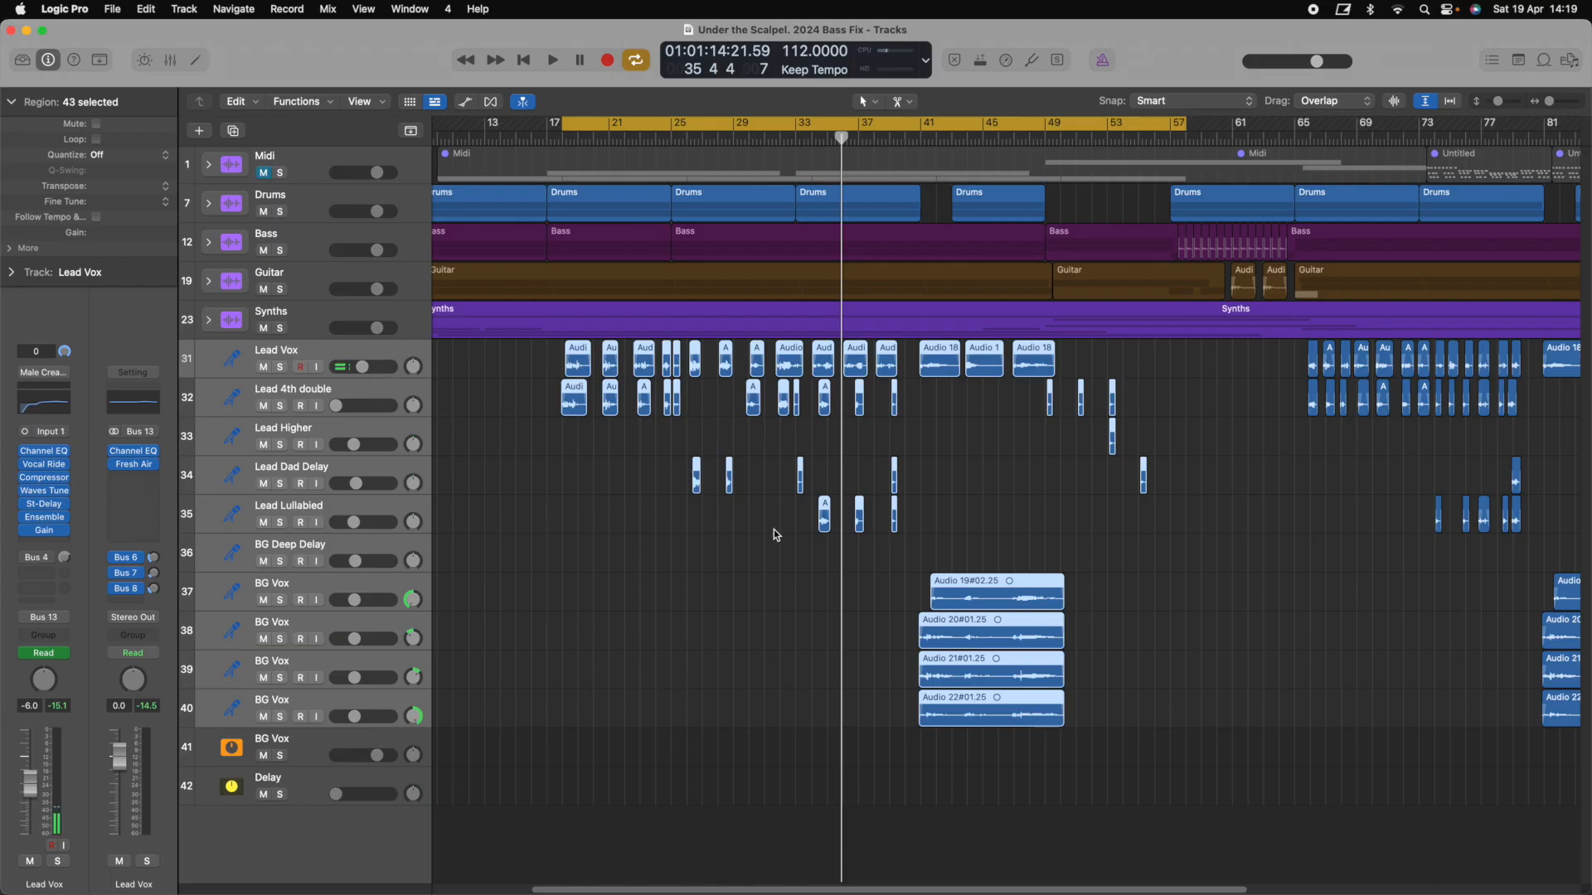
Play from bar 17 at the cycle start, then switch off cycle mode so playback continues
{"action": "scroll", "coordinate": [862, 540], "scroll_direction": "right", "scroll_amount": 10}
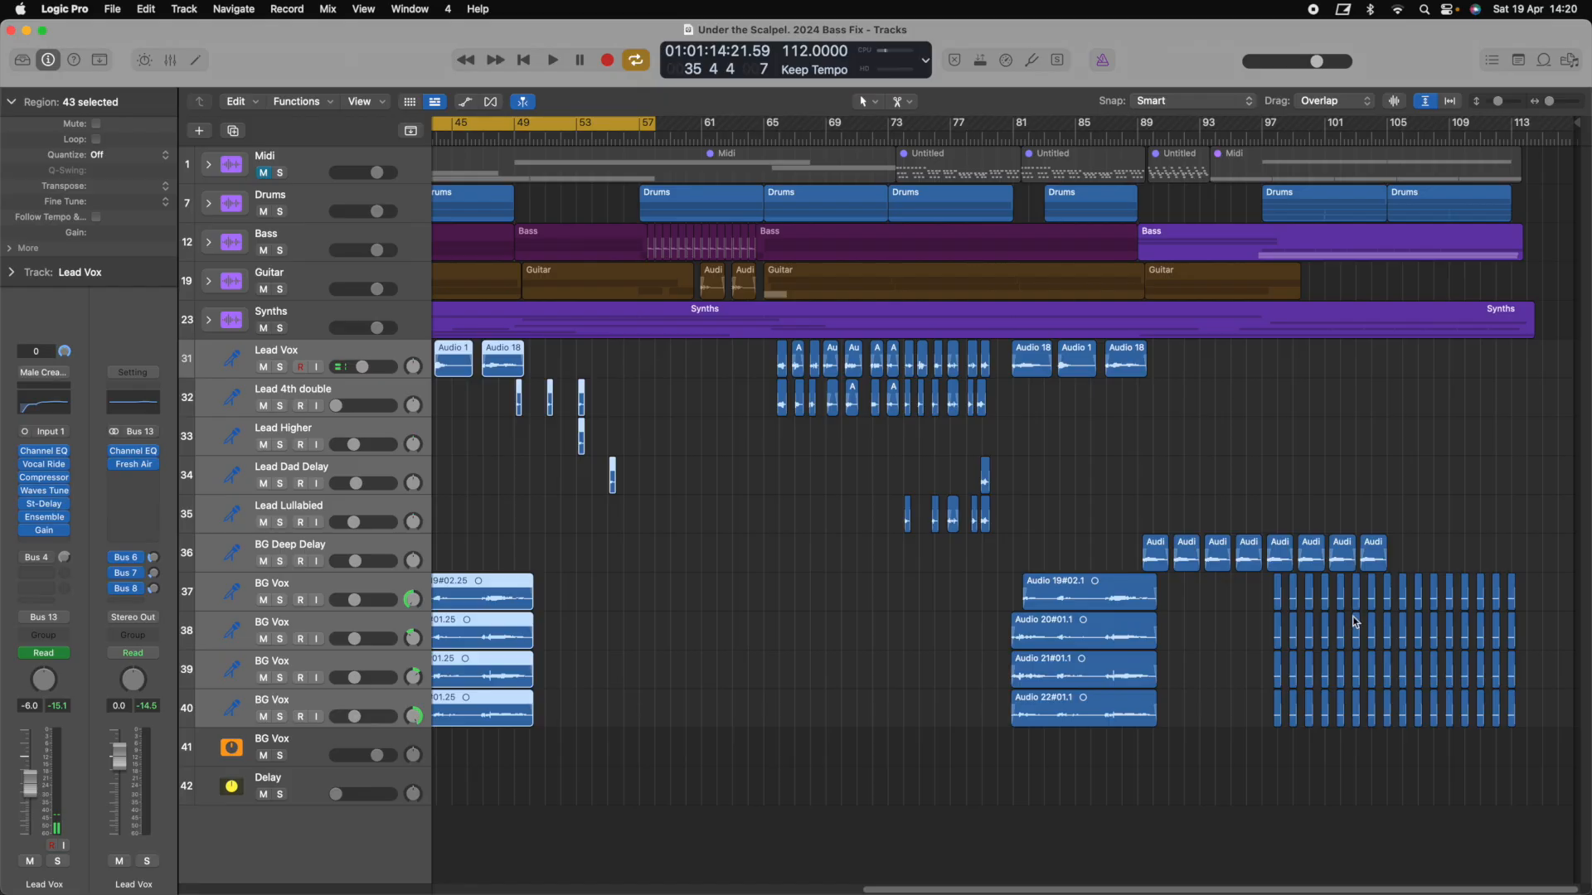
{"action": "scroll", "coordinate": [1362, 626], "scroll_direction": "left", "scroll_amount": 10}
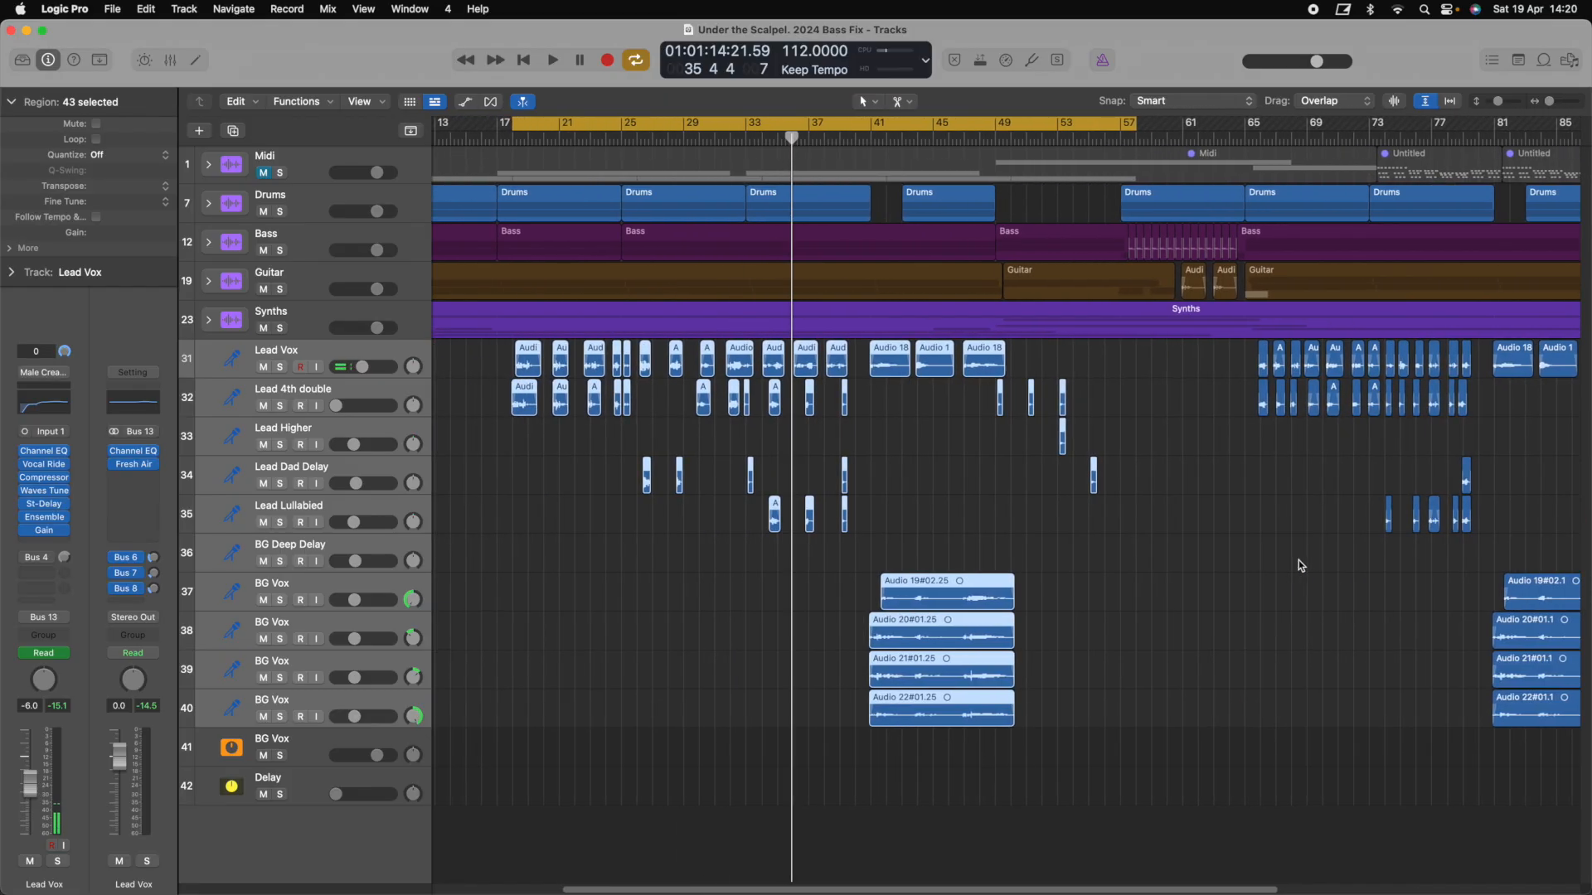
{"action": "key", "text": "space"}
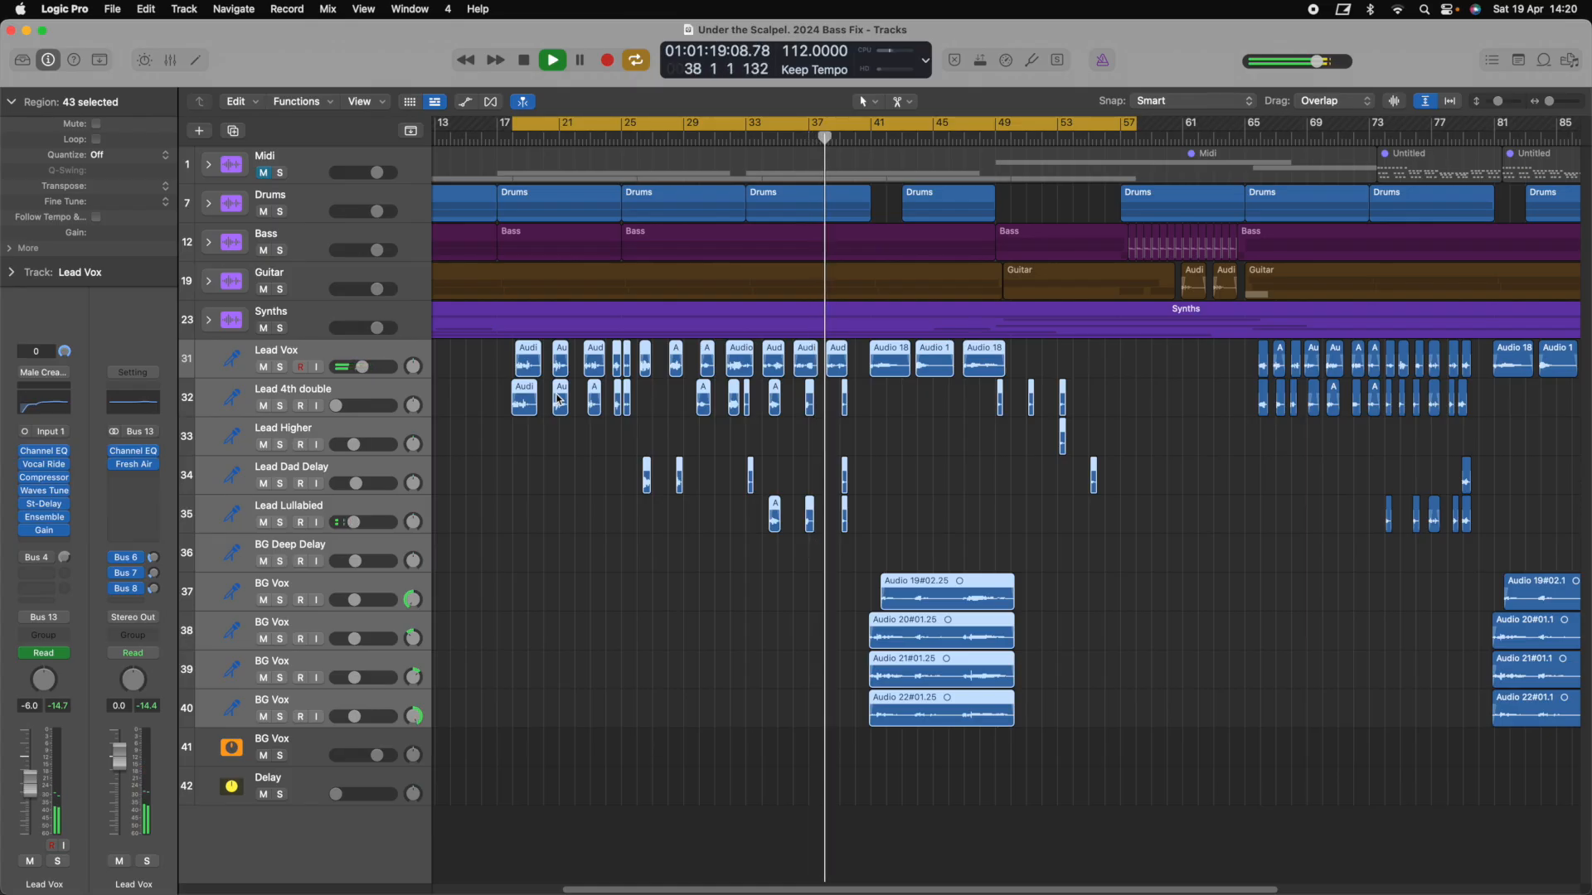
{"action": "left_click", "coordinate": [666, 127]}
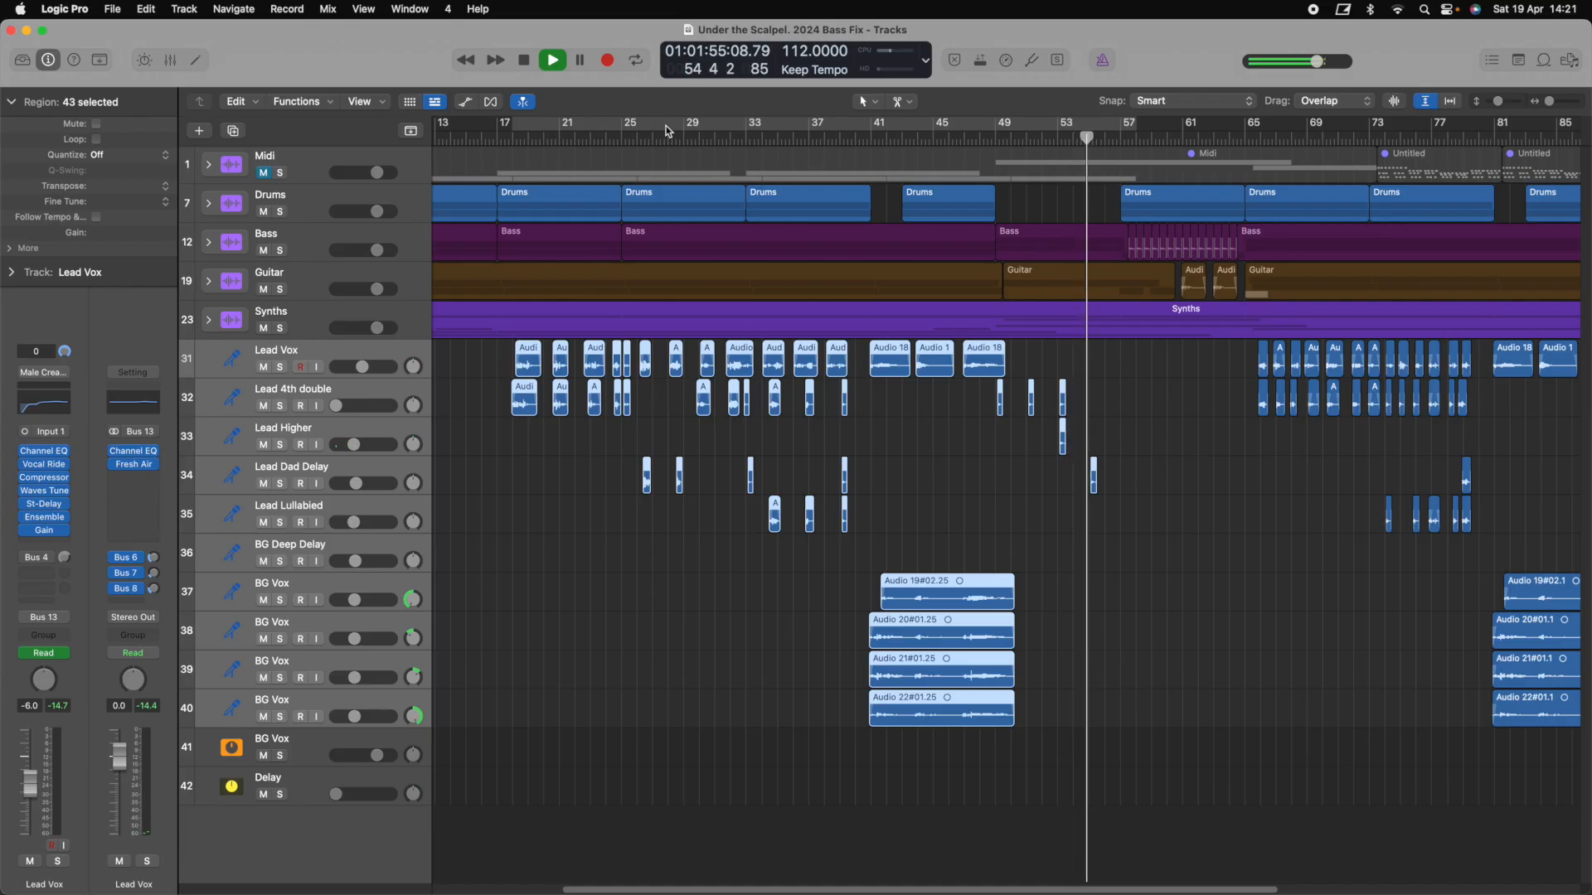
Scroll the arrangement right to follow playback as it runs toward bar 58
{"action": "scroll", "coordinate": [667, 130], "scroll_direction": "right", "scroll_amount": 2}
{"action": "scroll", "coordinate": [667, 130], "scroll_direction": "right", "scroll_amount": 6}
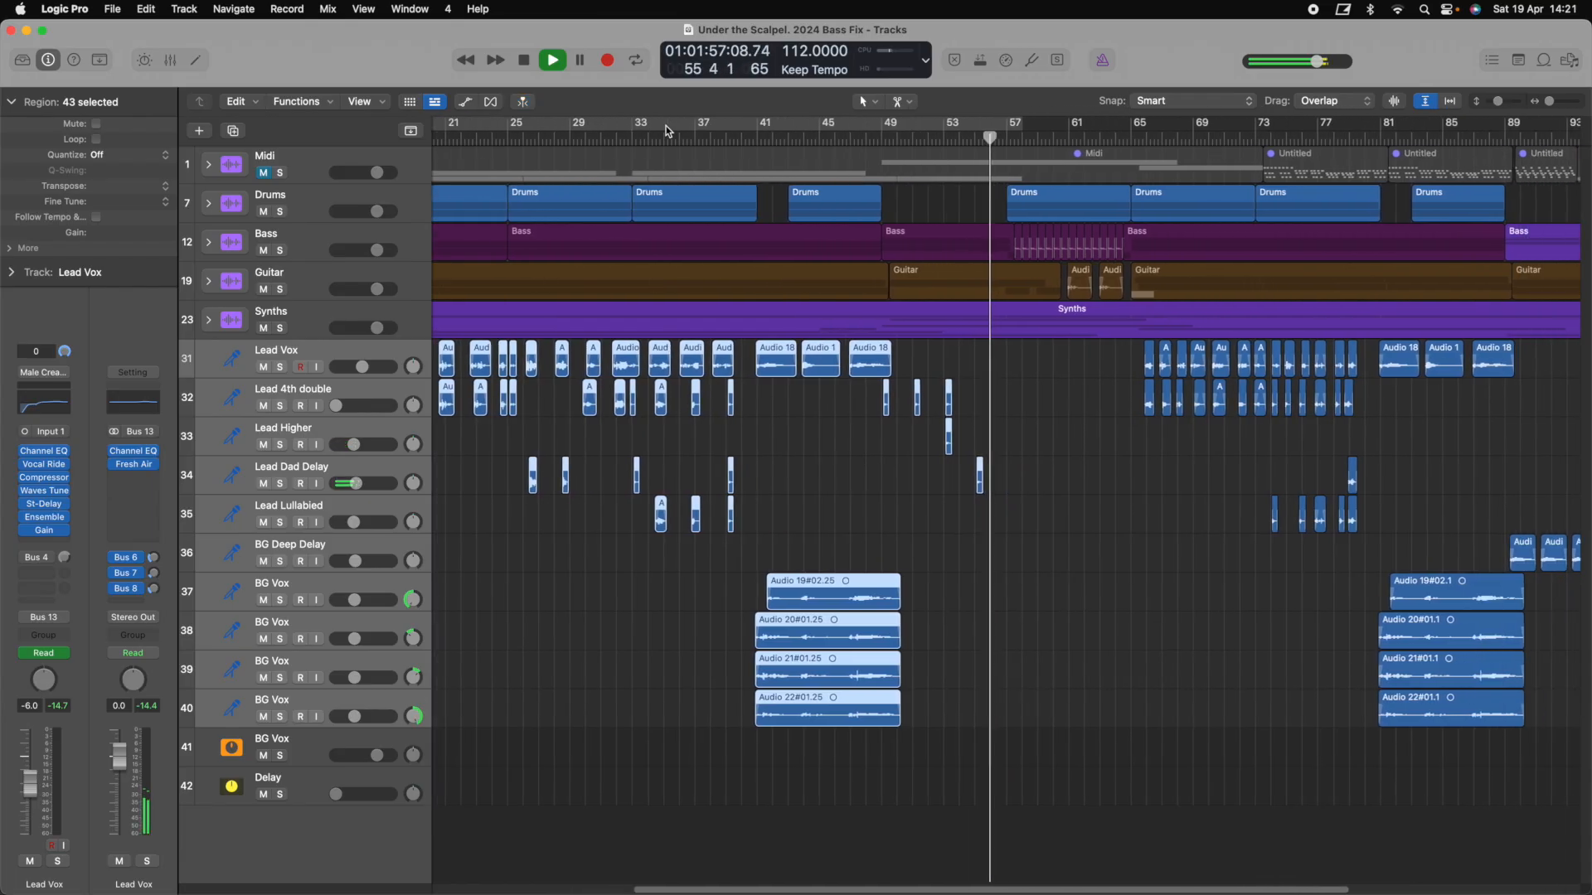
{"action": "scroll", "coordinate": [667, 131], "scroll_direction": "right", "scroll_amount": 3}
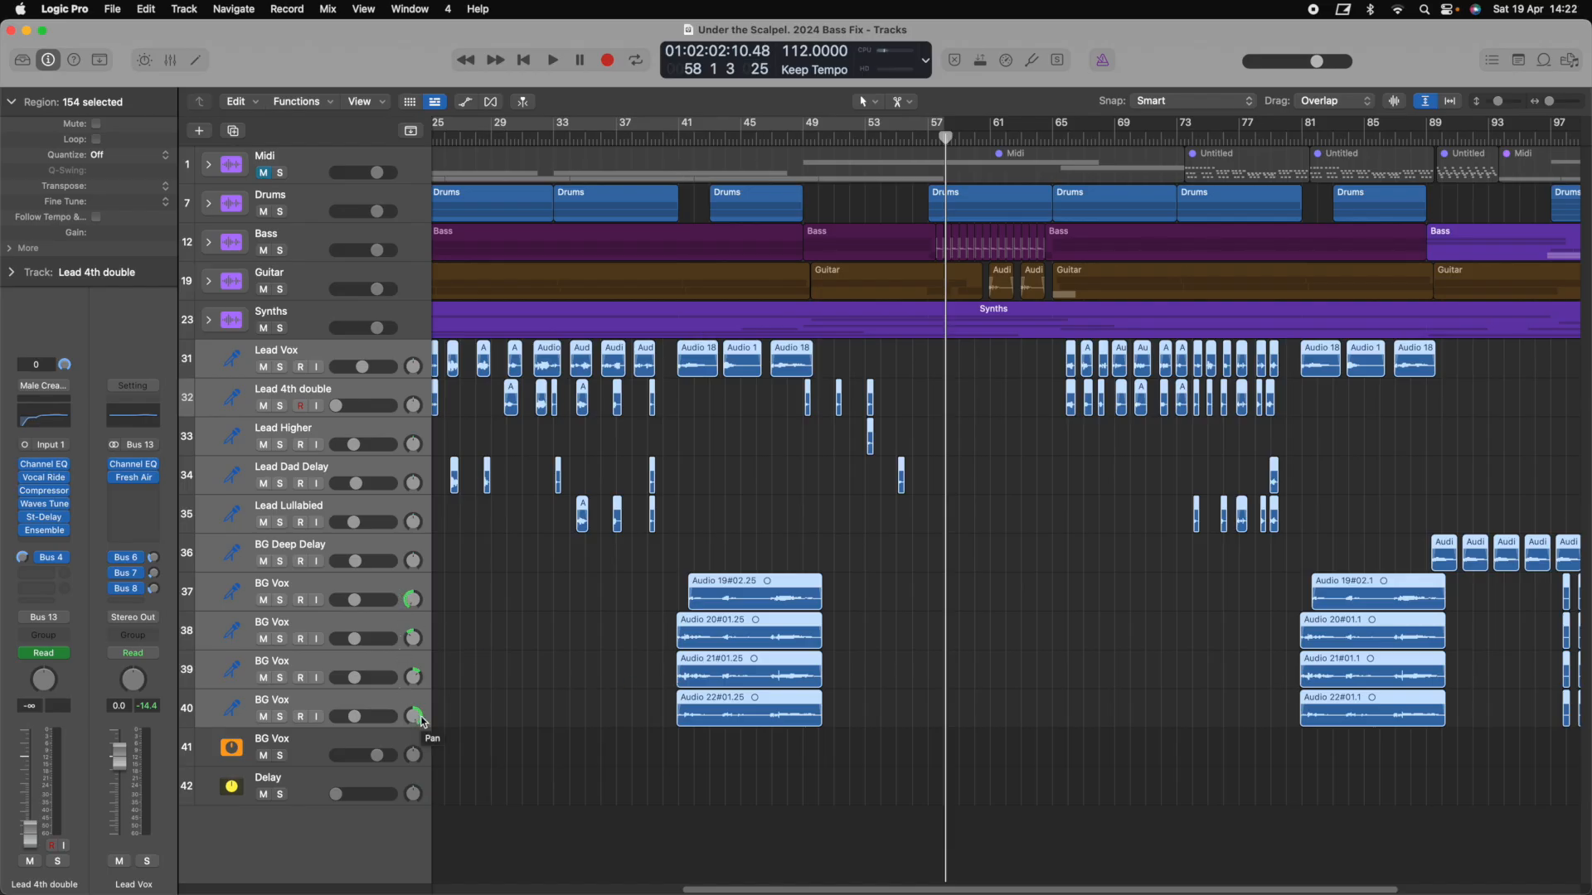
{"action": "scroll", "coordinate": [603, 656], "scroll_direction": "right", "scroll_amount": 5}
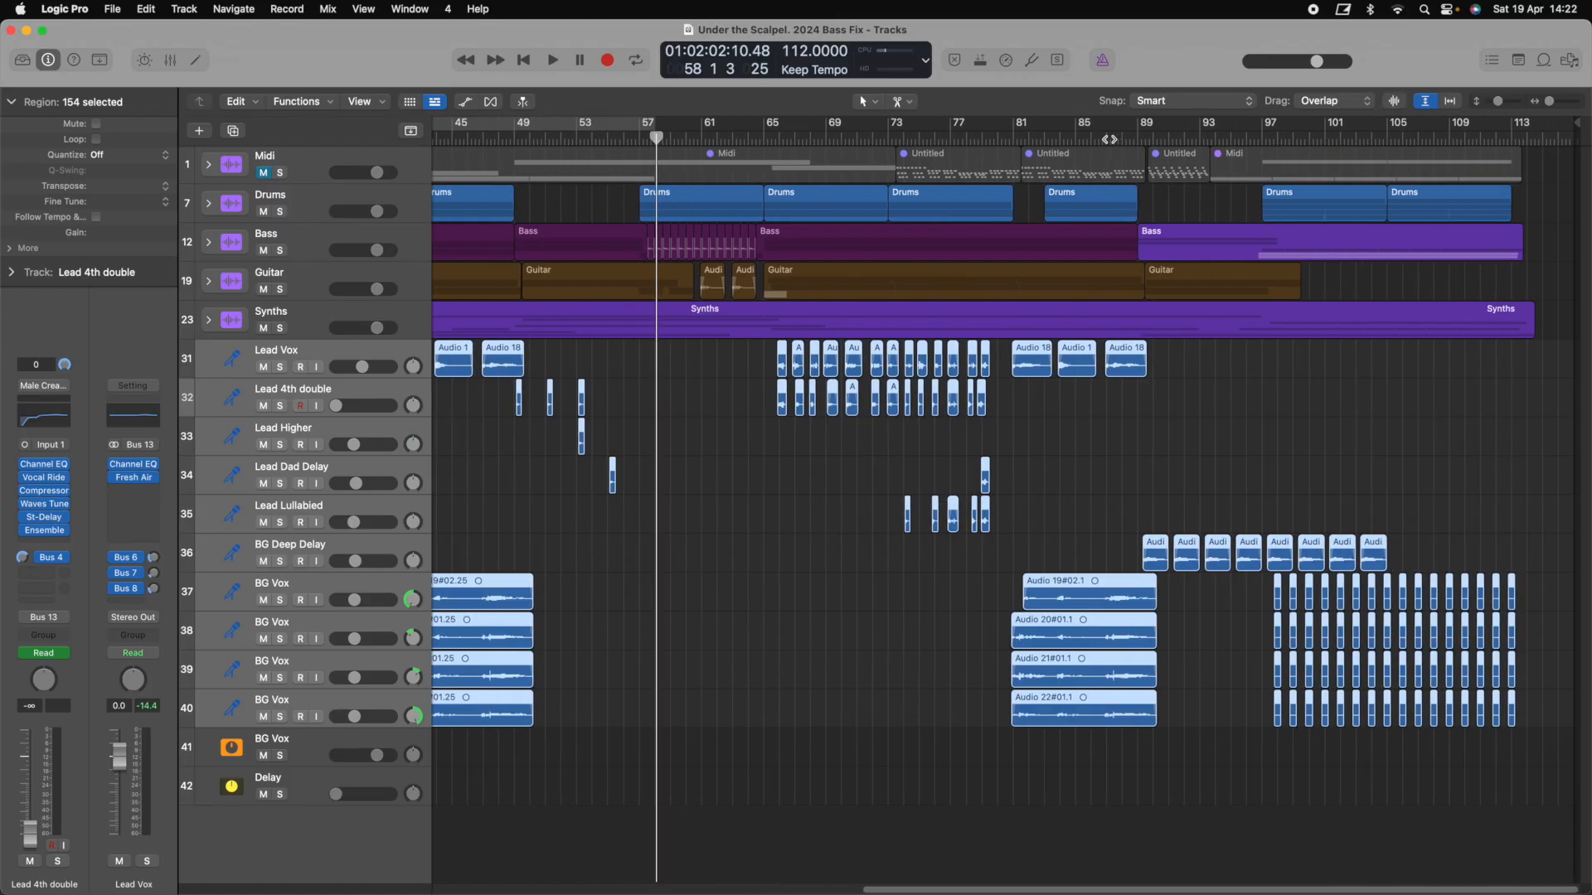
Move the playhead to around bar 86 and start playback there
{"action": "left_click", "coordinate": [1109, 138]}
{"action": "key", "text": "space"}
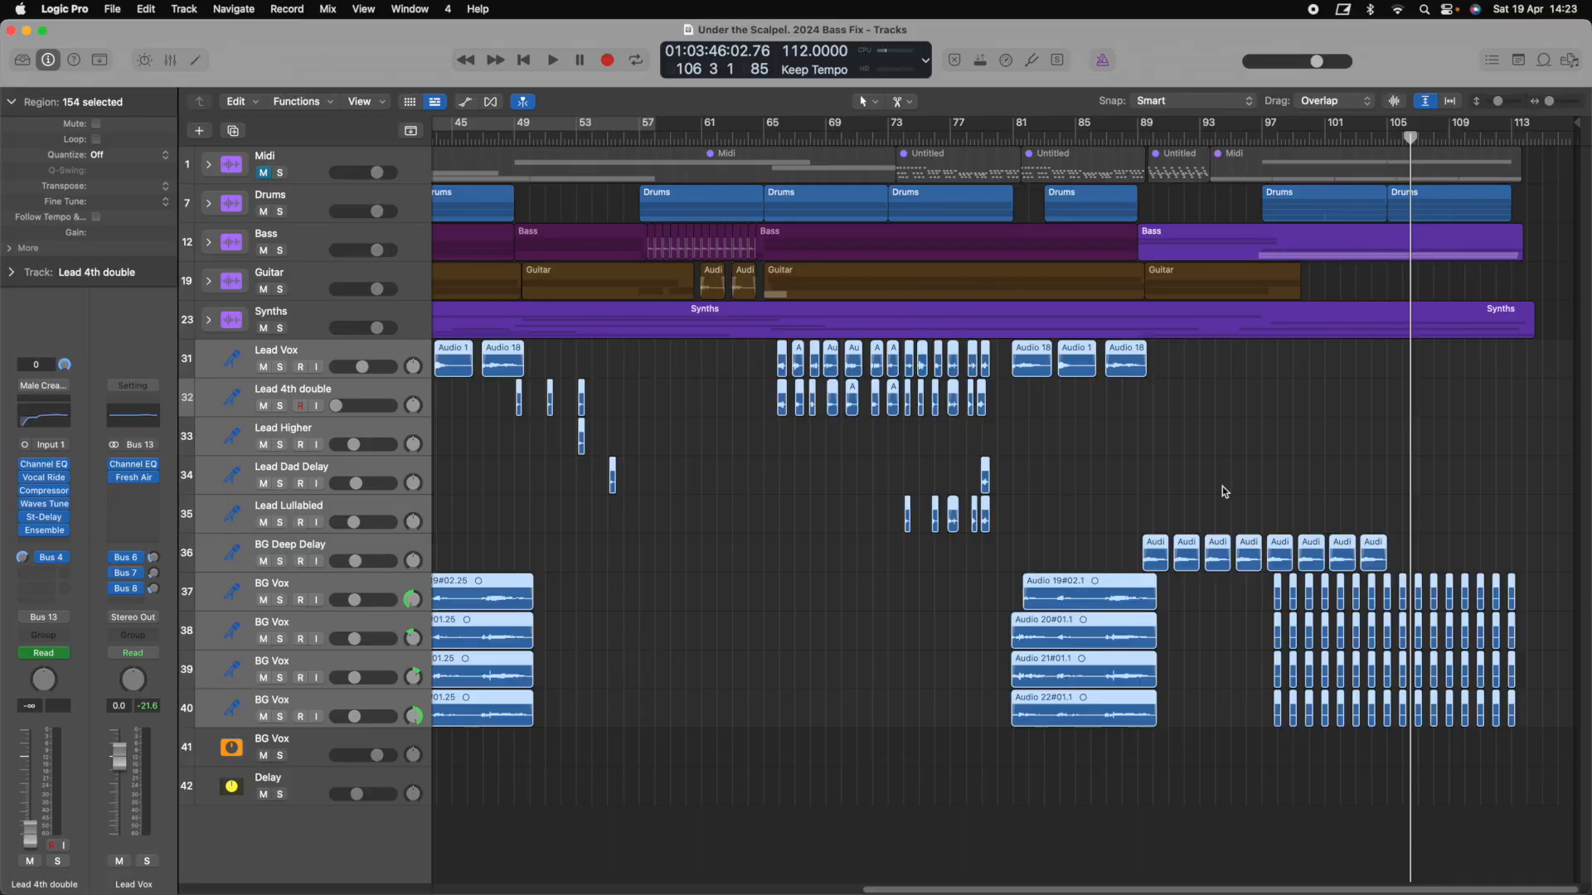
Solo BG Deep Delay, play from bar 88 while toggling its solo, and stop near bar 93
{"action": "left_click", "coordinate": [377, 555]}
{"action": "left_click", "coordinate": [280, 562]}
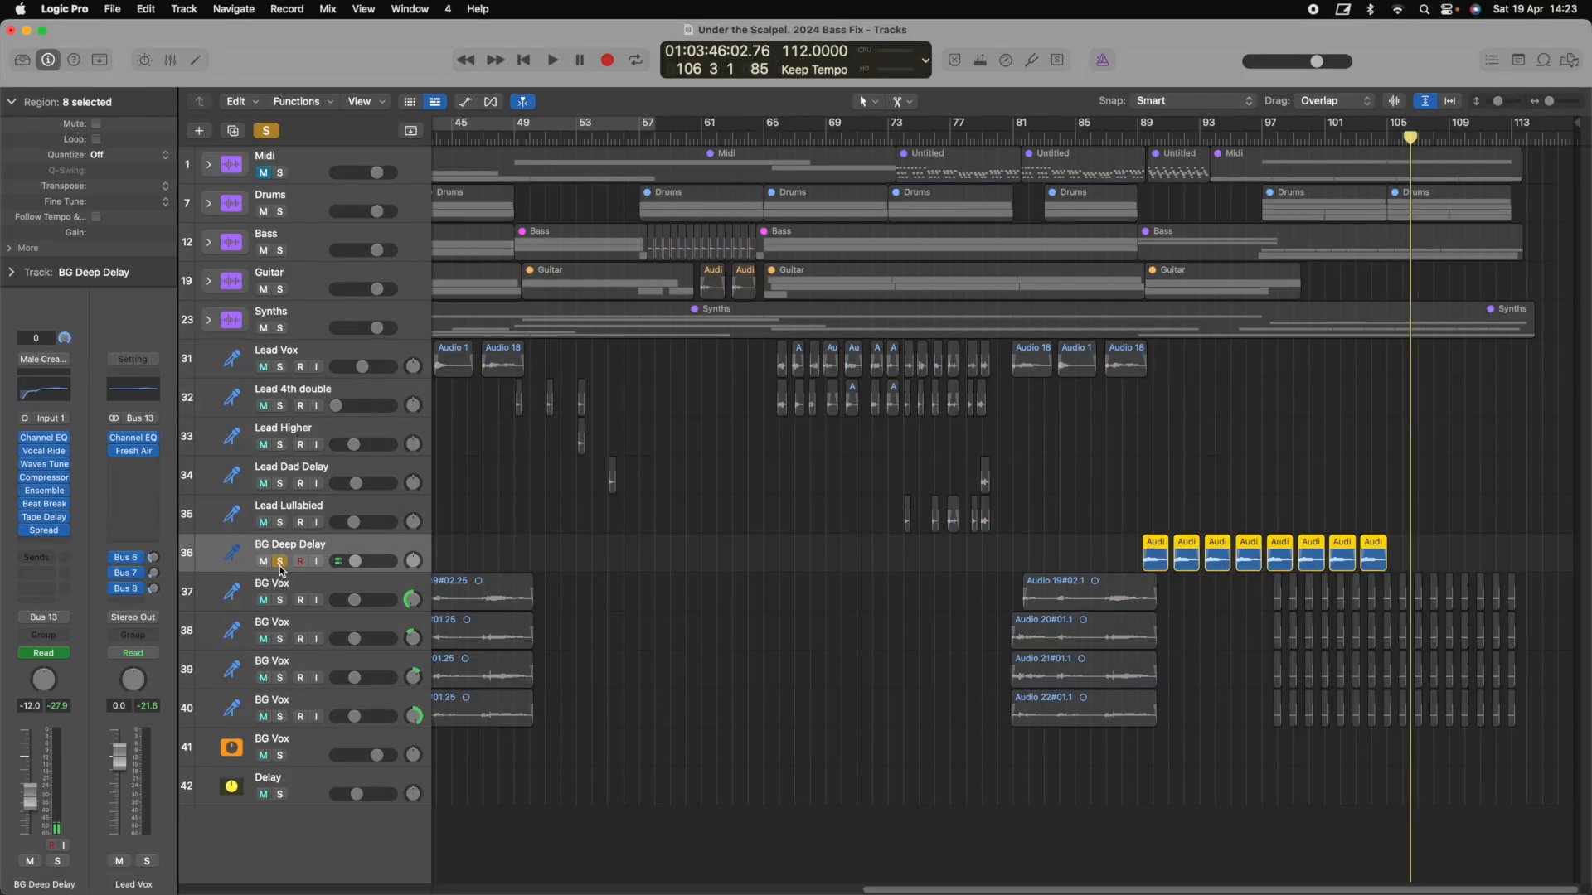
{"action": "left_click", "coordinate": [1134, 135]}
{"action": "key", "text": "space"}
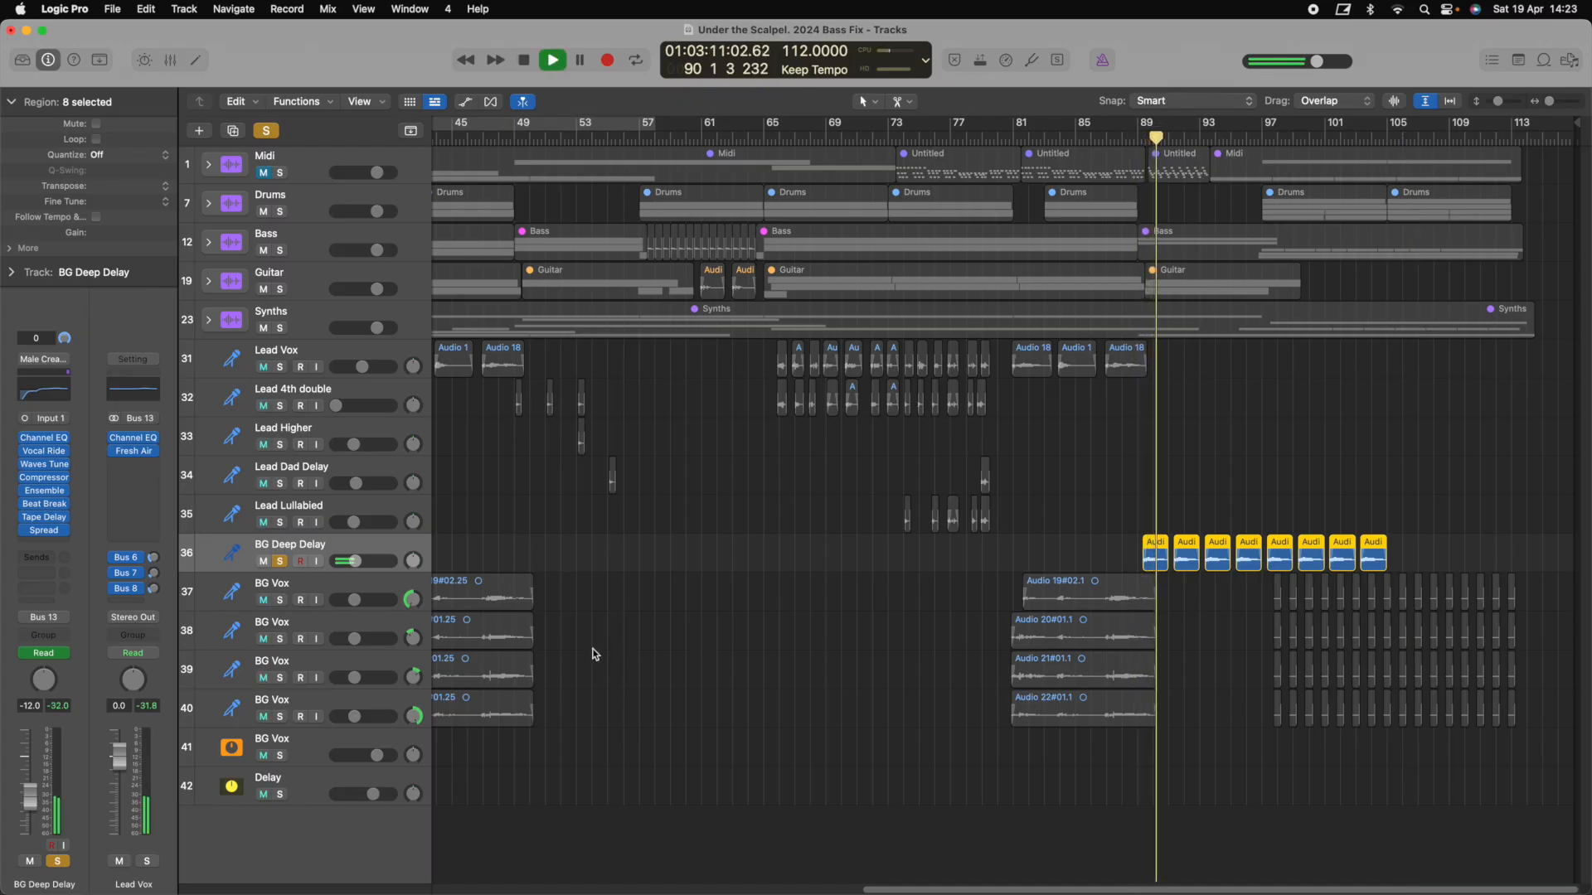
{"action": "left_click", "coordinate": [281, 563]}
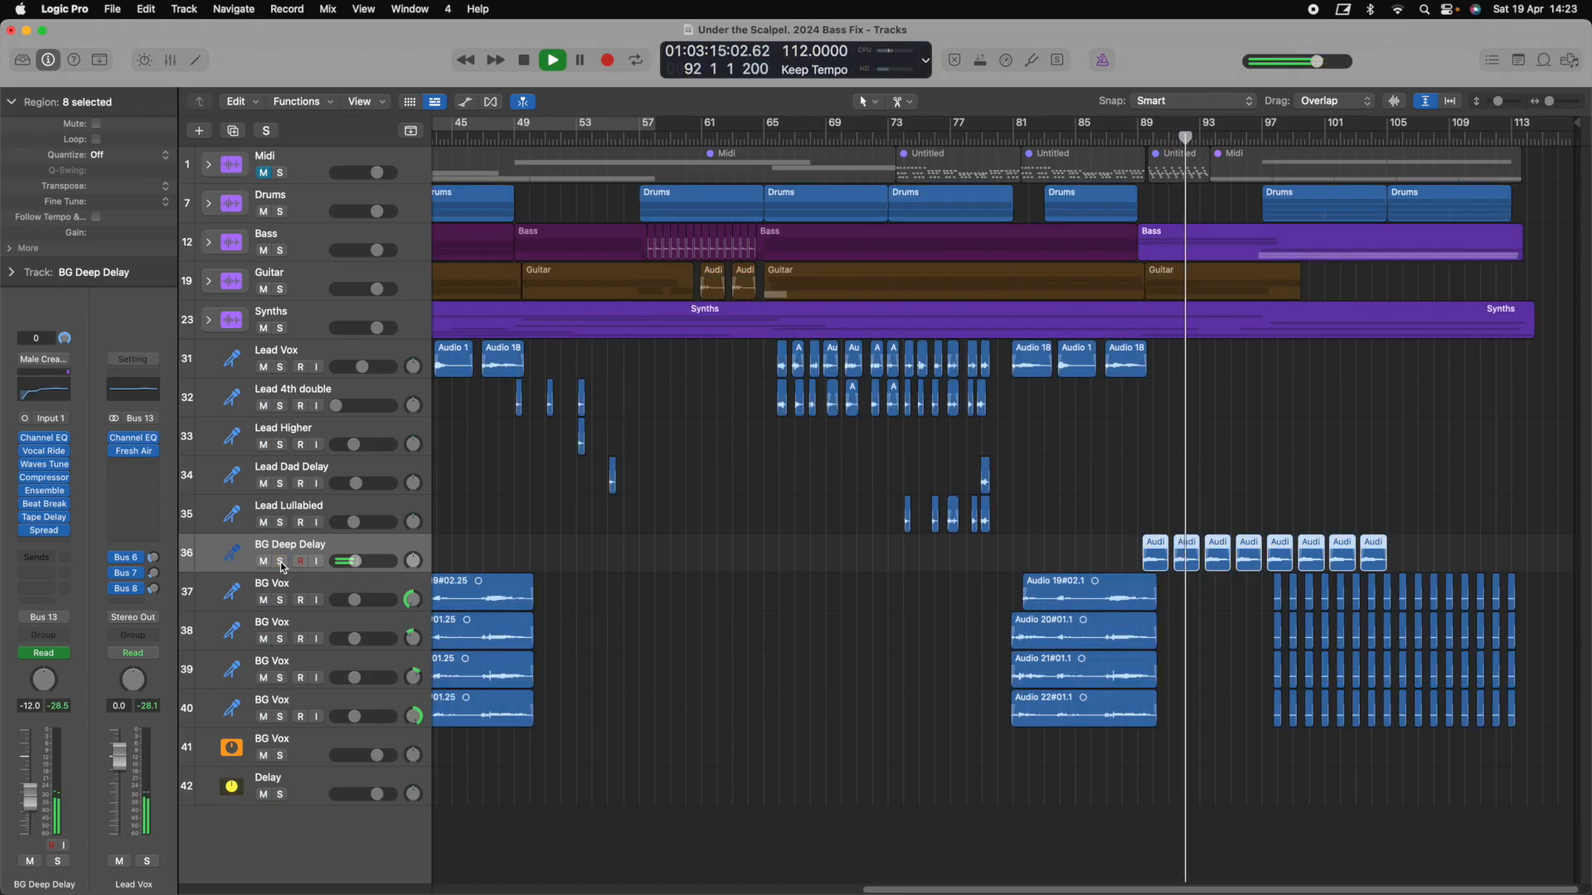
{"action": "left_click", "coordinate": [281, 563]}
{"action": "left_click", "coordinate": [281, 563]}
{"action": "key", "text": "space"}
Unsolo BG Vox, stop playback, and select the BG Deep Delay track with its regions
{"action": "right_click", "coordinate": [1260, 137]}
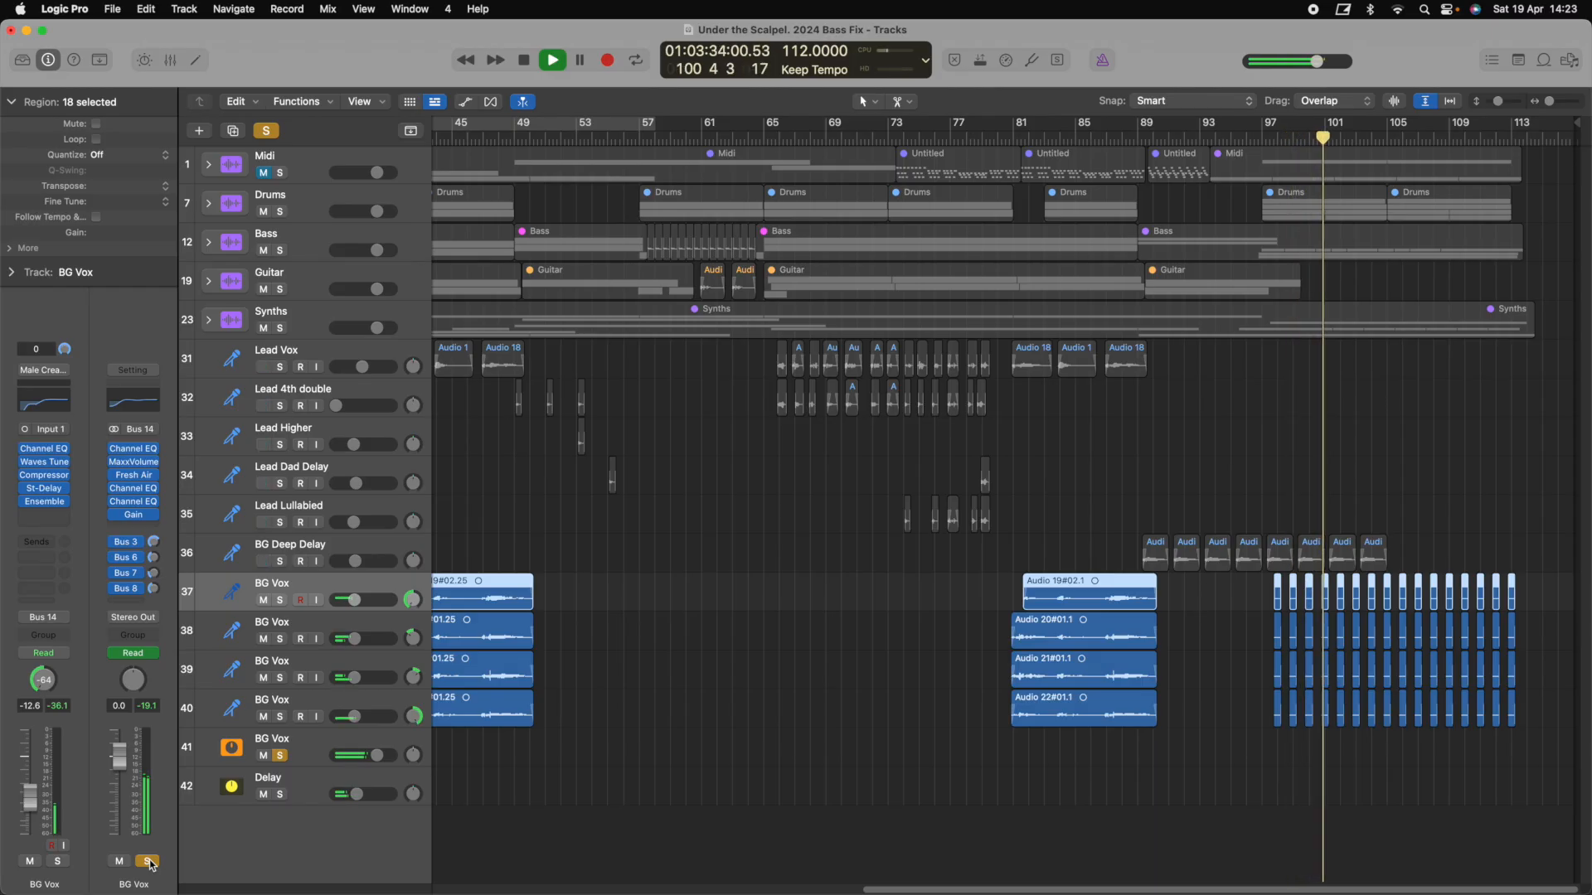
{"action": "left_click", "coordinate": [148, 862]}
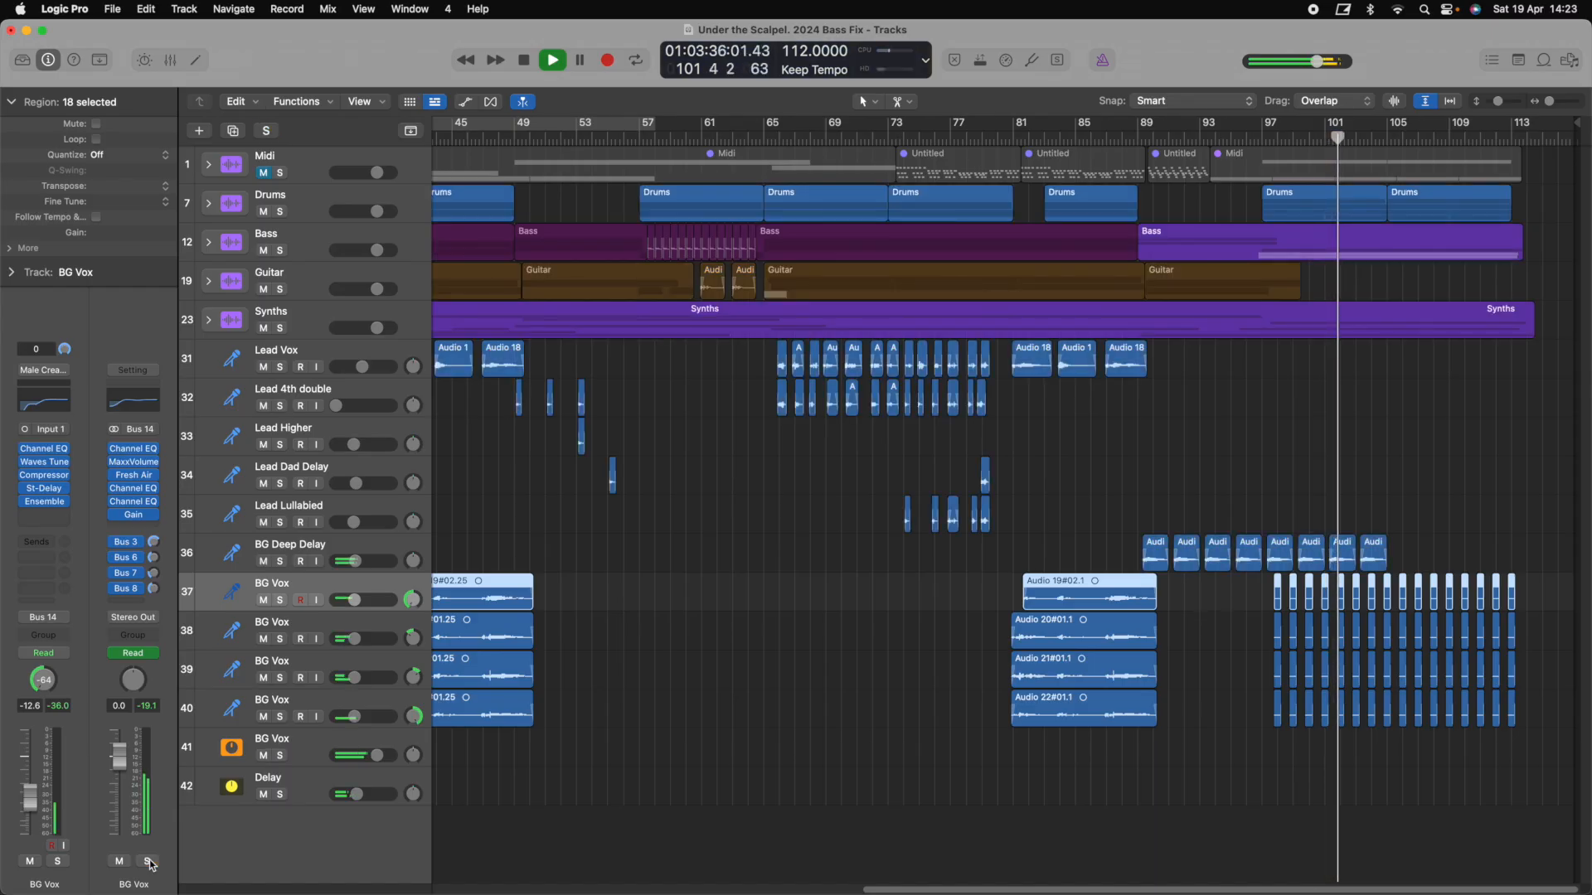
{"action": "key", "text": "space"}
{"action": "scroll", "coordinate": [632, 655], "scroll_direction": "left", "scroll_amount": 5}
{"action": "scroll", "coordinate": [632, 655], "scroll_direction": "right", "scroll_amount": 10}
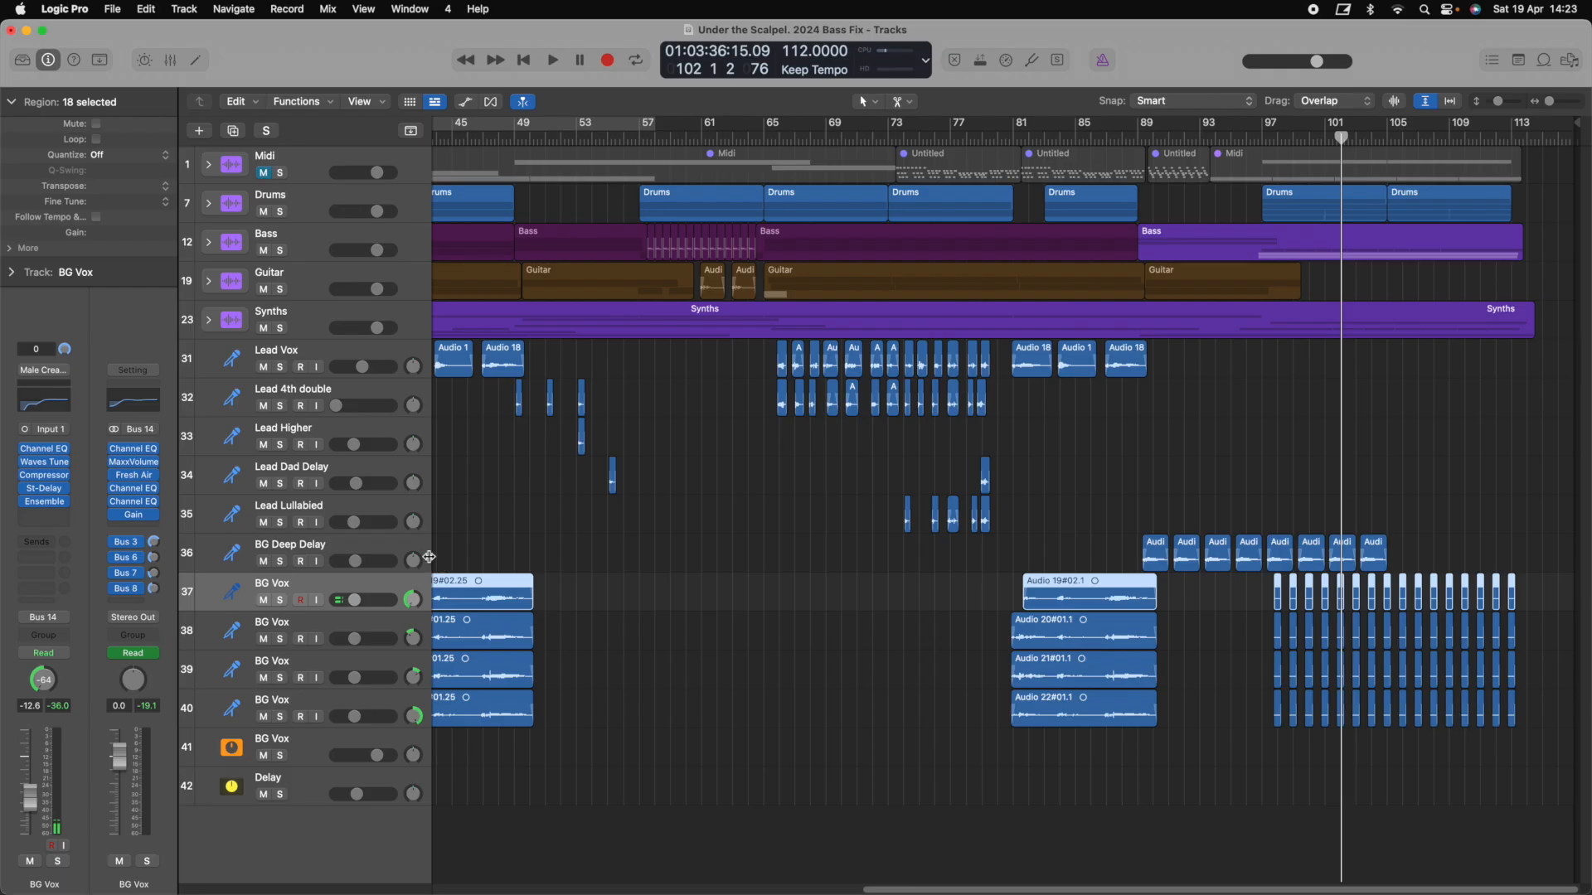
{"action": "left_click", "coordinate": [384, 548]}
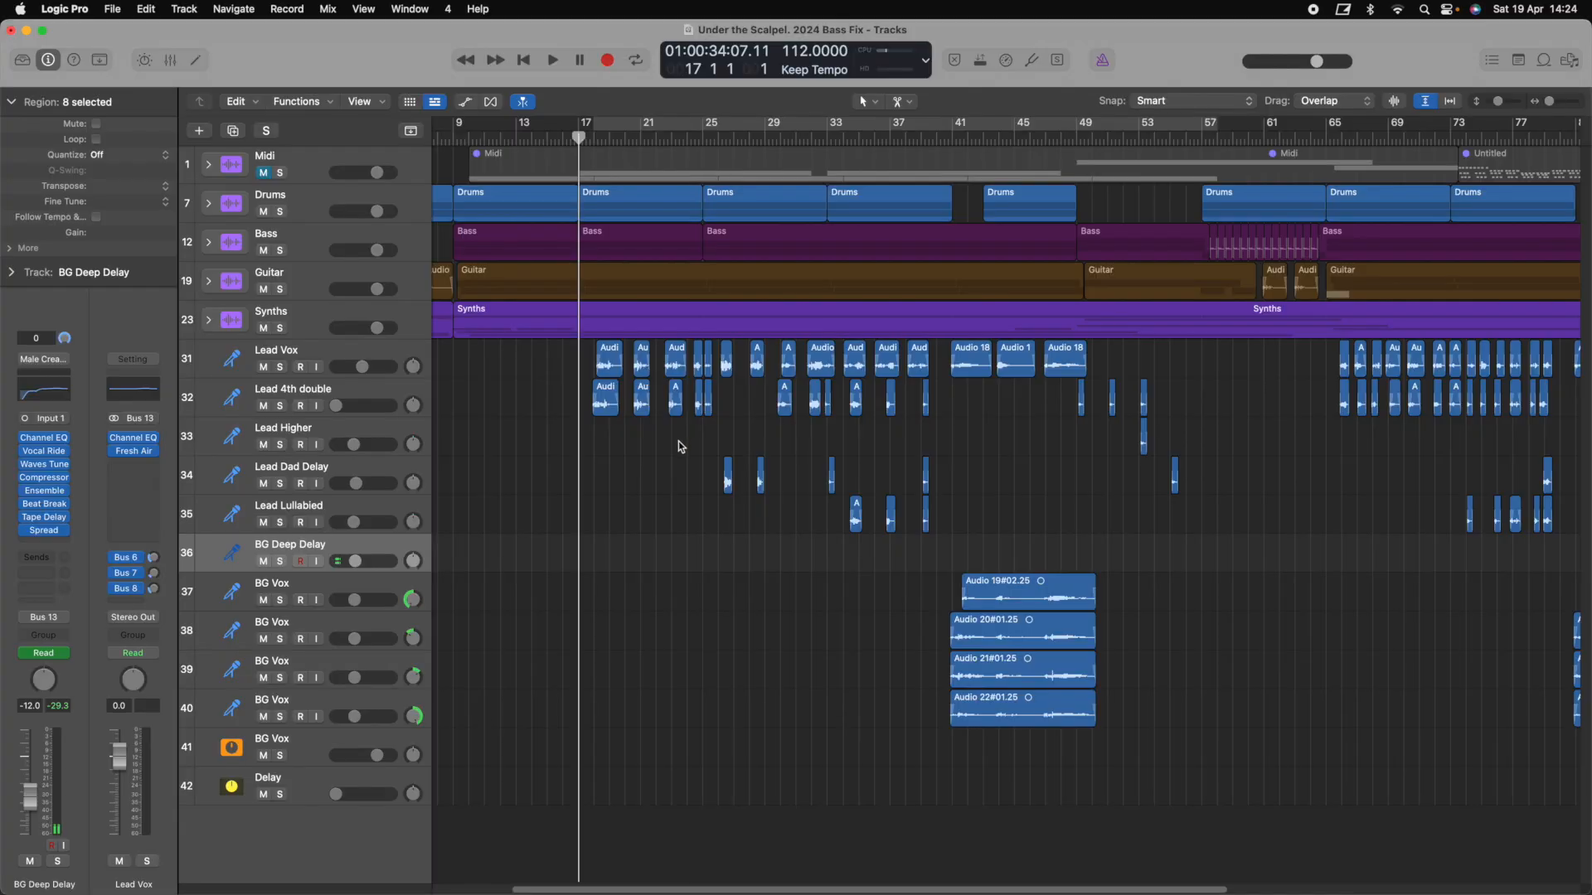
Solo Lead Vox, play it from bar 17, and open its LVocSlap Stereo Delay plugin
{"action": "left_click", "coordinate": [375, 354]}
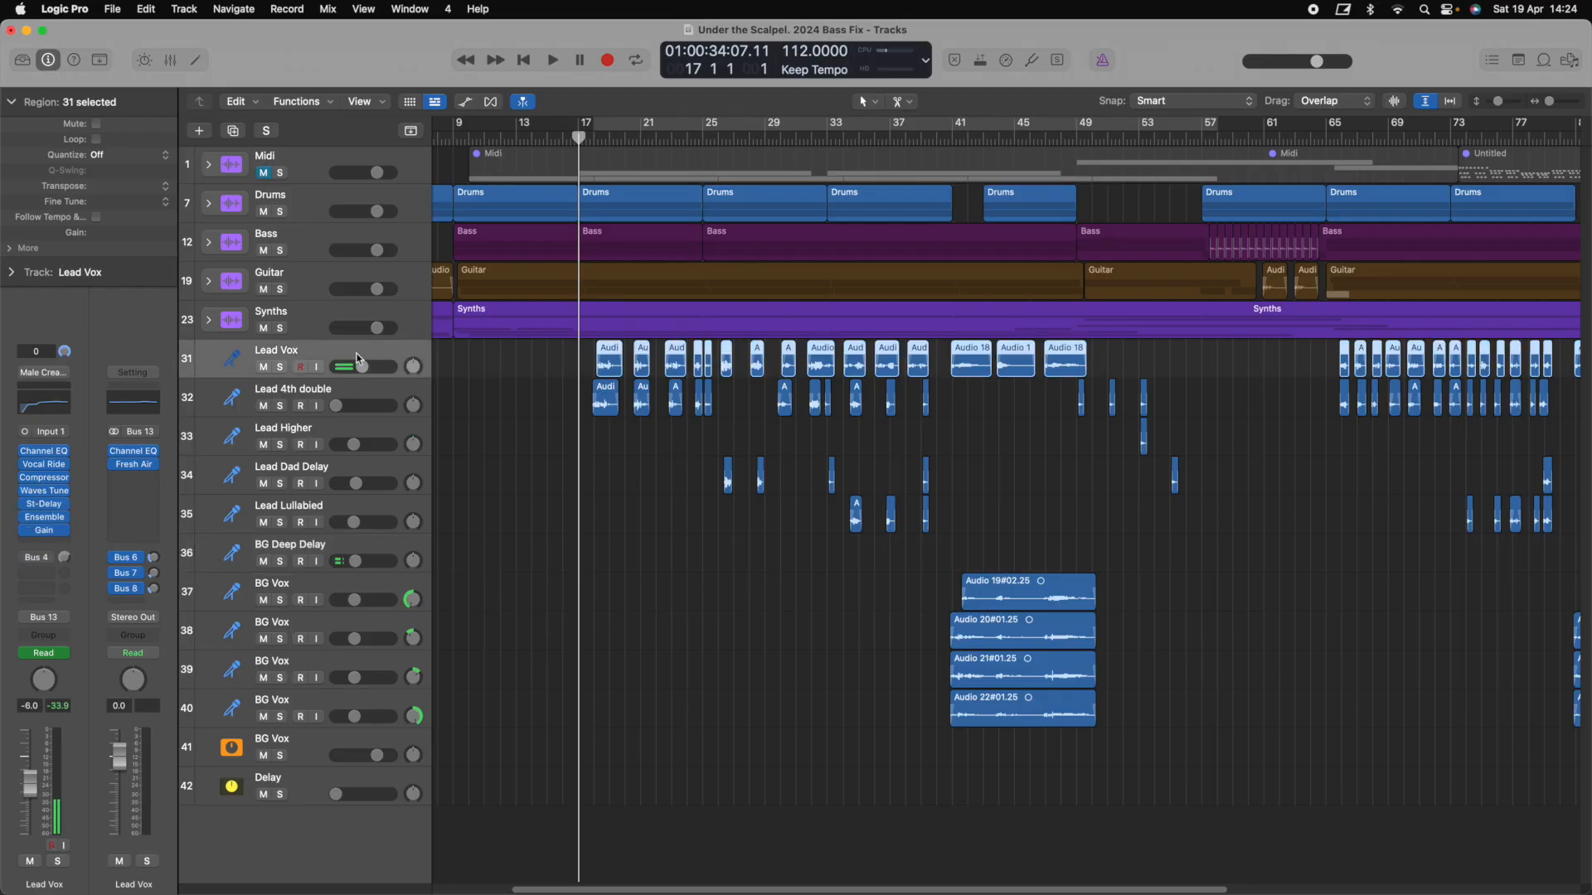
{"action": "key", "text": "s"}
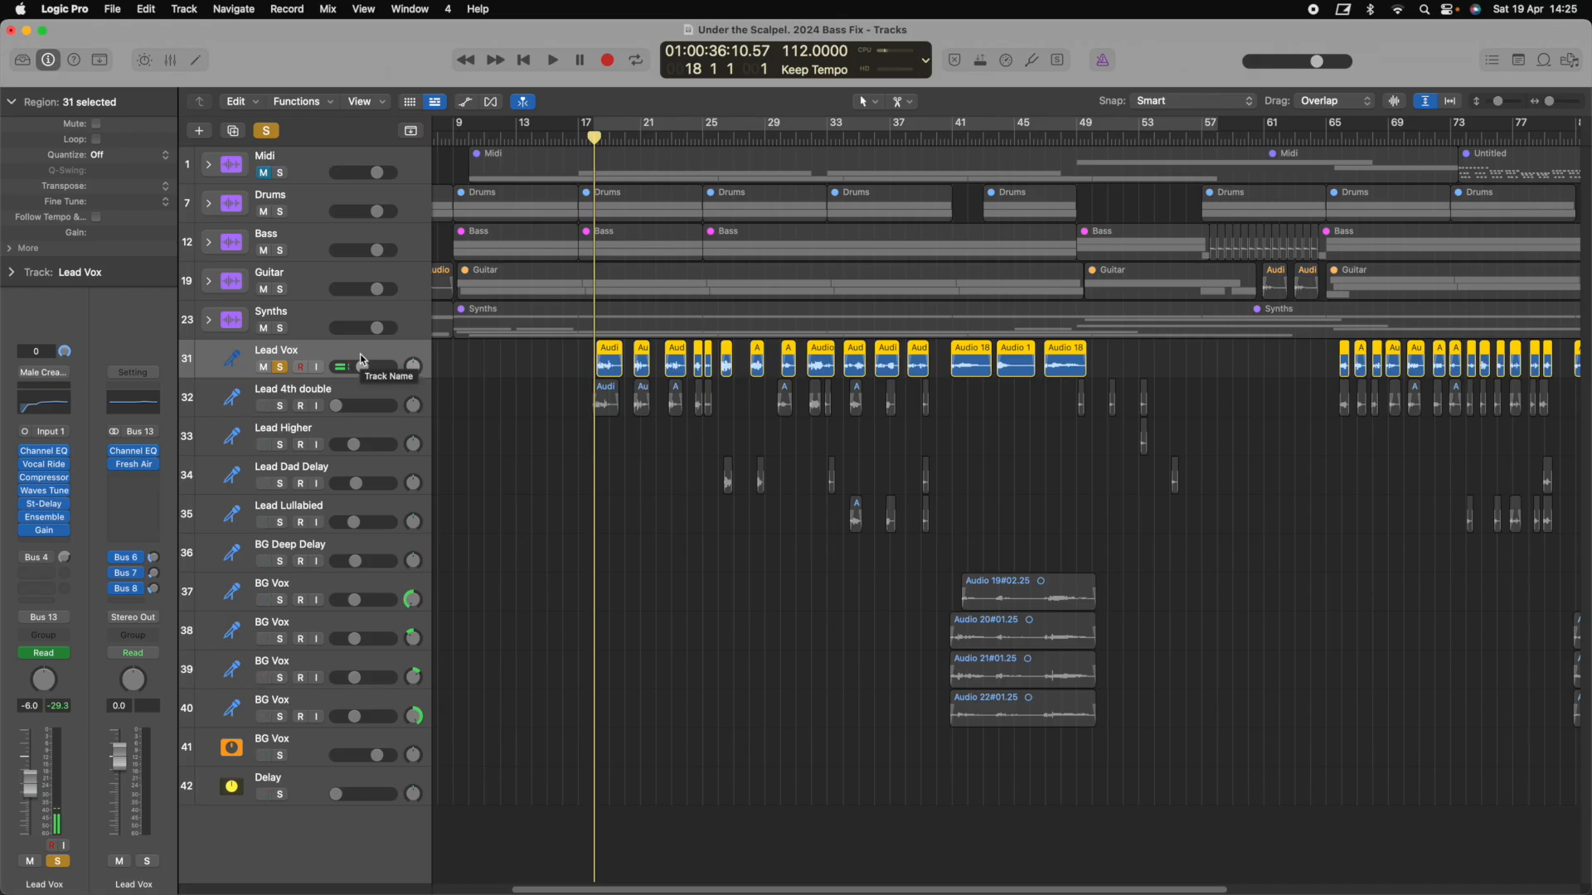
{"action": "key", "text": "space"}
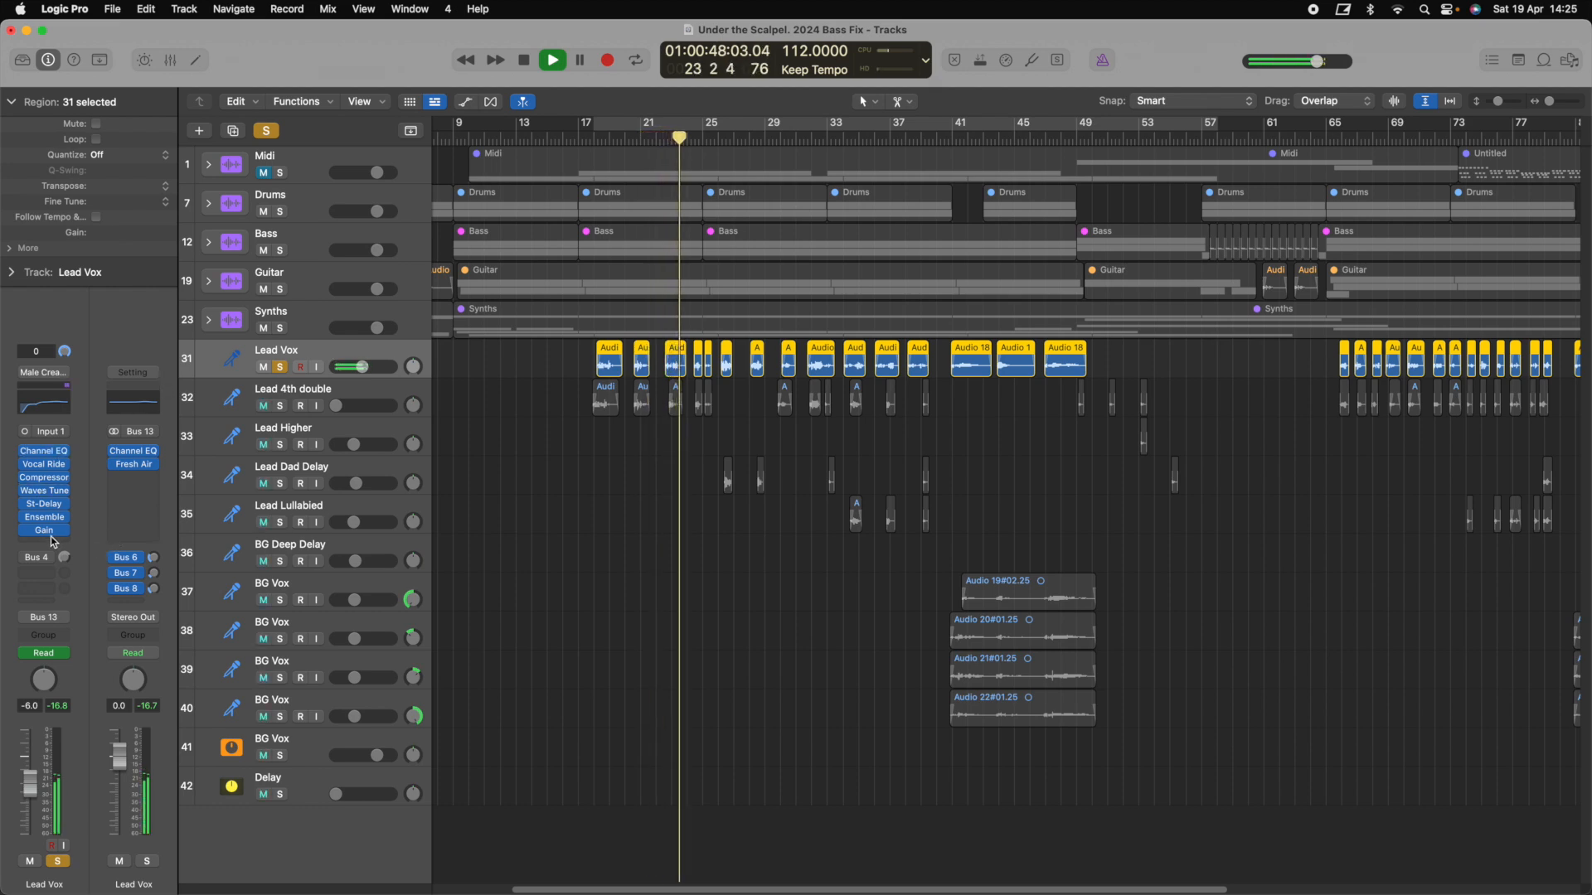
{"action": "left_click", "coordinate": [44, 504]}
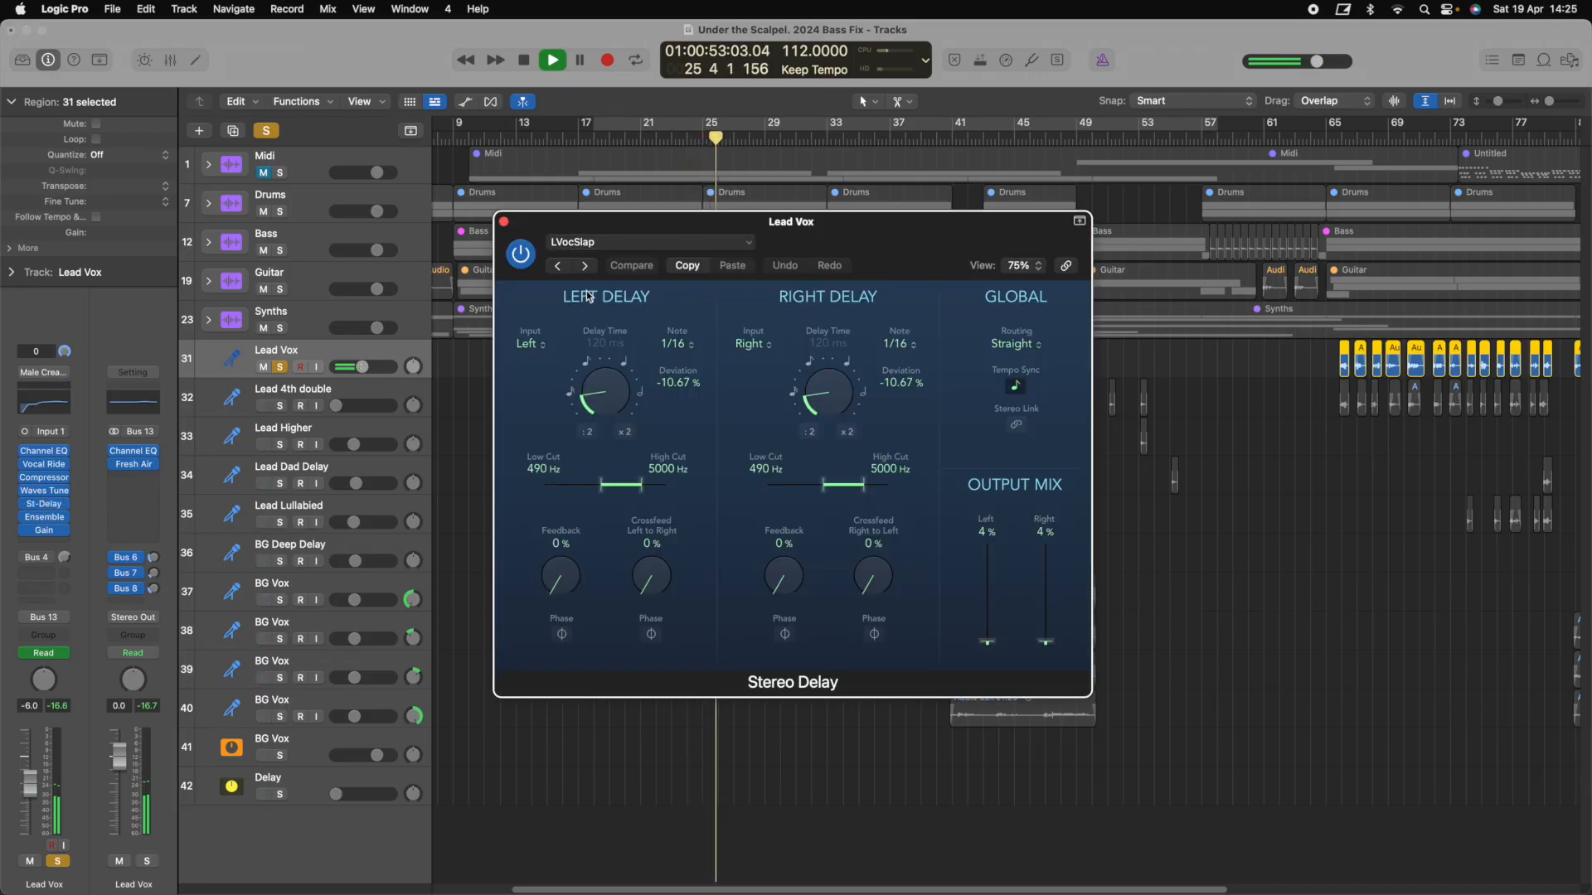
Close the Stereo Delay window and stop the soloed lead vocal at bar 35
{"action": "key", "text": "super+w"}
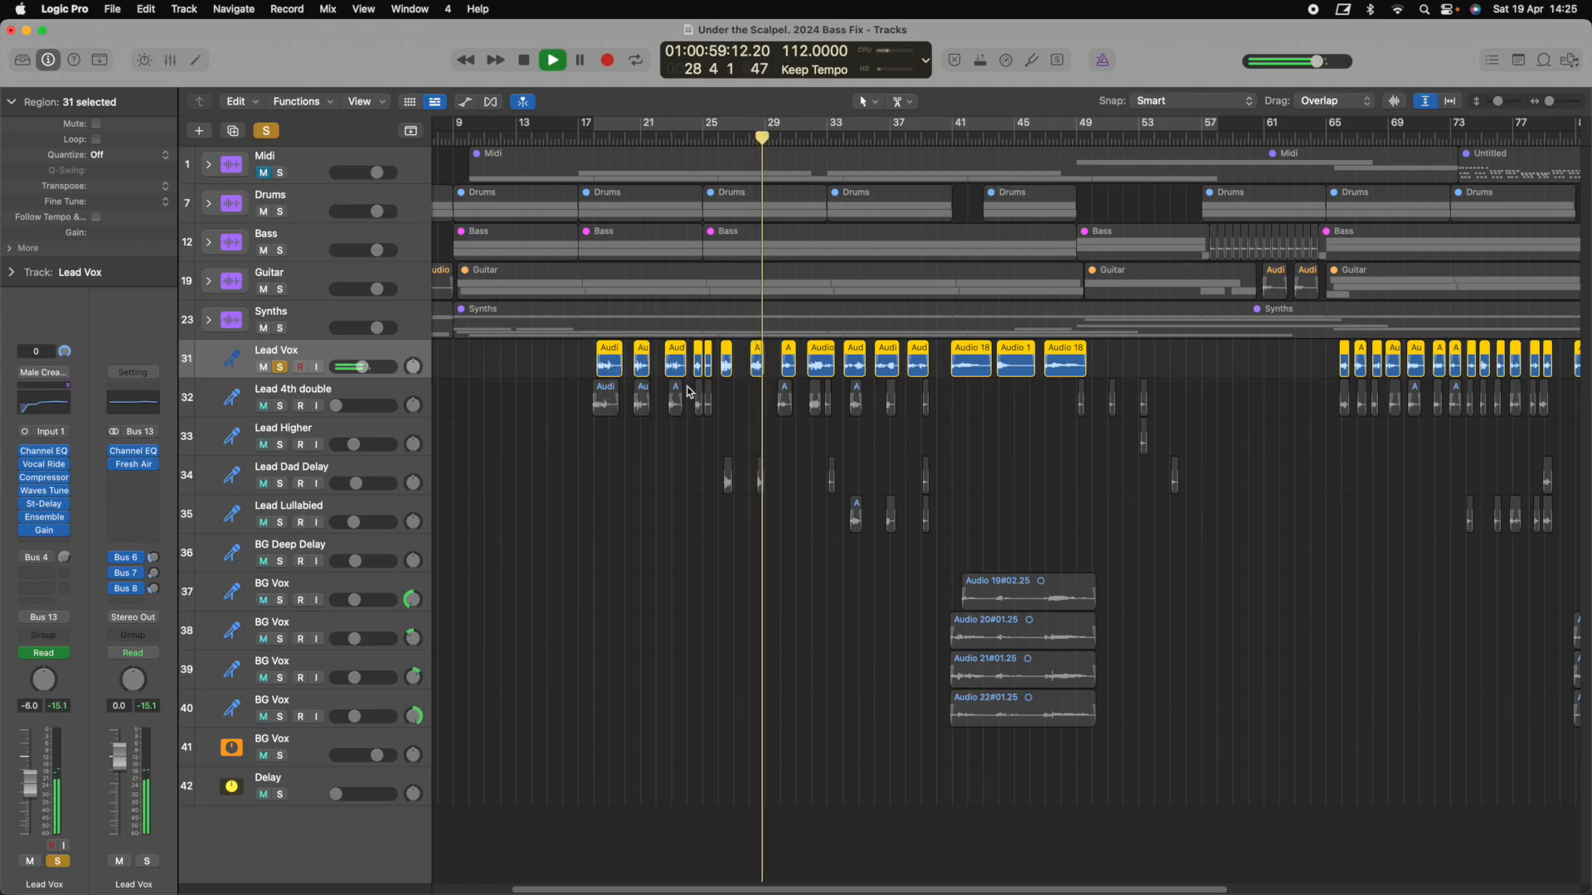
{"action": "scroll", "coordinate": [684, 390], "scroll_direction": "right", "scroll_amount": 4}
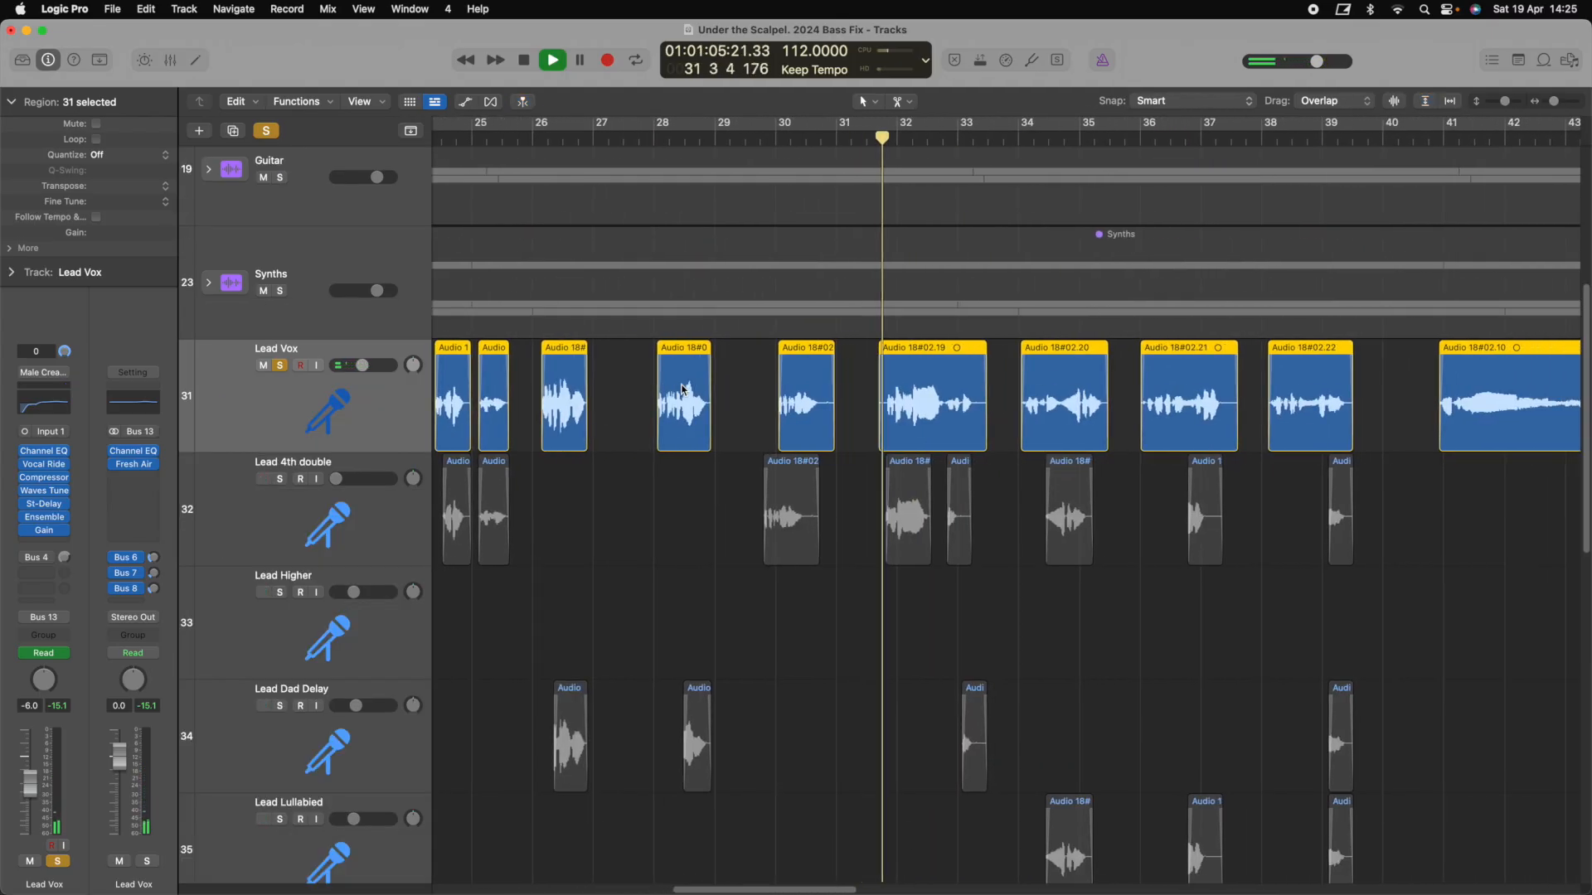
{"action": "scroll", "coordinate": [684, 389], "scroll_direction": "left", "scroll_amount": 4}
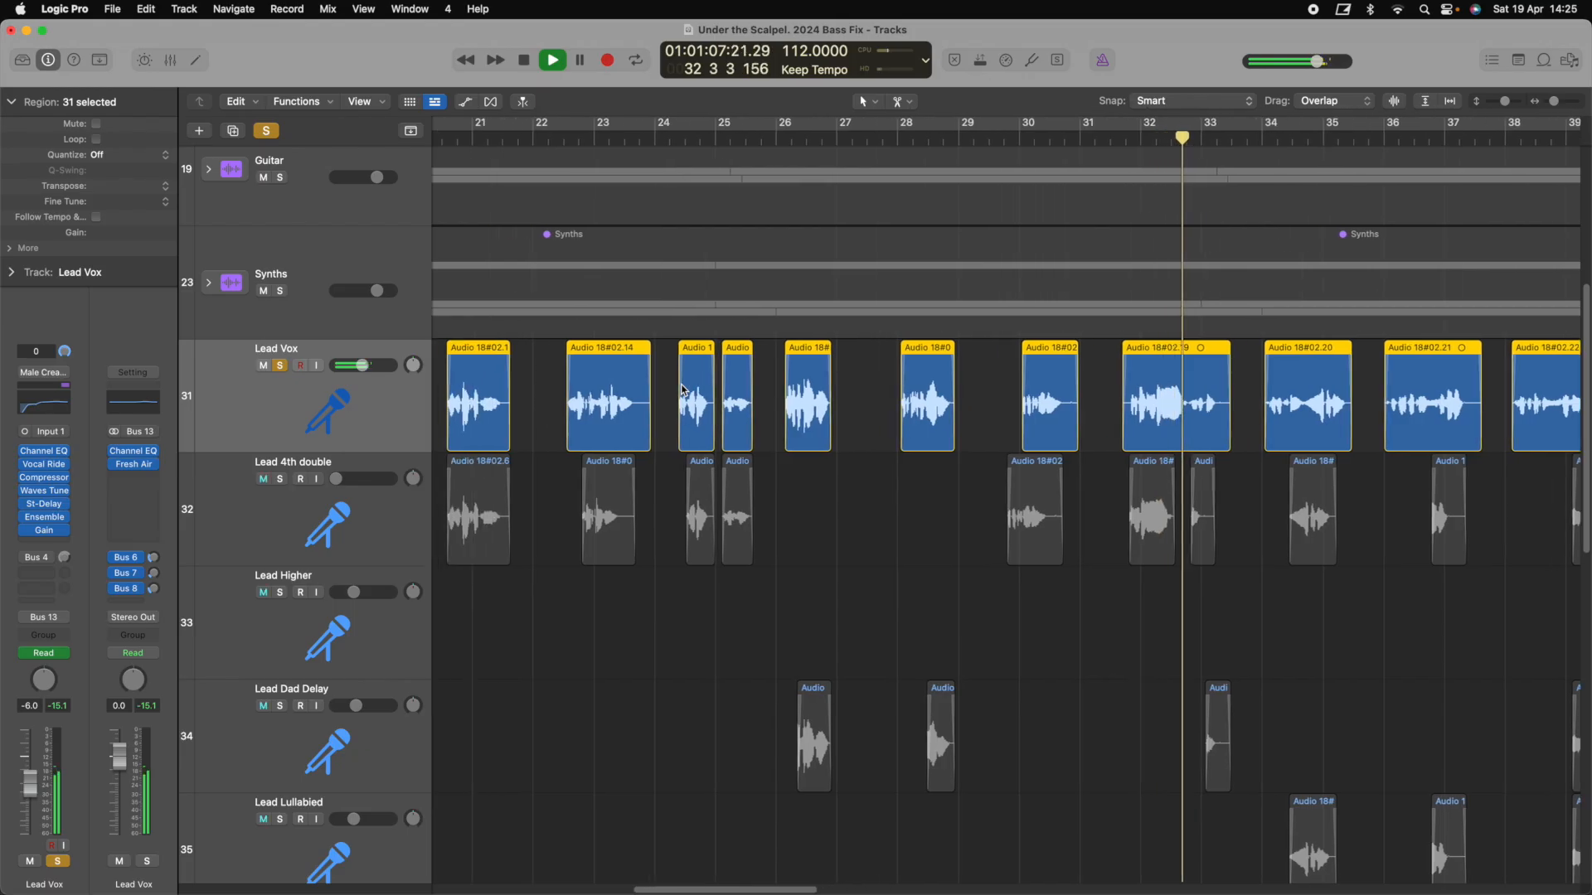
{"action": "scroll", "coordinate": [684, 389], "scroll_direction": "left", "scroll_amount": 3}
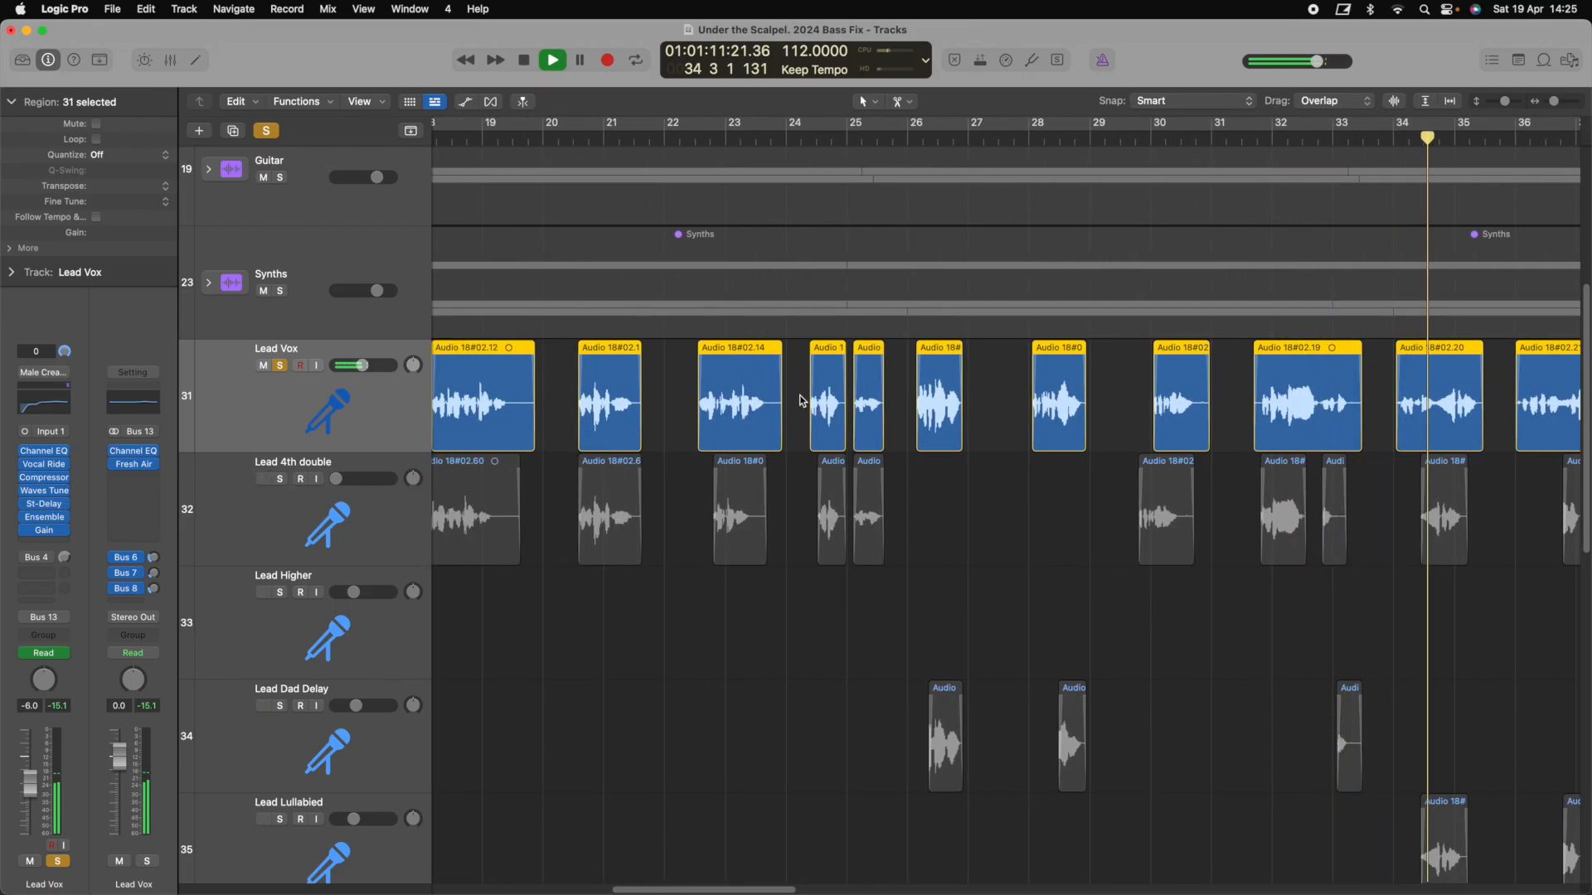
{"action": "scroll", "coordinate": [801, 401], "scroll_direction": "right", "scroll_amount": 6}
{"action": "scroll", "coordinate": [792, 402], "scroll_direction": "left", "scroll_amount": 4}
{"action": "key", "text": "space"}
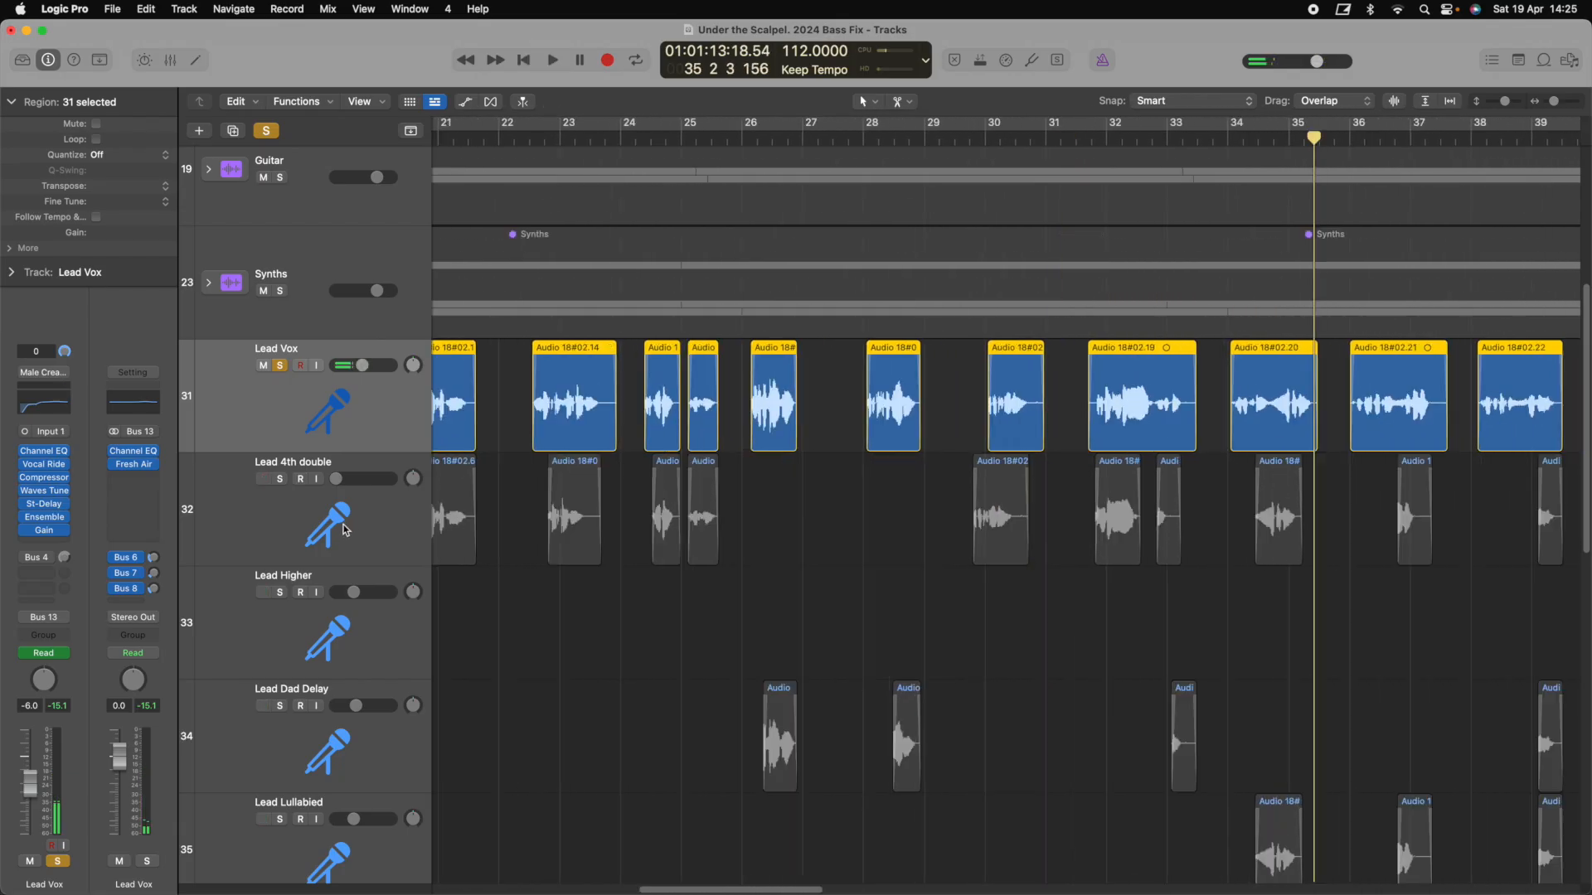
Select Lead 4th double, then reselect the Lead Vox track and its regions
{"action": "left_click", "coordinate": [306, 520]}
{"action": "scroll", "coordinate": [376, 496], "scroll_direction": "left", "scroll_amount": 3}
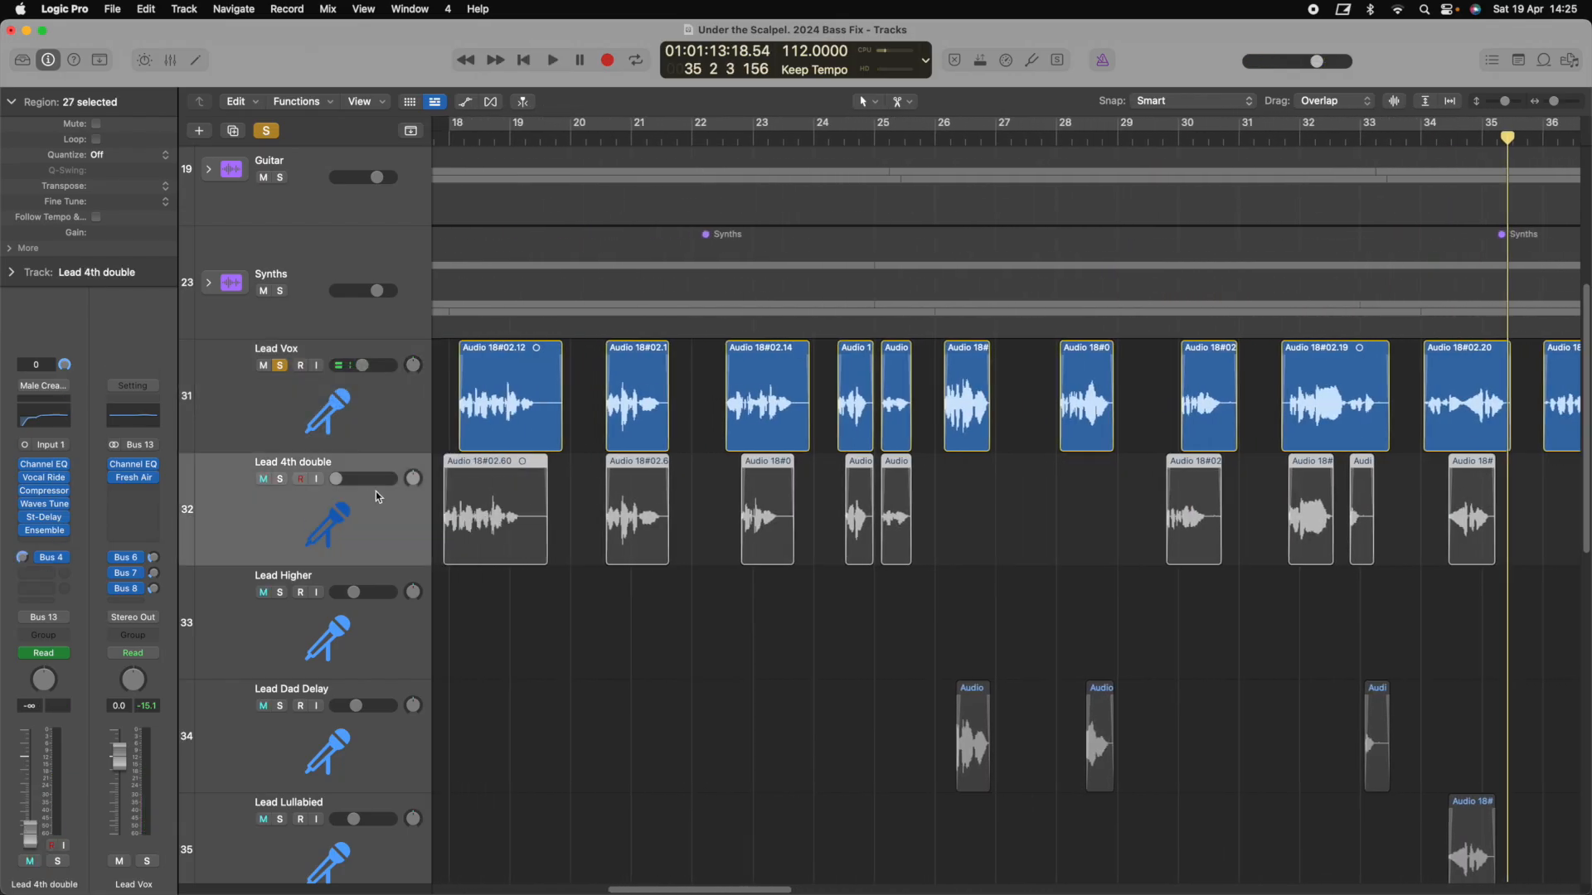
{"action": "scroll", "coordinate": [375, 490], "scroll_direction": "left", "scroll_amount": 2}
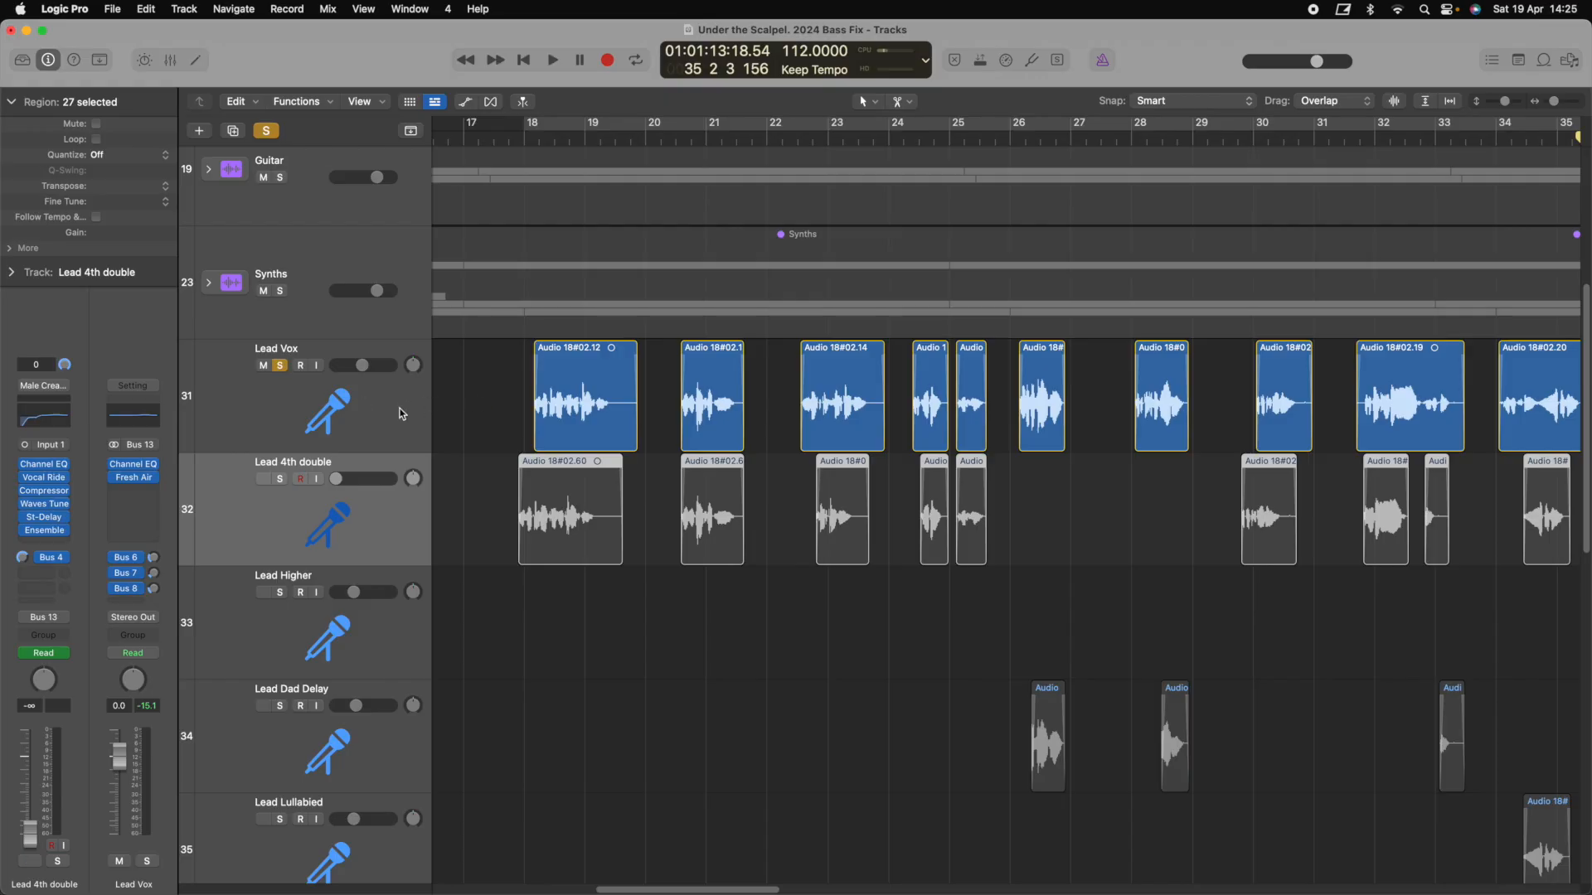
{"action": "left_click", "coordinate": [381, 430]}
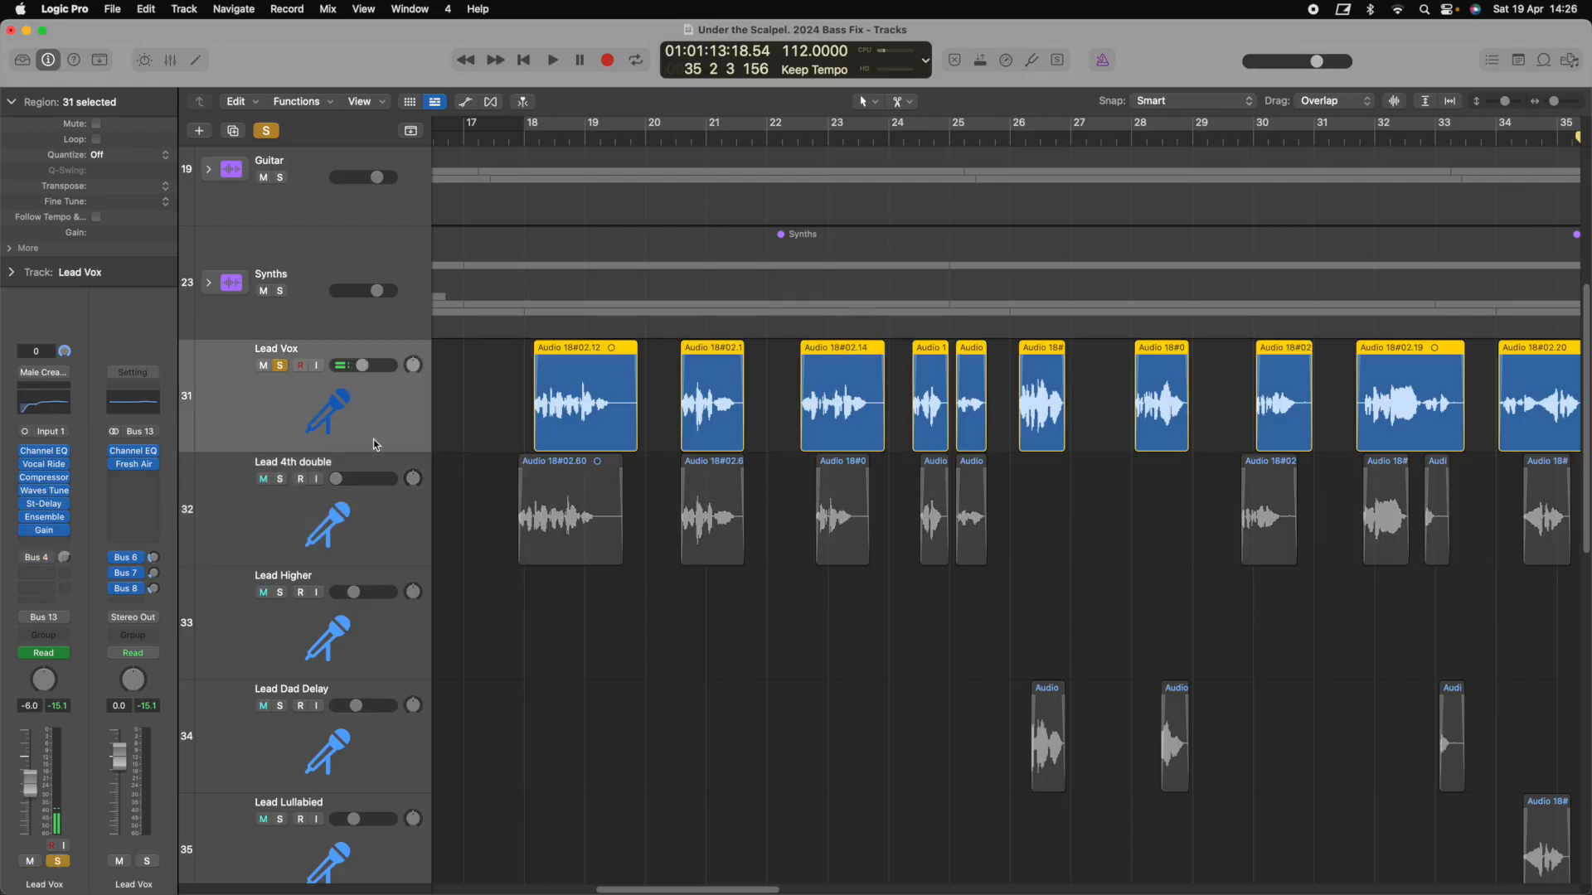
{"action": "scroll", "coordinate": [377, 419], "scroll_direction": "down", "scroll_amount": 1}
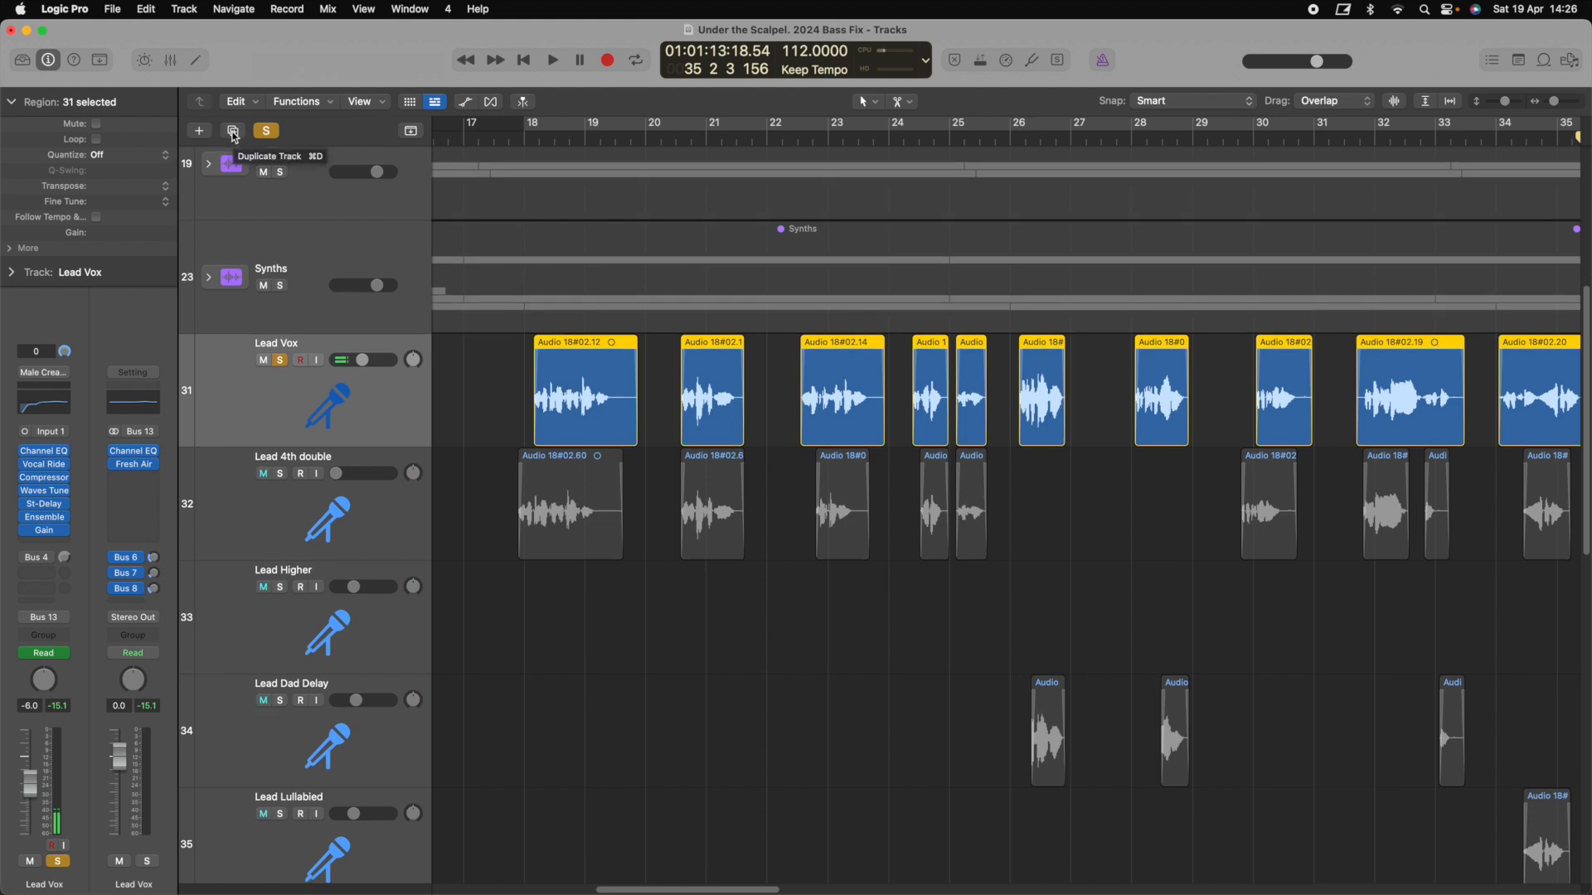
Duplicate Lead Vox with its regions and automation onto track 32, then delete that duplicate
{"action": "left_click", "coordinate": [235, 136]}
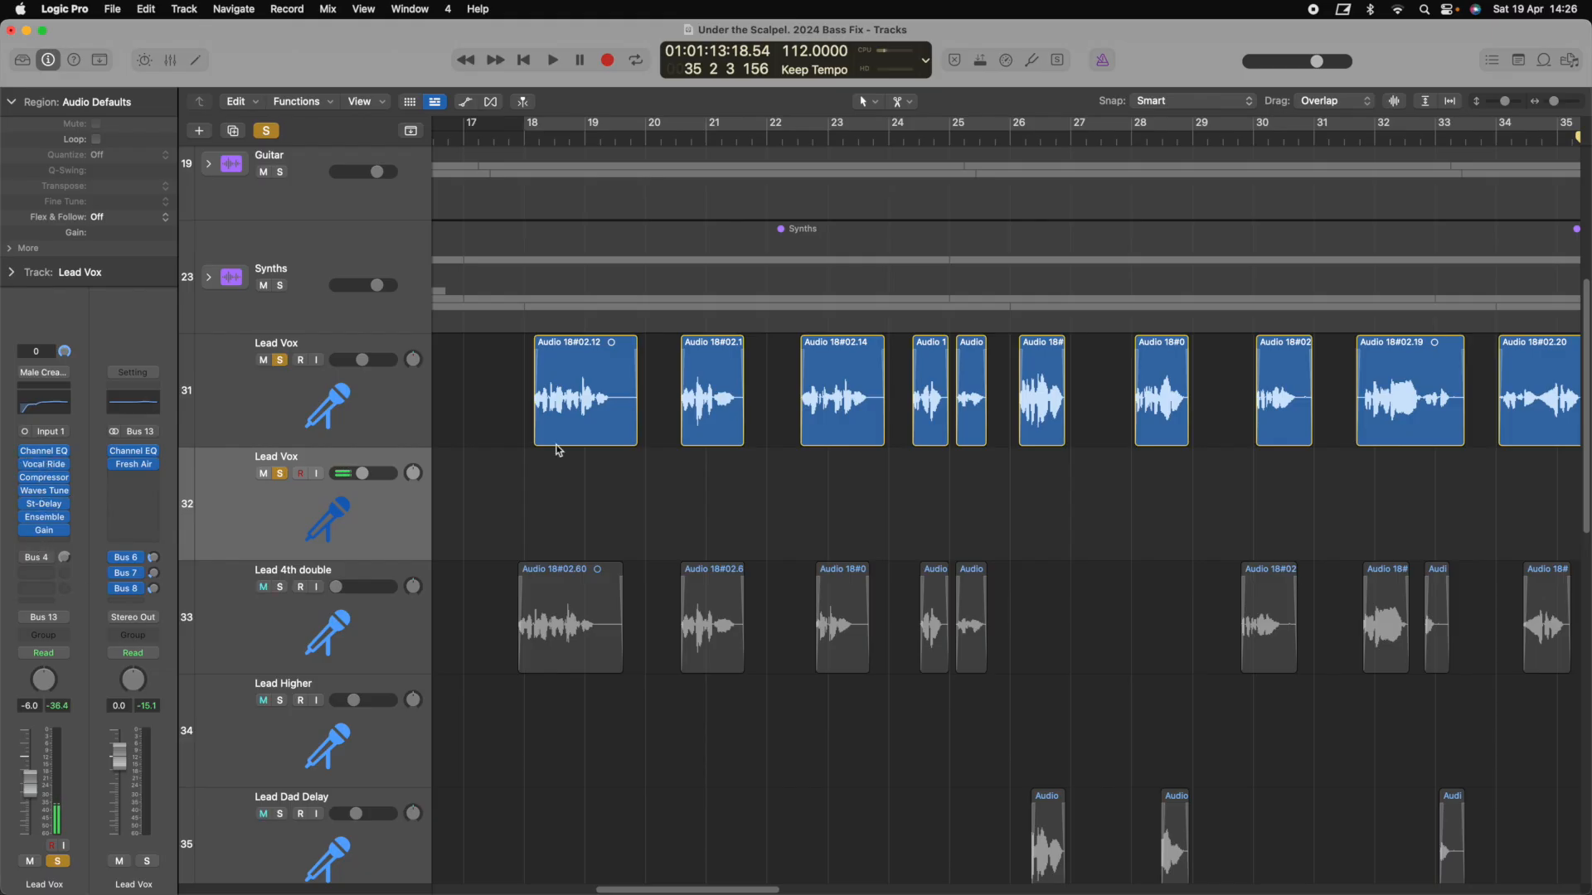
{"action": "left_click", "coordinate": [410, 401]}
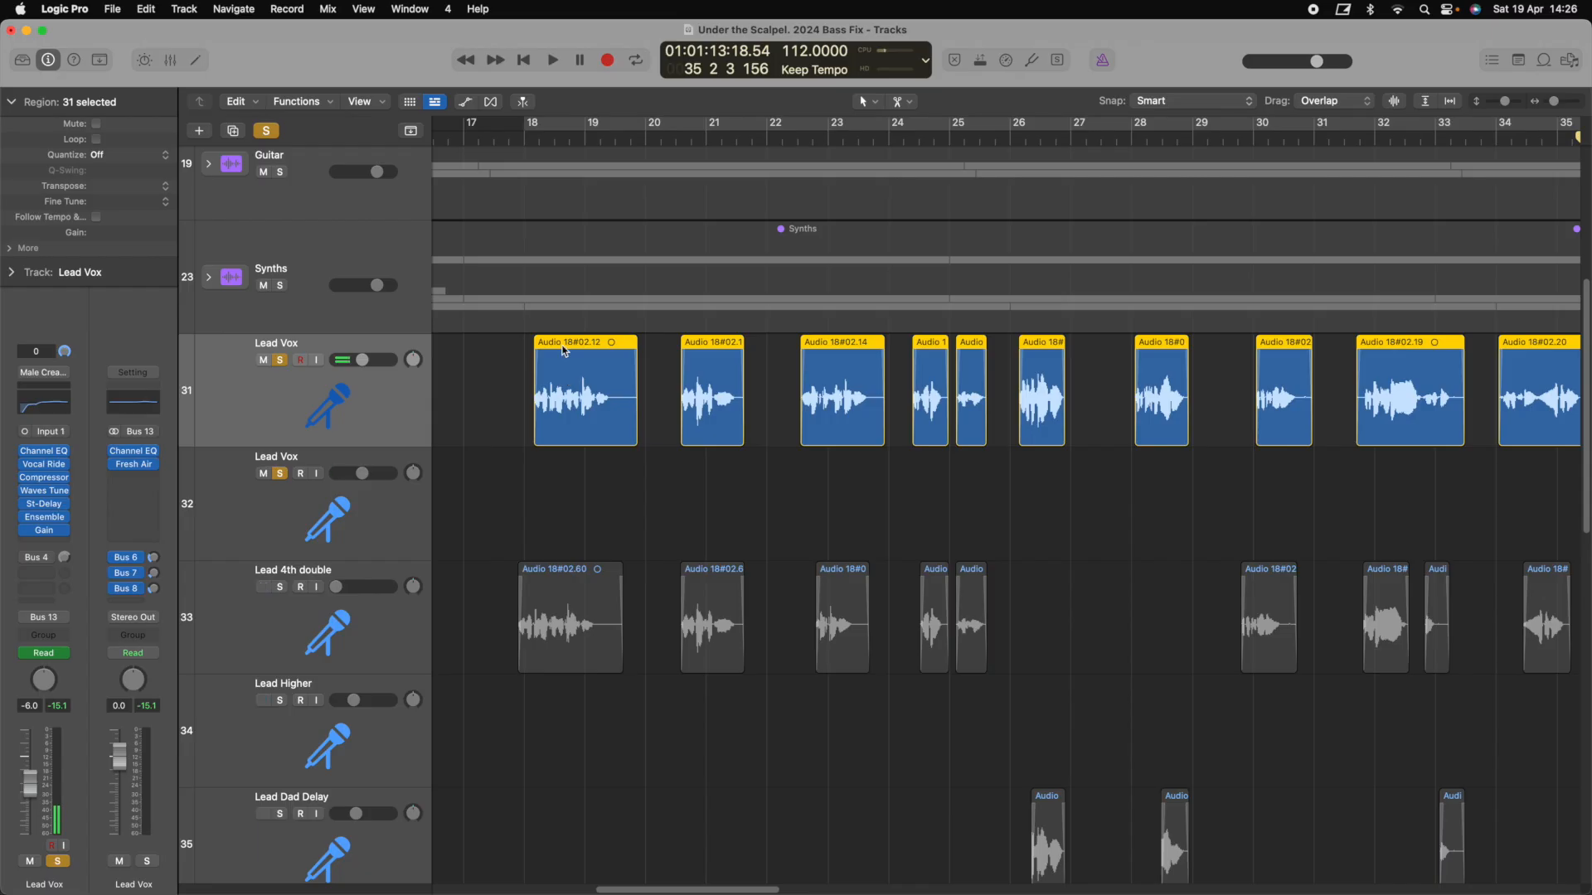
{"action": "left_click_drag", "start_coordinate": [561, 348], "coordinate": [567, 485]}
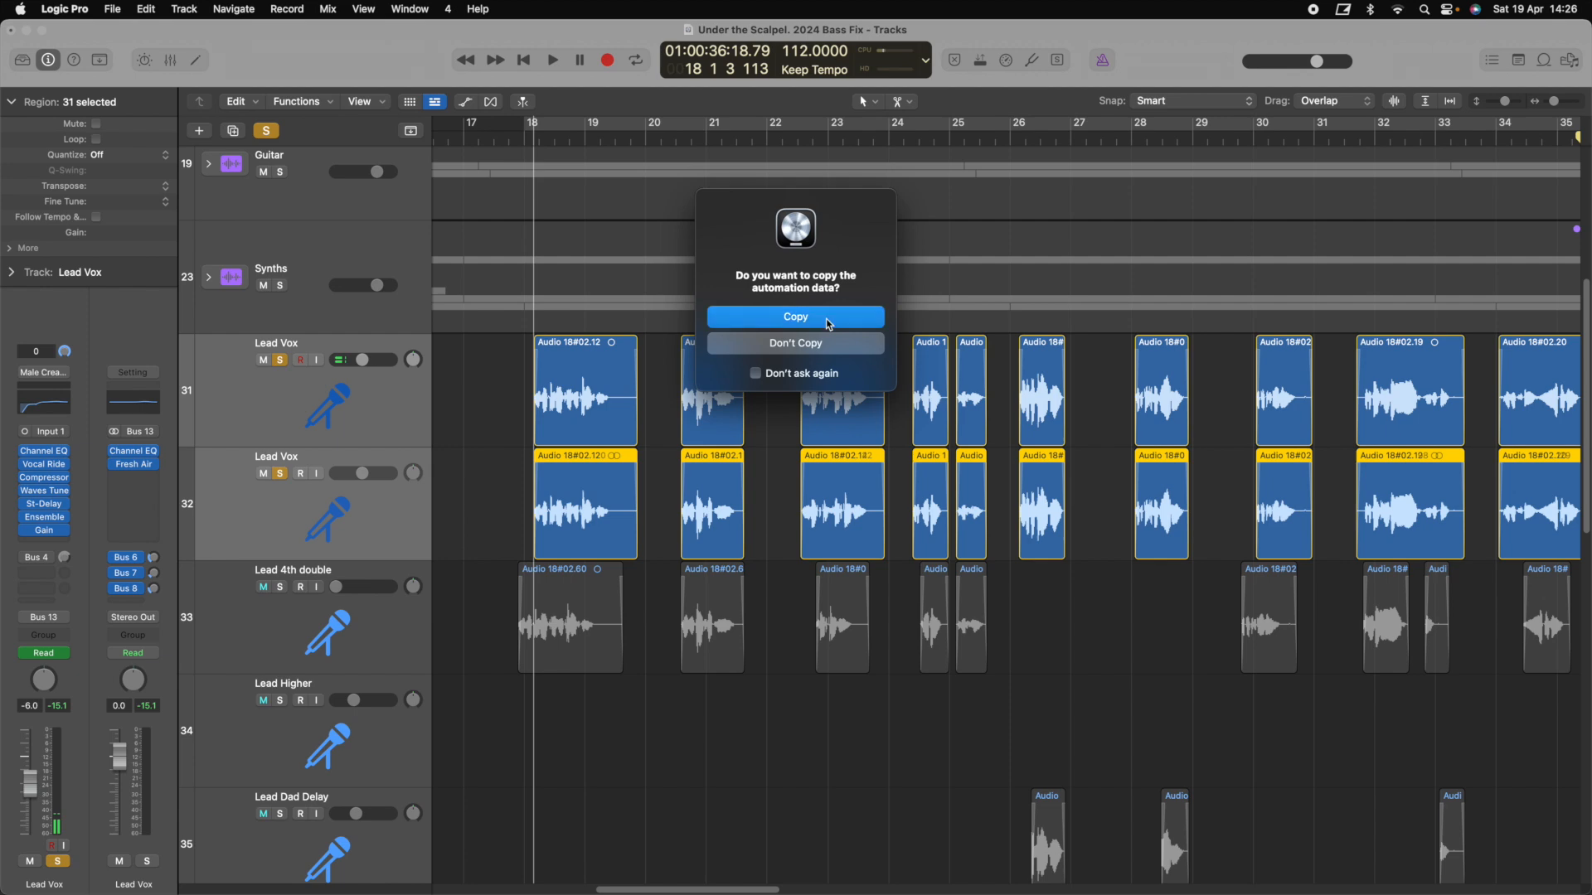
{"action": "left_click", "coordinate": [827, 322]}
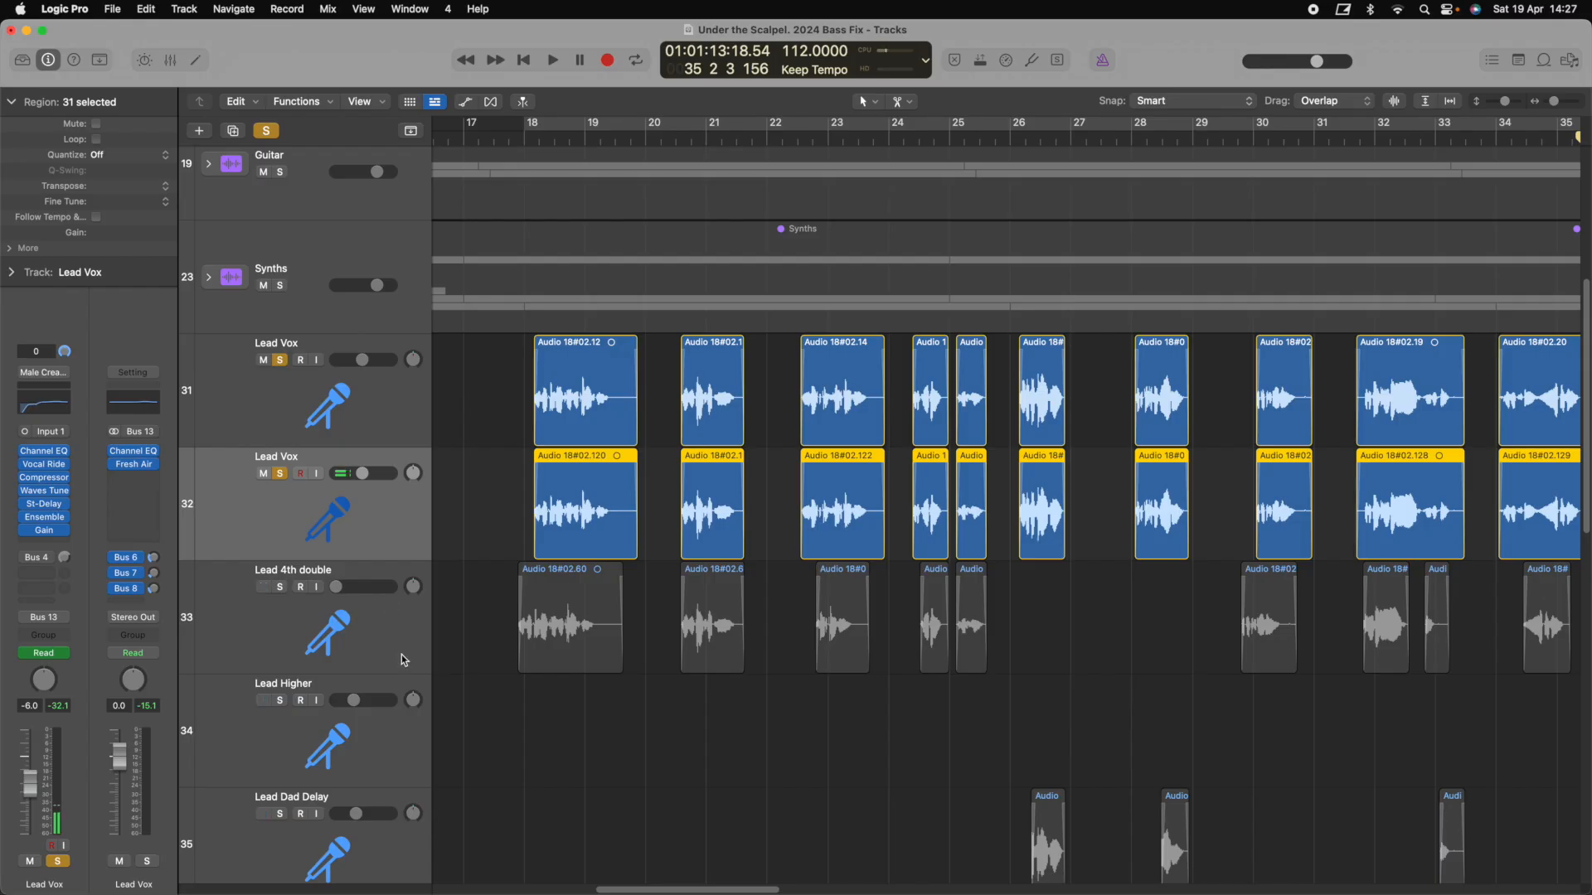
{"action": "key", "text": "super+BackSpace"}
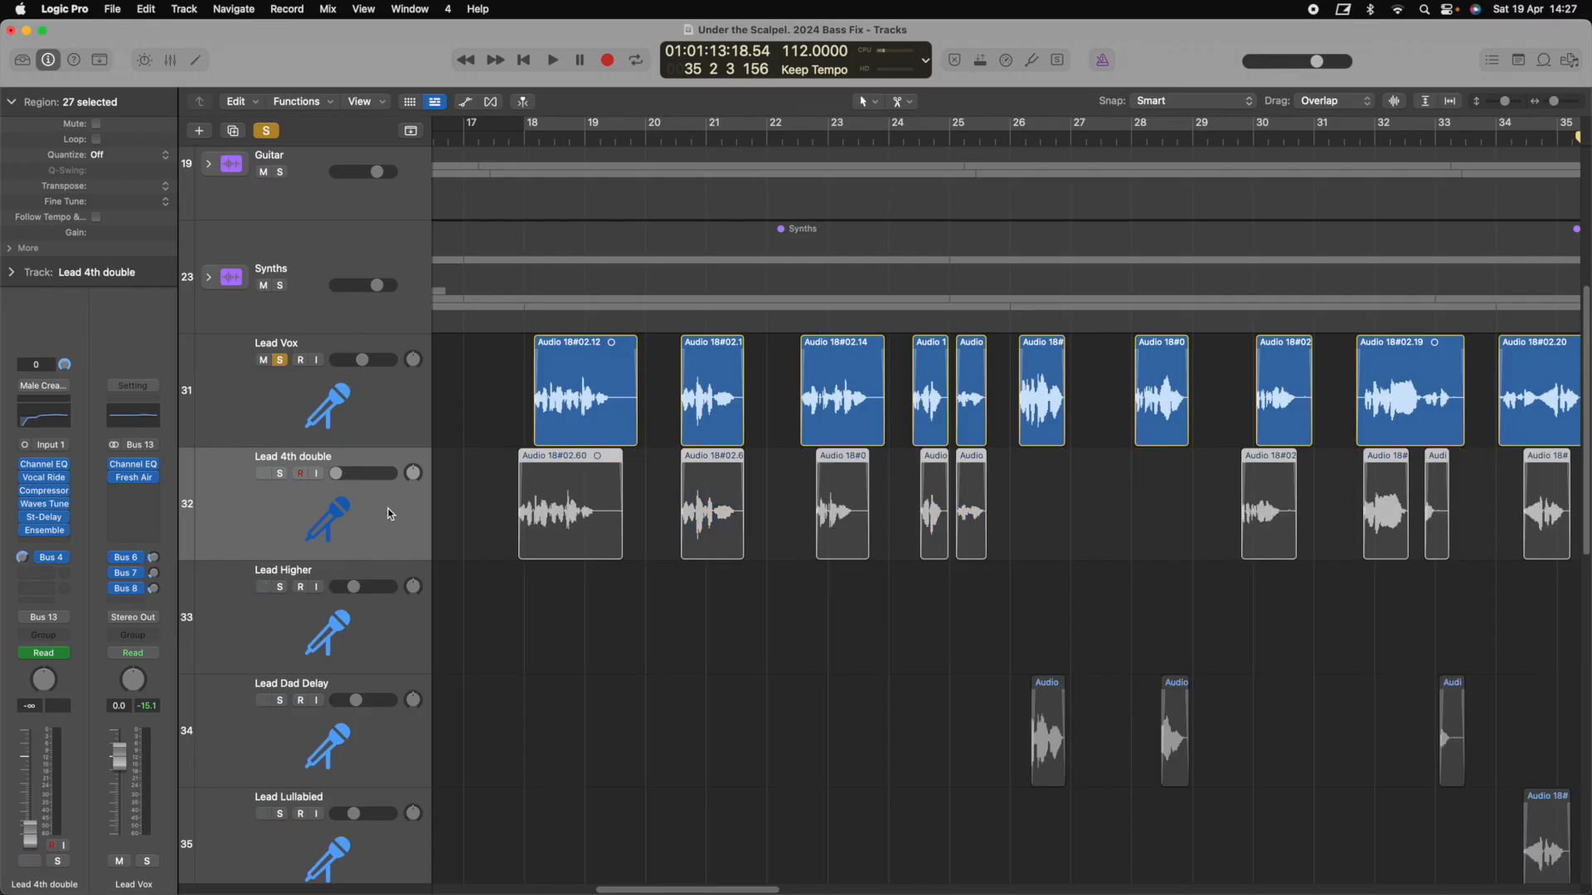
Solo Lead 4th double, check its Bus 4 send routing, and view Voc Bender's Vocal Bender plugin
{"action": "left_click", "coordinate": [281, 474]}
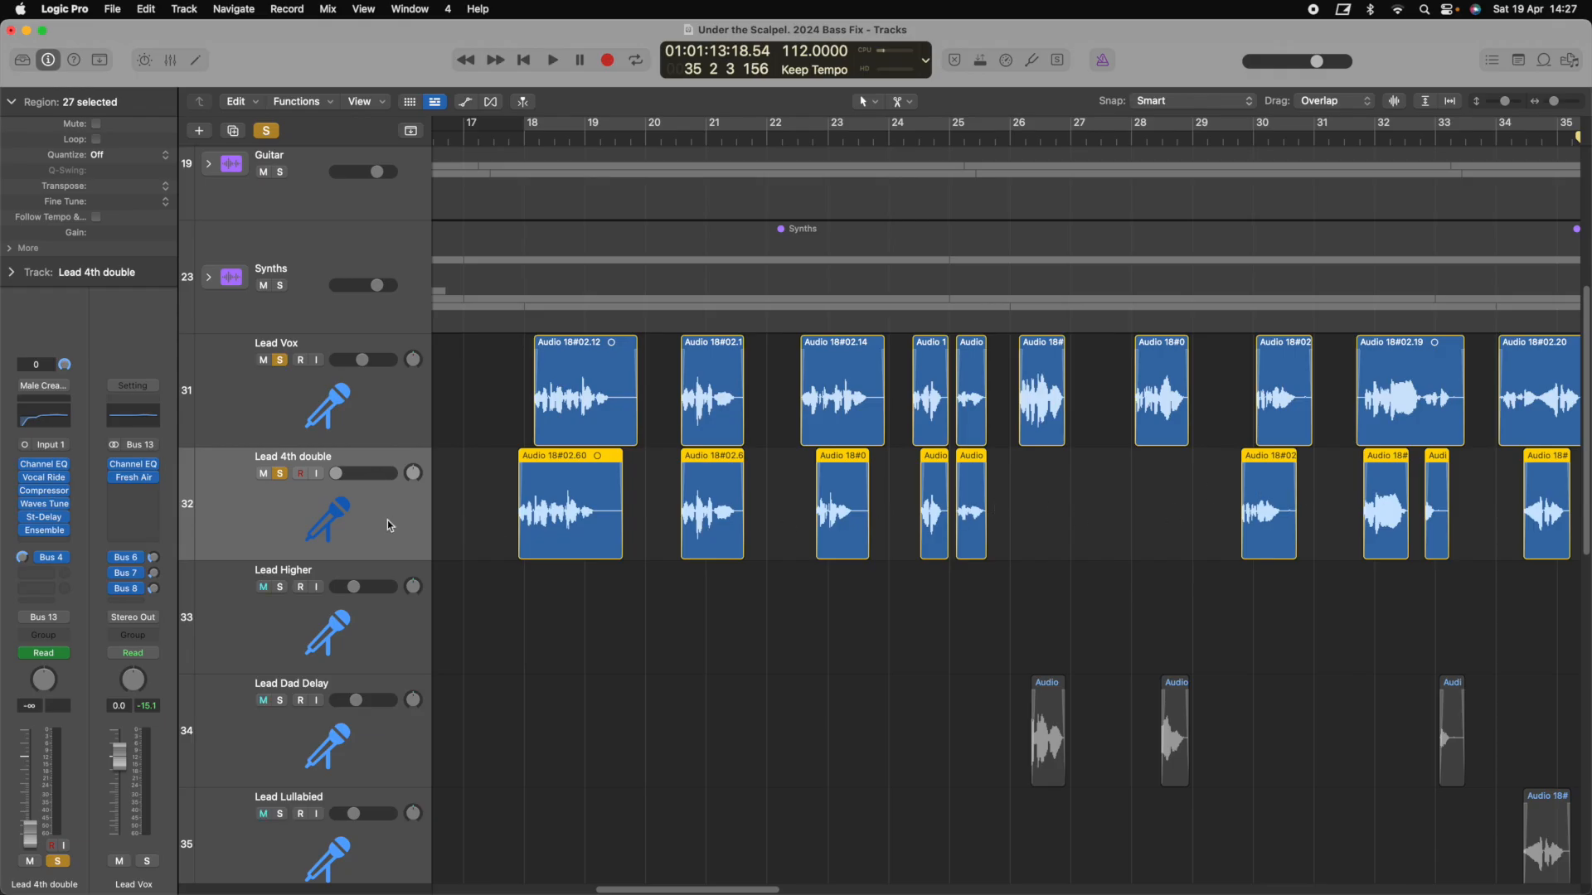
{"action": "left_click", "coordinate": [57, 564]}
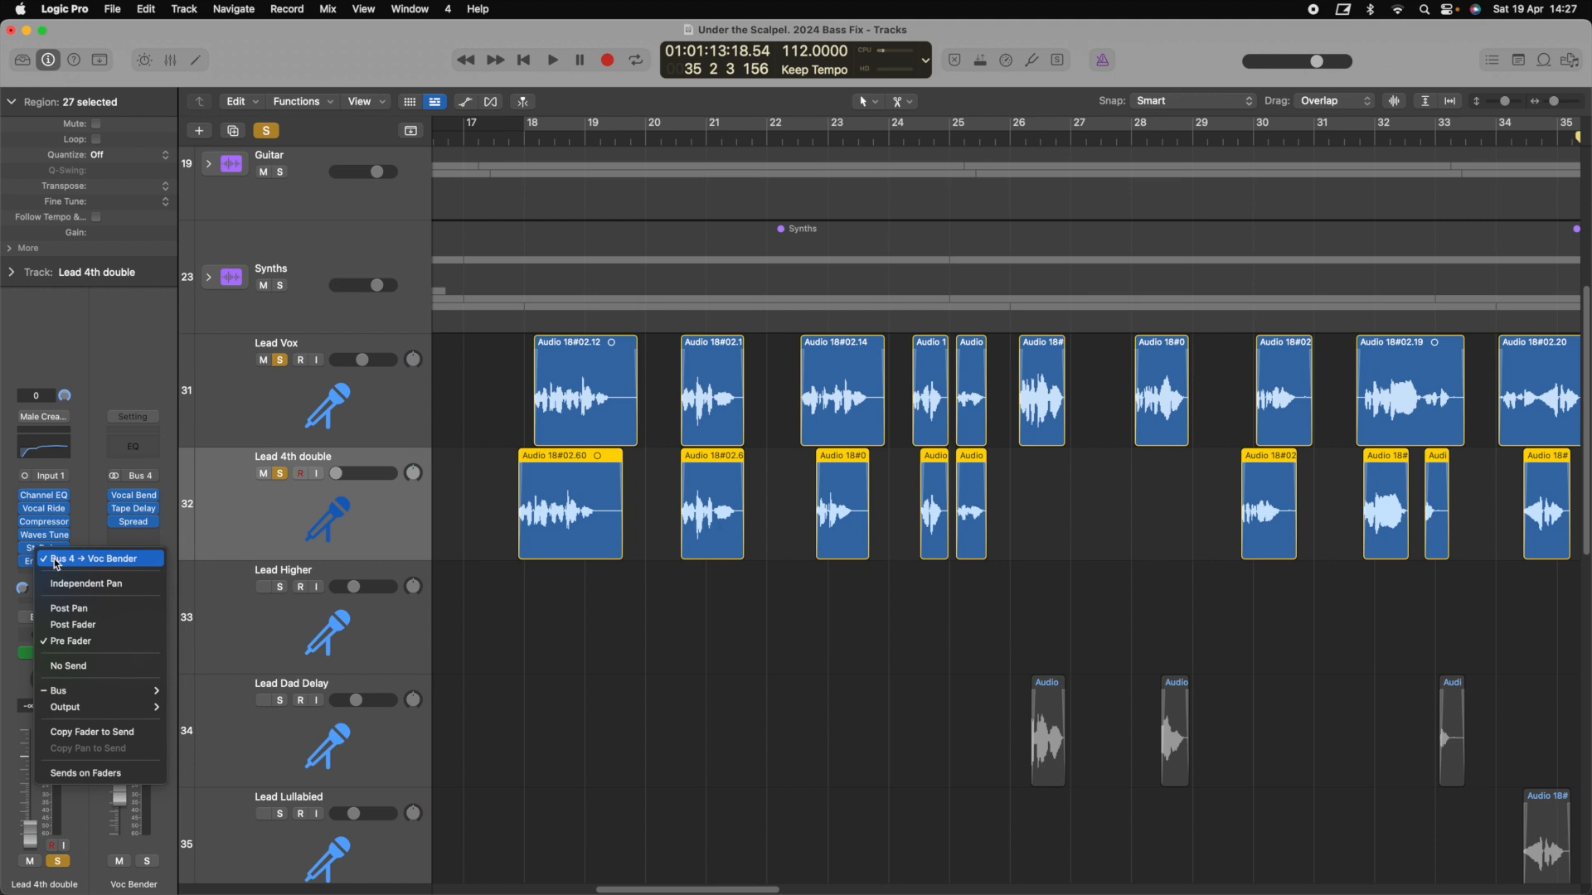
{"action": "left_click", "coordinate": [124, 360]}
{"action": "left_click", "coordinate": [134, 498]}
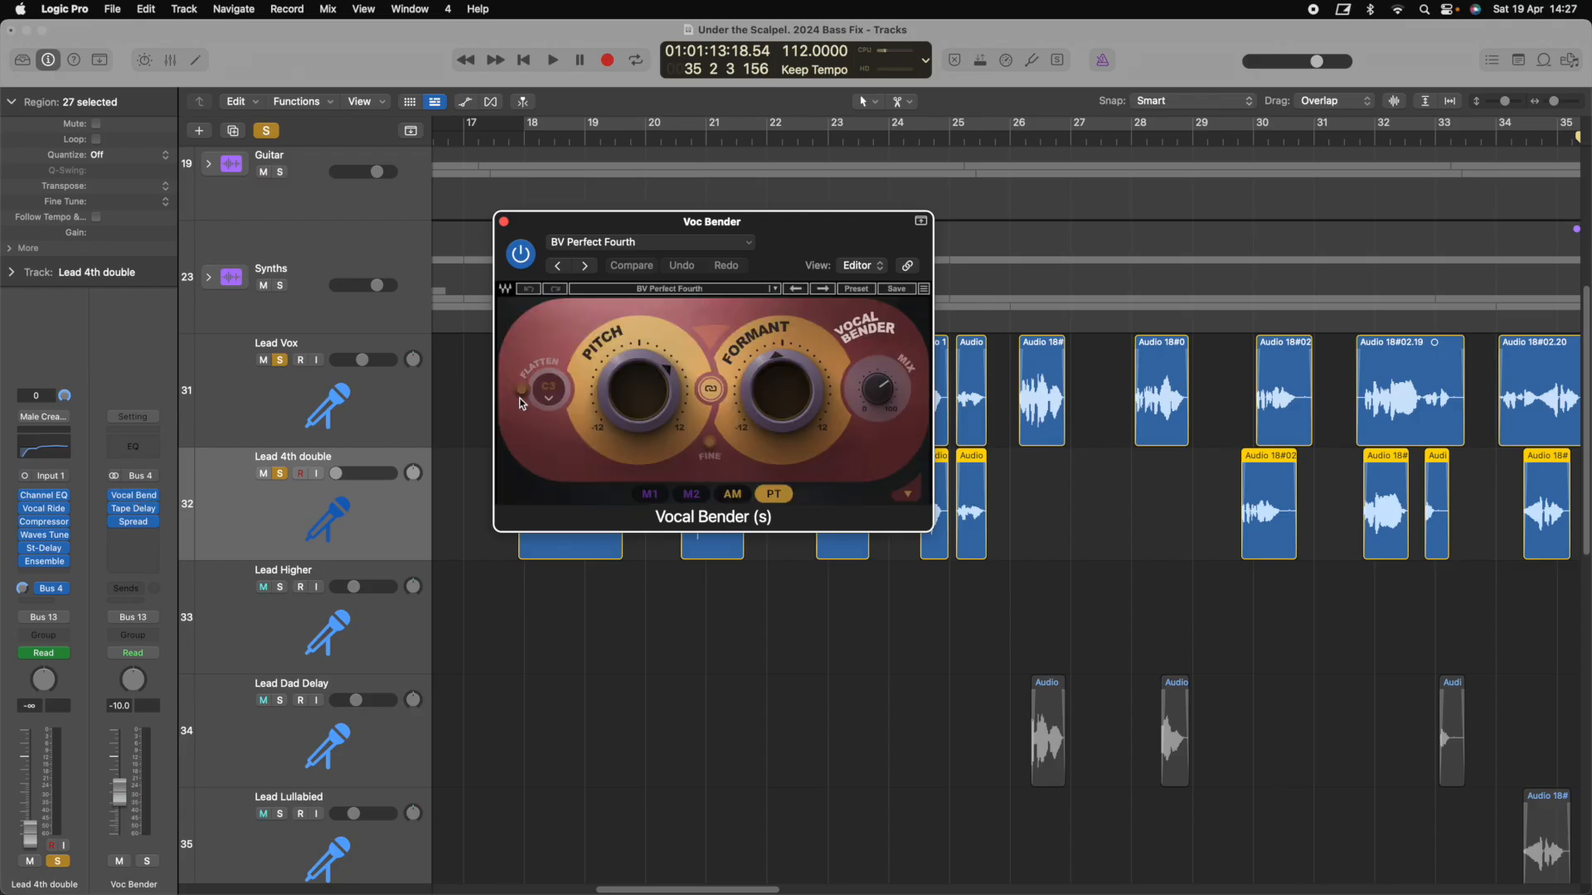
{"action": "left_click_drag", "start_coordinate": [822, 230], "coordinate": [1030, 384]}
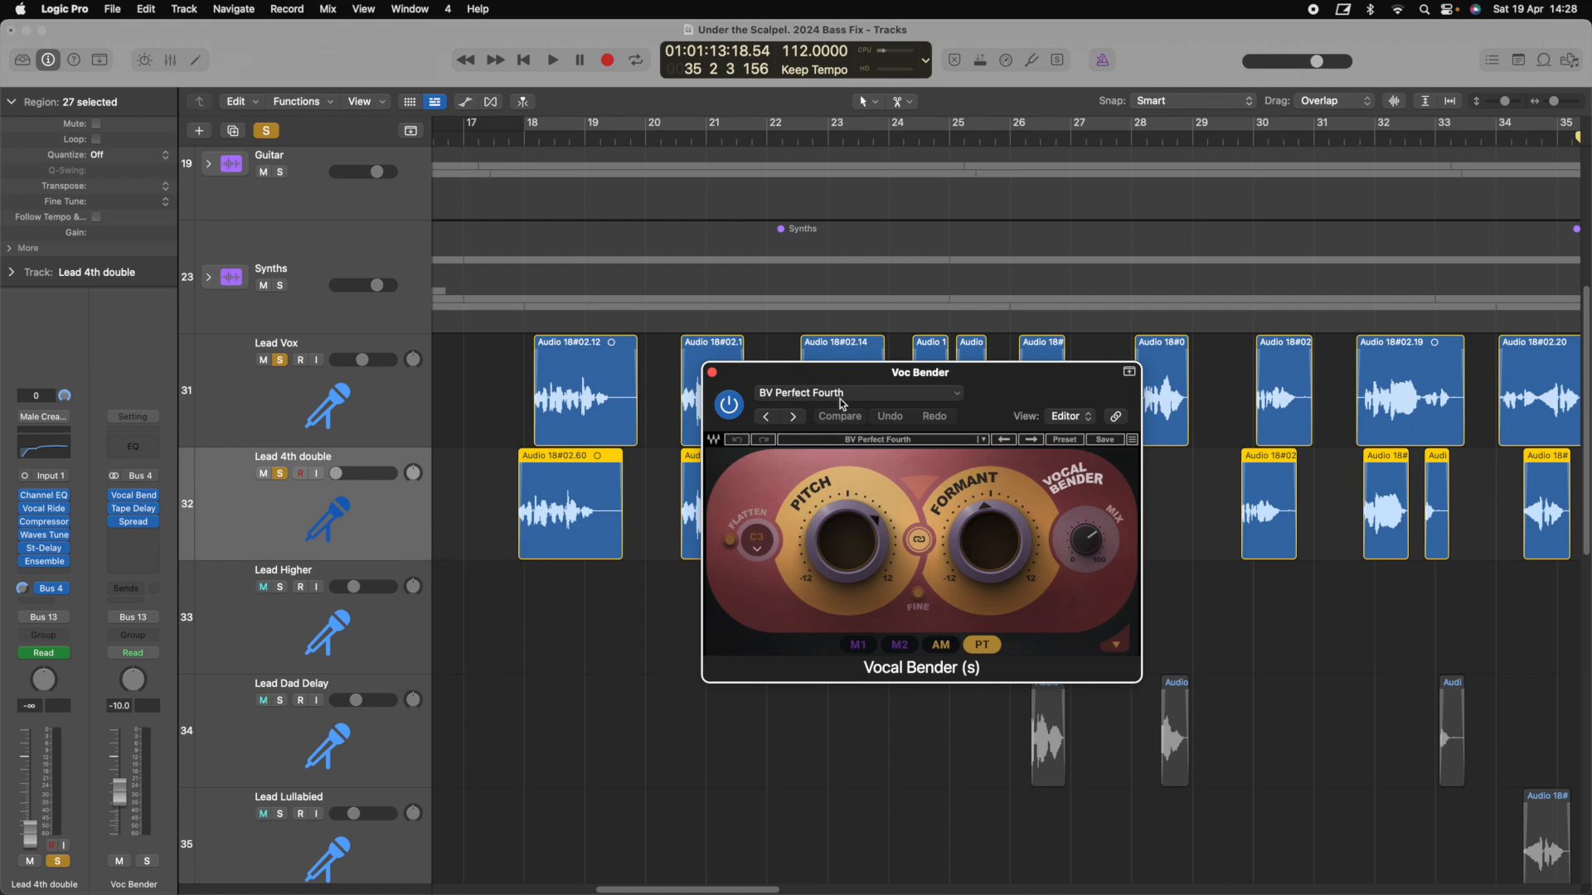
{"action": "left_click", "coordinate": [712, 373]}
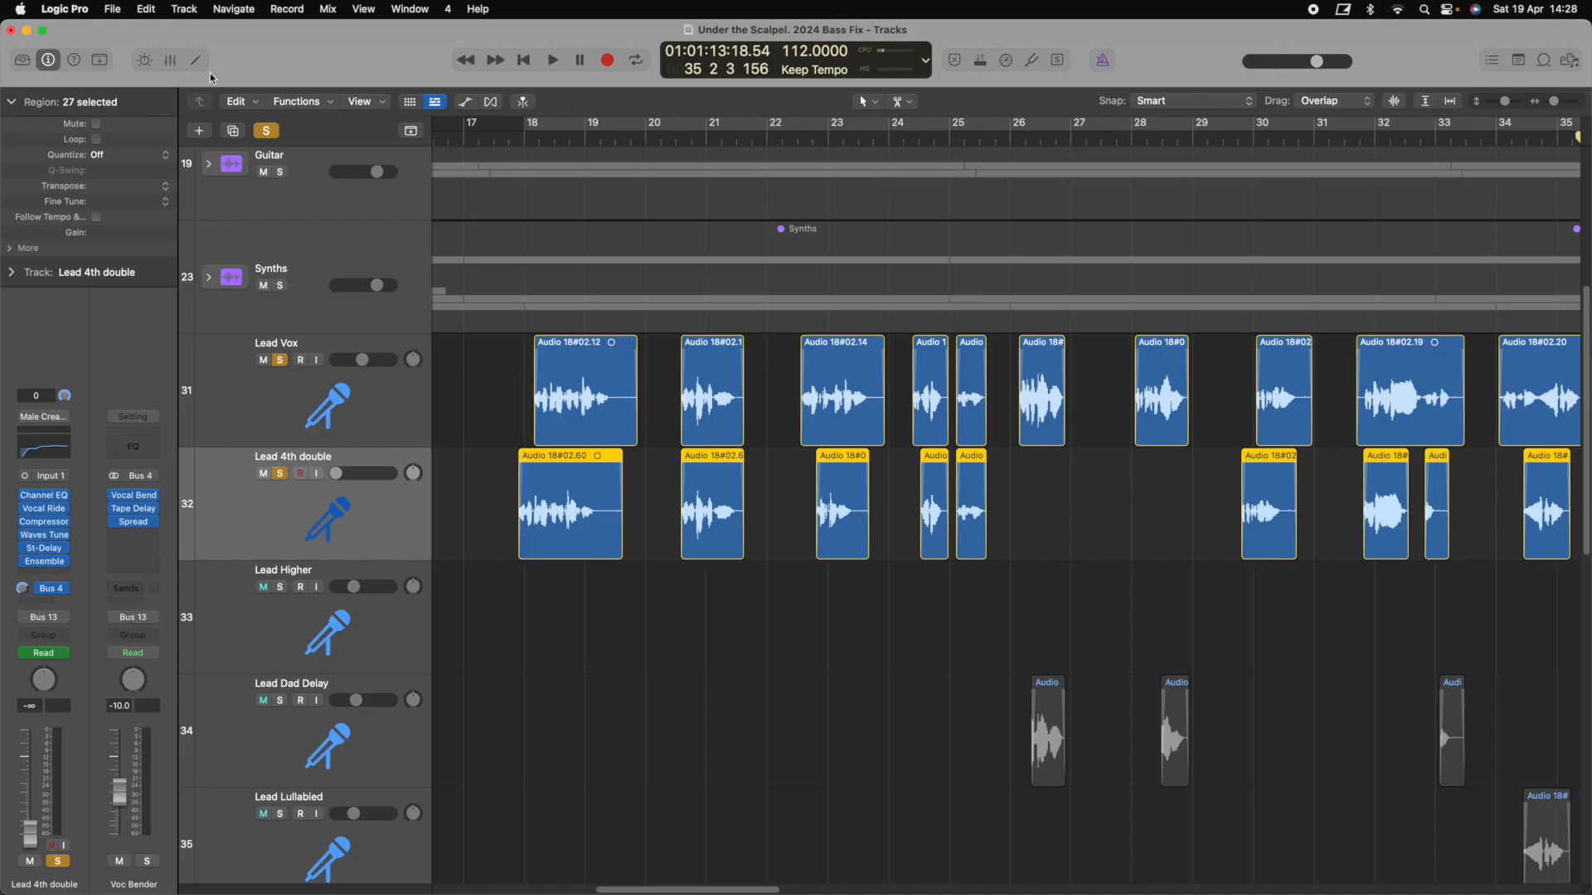
Show the Mixer, select the Lead Vox and Lead 4th double channels, and inspect Vocal Bender
{"action": "key", "text": "x"}
{"action": "scroll", "coordinate": [572, 739], "scroll_direction": "left", "scroll_amount": 2}
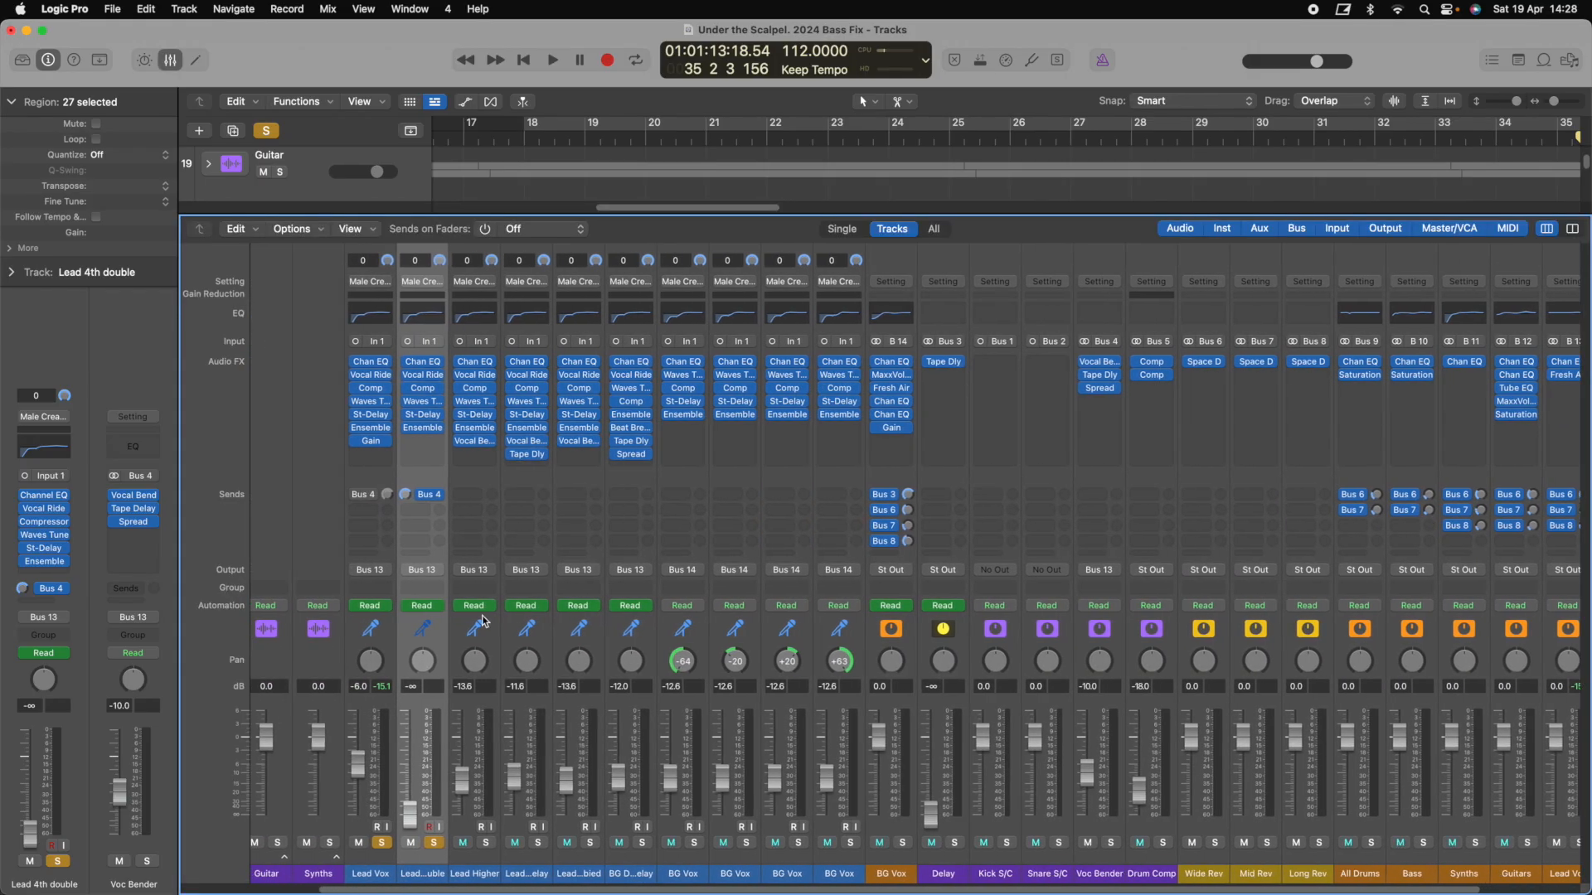
{"action": "left_click_drag", "start_coordinate": [378, 478], "coordinate": [420, 477]}
{"action": "scroll", "coordinate": [421, 481], "scroll_direction": "right", "scroll_amount": 3}
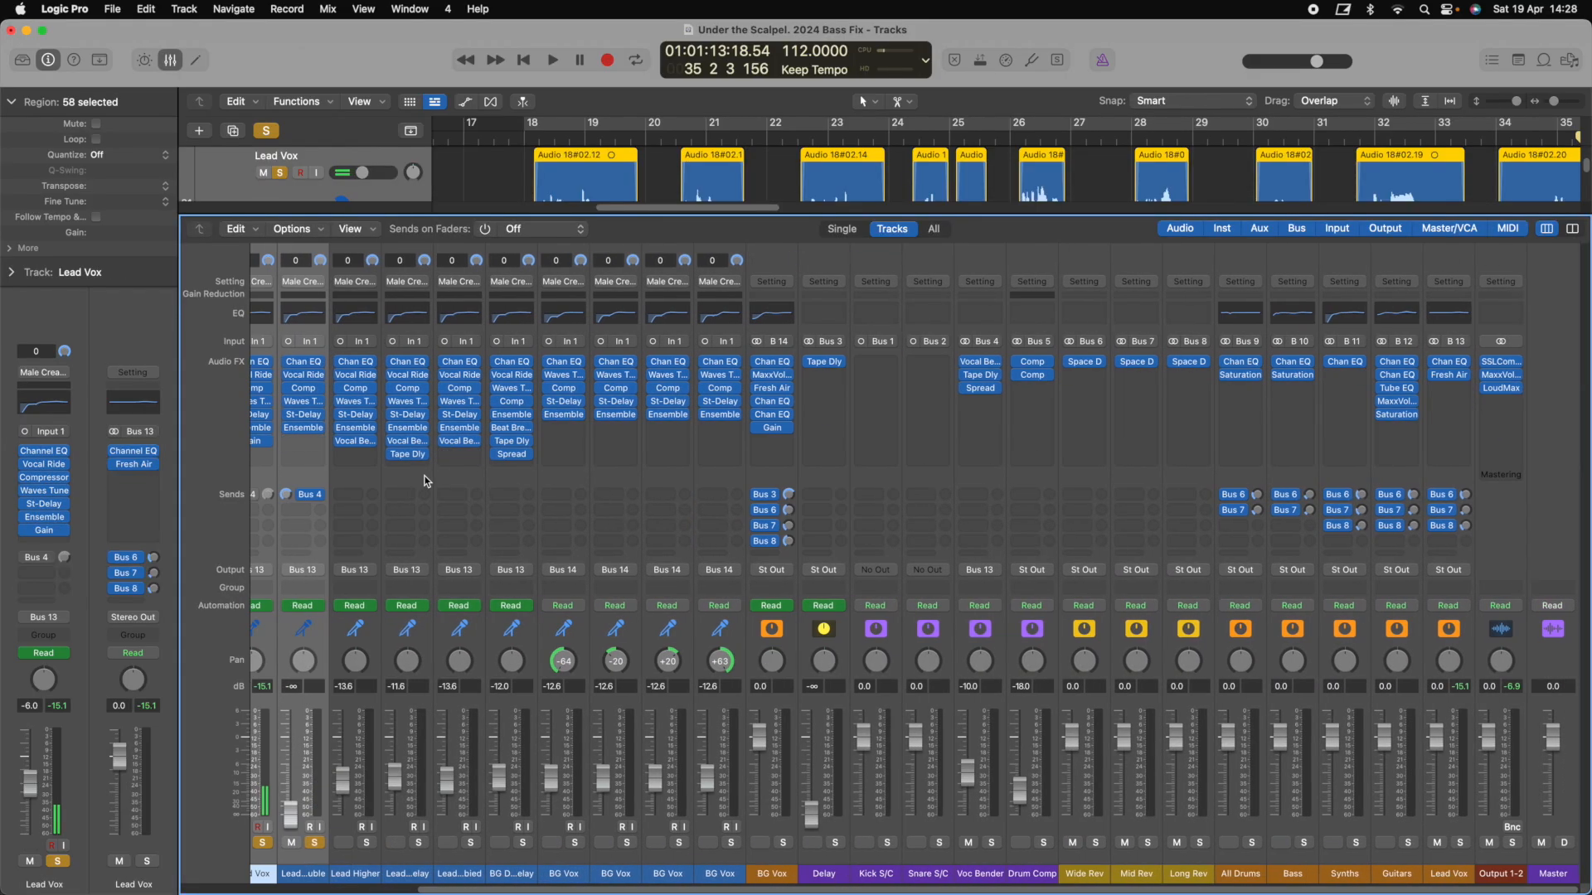
{"action": "left_click", "coordinate": [981, 362]}
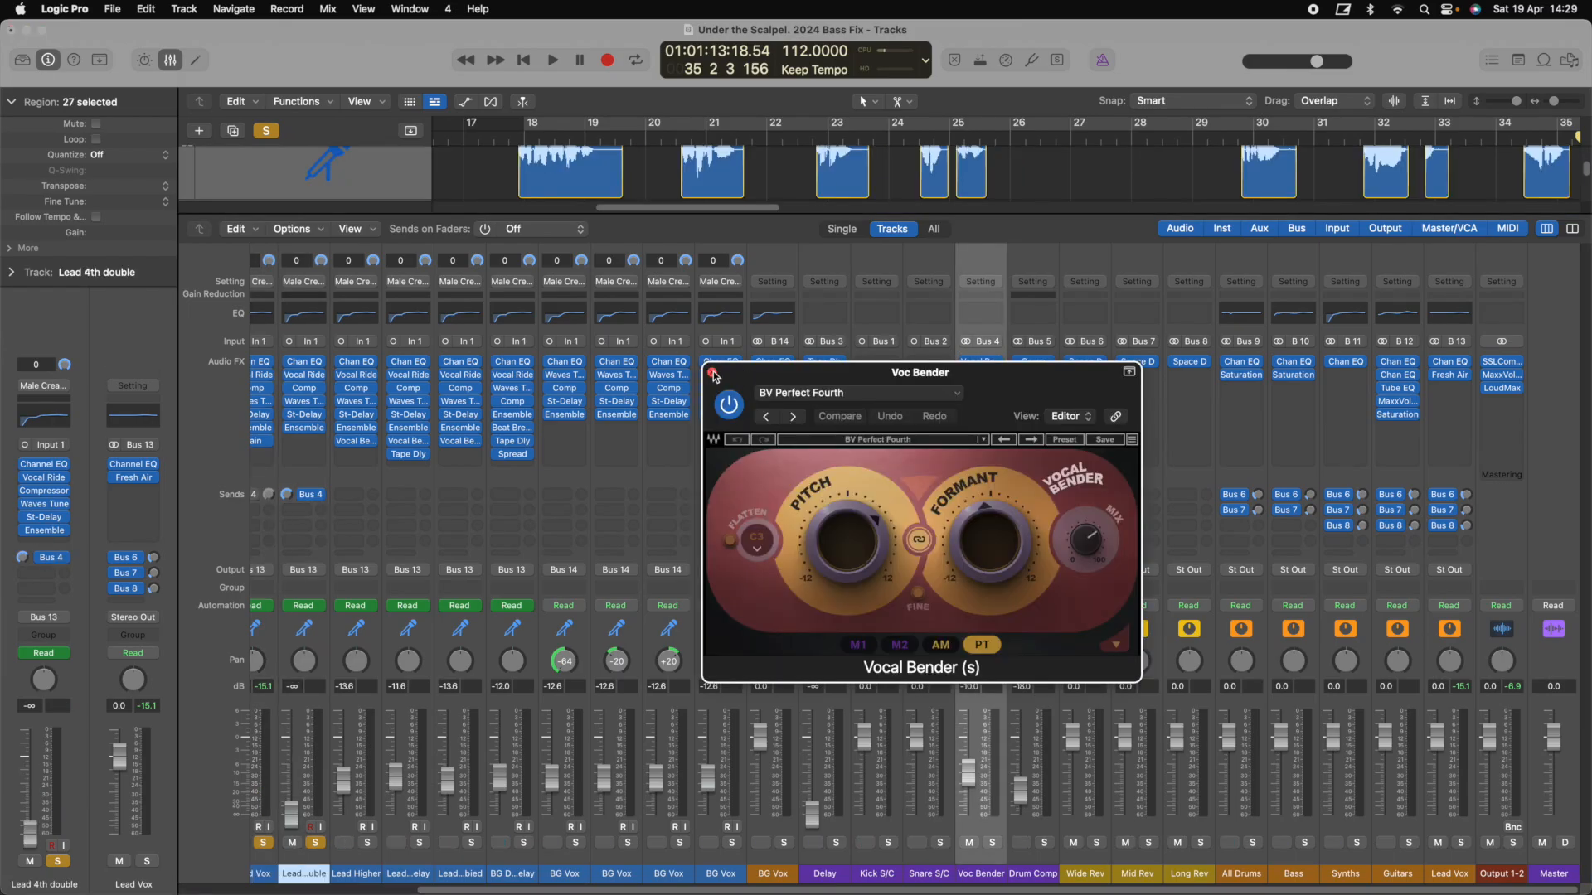
{"action": "left_click", "coordinate": [712, 373]}
Play briefly, inspect the Voc Bender Tape Delay settings, then hide the Mixer
{"action": "key", "text": "space"}
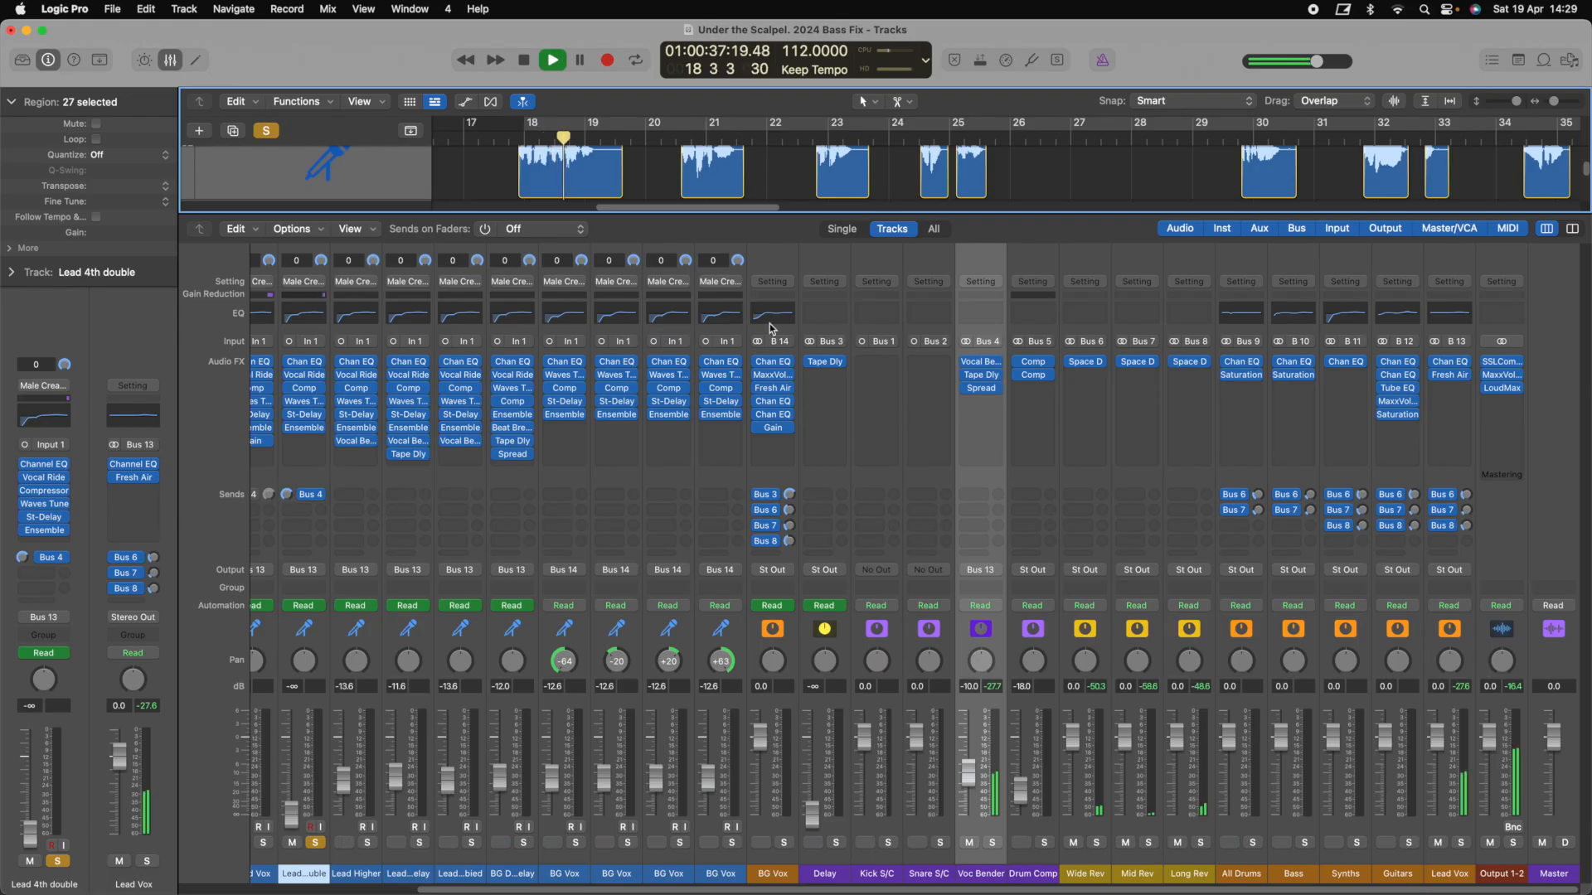
{"action": "scroll", "coordinate": [822, 396], "scroll_direction": "left", "scroll_amount": 5}
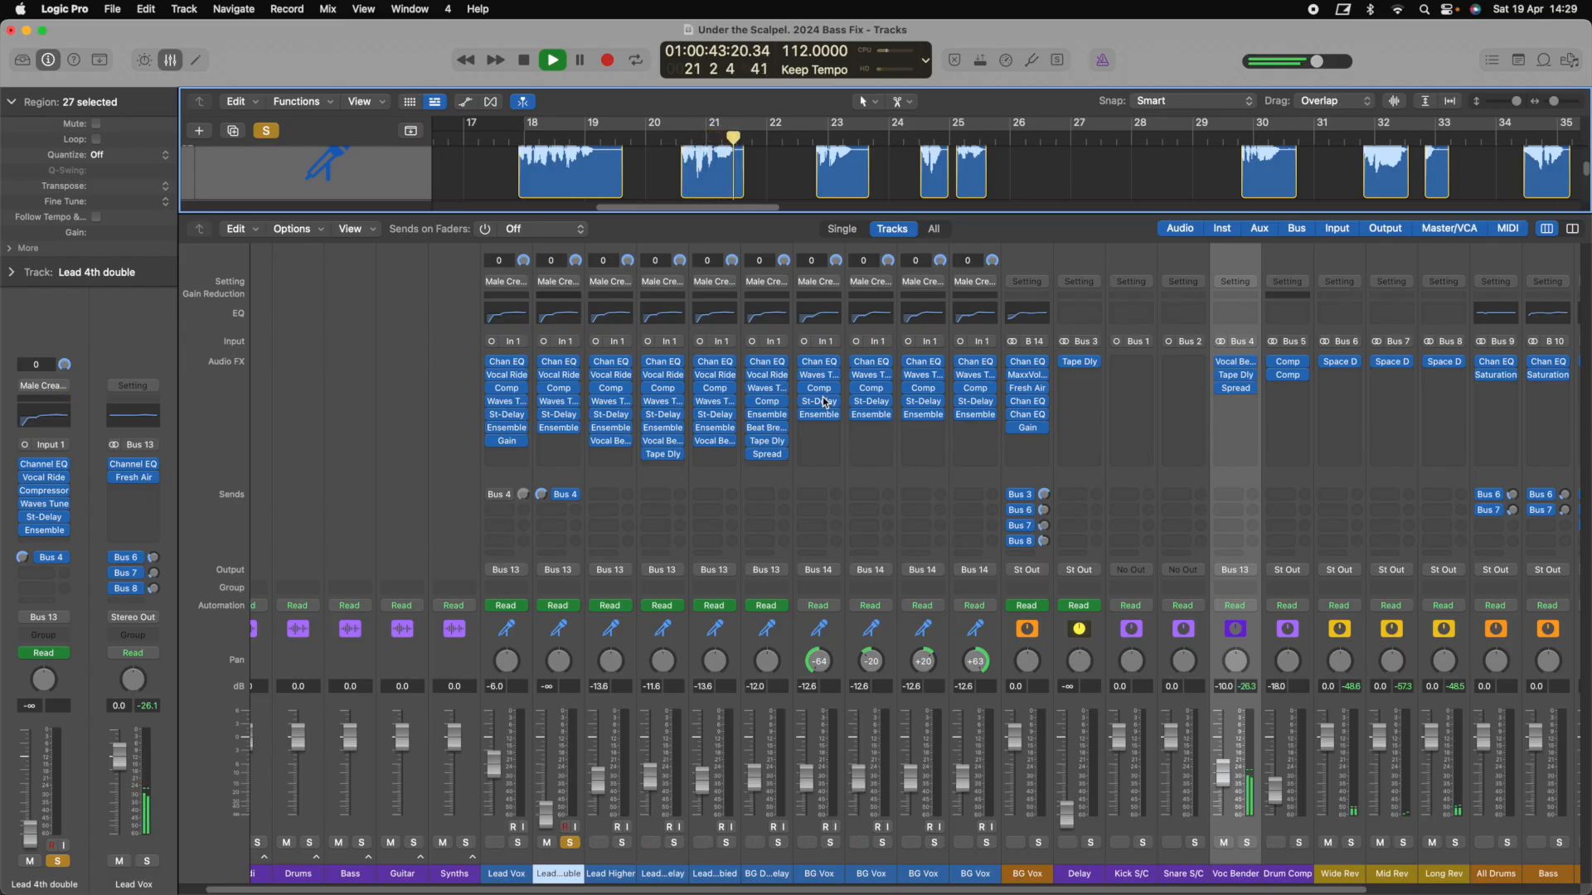
{"action": "key", "text": "space"}
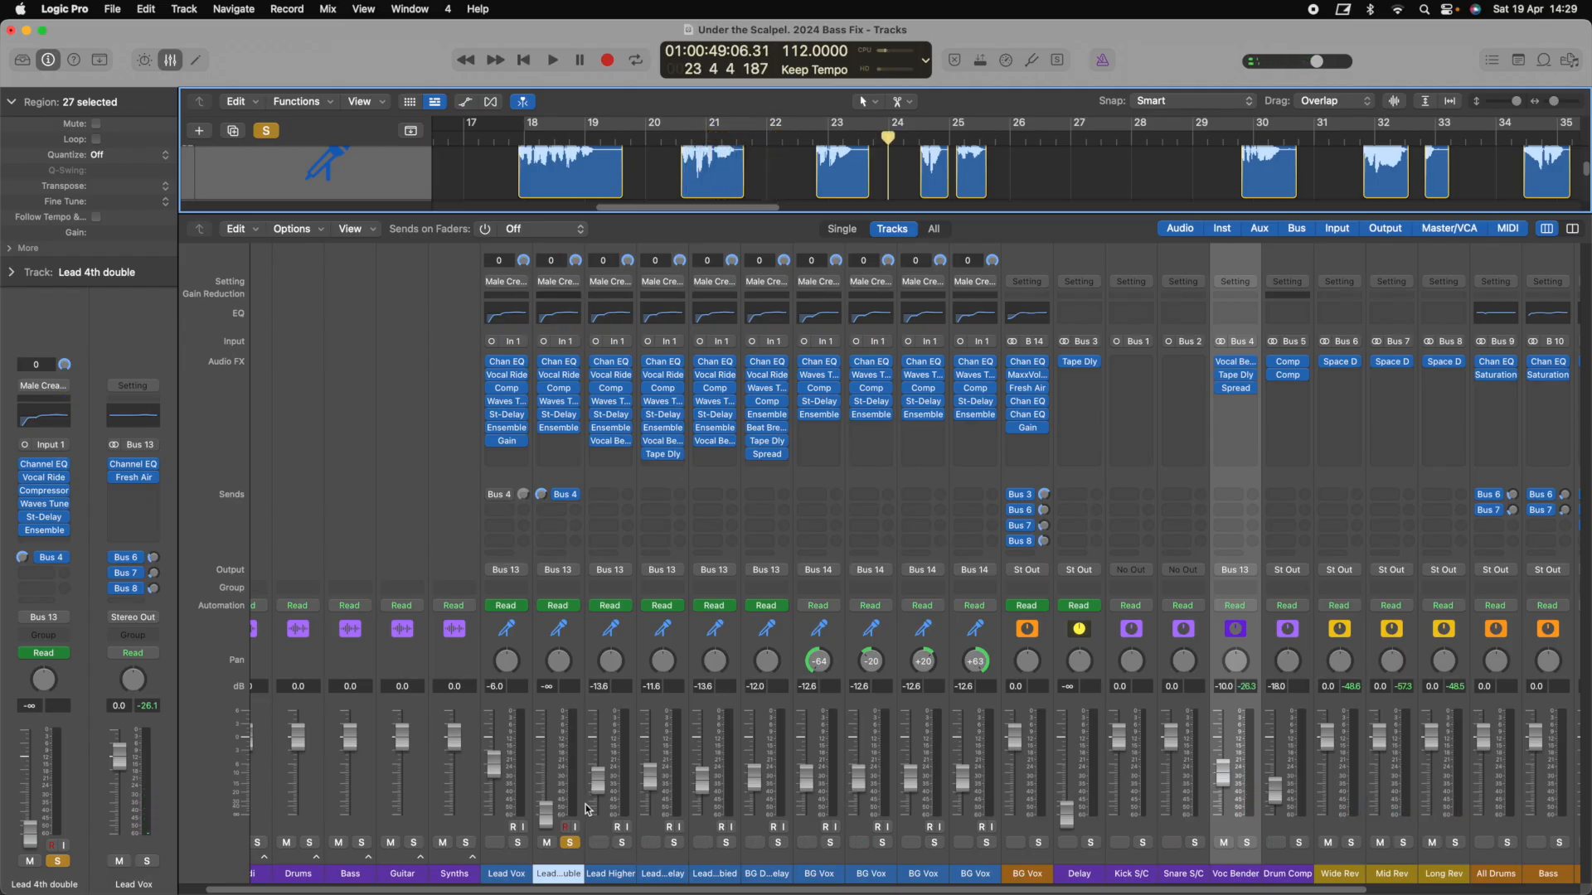
{"action": "scroll", "coordinate": [829, 564], "scroll_direction": "right", "scroll_amount": 5}
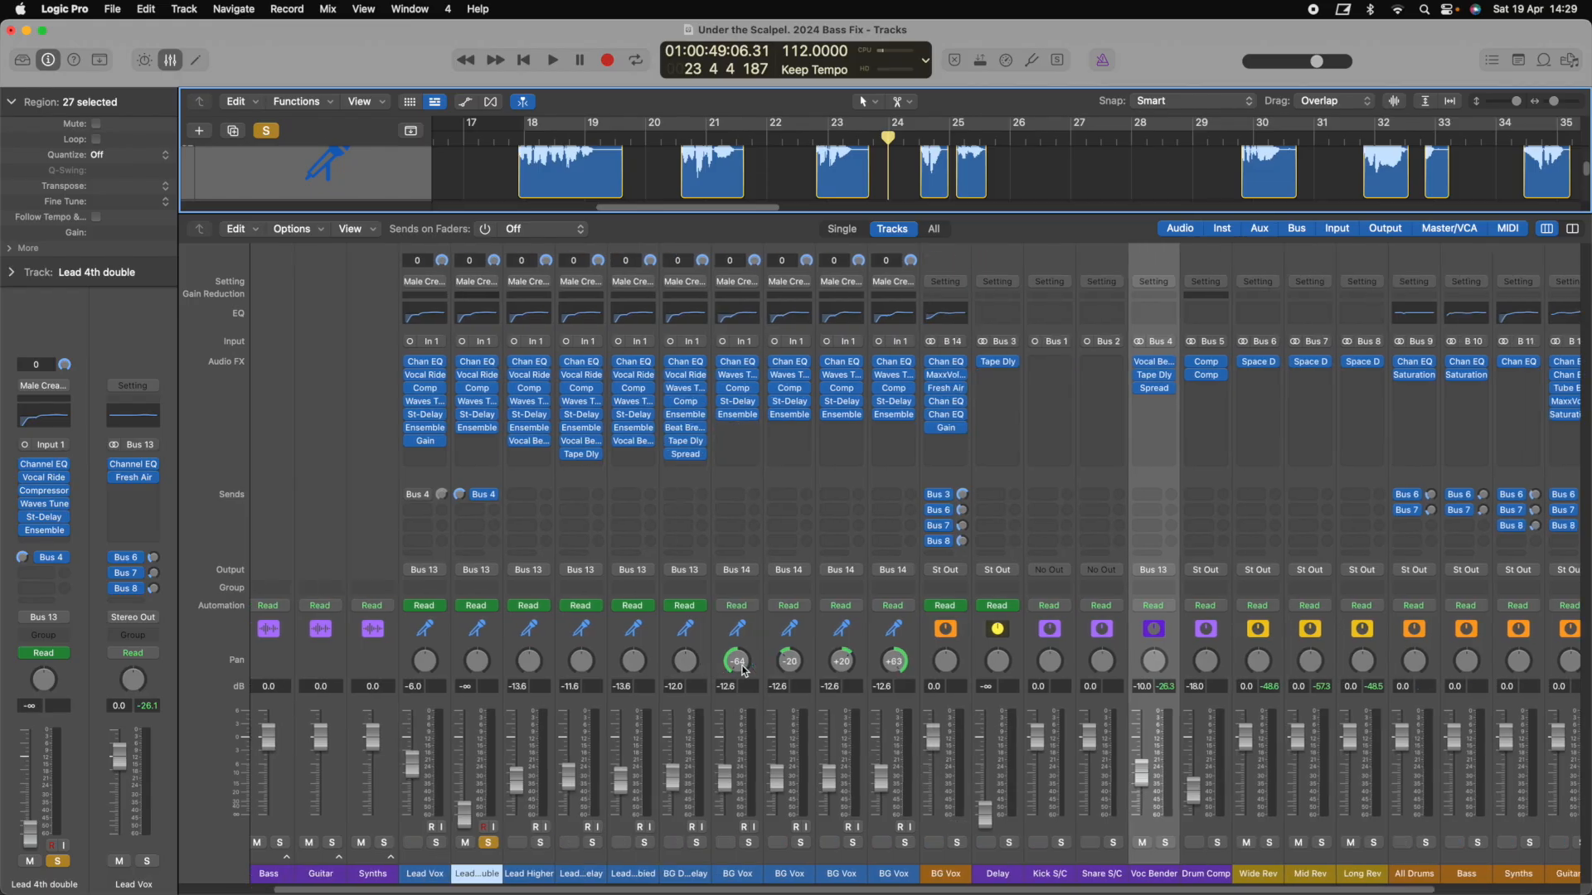
{"action": "left_click", "coordinate": [981, 375]}
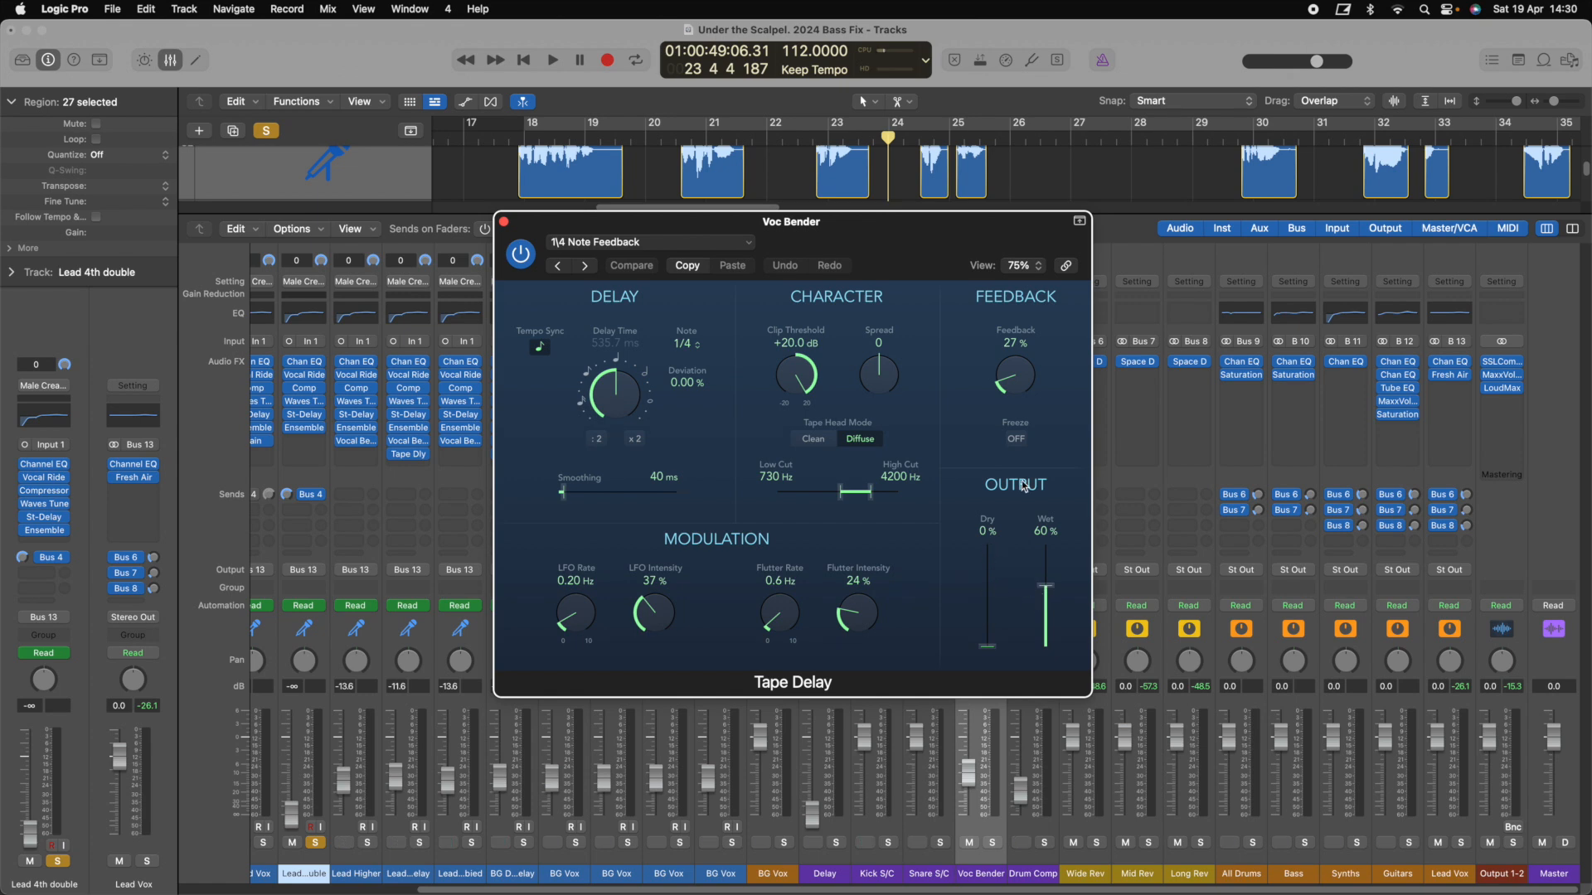
{"action": "left_click", "coordinate": [503, 221]}
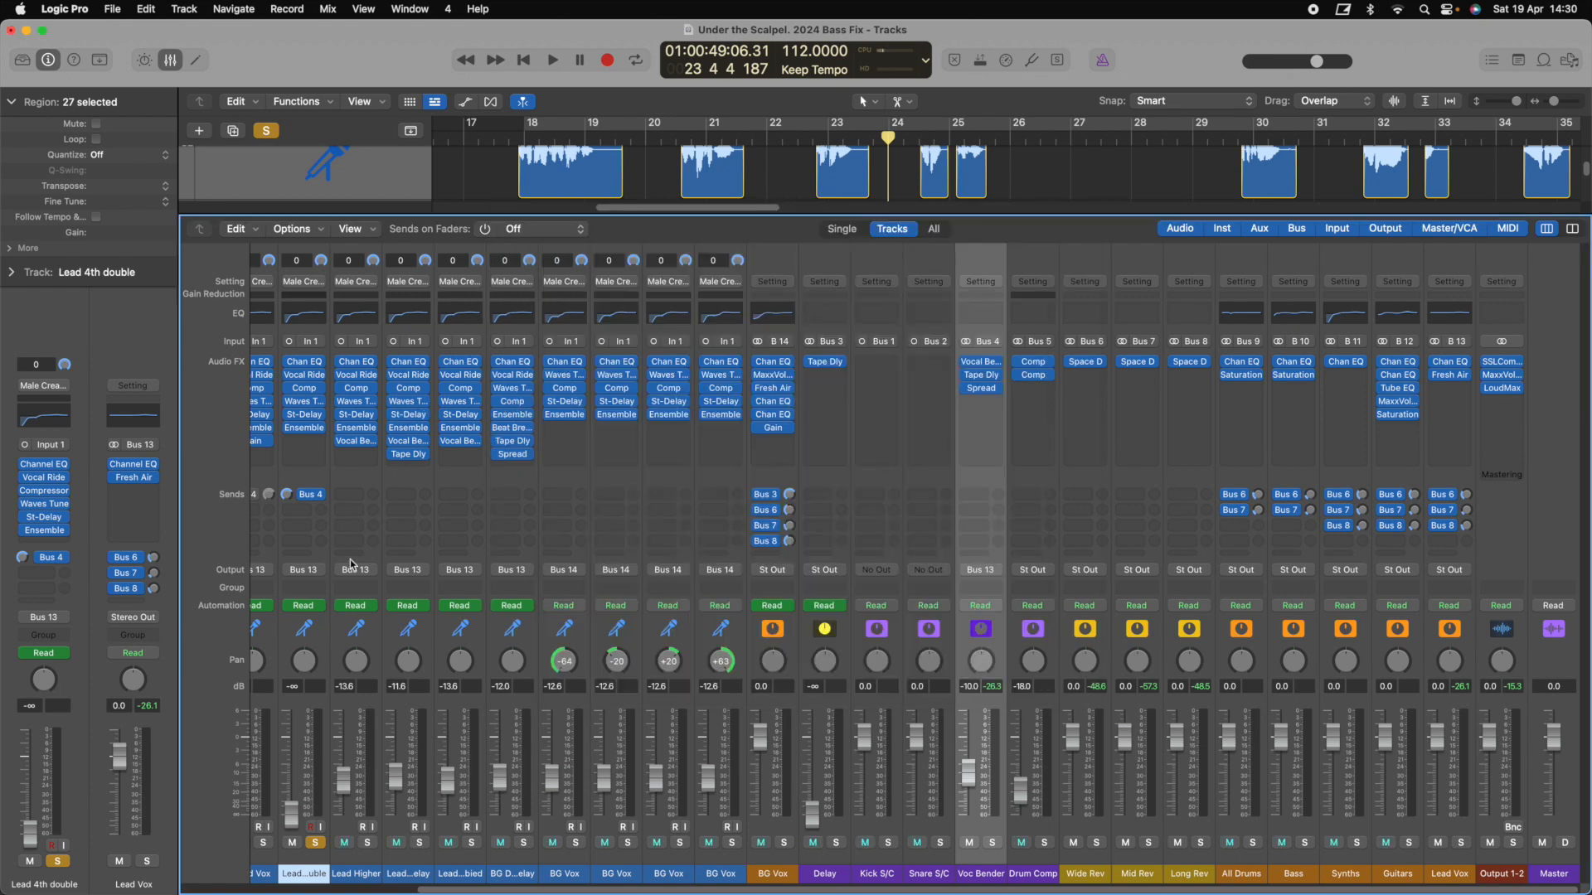
{"action": "left_click", "coordinate": [170, 60]}
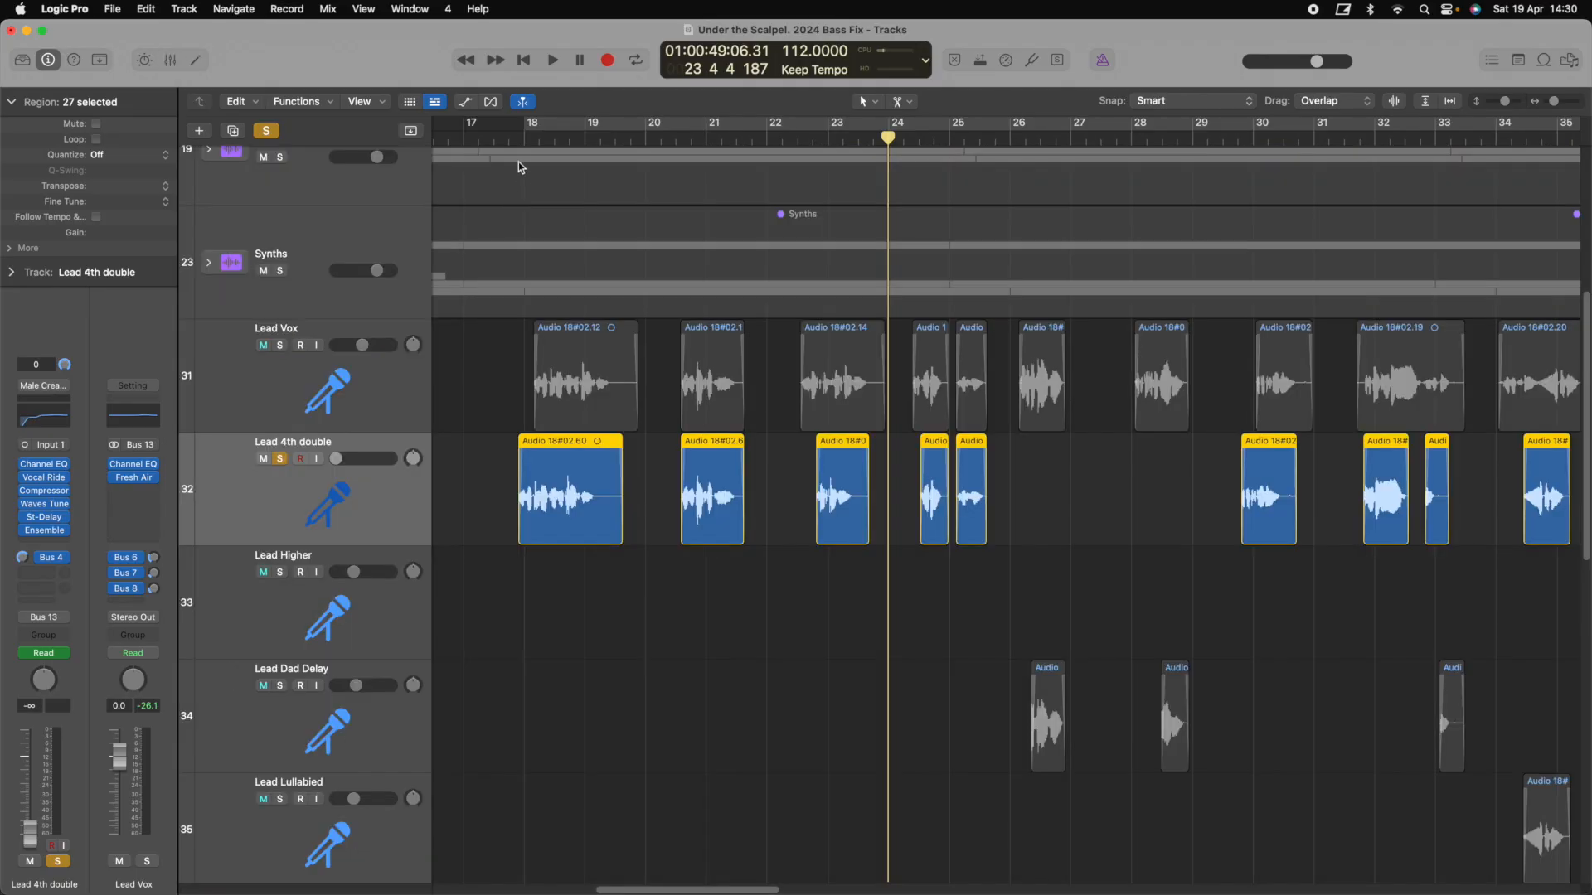
Play Lead 4th double briefly from bar 18, move the playhead to bar 17, and solo Lead Vox
{"action": "key", "text": "space"}
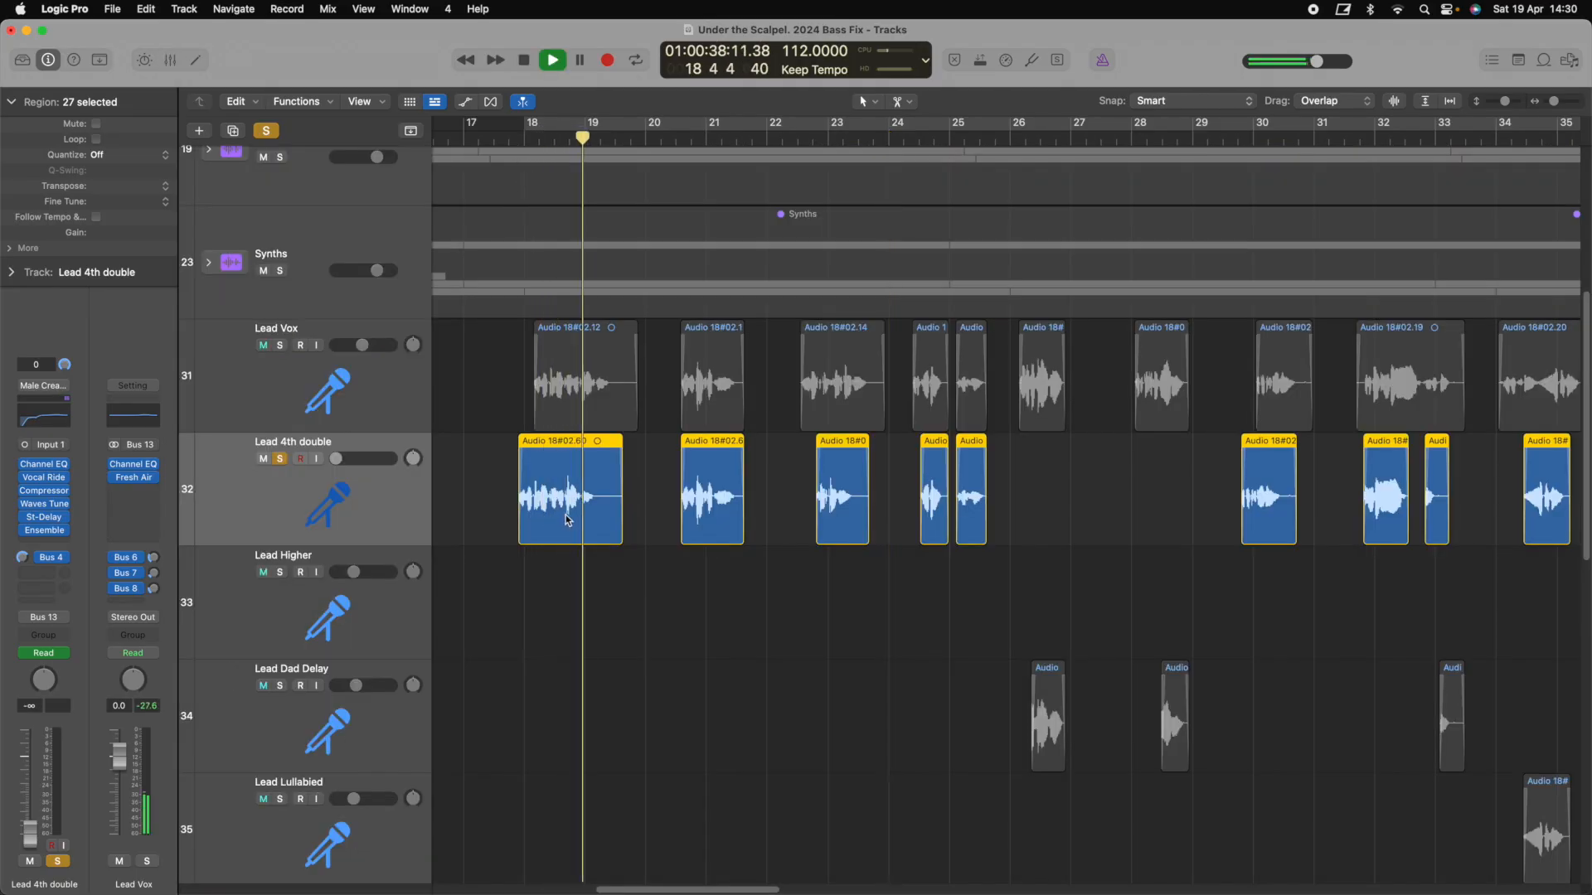
{"action": "key", "text": "space"}
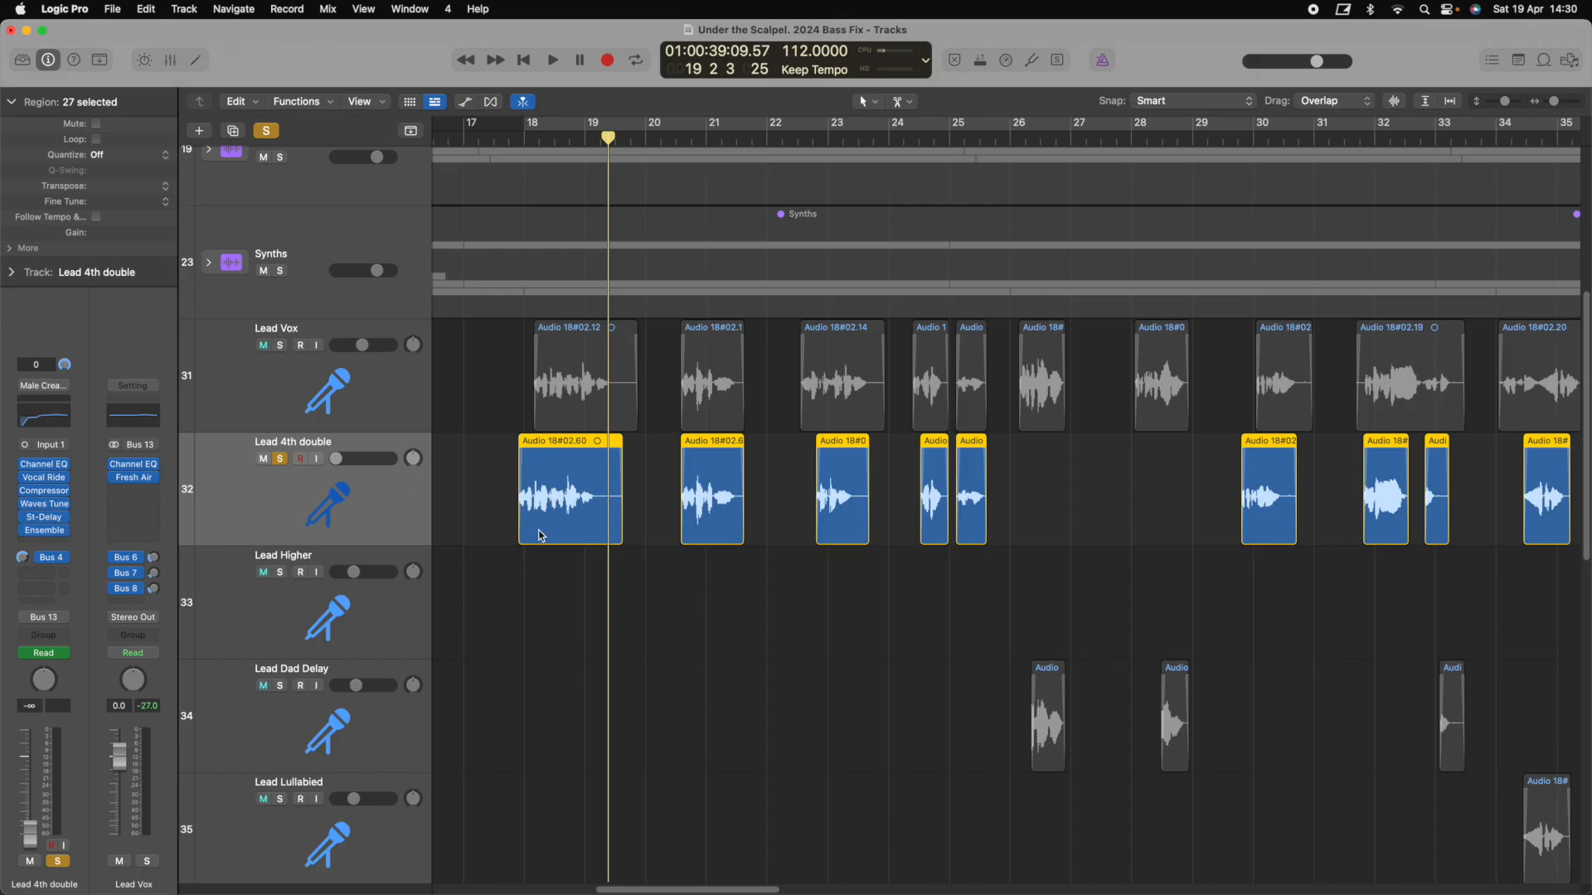
{"action": "left_click", "coordinate": [509, 137]}
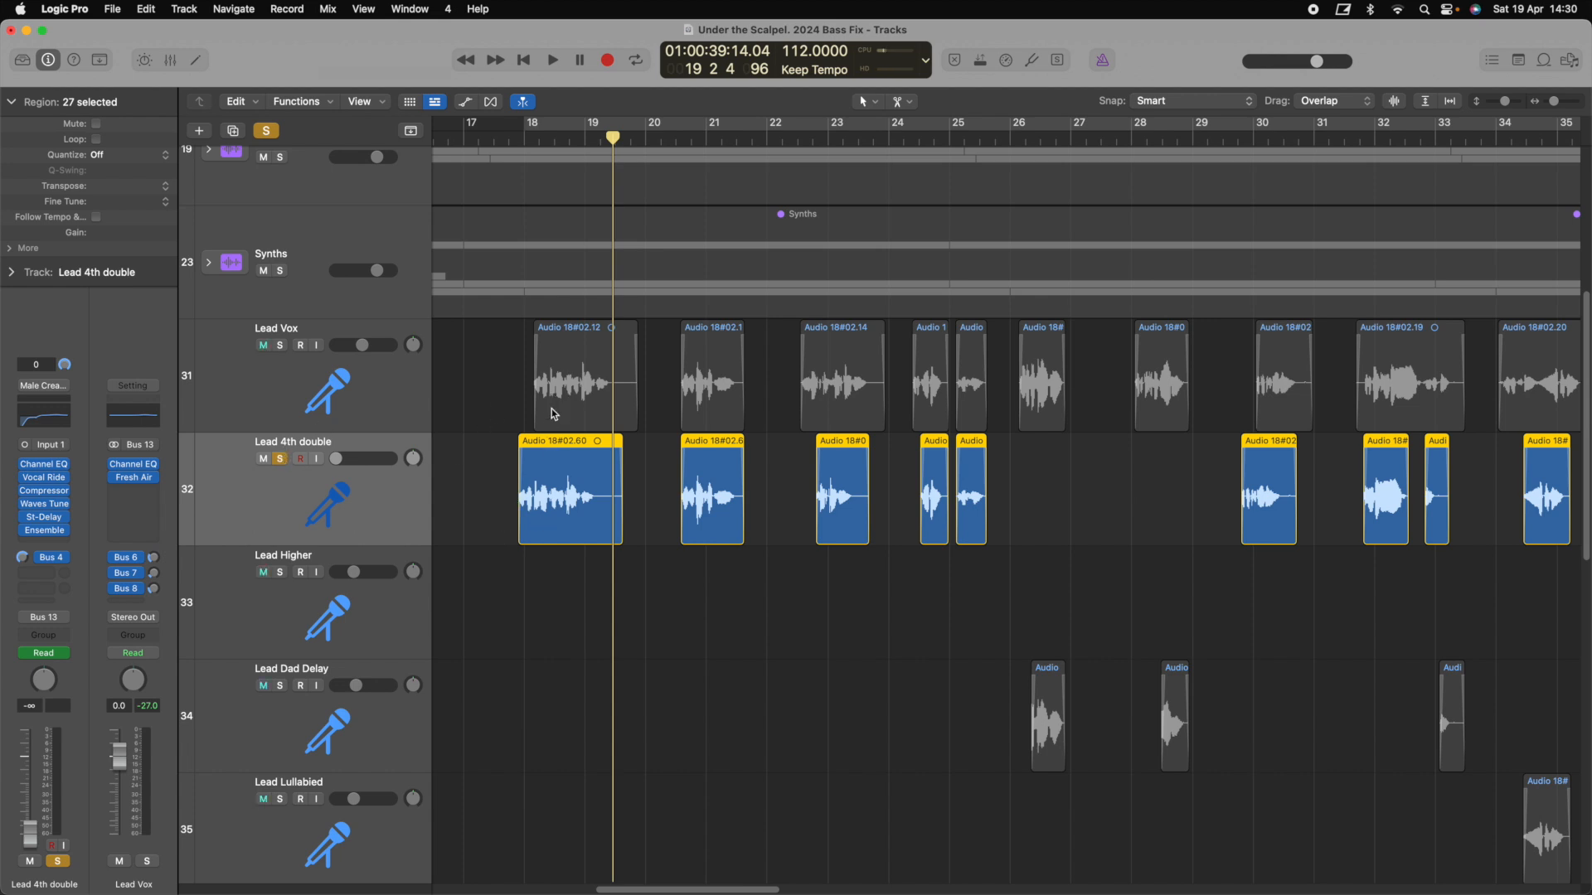
{"action": "left_click", "coordinate": [281, 348]}
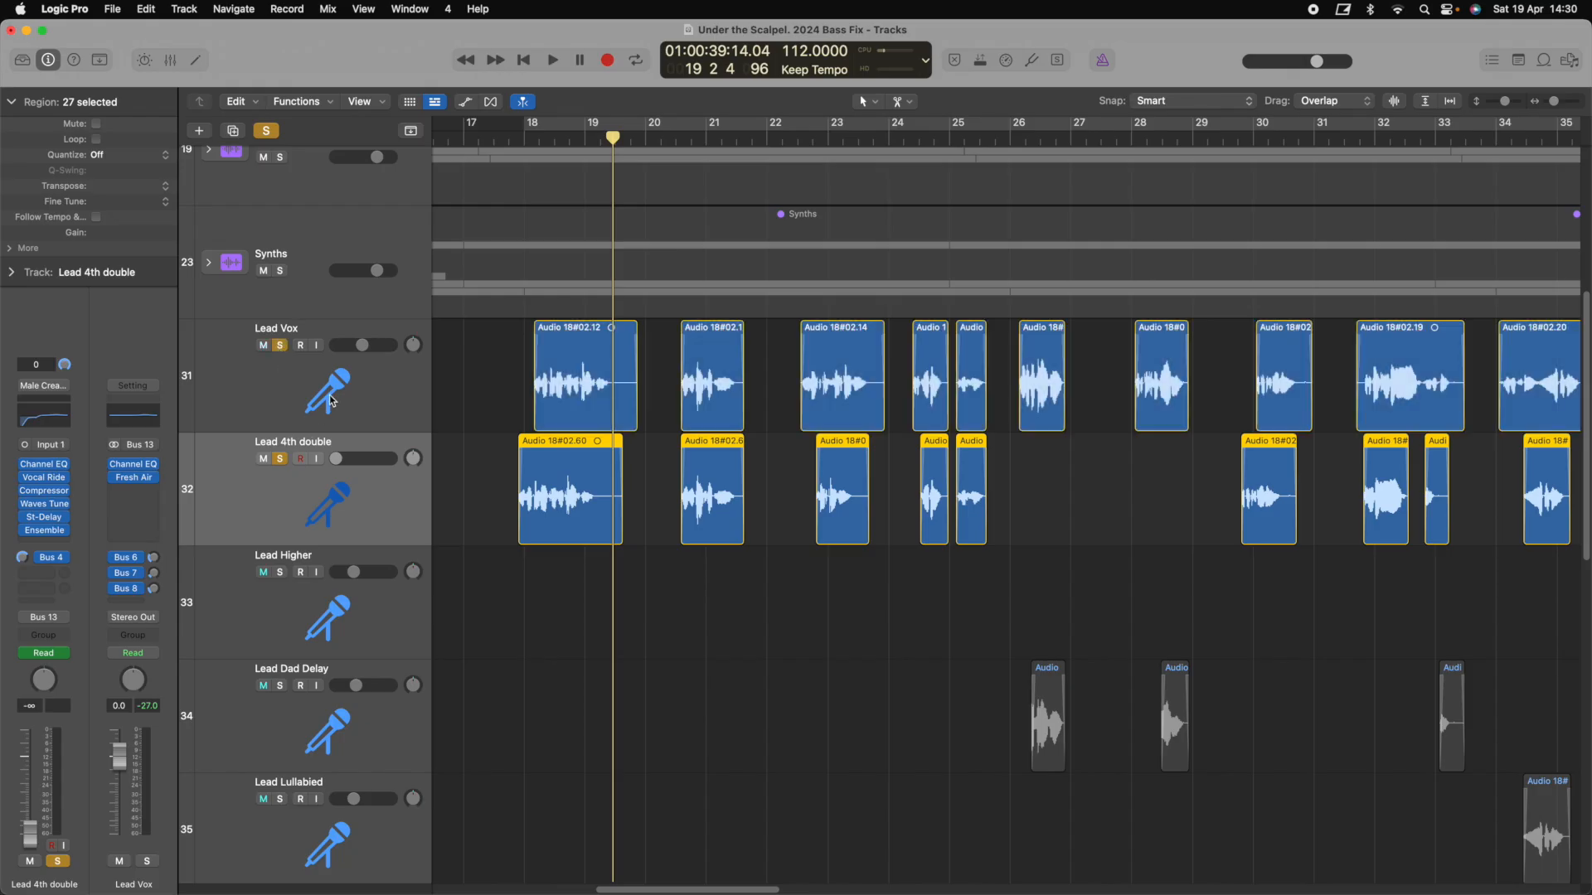
Play the soloed Lead Vox and Lead 4th double pair from about bar 17.7 and from bar 20
{"action": "double_click", "coordinate": [509, 138]}
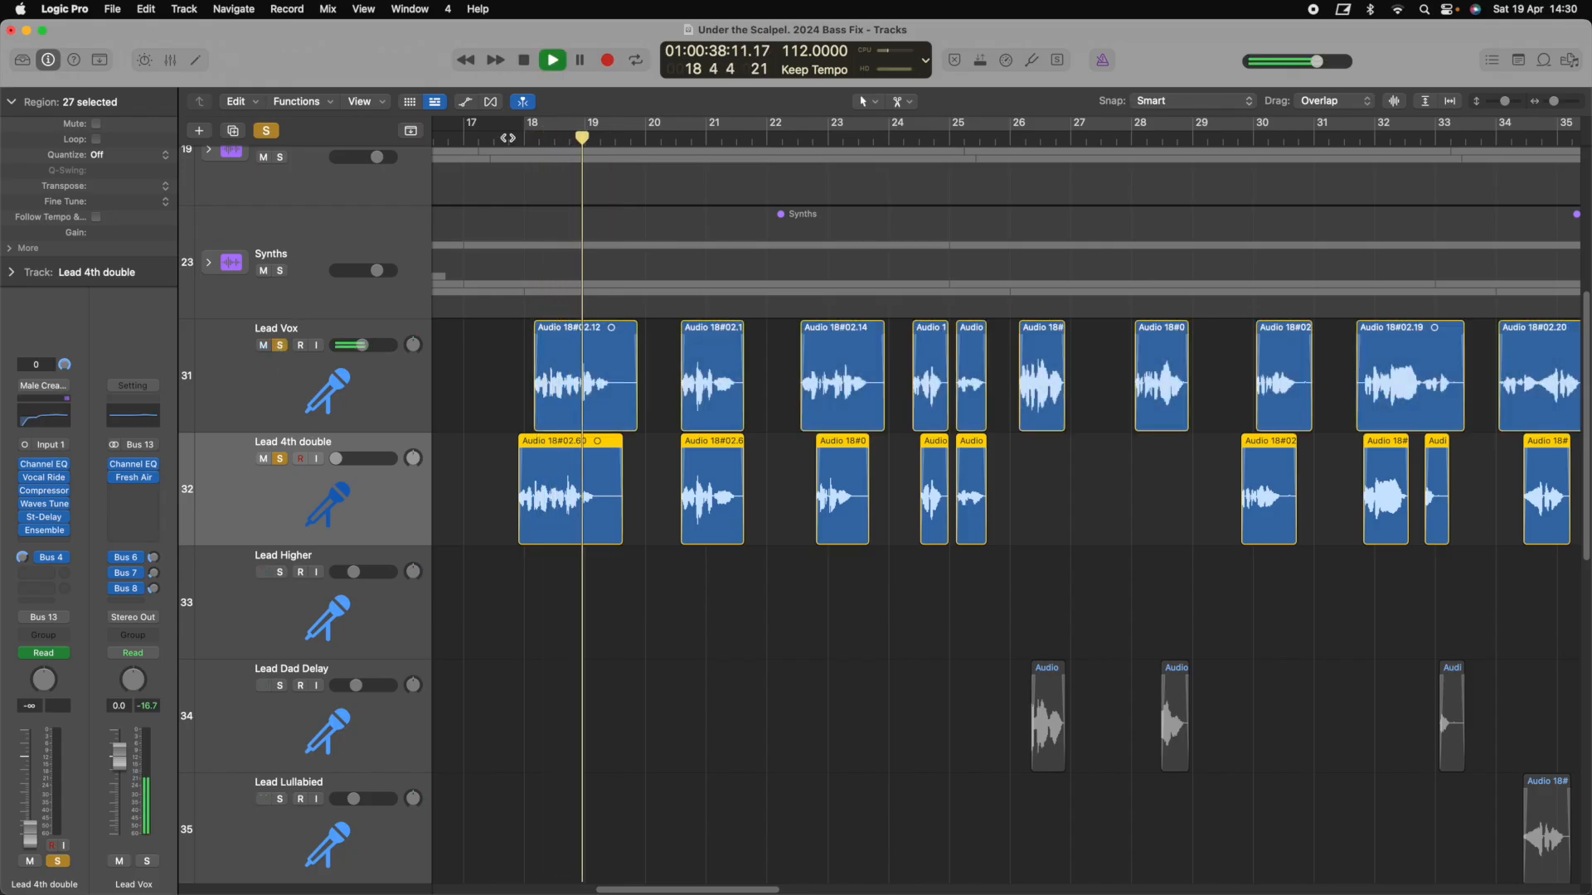
{"action": "key", "text": "space"}
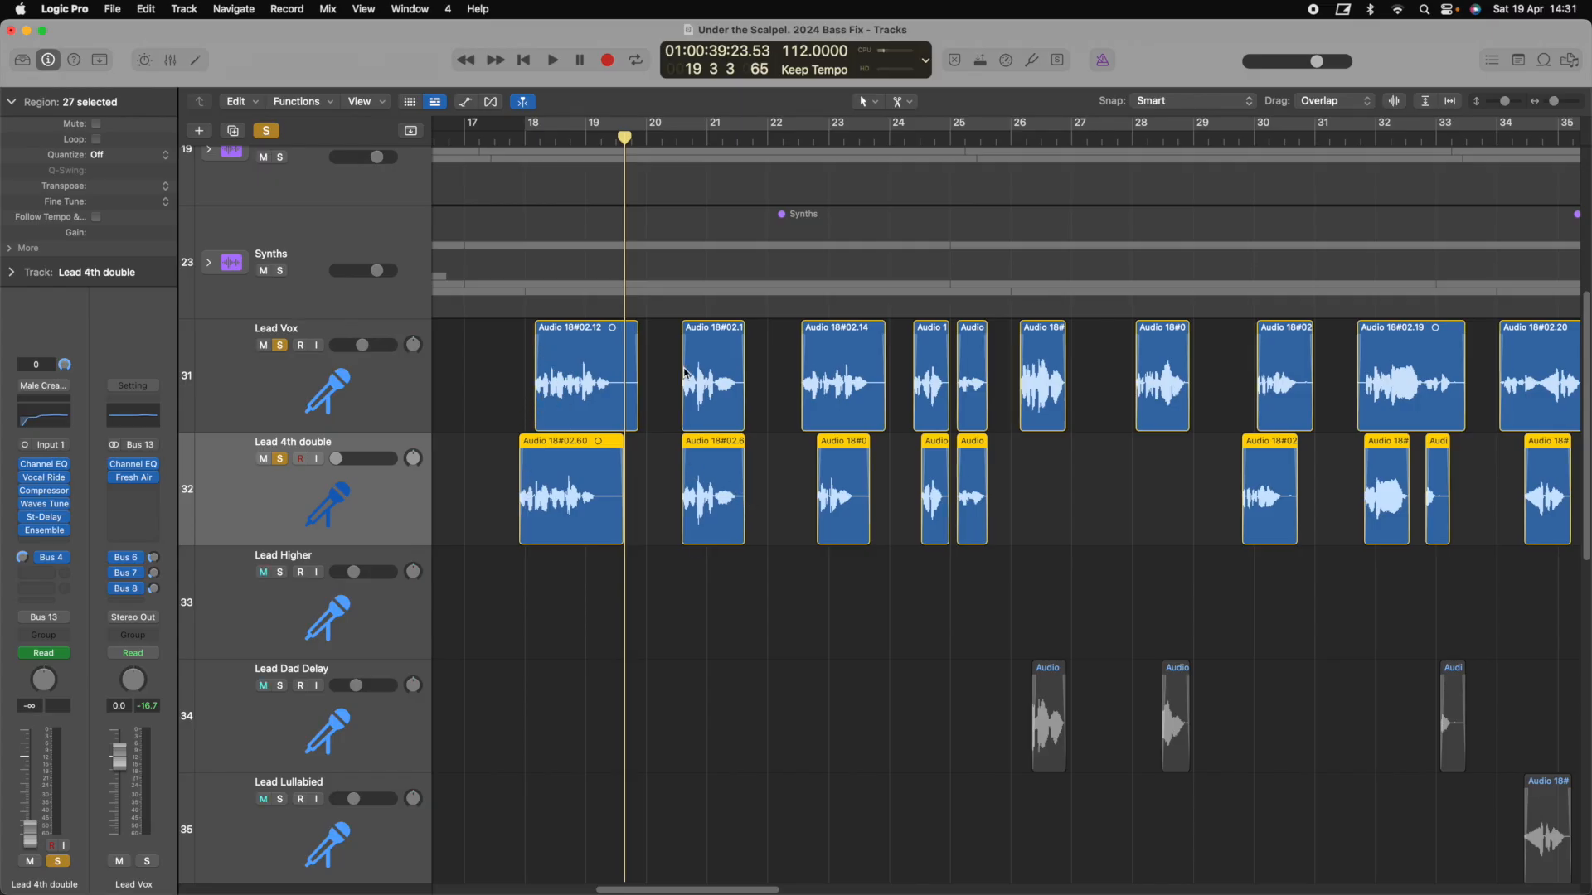
{"action": "left_click", "coordinate": [672, 141]}
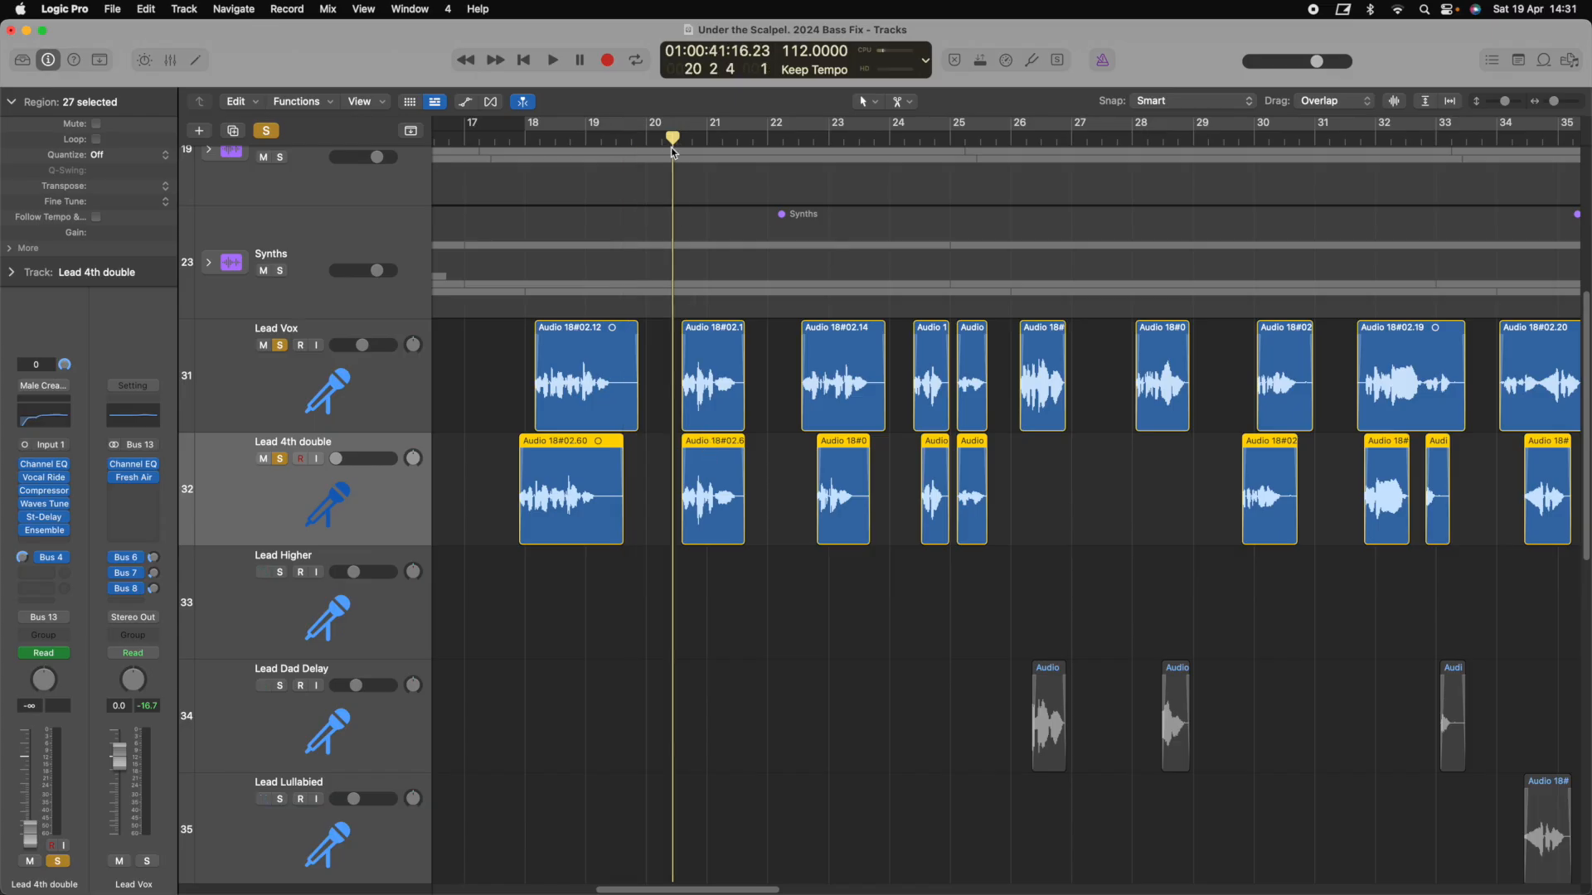
{"action": "key", "text": "space"}
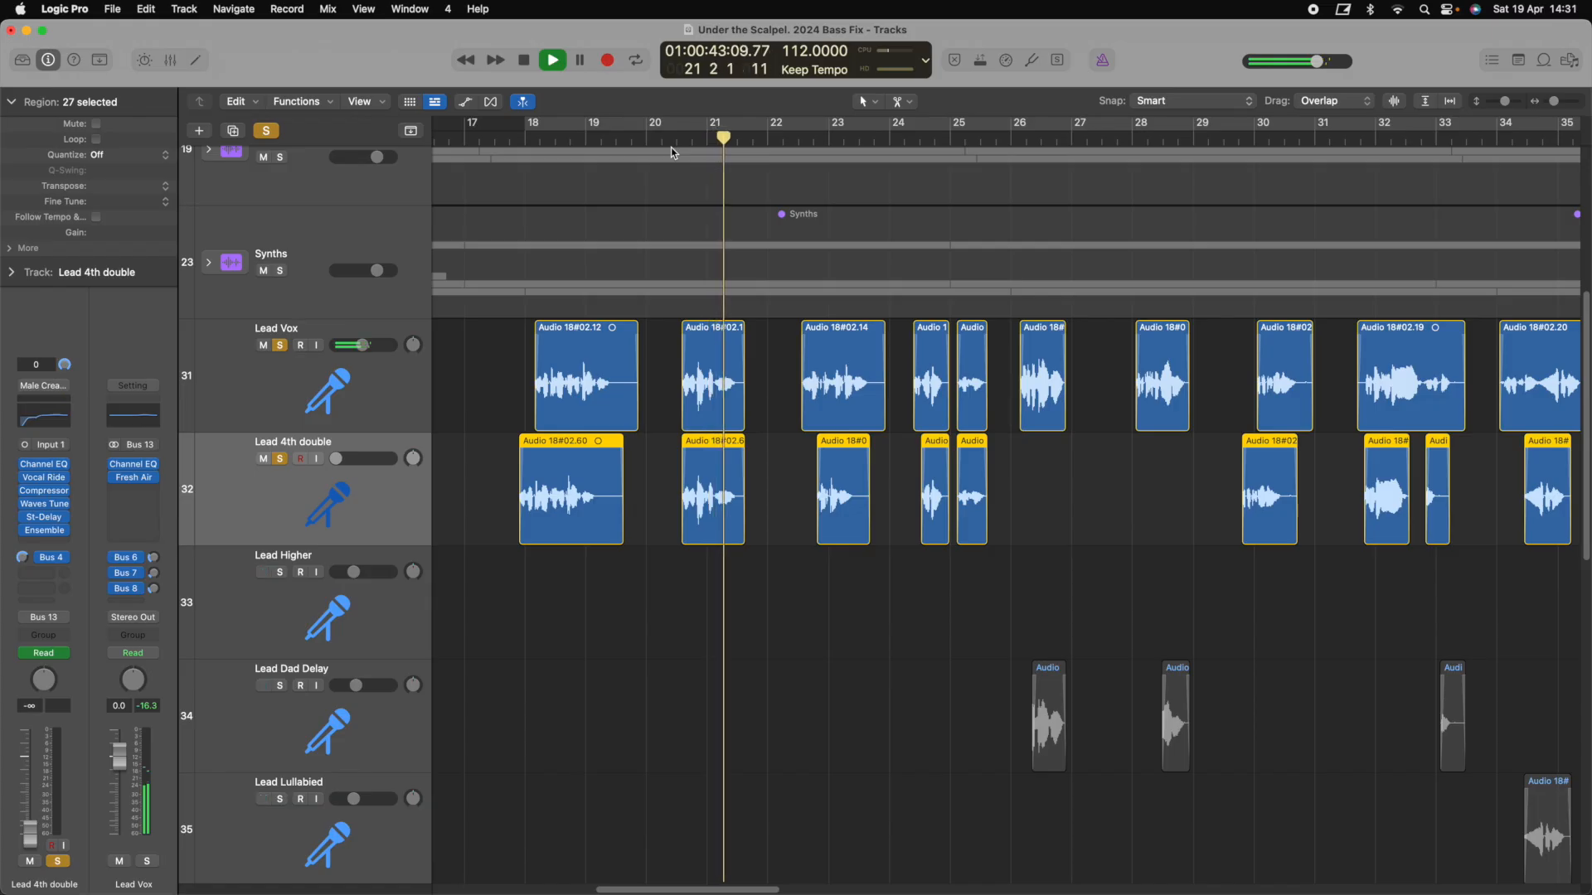
{"action": "key", "text": "space"}
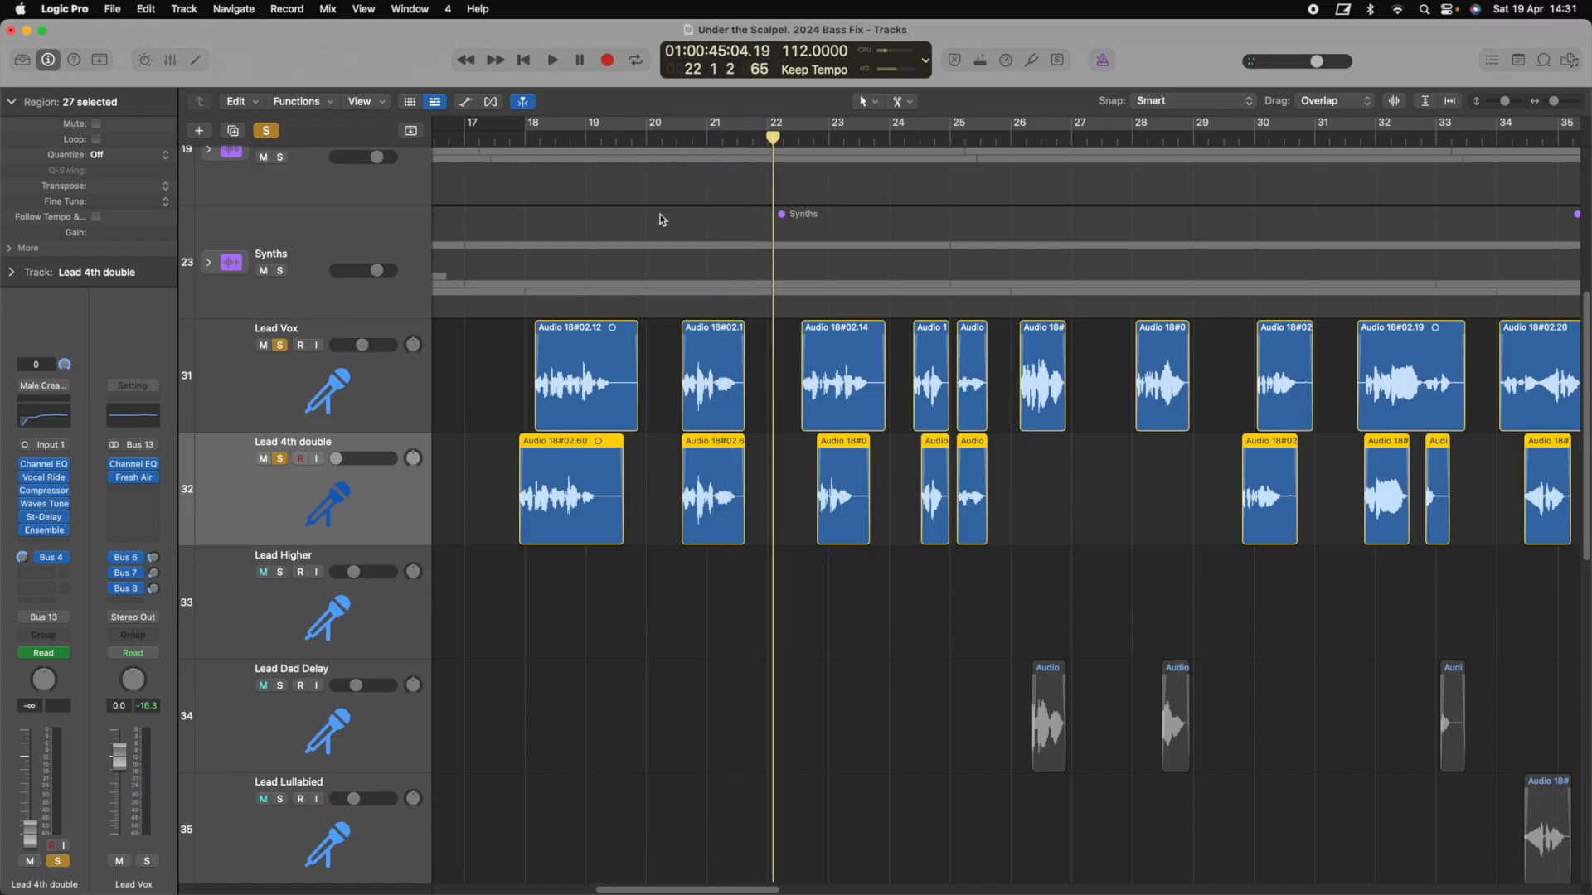
Replay from about bar 17.5 and bar 26, then scroll down to the BG Deep Delay and BG Vox tracks
{"action": "left_click", "coordinate": [502, 139]}
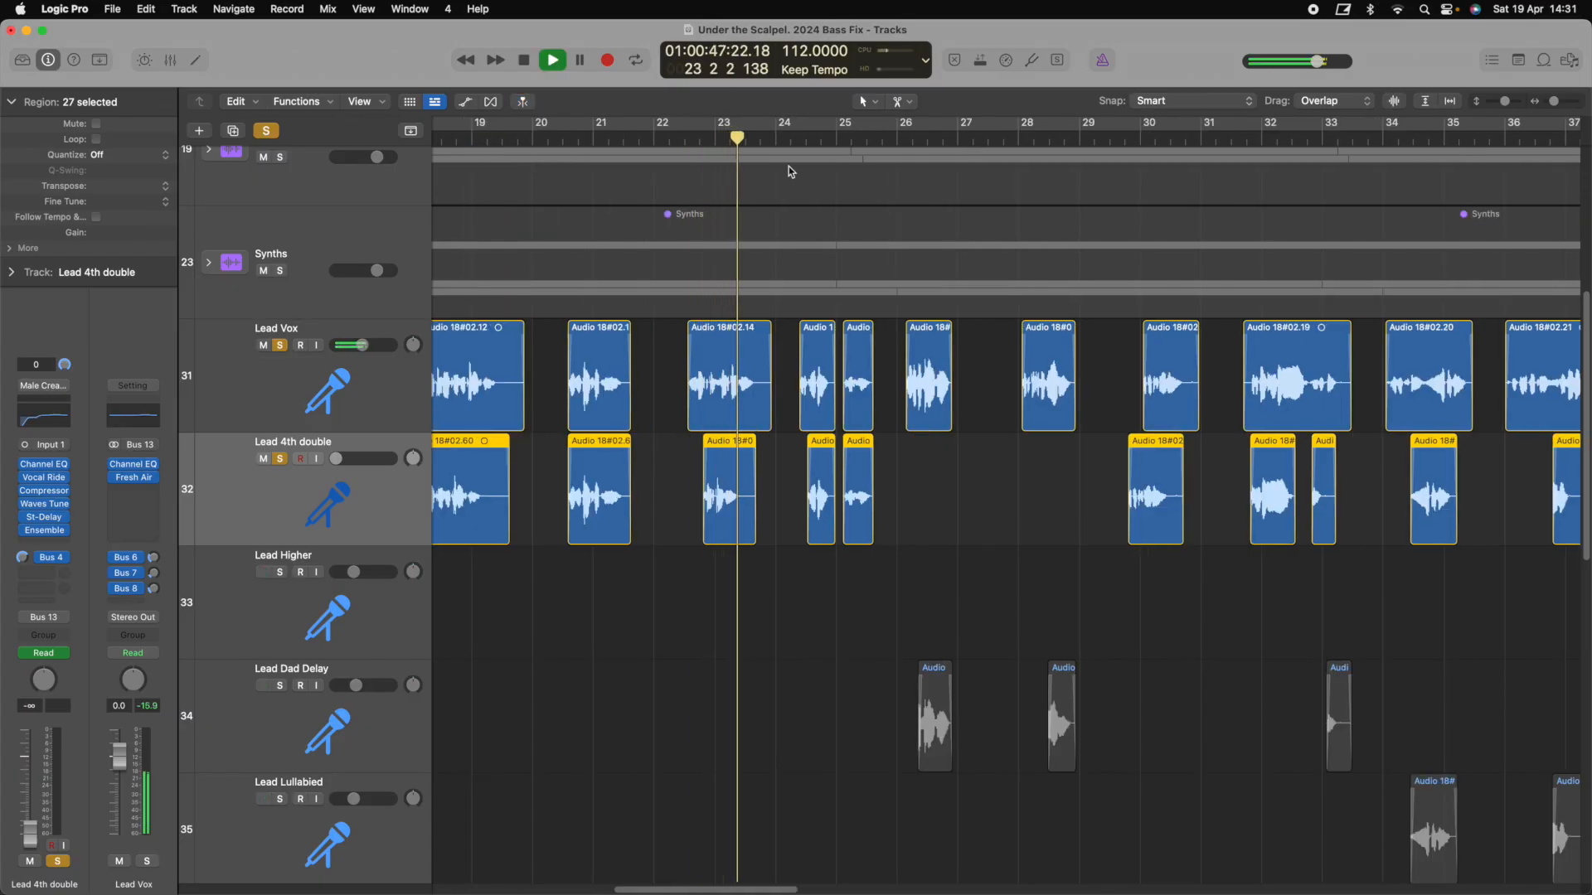
{"action": "key", "text": "space"}
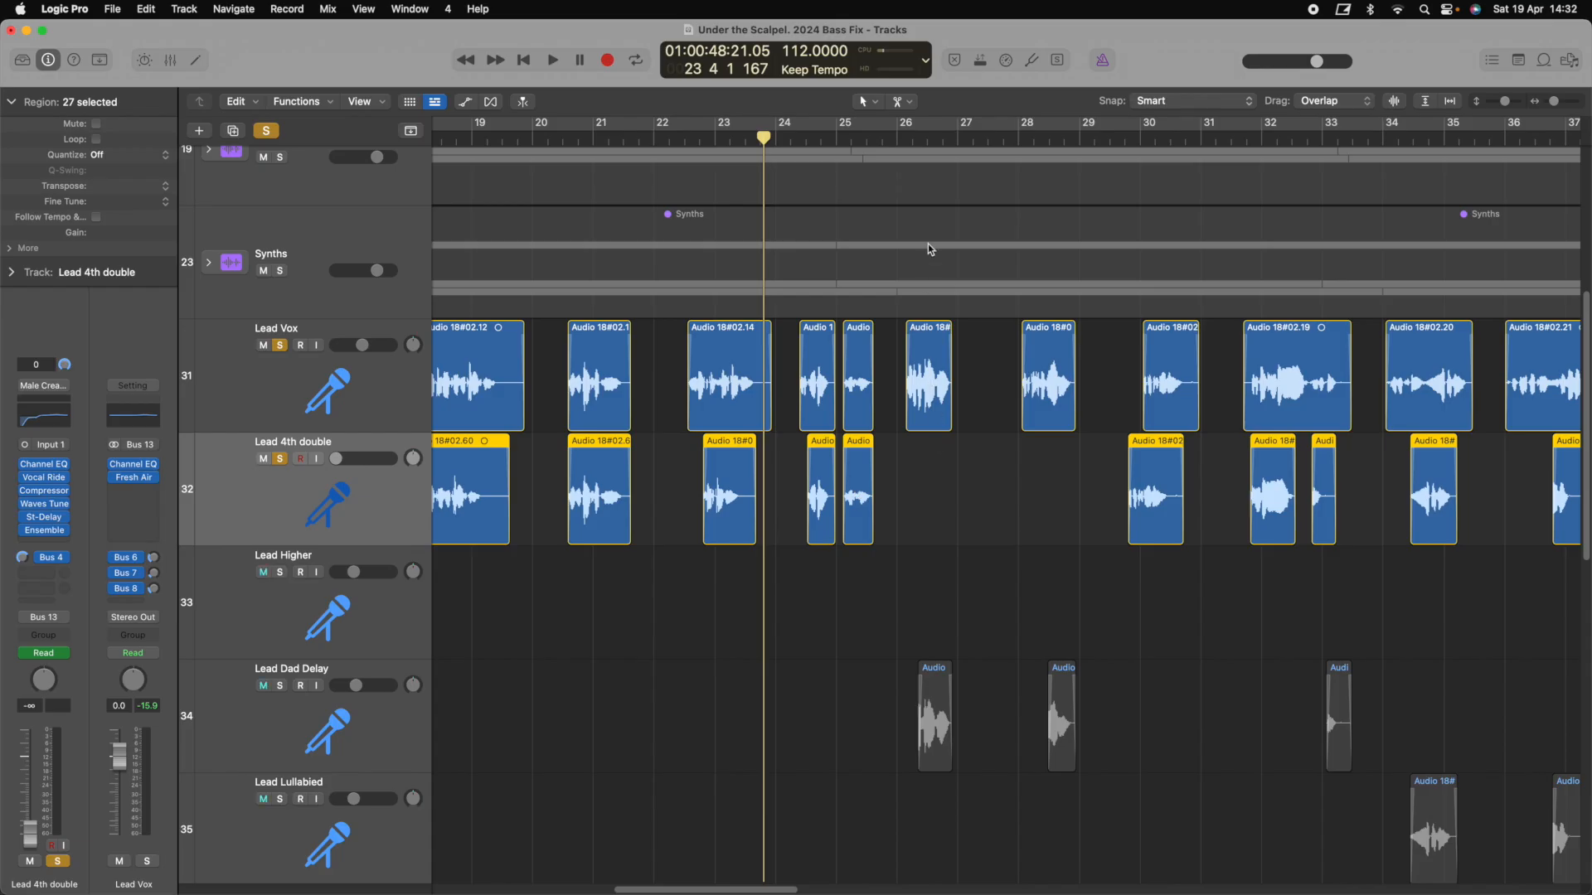
{"action": "left_click", "coordinate": [897, 141]}
{"action": "key", "text": "space"}
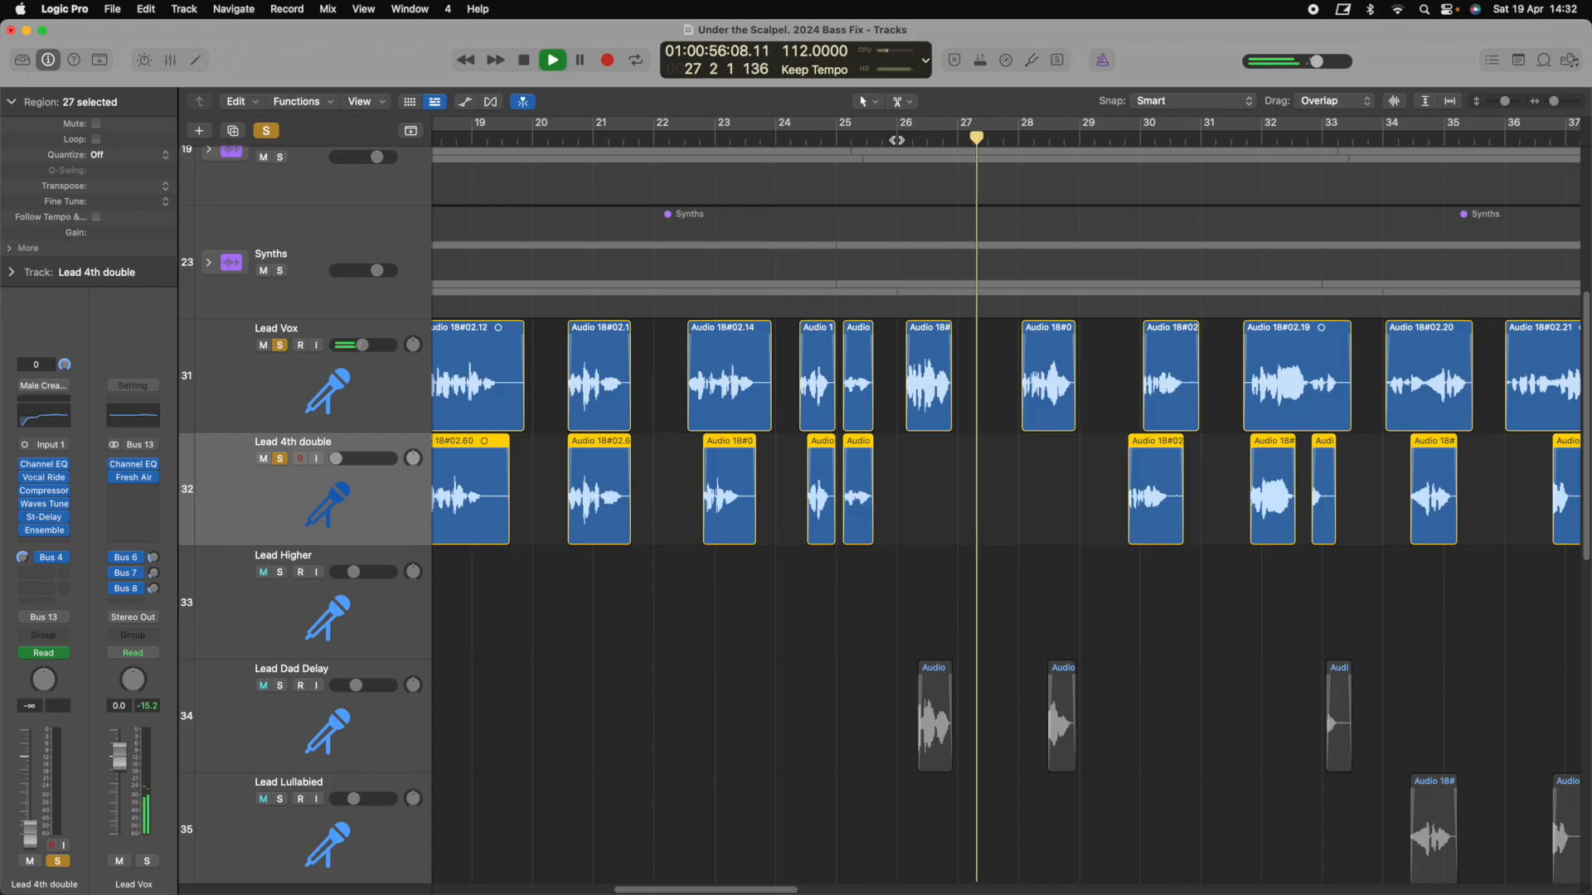
{"action": "key", "text": "space"}
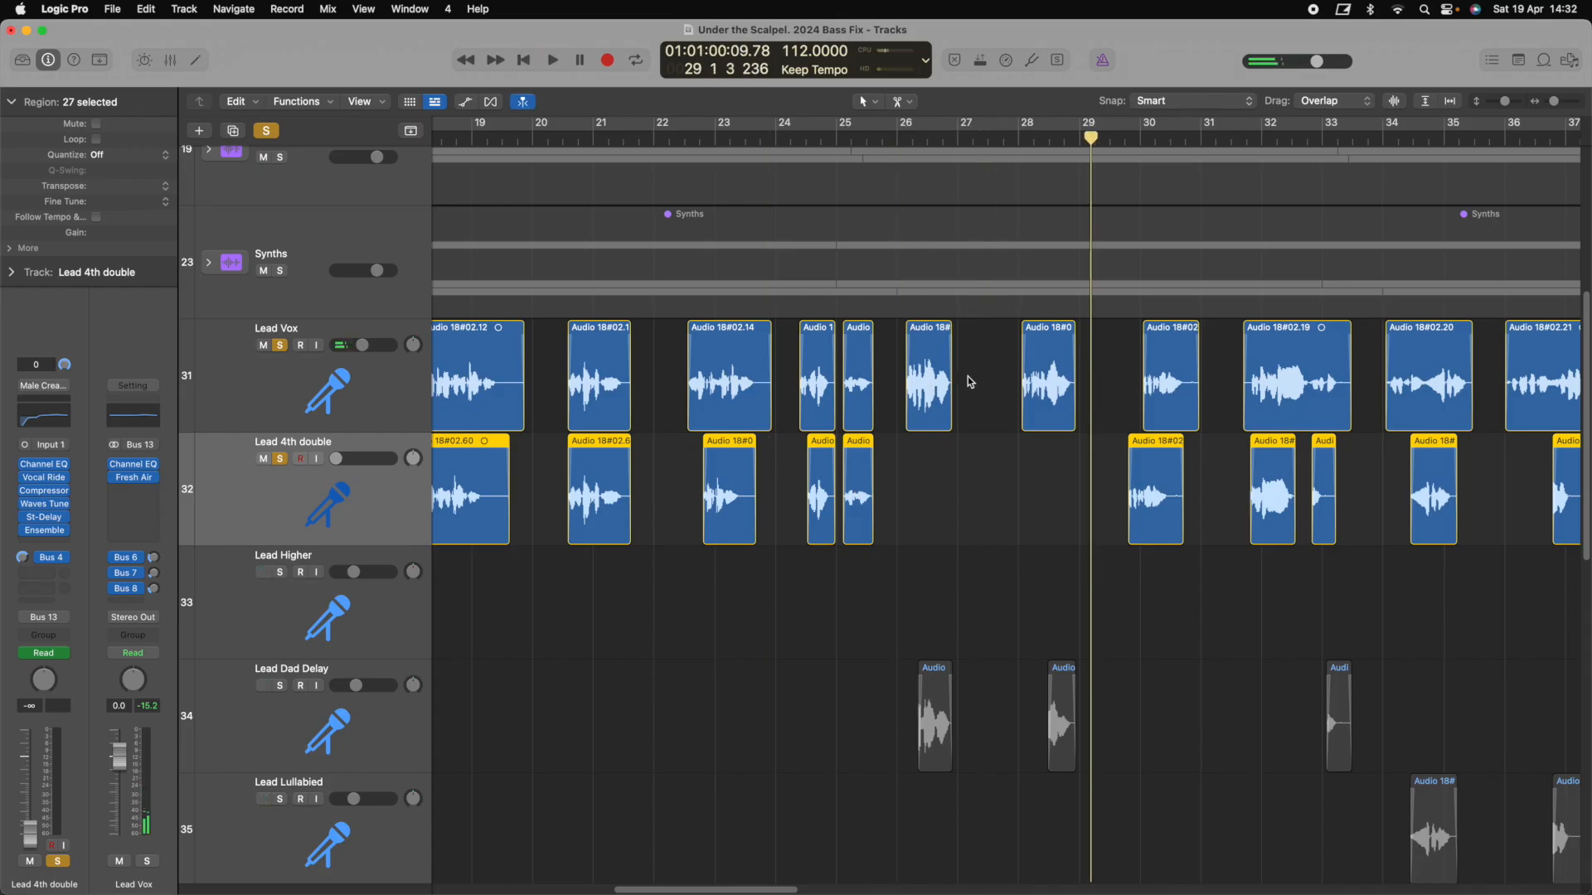
{"action": "scroll", "coordinate": [970, 375], "scroll_direction": "down", "scroll_amount": 3}
{"action": "scroll", "coordinate": [968, 375], "scroll_direction": "down", "scroll_amount": 2}
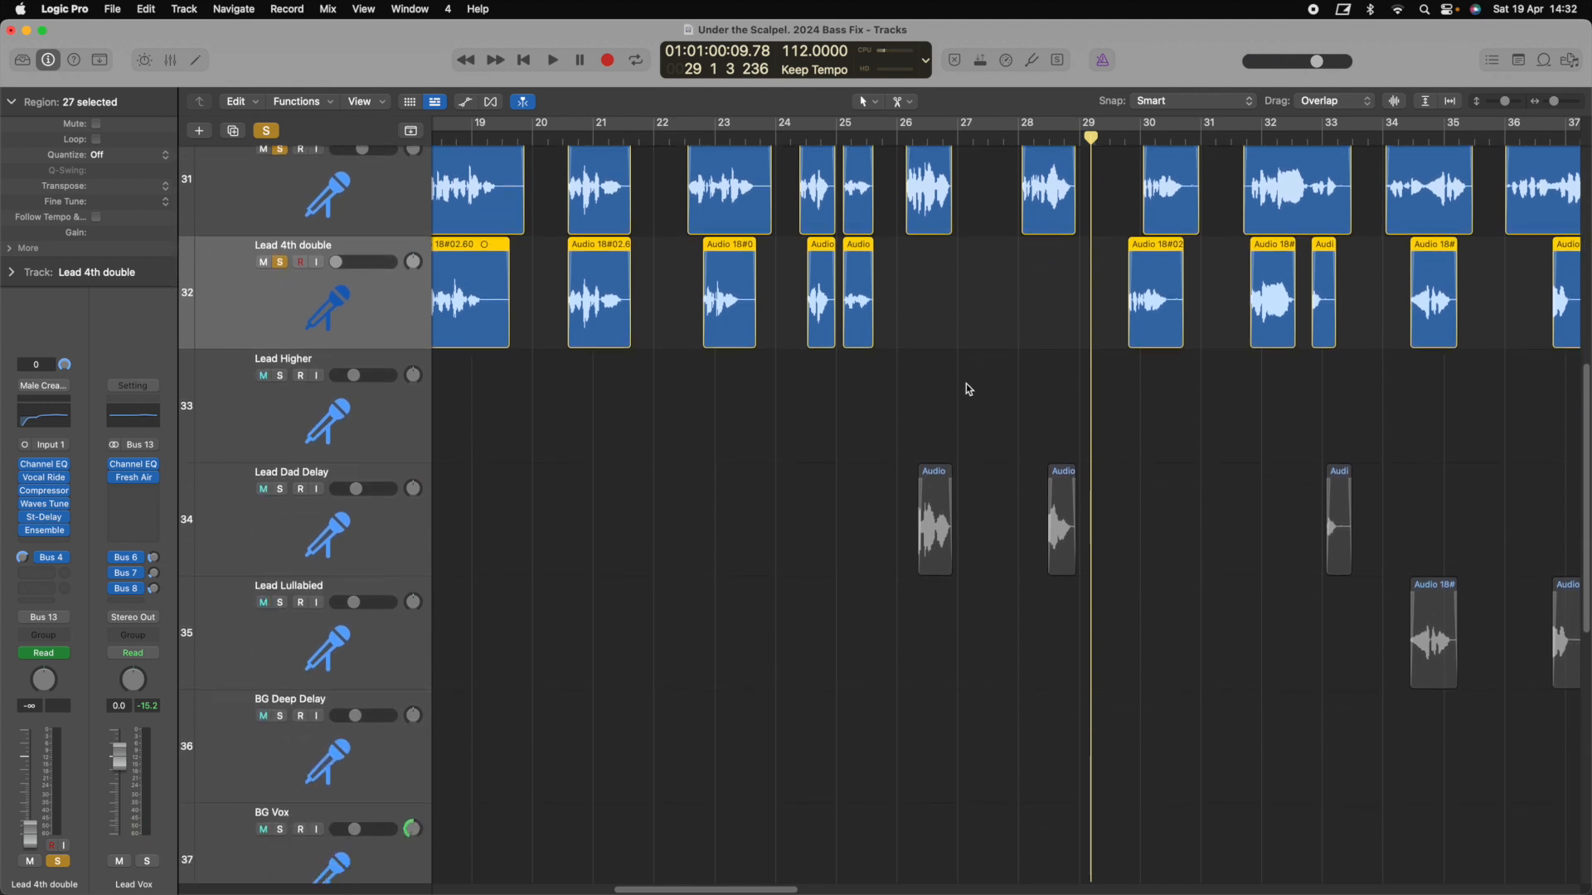
Inspect the Vocal Bender and Tape Delay plugins on the Lead Dad Delay track
{"action": "left_click", "coordinate": [395, 539]}
{"action": "left_click", "coordinate": [46, 520]}
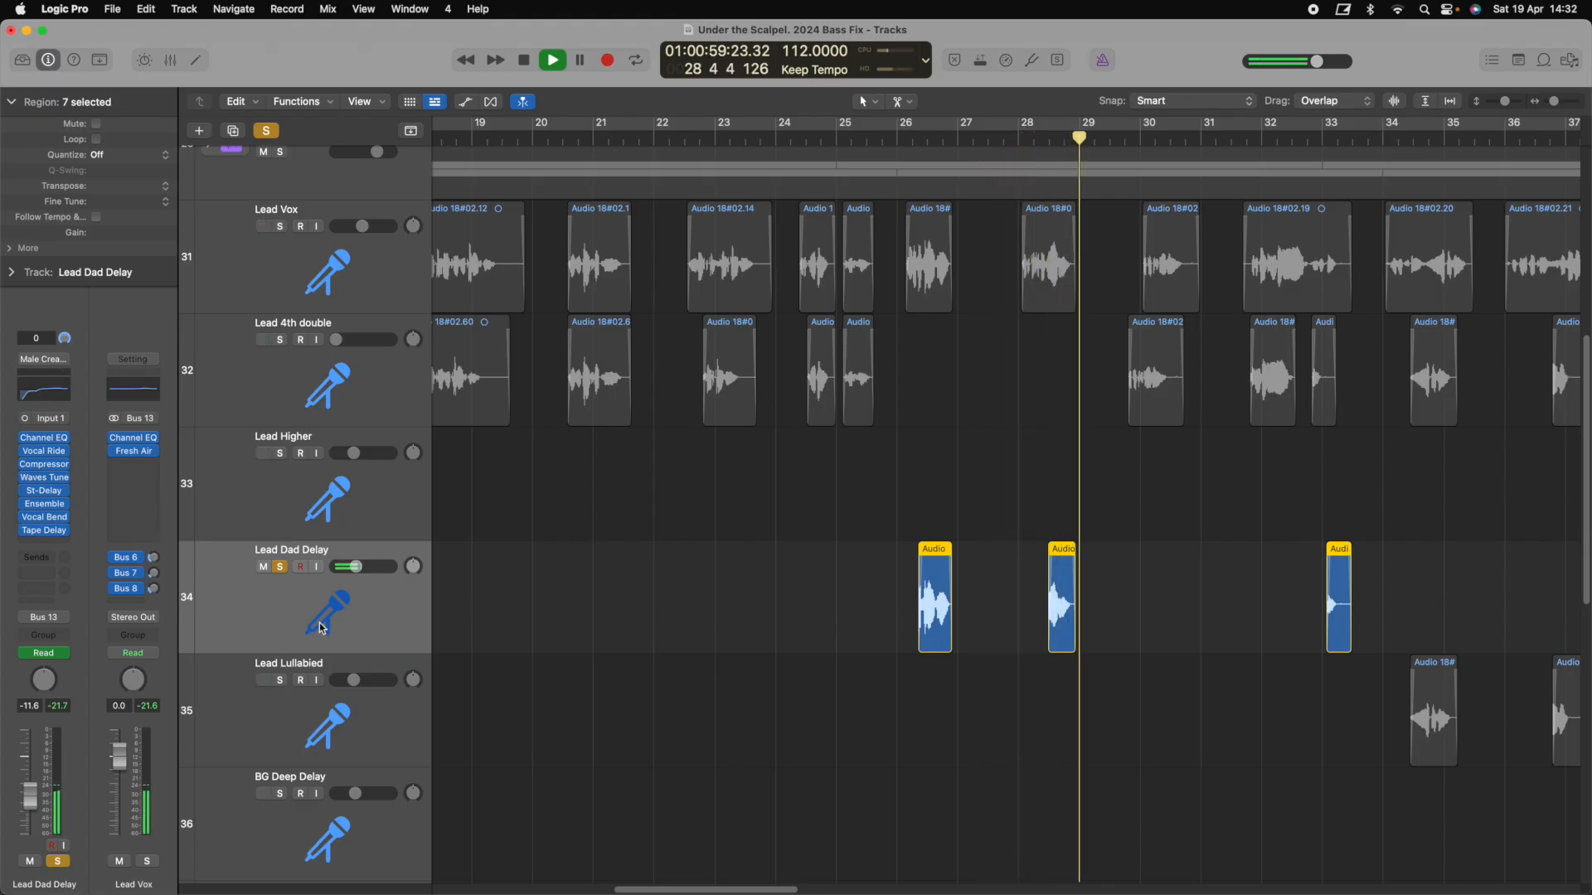
{"action": "key", "text": "space"}
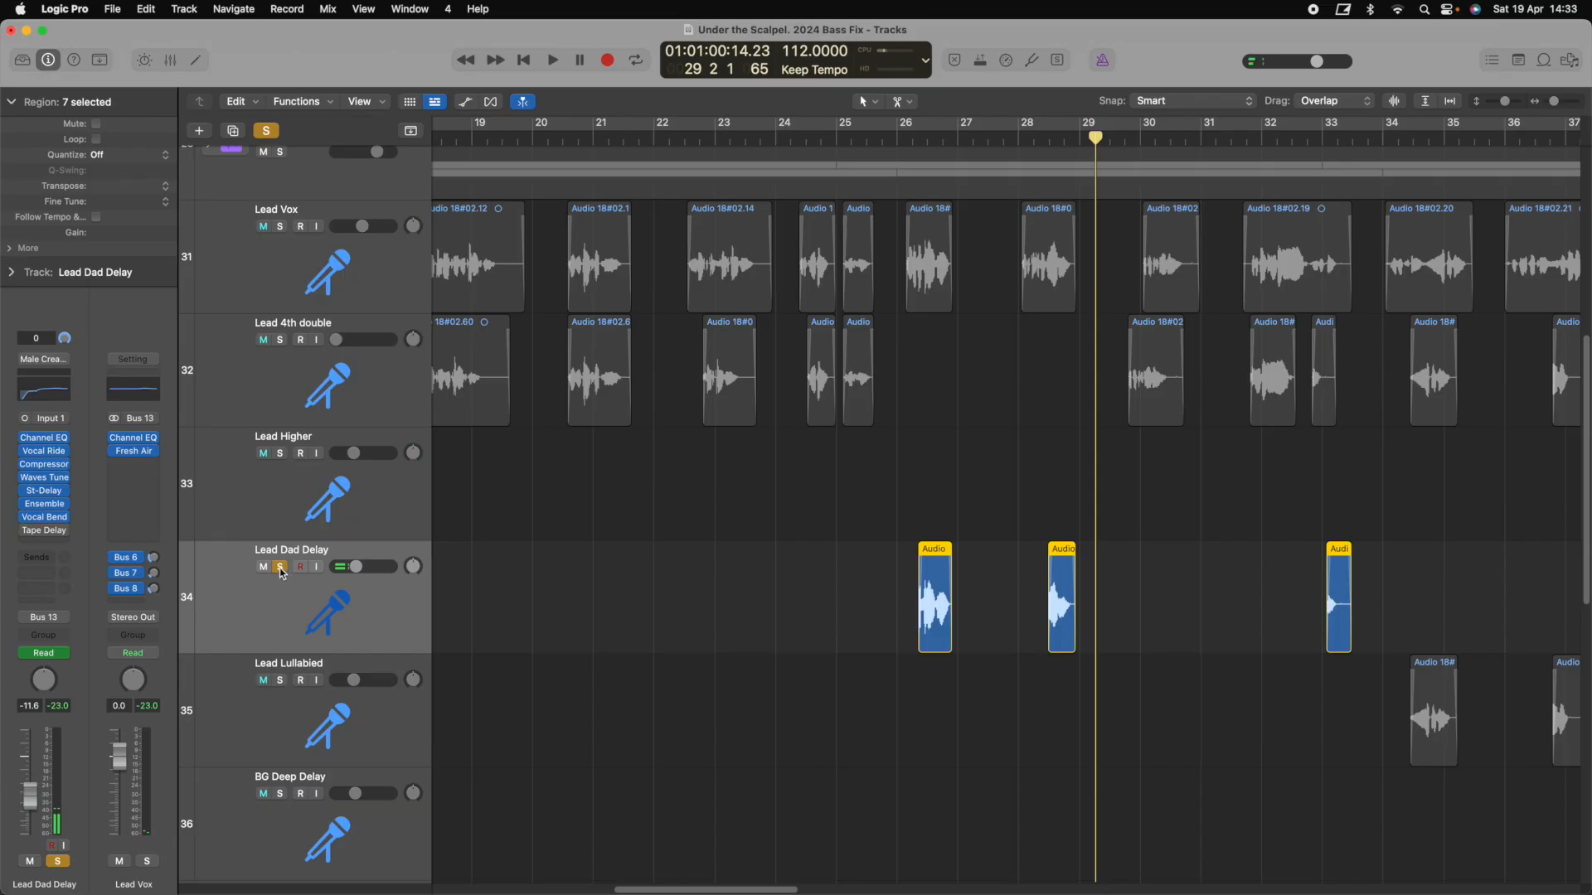
{"action": "left_click", "coordinate": [26, 535]}
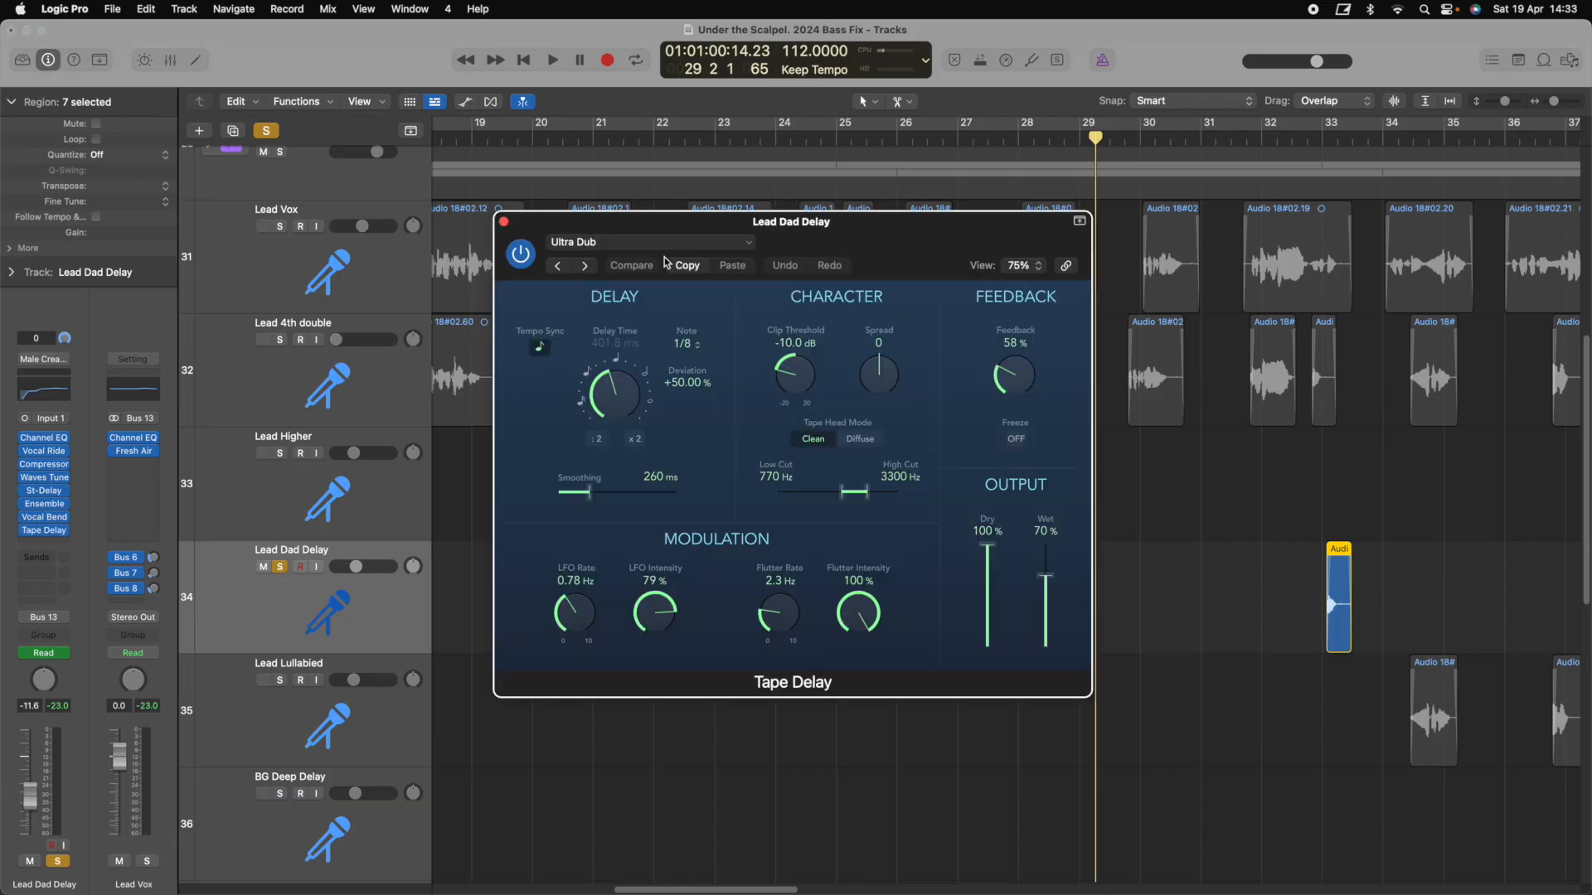
{"action": "left_click", "coordinate": [503, 221]}
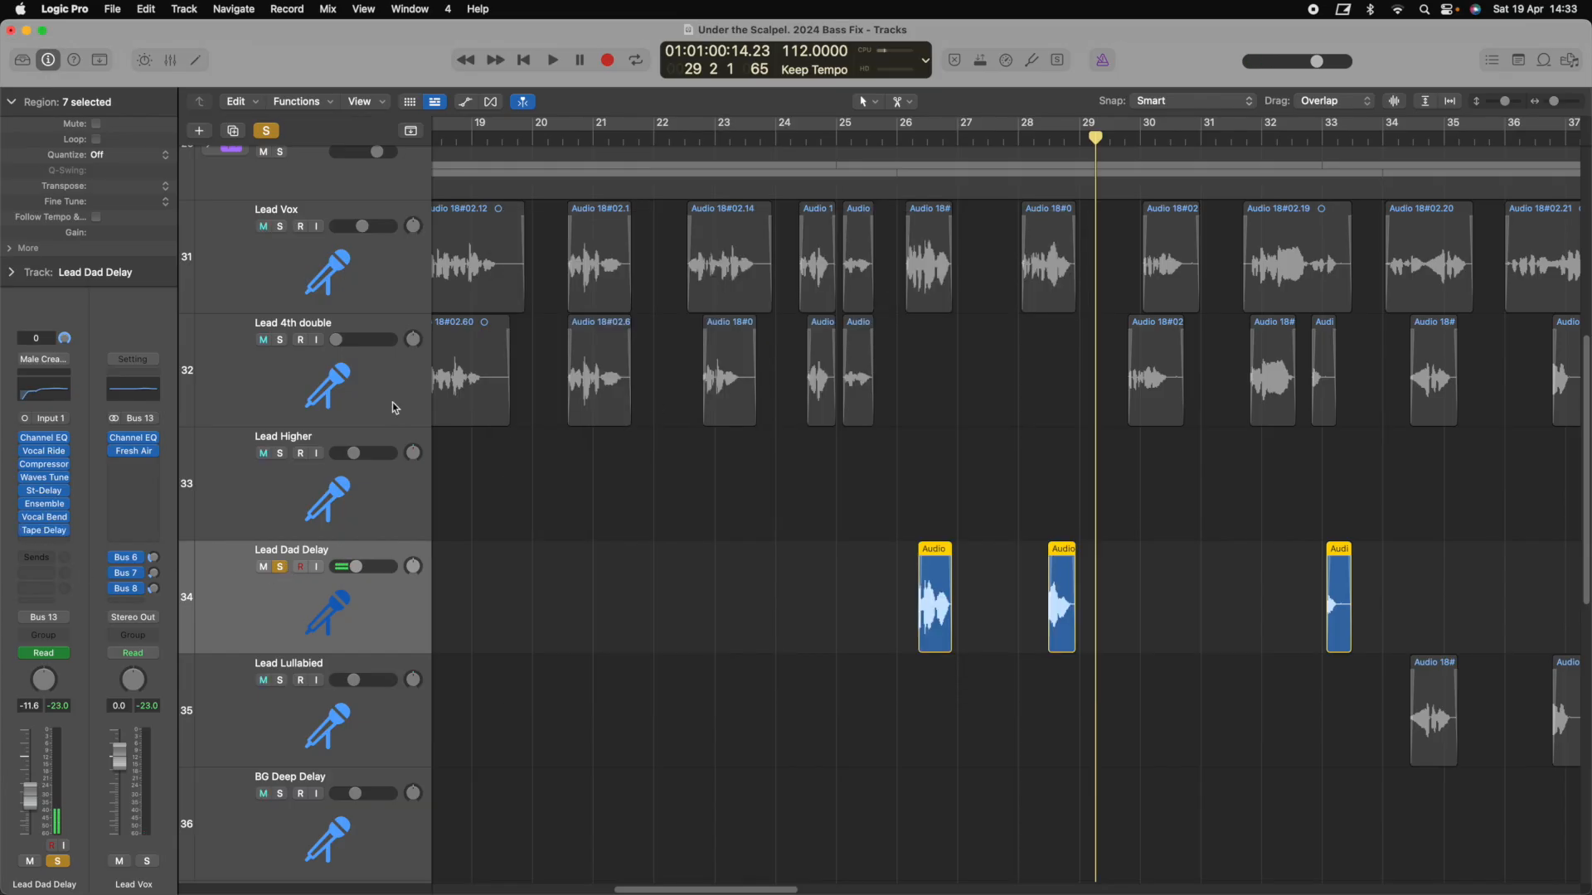
Solo Lead Vox and Lead 4th double and play them from around bar 22
{"action": "left_click", "coordinate": [279, 226]}
{"action": "key", "text": "space"}
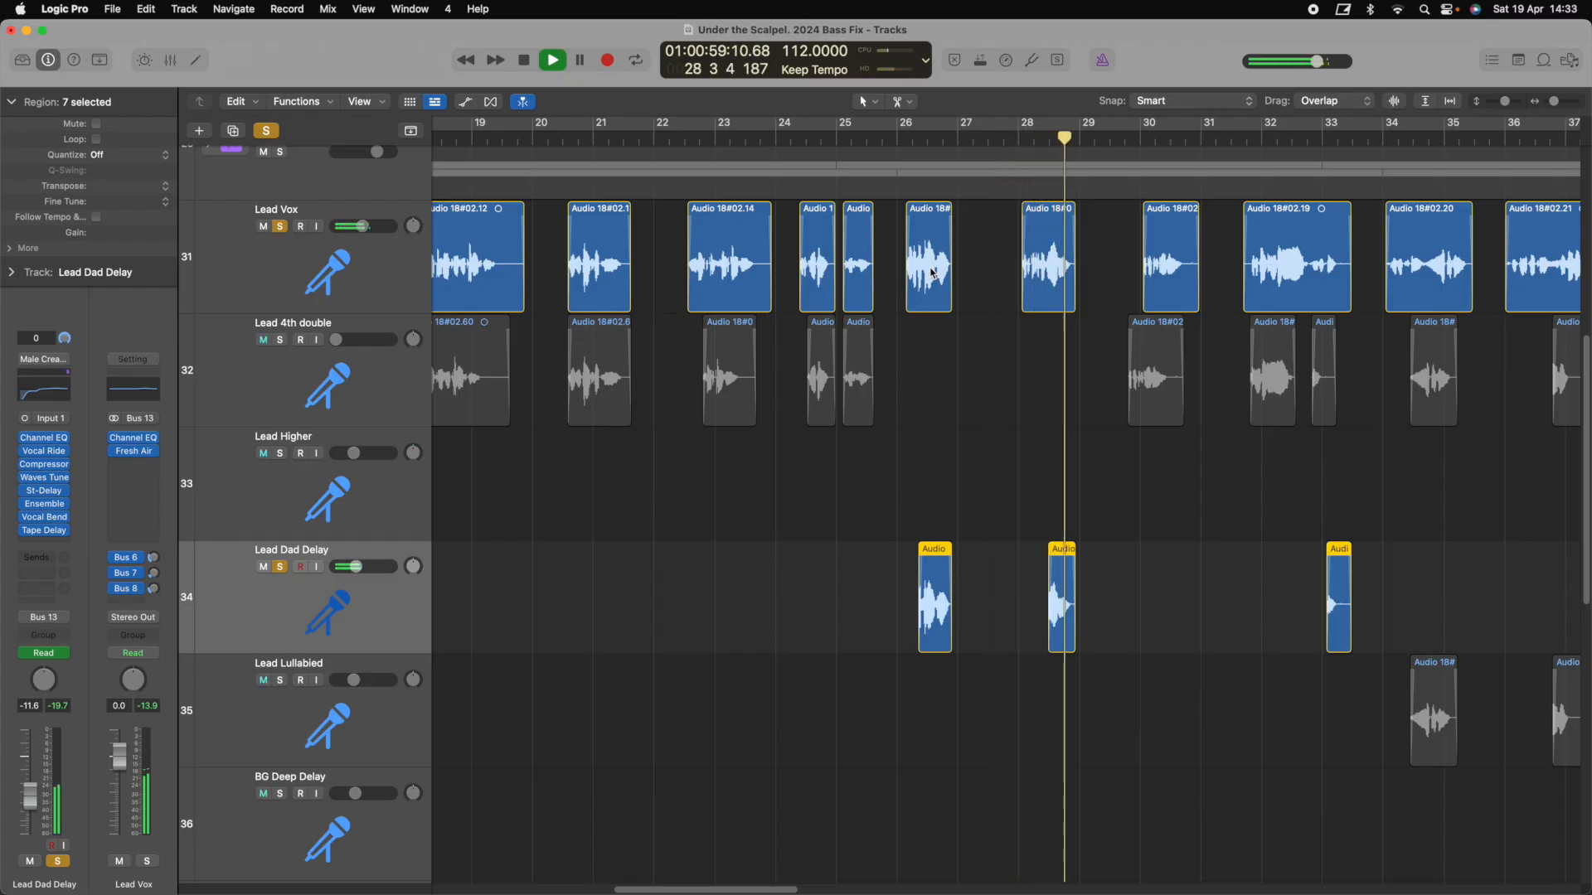
{"action": "key", "text": "space"}
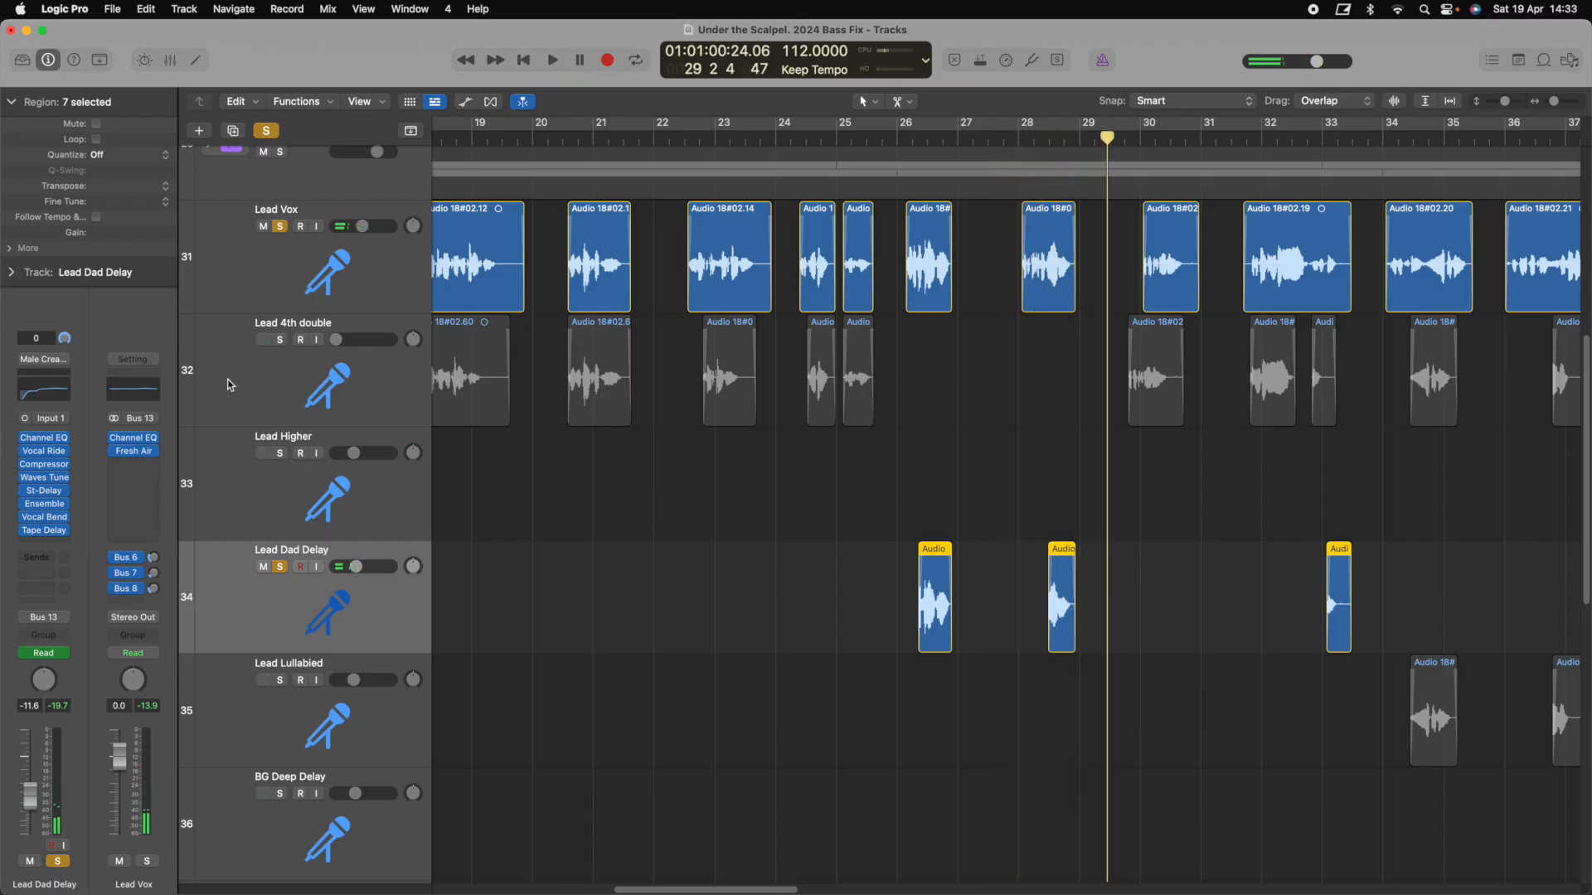
{"action": "left_click", "coordinate": [281, 340]}
{"action": "left_click", "coordinate": [689, 139]}
{"action": "key", "text": "space"}
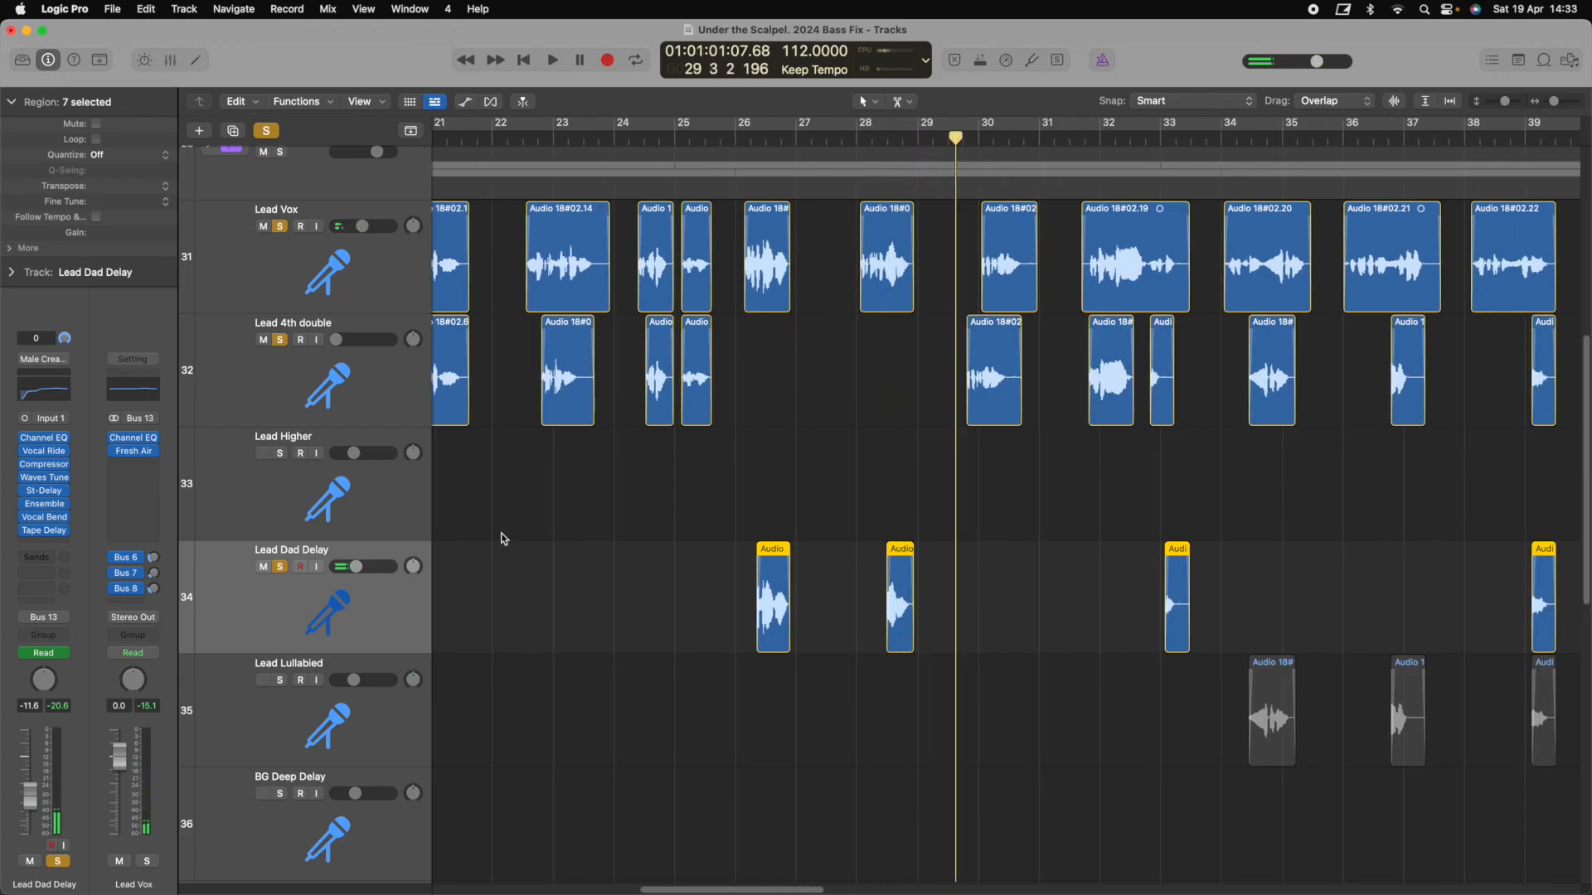
Clear the solos on the lead vocal tracks, including Lead Vox
{"action": "left_click_drag", "start_coordinate": [279, 567], "coordinate": [279, 340]}
{"action": "left_click", "coordinate": [280, 226]}
{"action": "scroll", "coordinate": [741, 240], "scroll_direction": "right", "scroll_amount": 8}
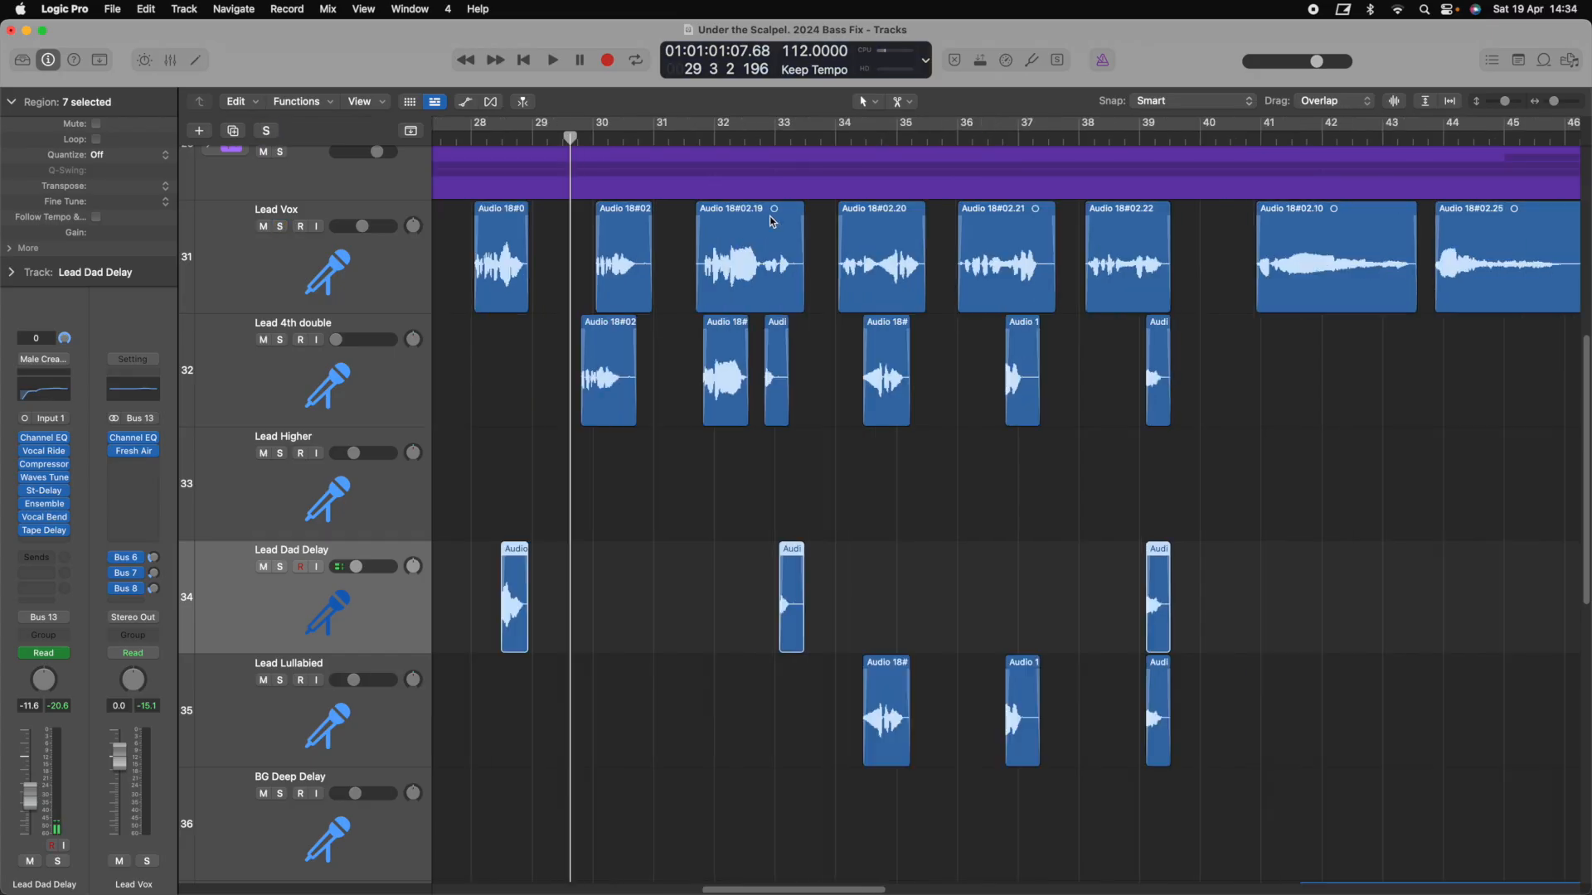
Set a cycle over bars 34 to 40 and open Vocal Bender on Lead Lullabied
{"action": "scroll", "coordinate": [771, 145], "scroll_direction": "right", "scroll_amount": 1}
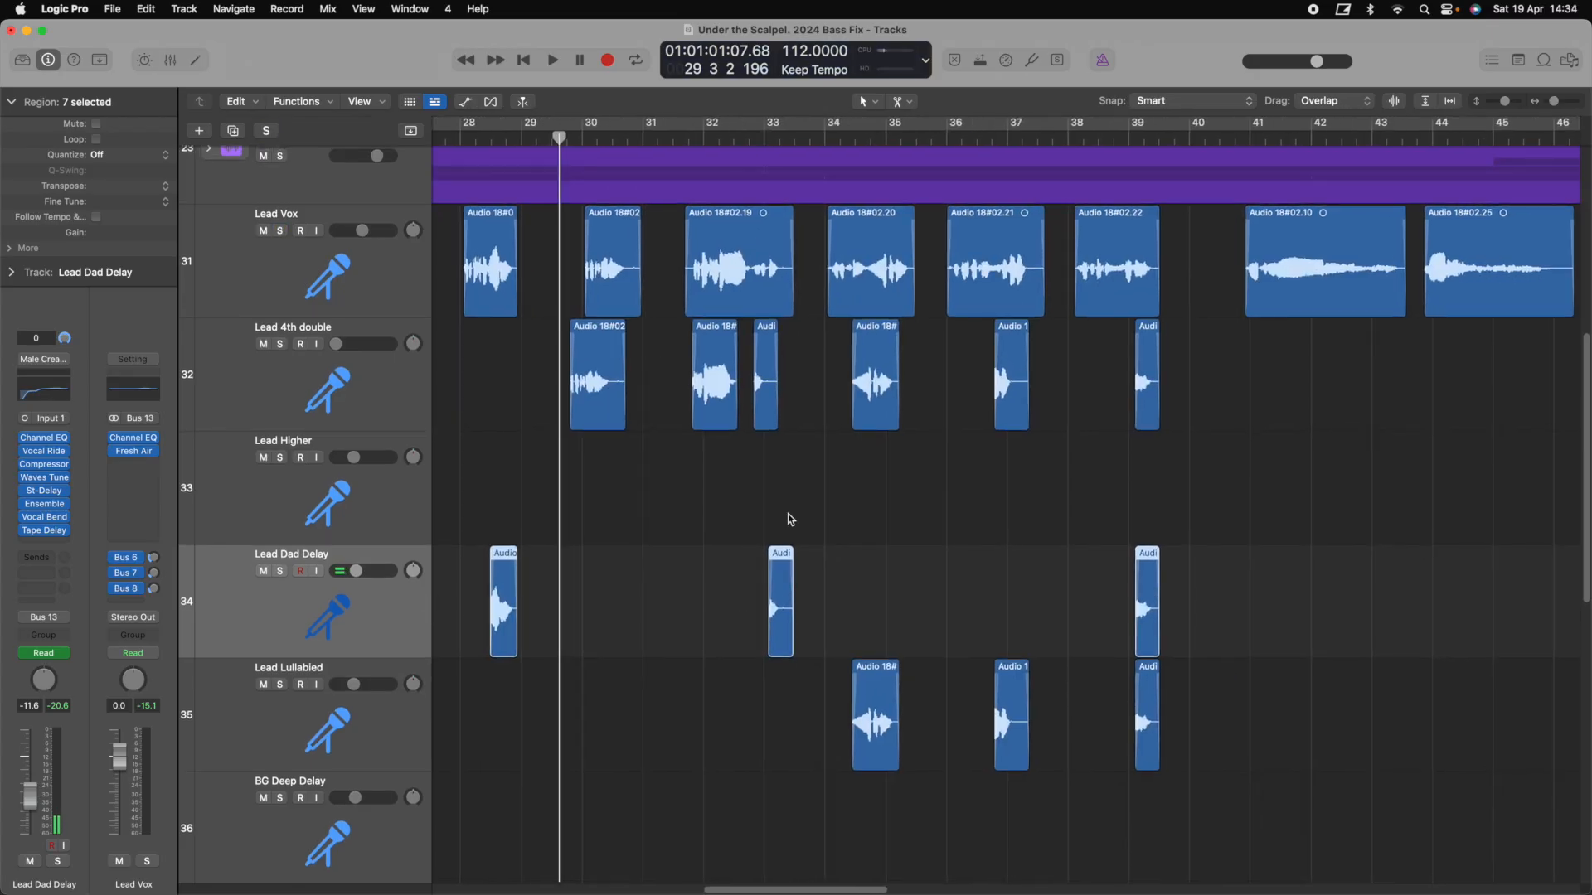
{"action": "left_click_drag", "start_coordinate": [816, 145], "coordinate": [1190, 133]}
{"action": "left_click", "coordinate": [276, 708]}
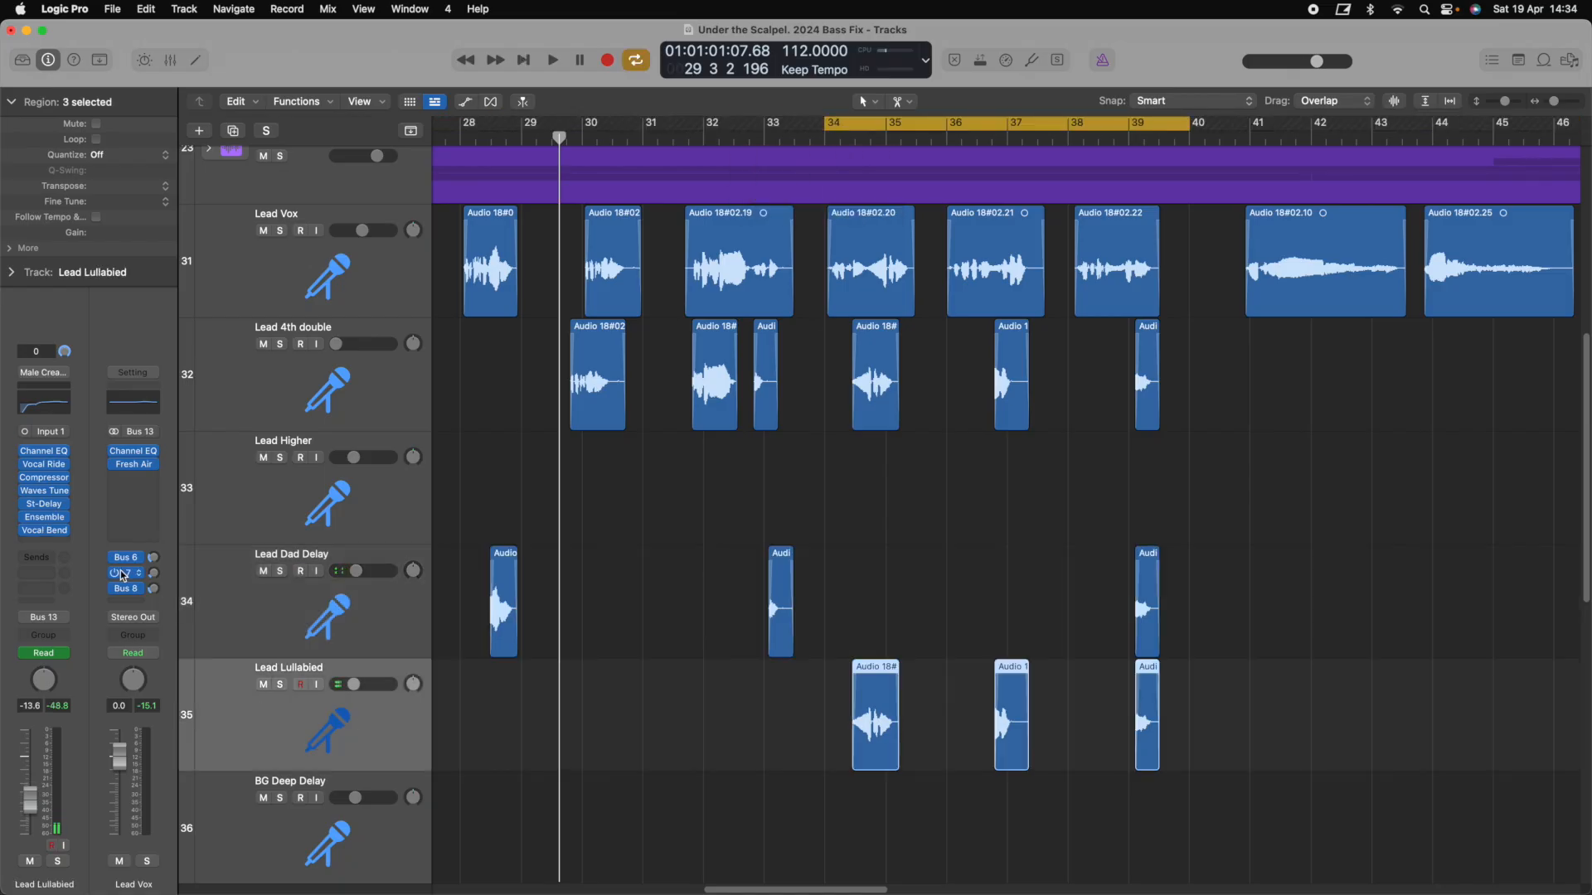
{"action": "left_click", "coordinate": [45, 530]}
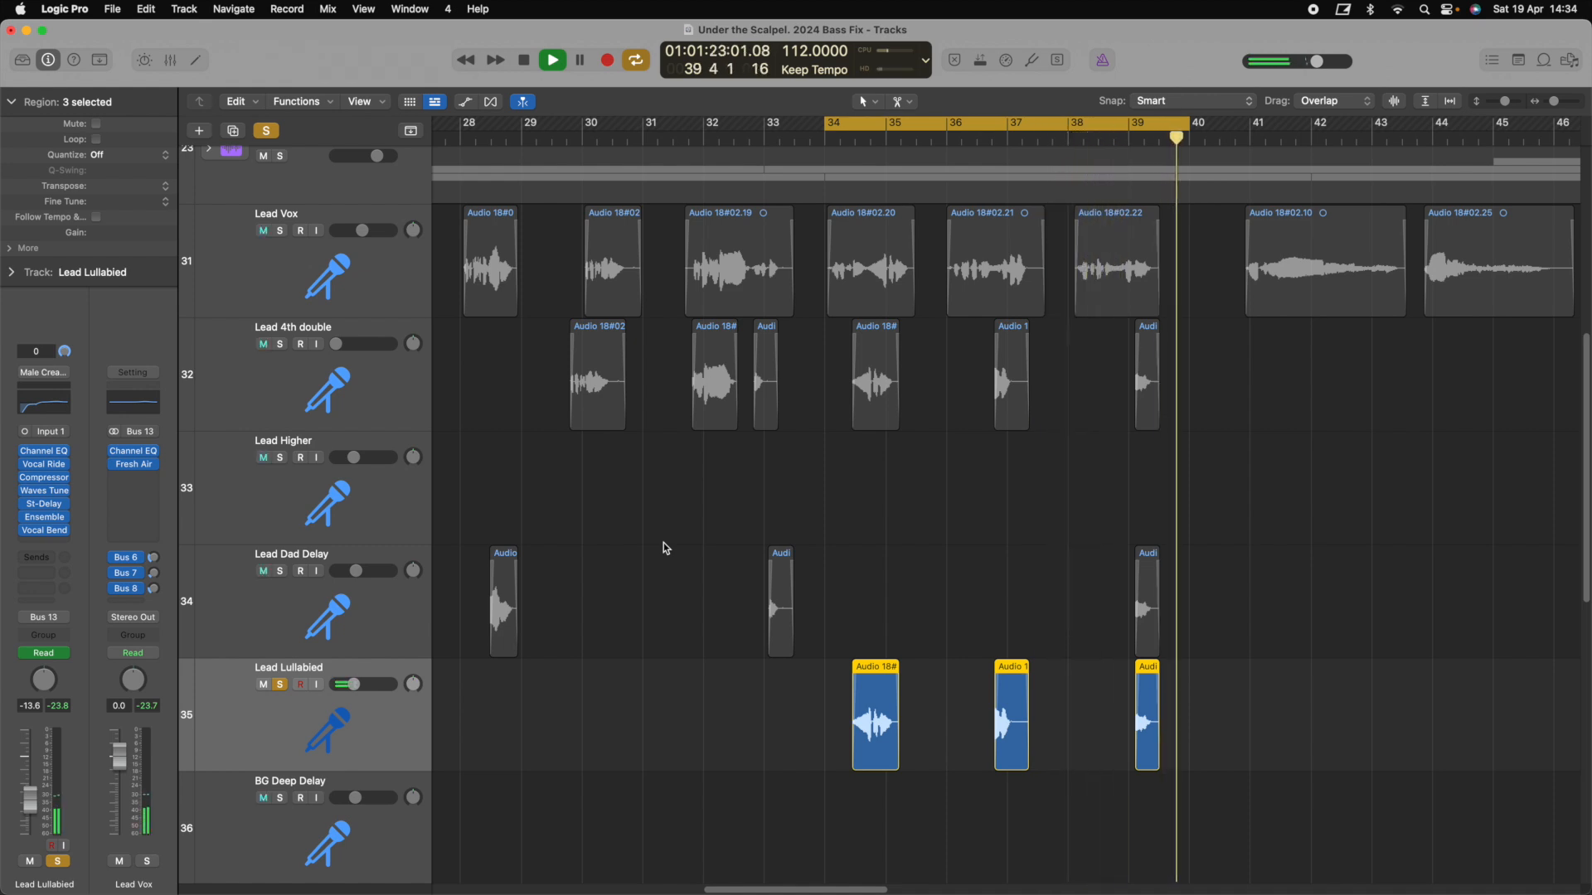
Loop bars 34–40 with Lead Dad Delay soloed, then clear all solos and show every track
{"action": "key", "text": "space"}
{"action": "left_click", "coordinate": [281, 685]}
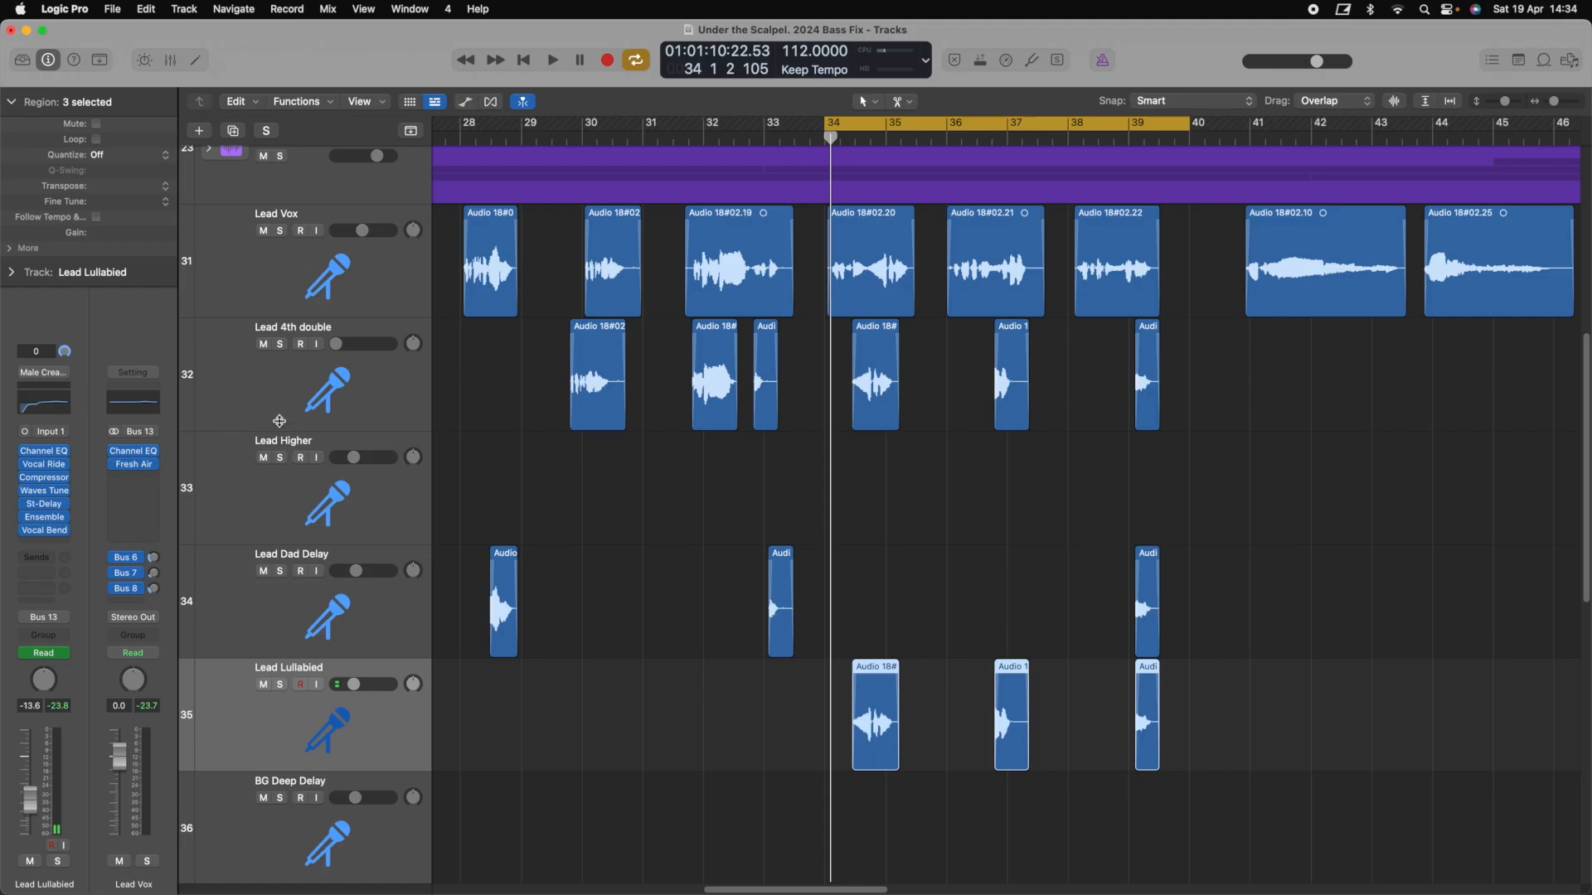
{"action": "key", "text": "space"}
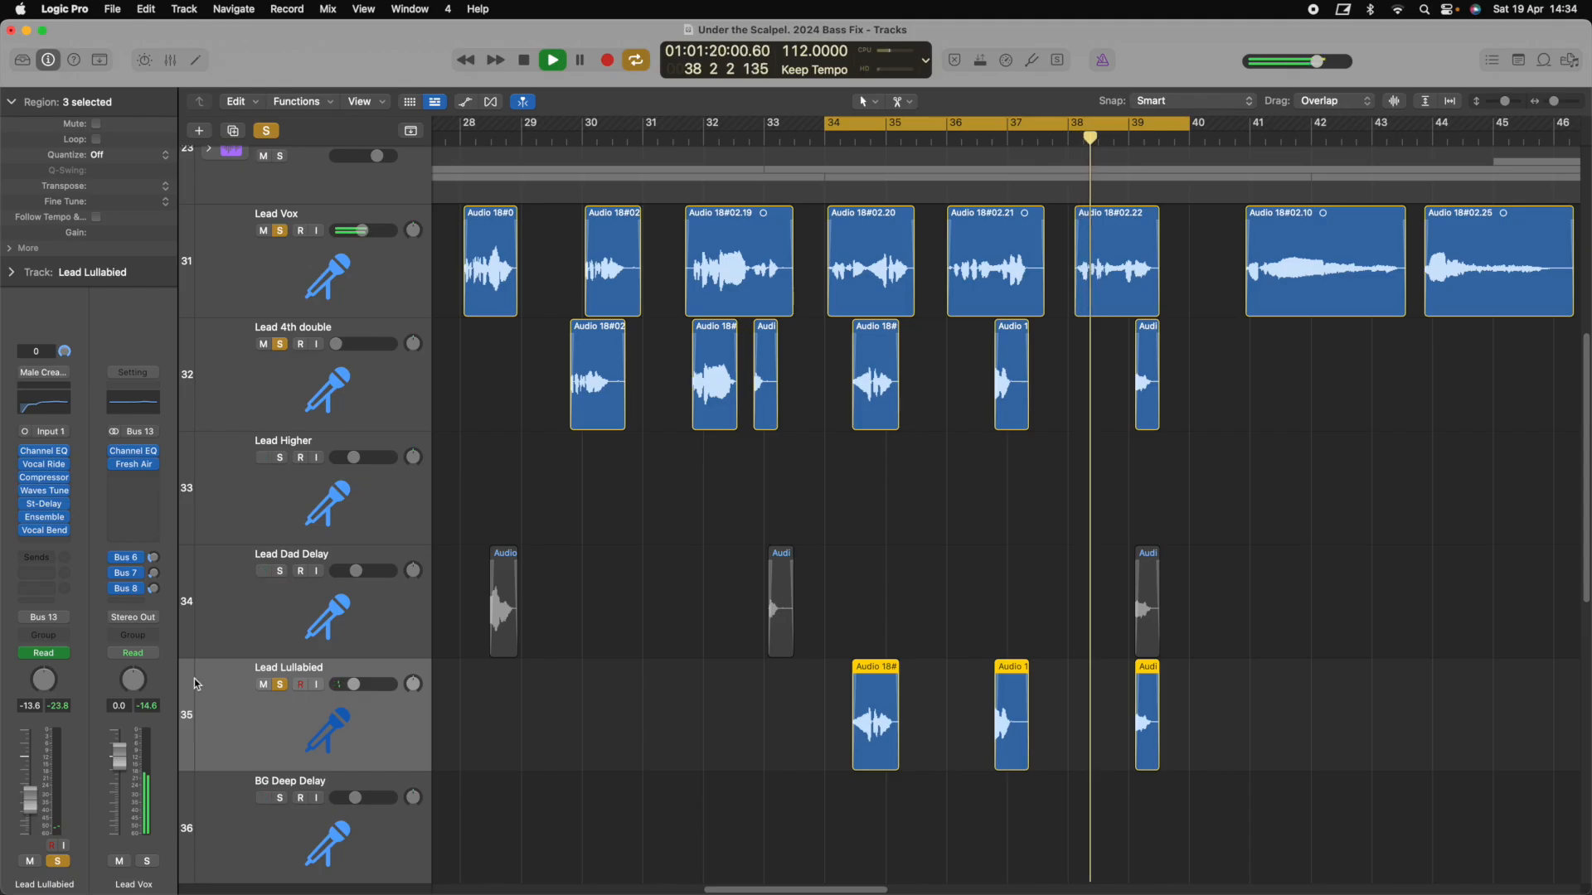
{"action": "left_click", "coordinate": [280, 571]}
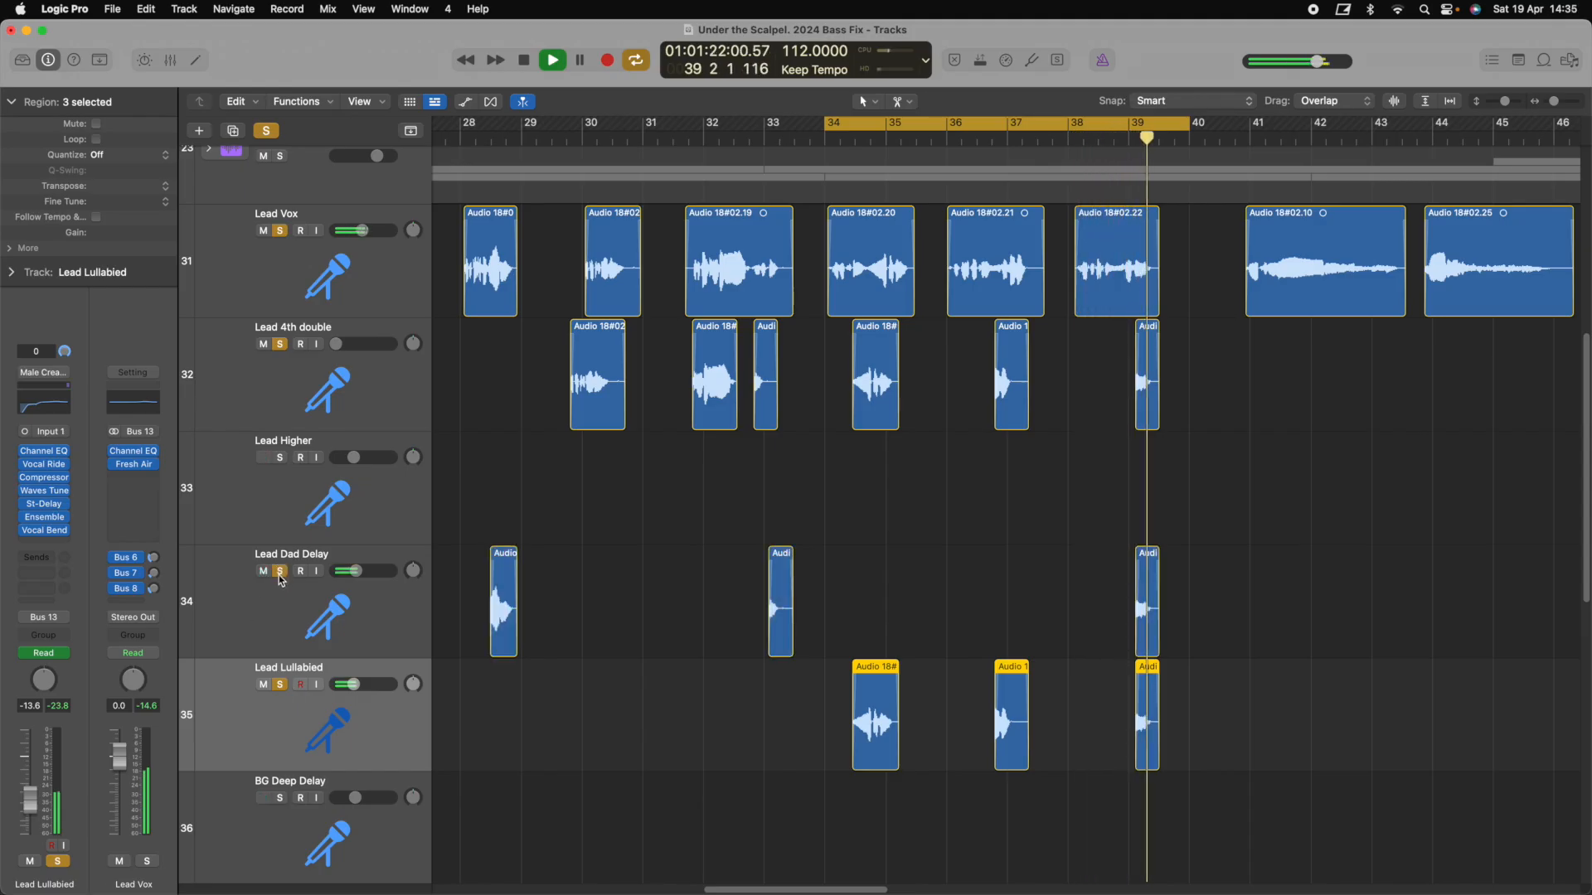
{"action": "key", "text": "space"}
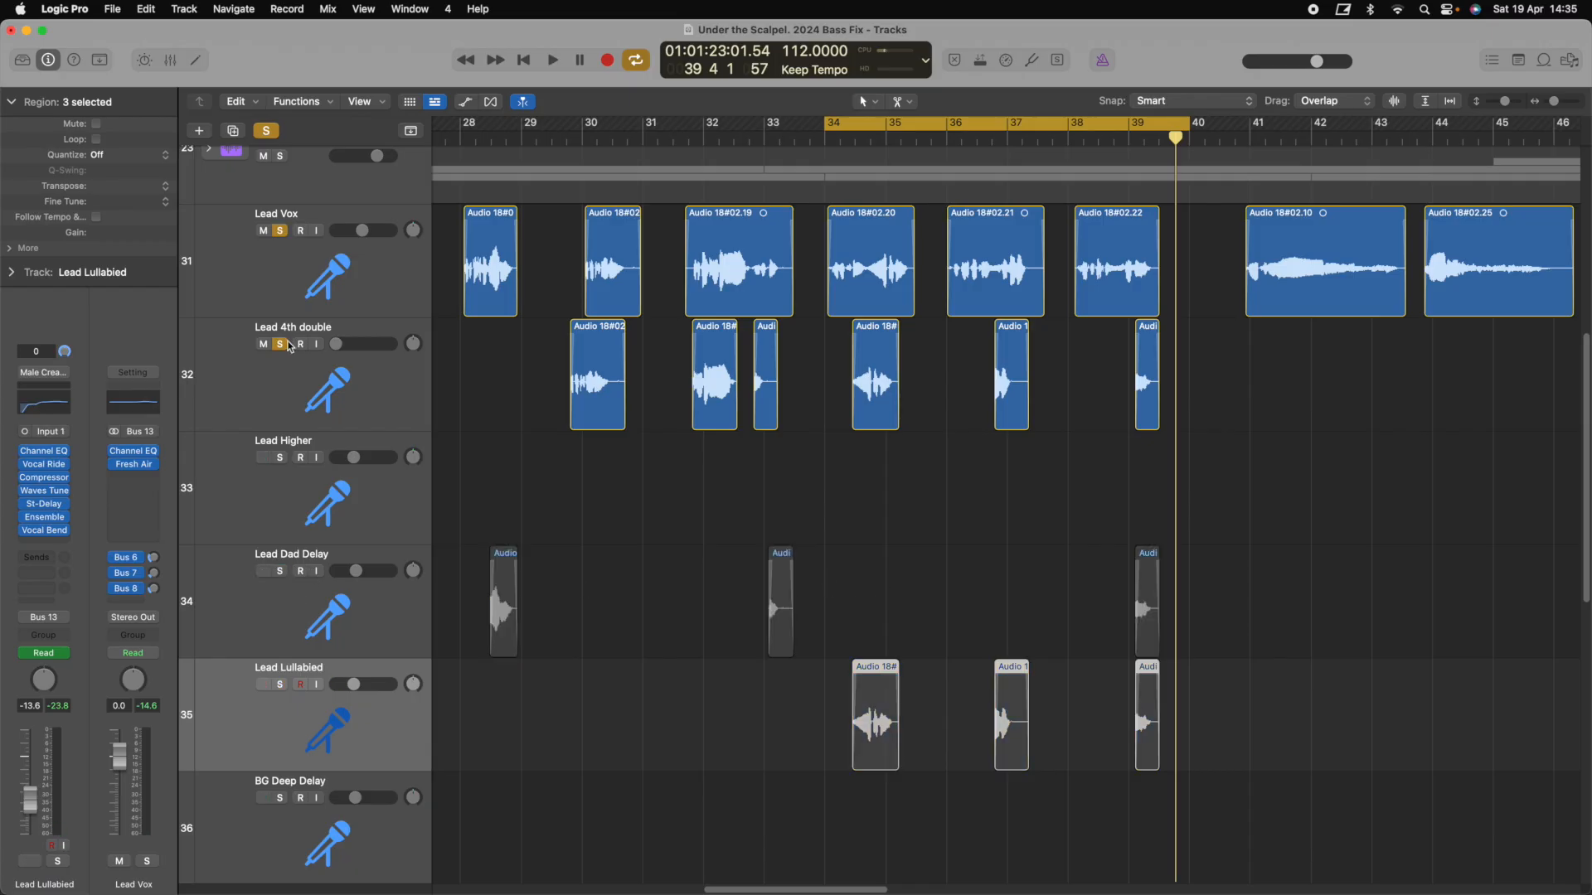
{"action": "left_click", "coordinate": [282, 344]}
{"action": "left_click", "coordinate": [280, 231]}
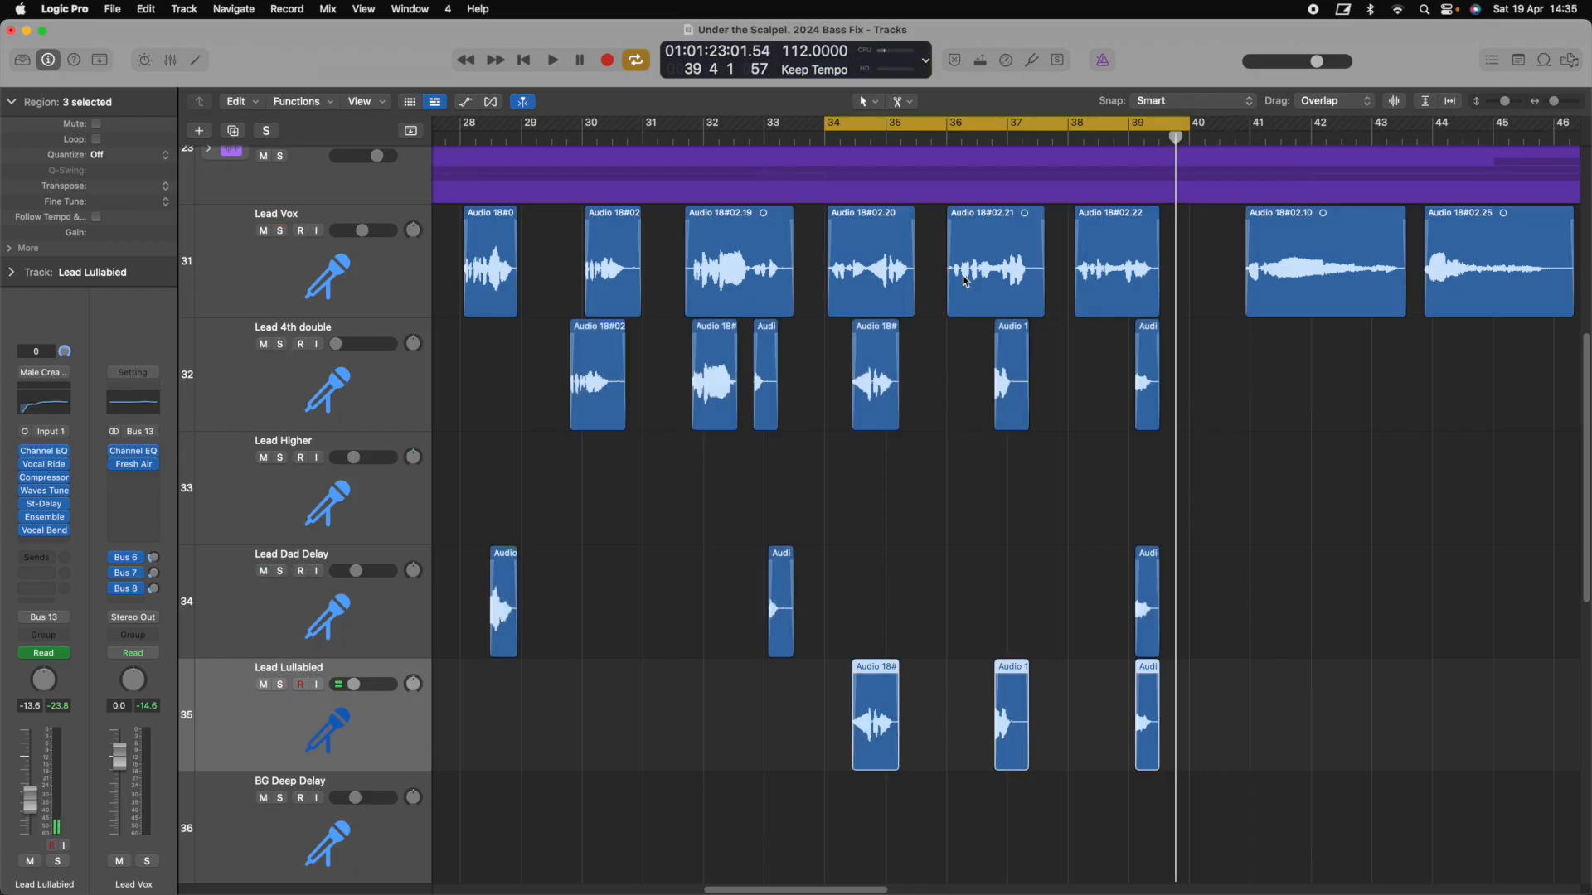
{"action": "left_click", "coordinate": [1419, 99]}
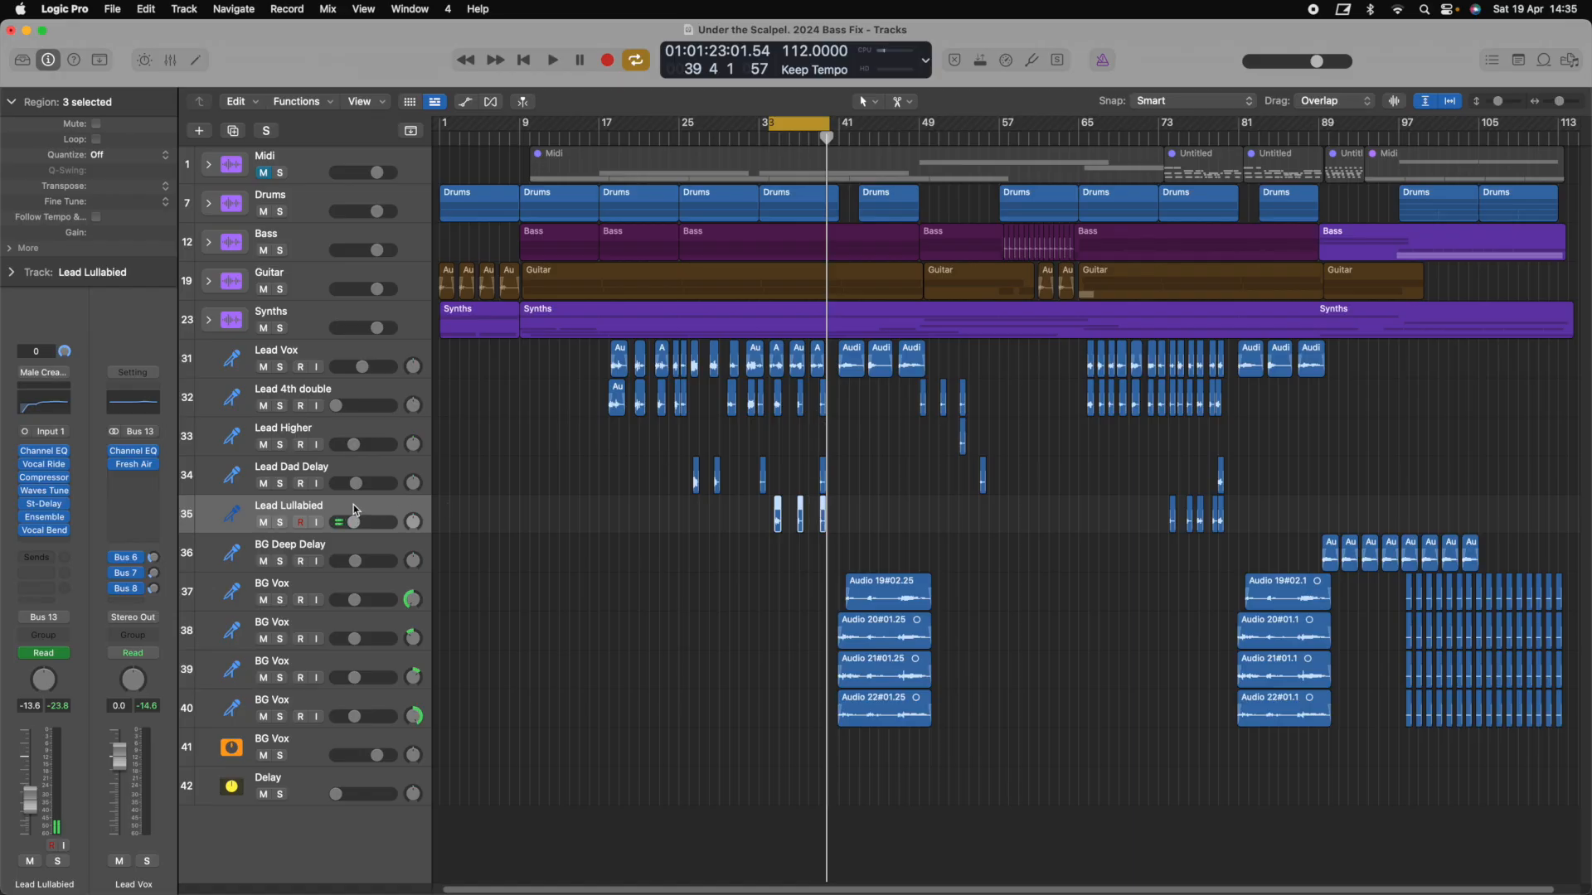
Play the full mix with cycle off through bar 41, then scroll back and select Lead Vox
{"action": "key", "text": "space"}
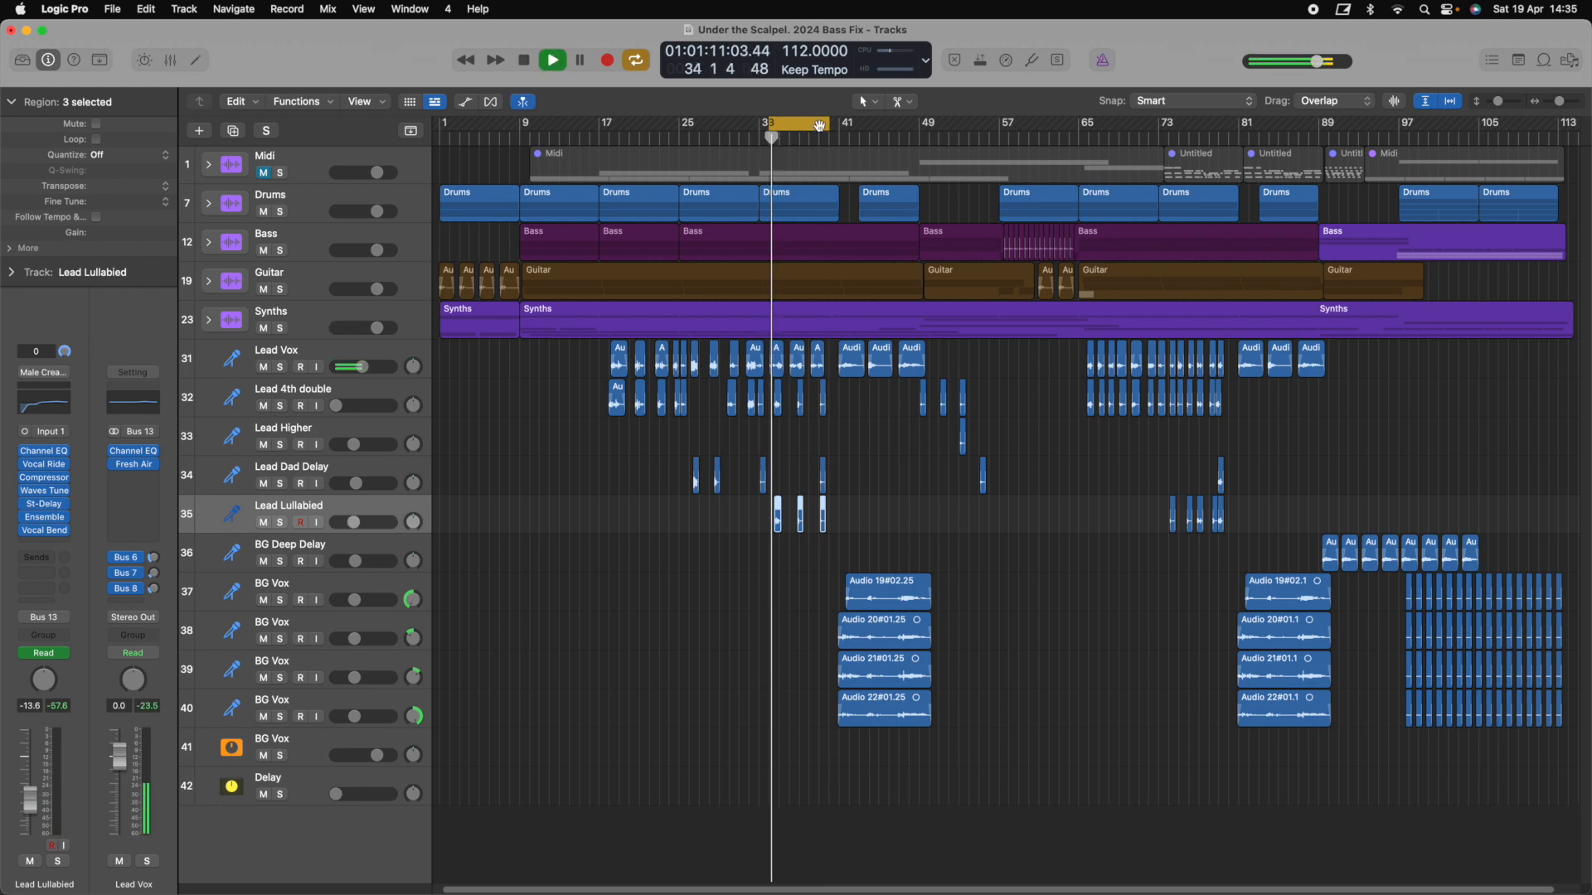
{"action": "left_click", "coordinate": [819, 125]}
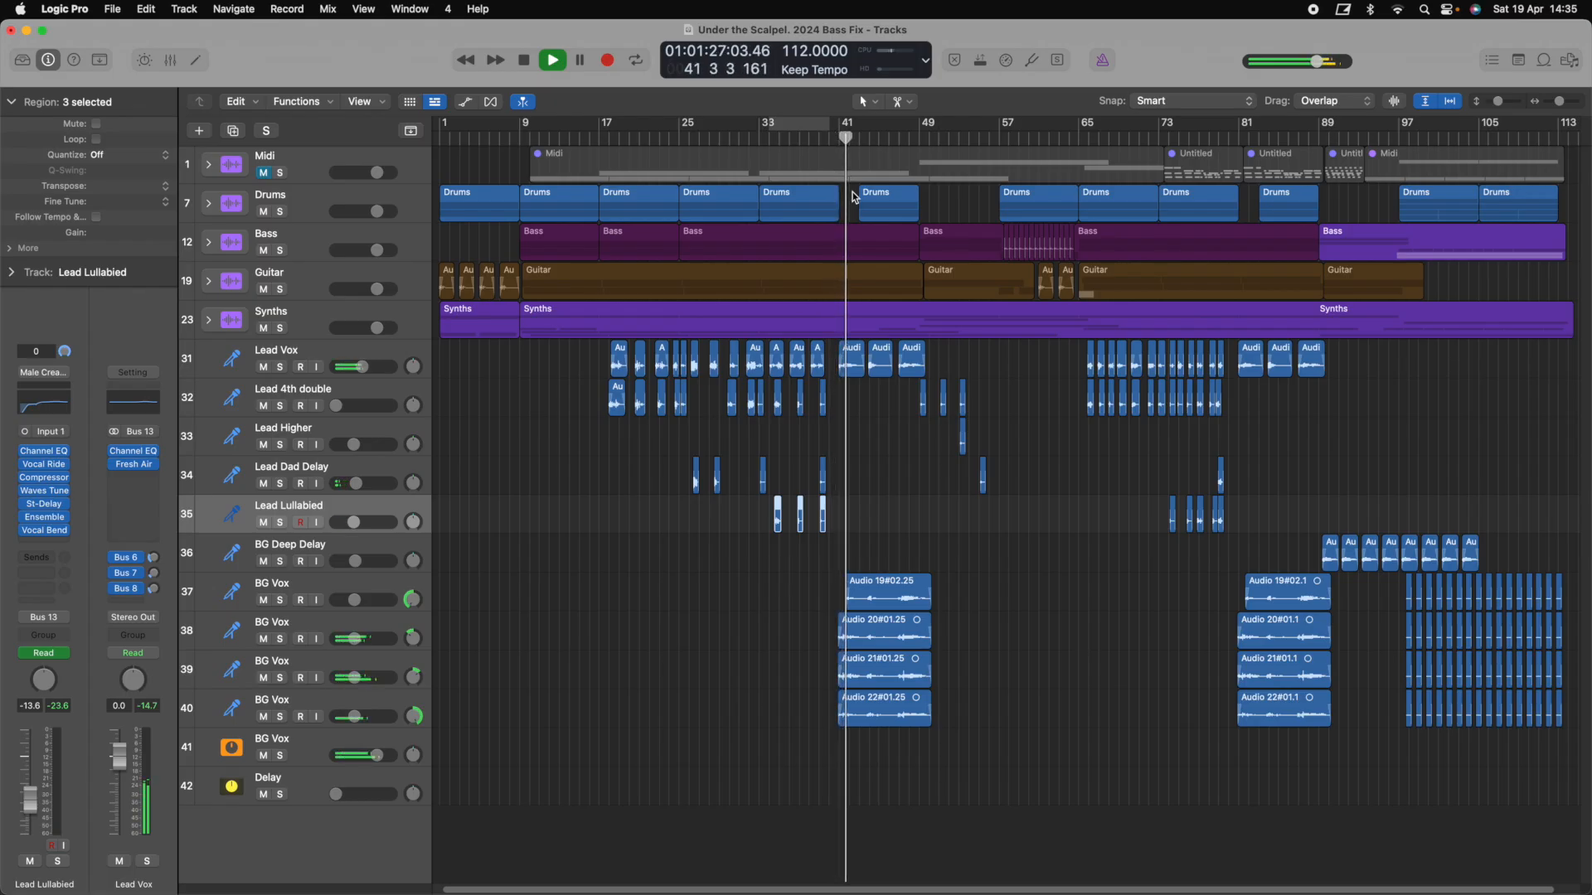
{"action": "key", "text": "space"}
{"action": "scroll", "coordinate": [835, 450], "scroll_direction": "up", "scroll_amount": 5}
{"action": "scroll", "coordinate": [834, 450], "scroll_direction": "left", "scroll_amount": 3}
{"action": "scroll", "coordinate": [834, 450], "scroll_direction": "up", "scroll_amount": 3}
{"action": "scroll", "coordinate": [832, 448], "scroll_direction": "left", "scroll_amount": 3}
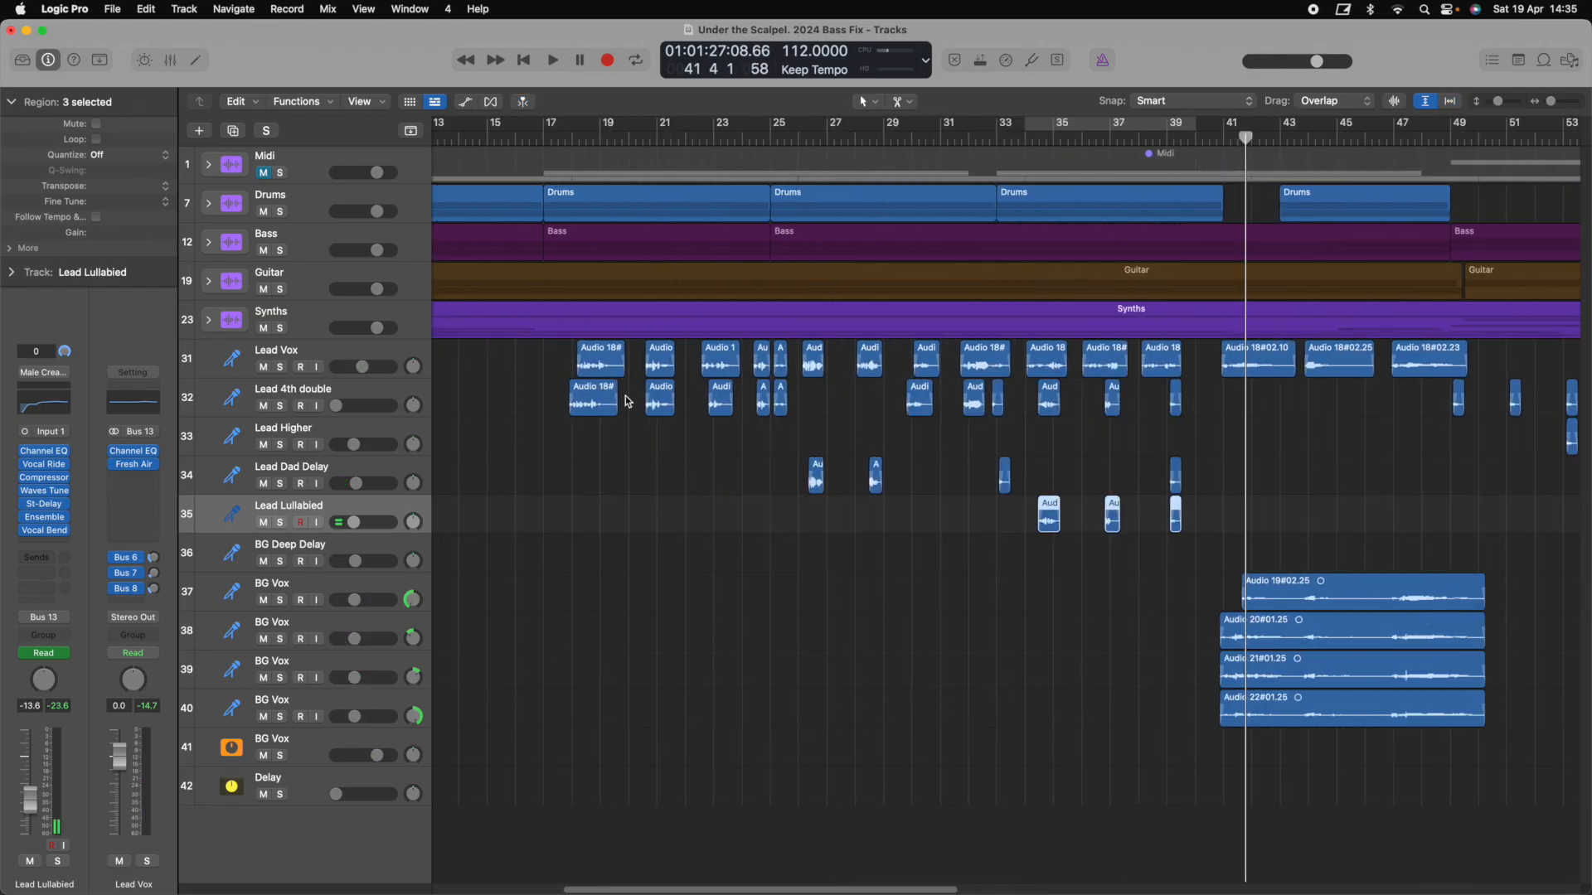
{"action": "left_click", "coordinate": [335, 357]}
Duplicate Lead Vox and copy its regions, with their automation, onto the new track 32
{"action": "left_click", "coordinate": [233, 130]}
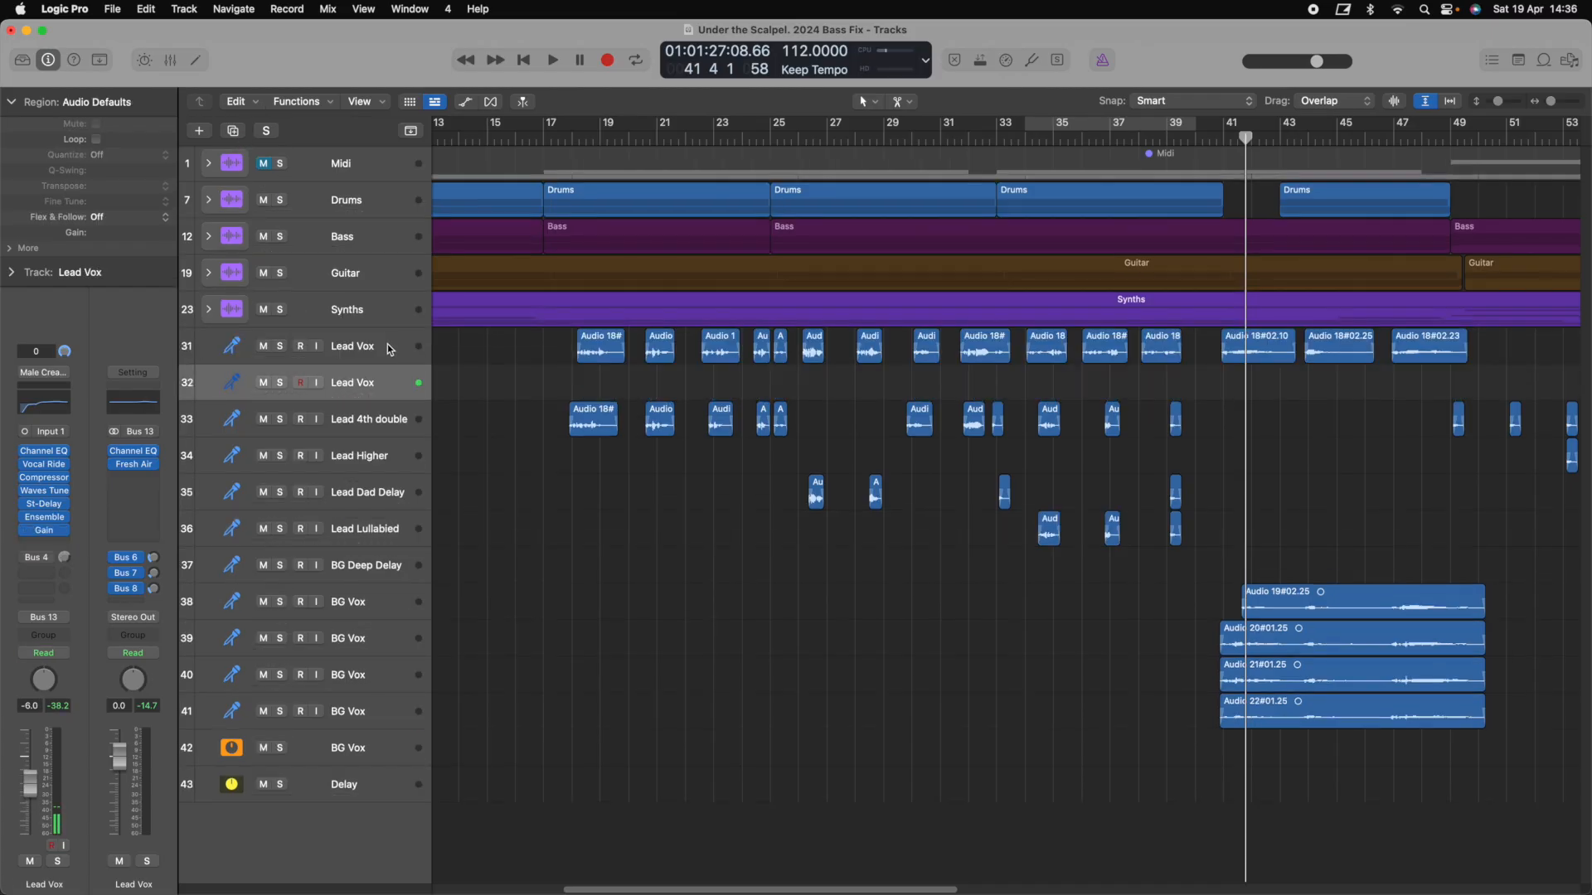
{"action": "left_click", "coordinate": [388, 347]}
{"action": "left_click_drag", "start_coordinate": [599, 350], "coordinate": [598, 386]}
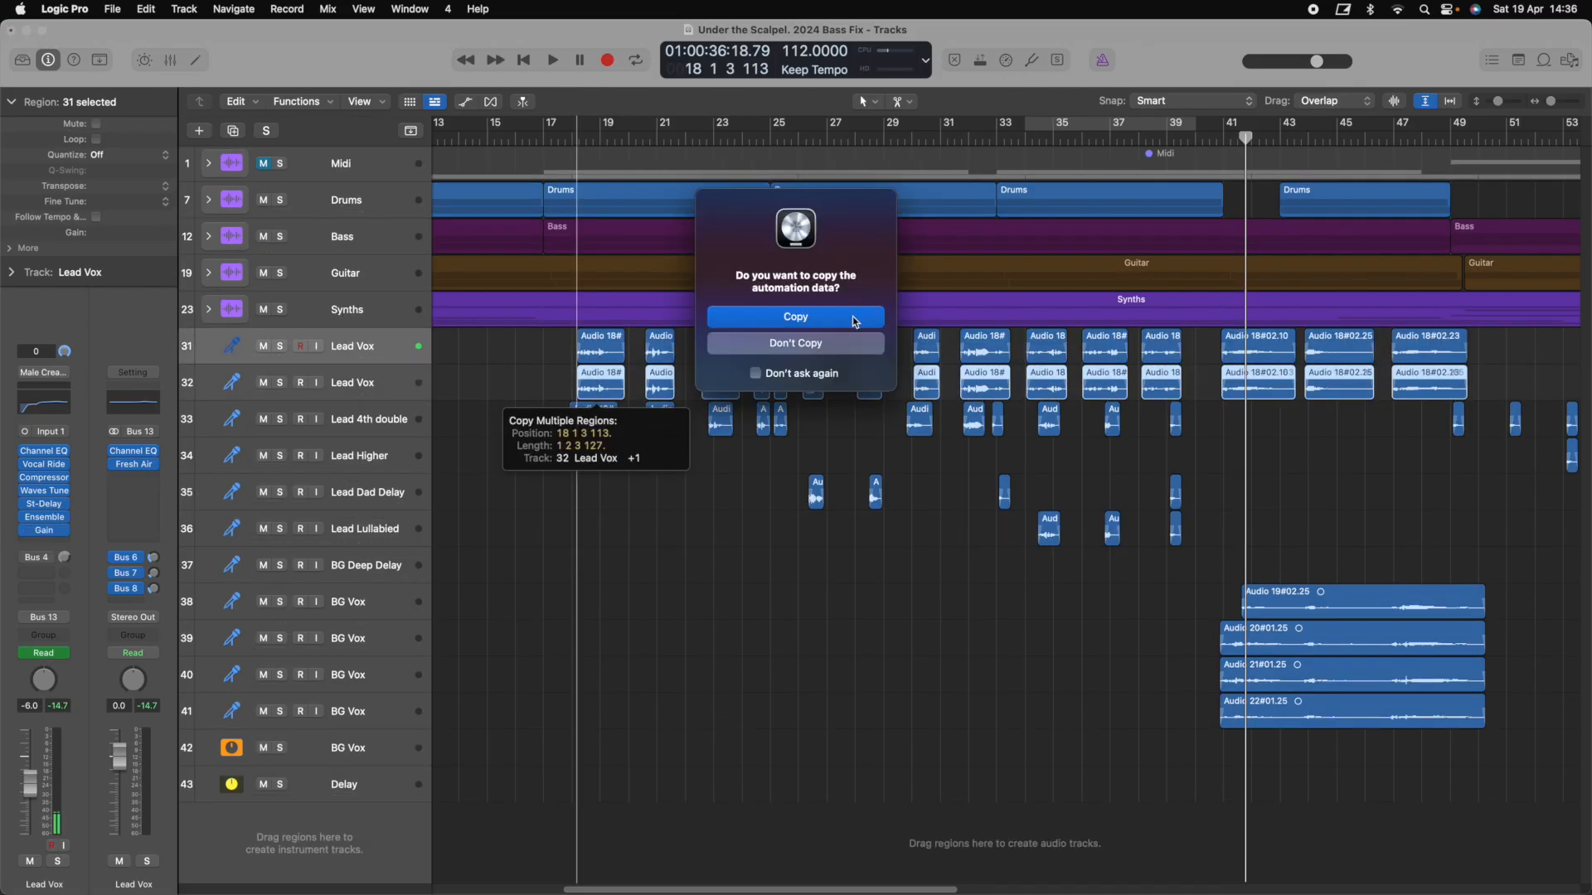
{"action": "left_click", "coordinate": [843, 322]}
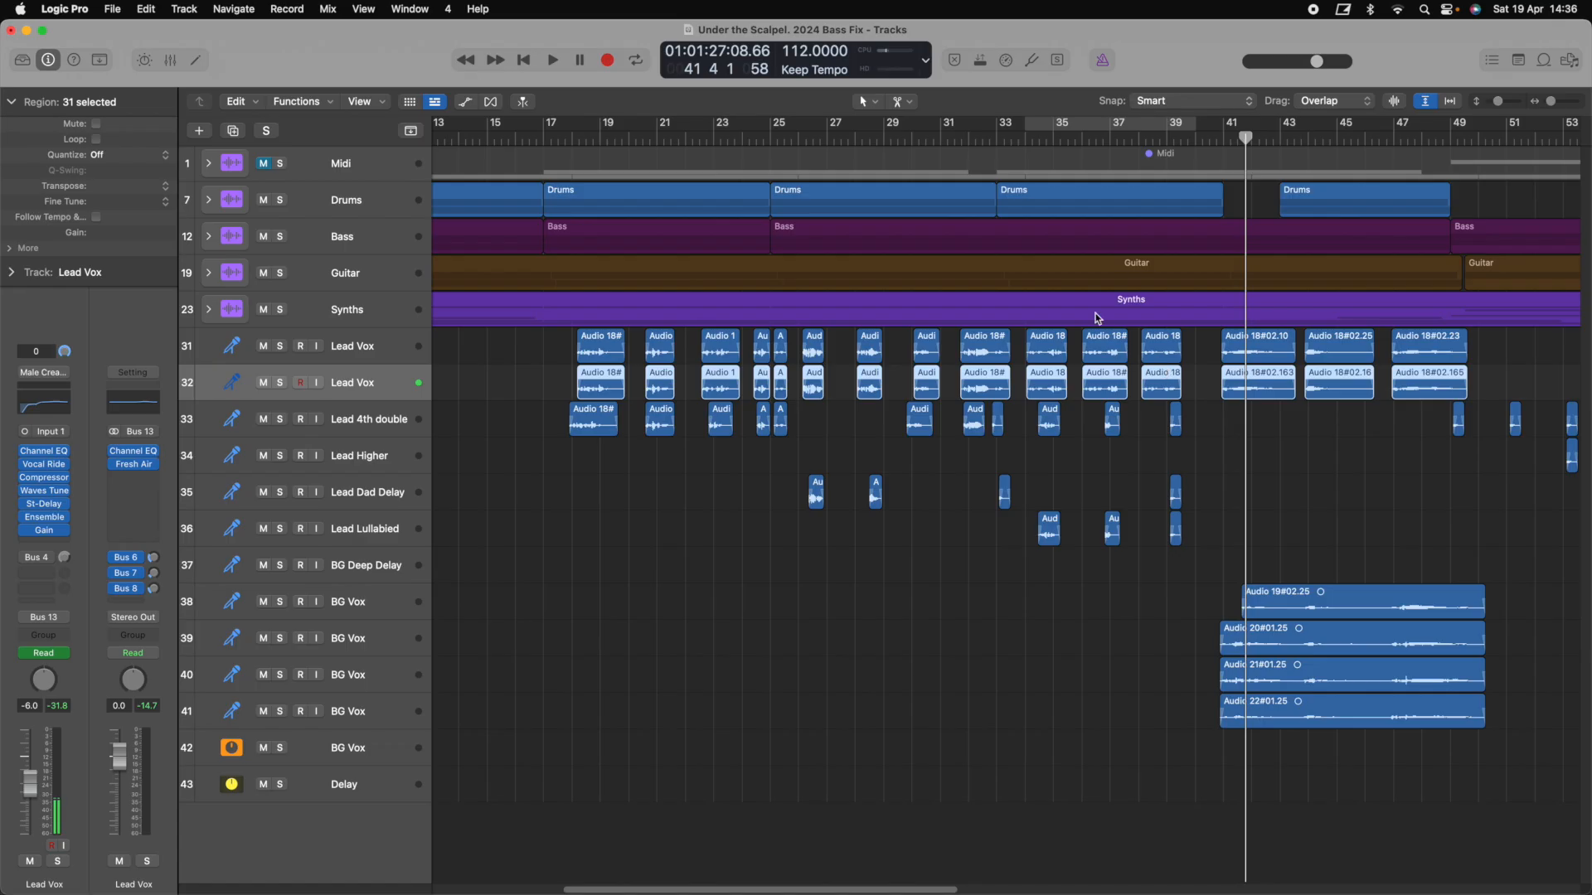
{"action": "left_click", "coordinate": [903, 102]}
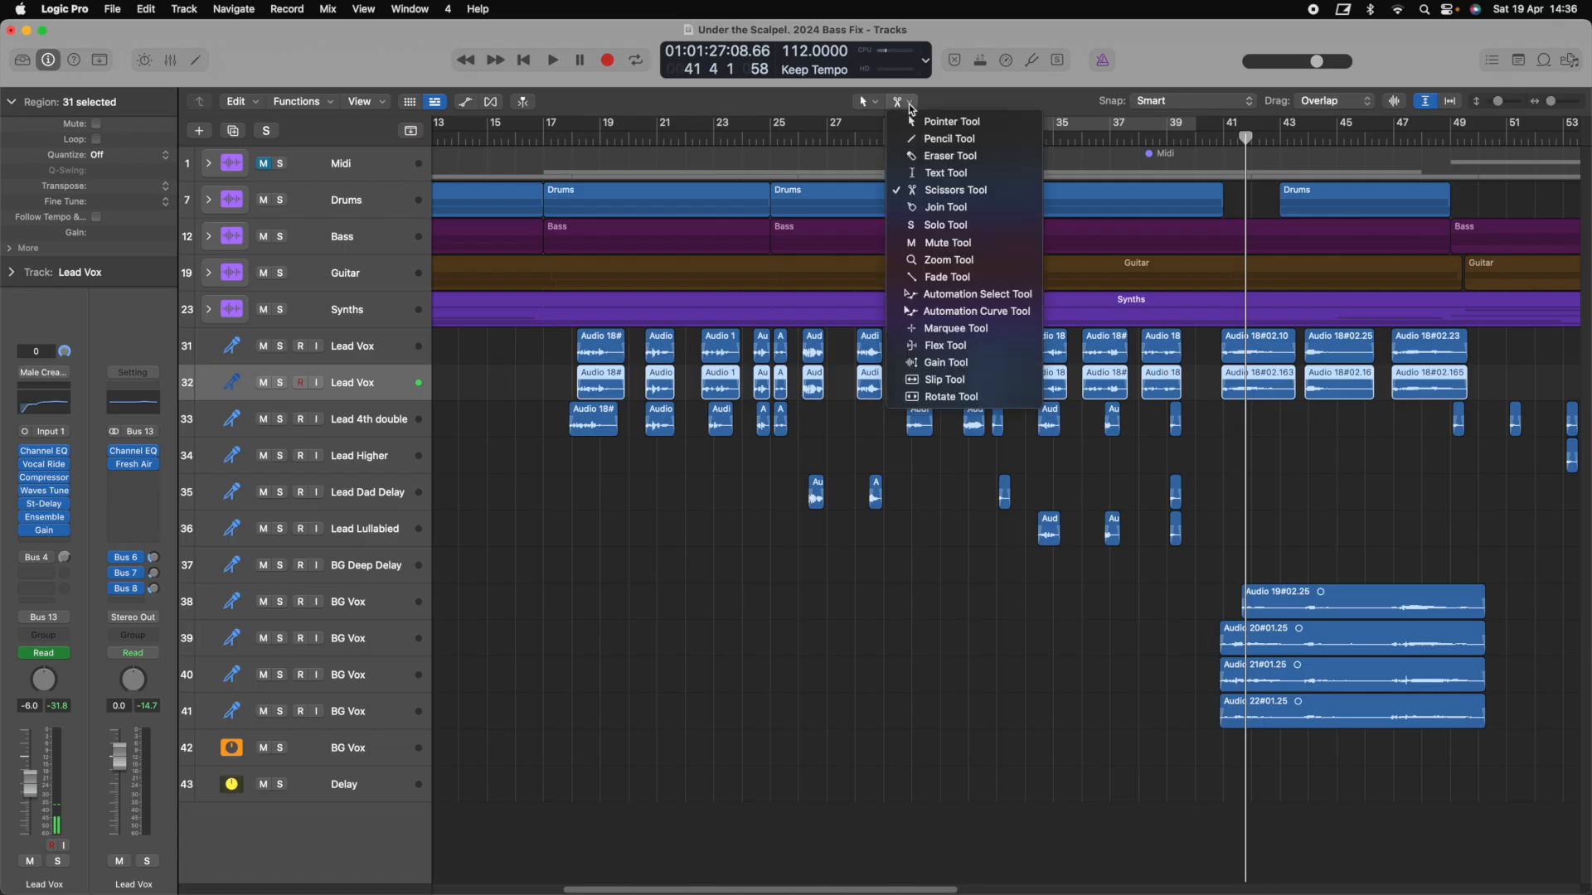
Mute three of the copied Lead Vox regions with the Mute Tool
{"action": "left_click", "coordinate": [946, 243]}
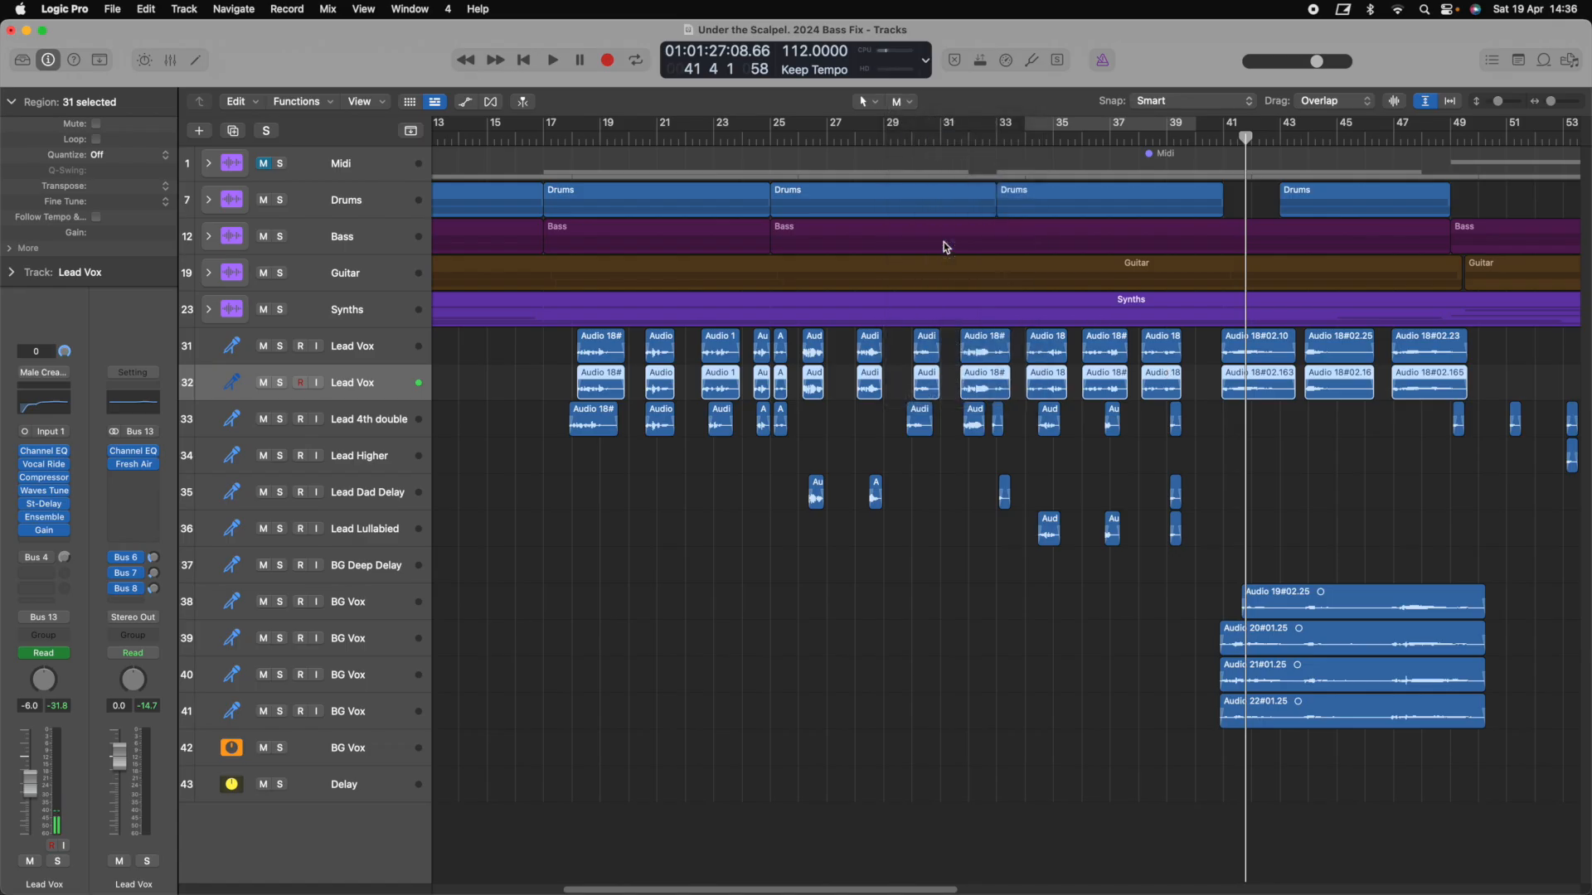
{"action": "left_click", "coordinate": [663, 387], "text": "super"}
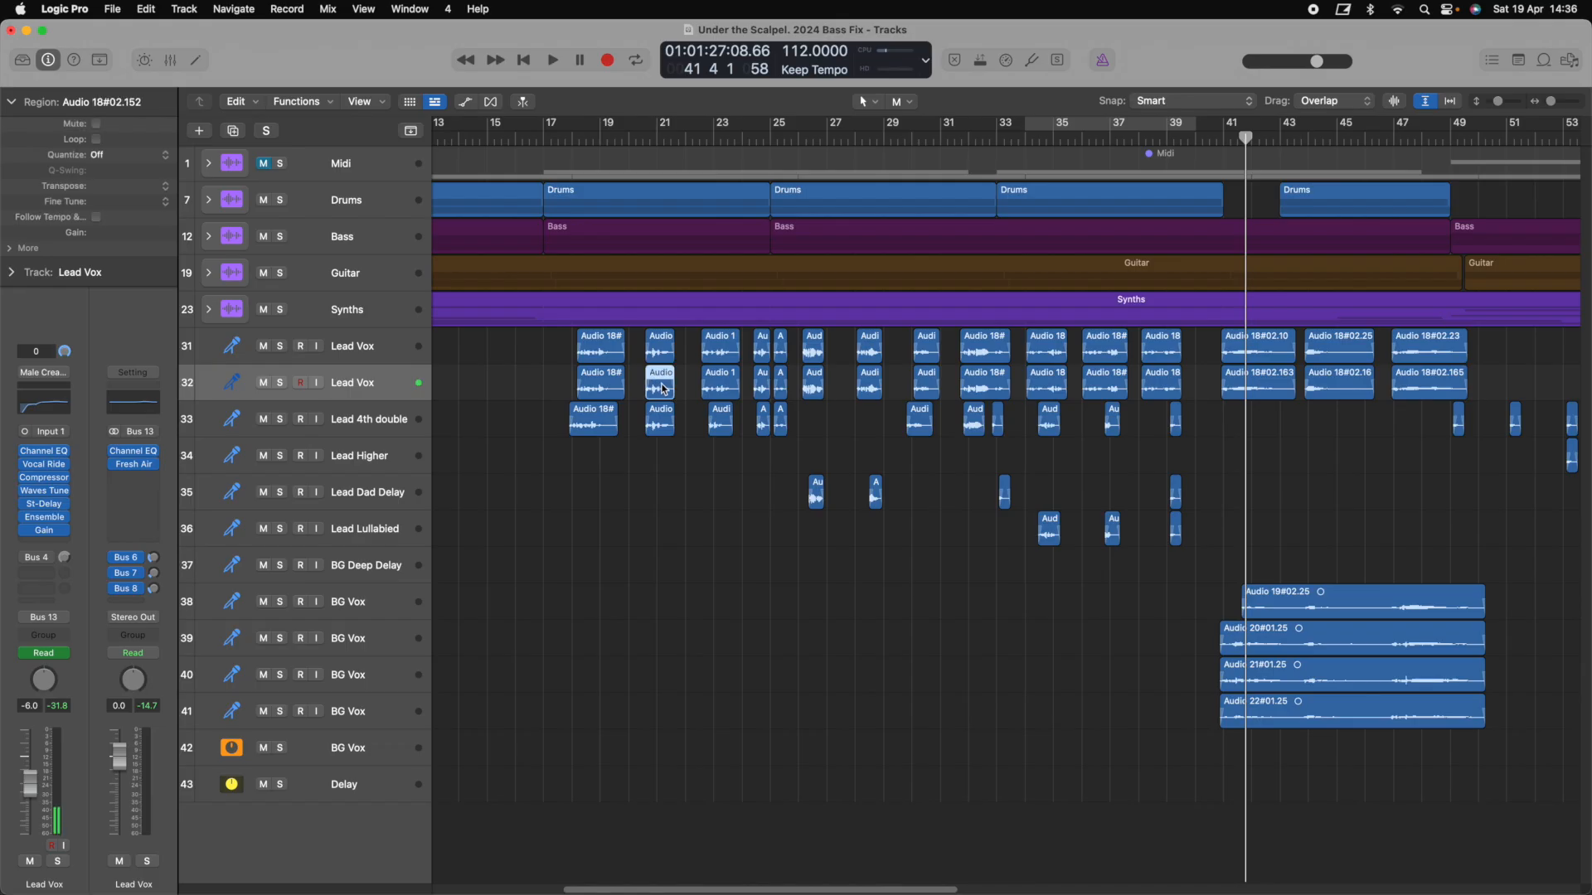
{"action": "left_click", "coordinate": [761, 384], "text": "super"}
{"action": "left_click", "coordinate": [869, 384], "text": "super"}
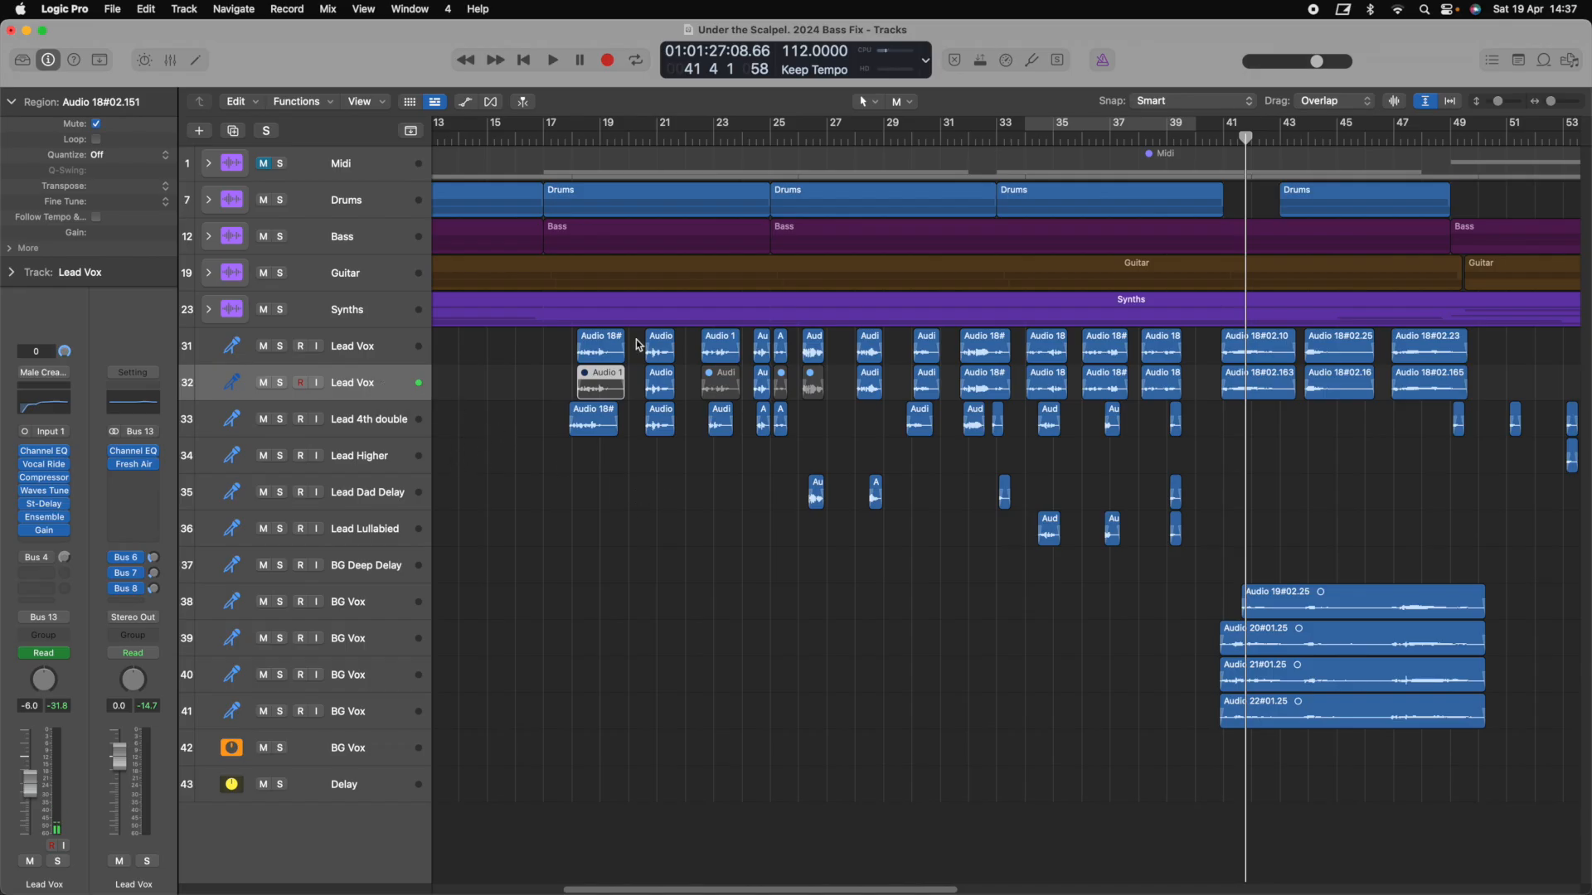
Check Vocal Bender on Lead Dad Delay, then delete the duplicate Lead Vox track, erasing its automation
{"action": "left_click", "coordinate": [335, 347]}
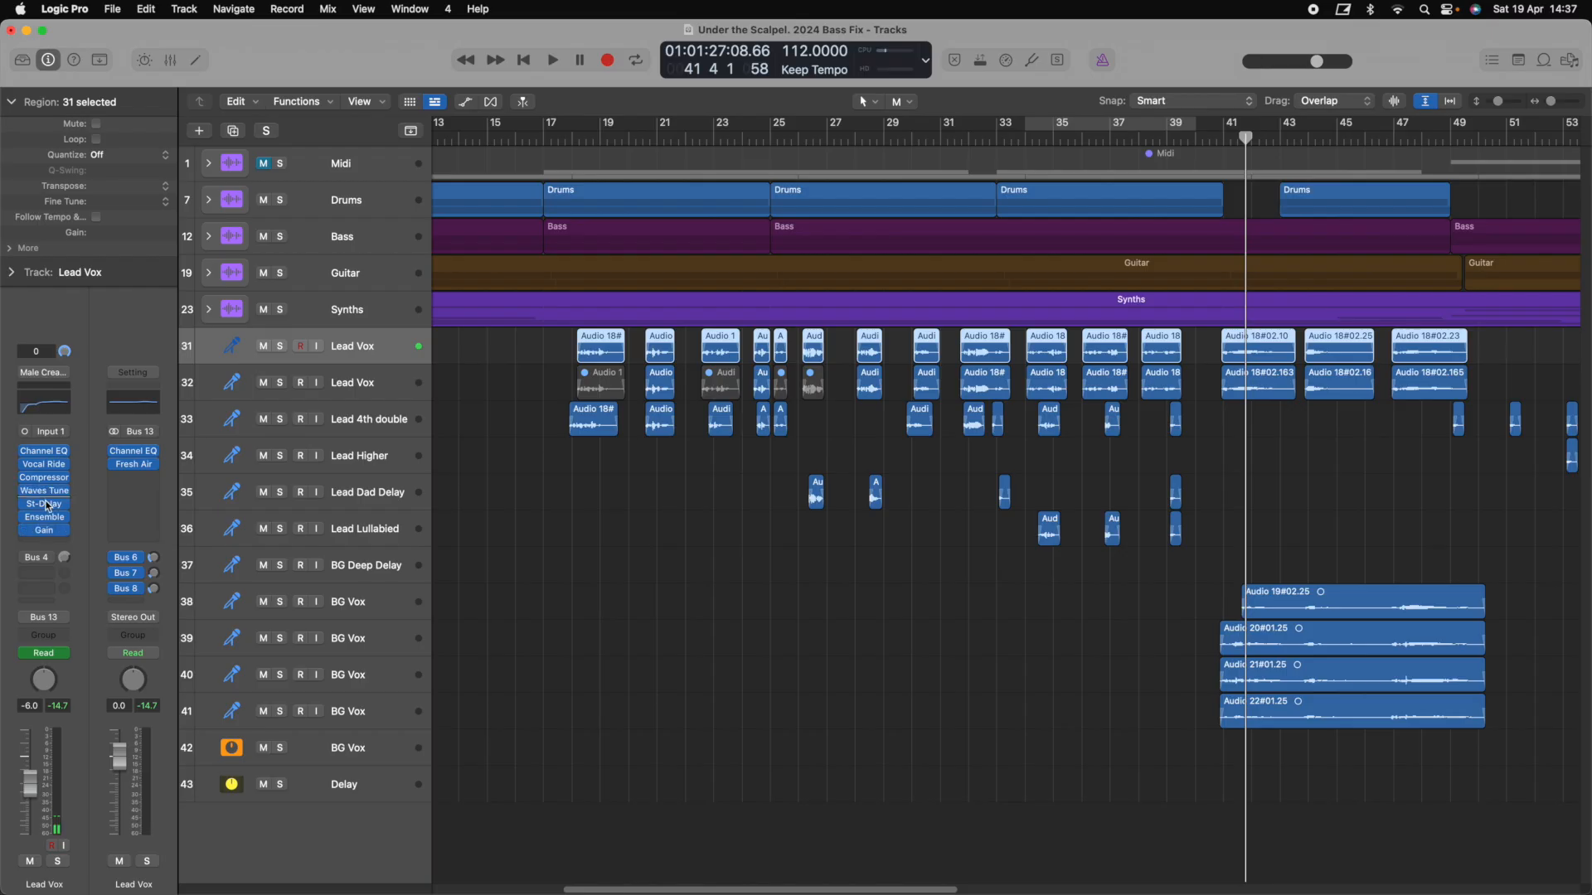
{"action": "left_click", "coordinate": [362, 495]}
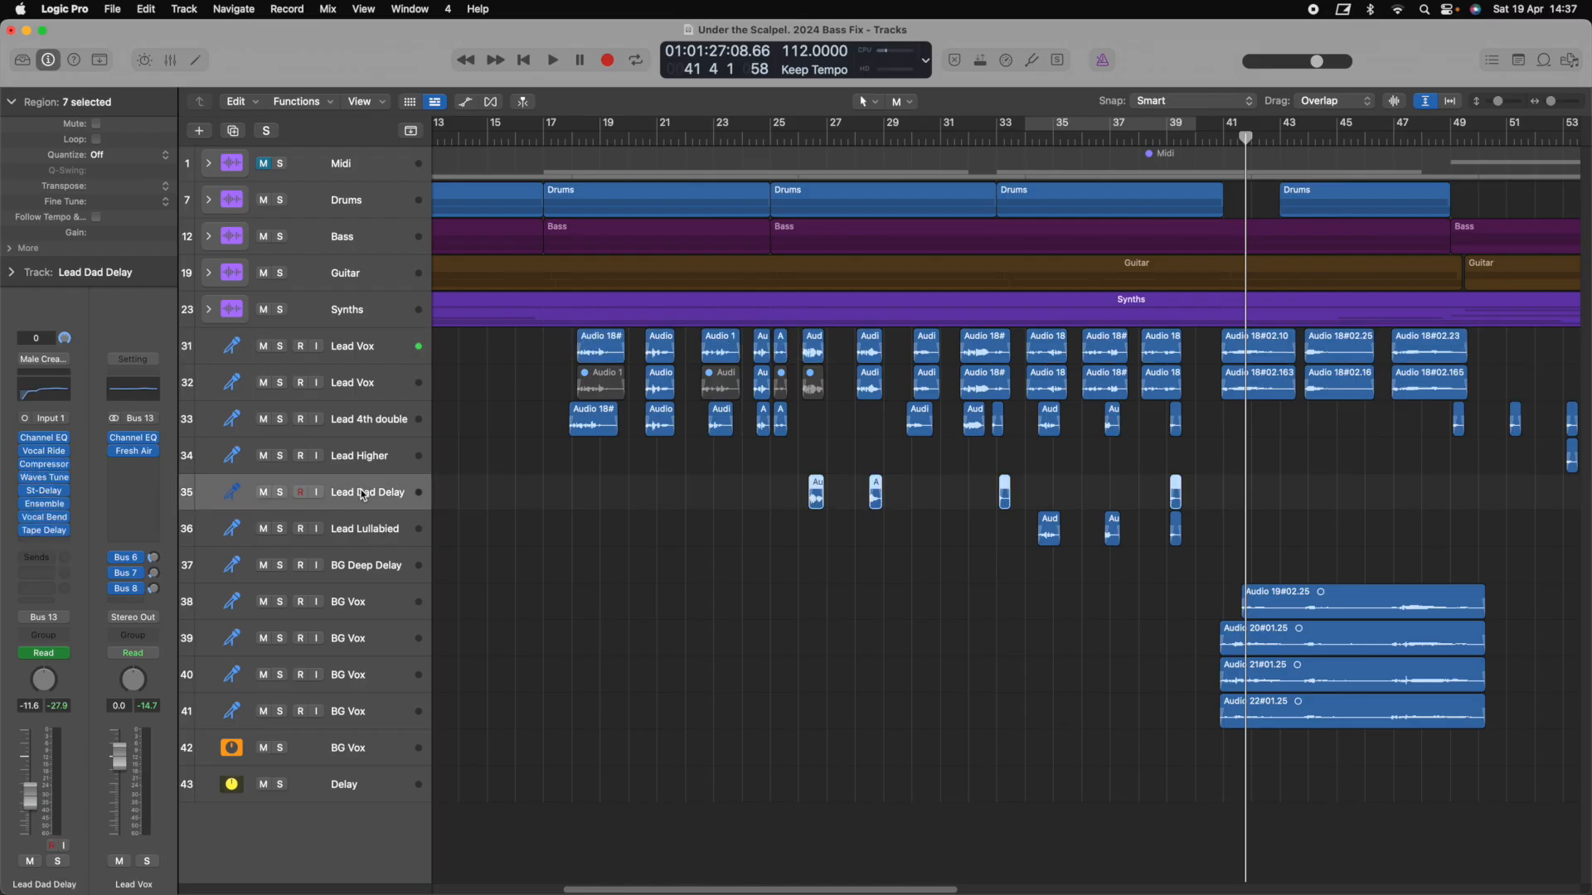
{"action": "left_click", "coordinate": [47, 519]}
{"action": "left_click", "coordinate": [975, 369]}
{"action": "left_click", "coordinate": [388, 385]}
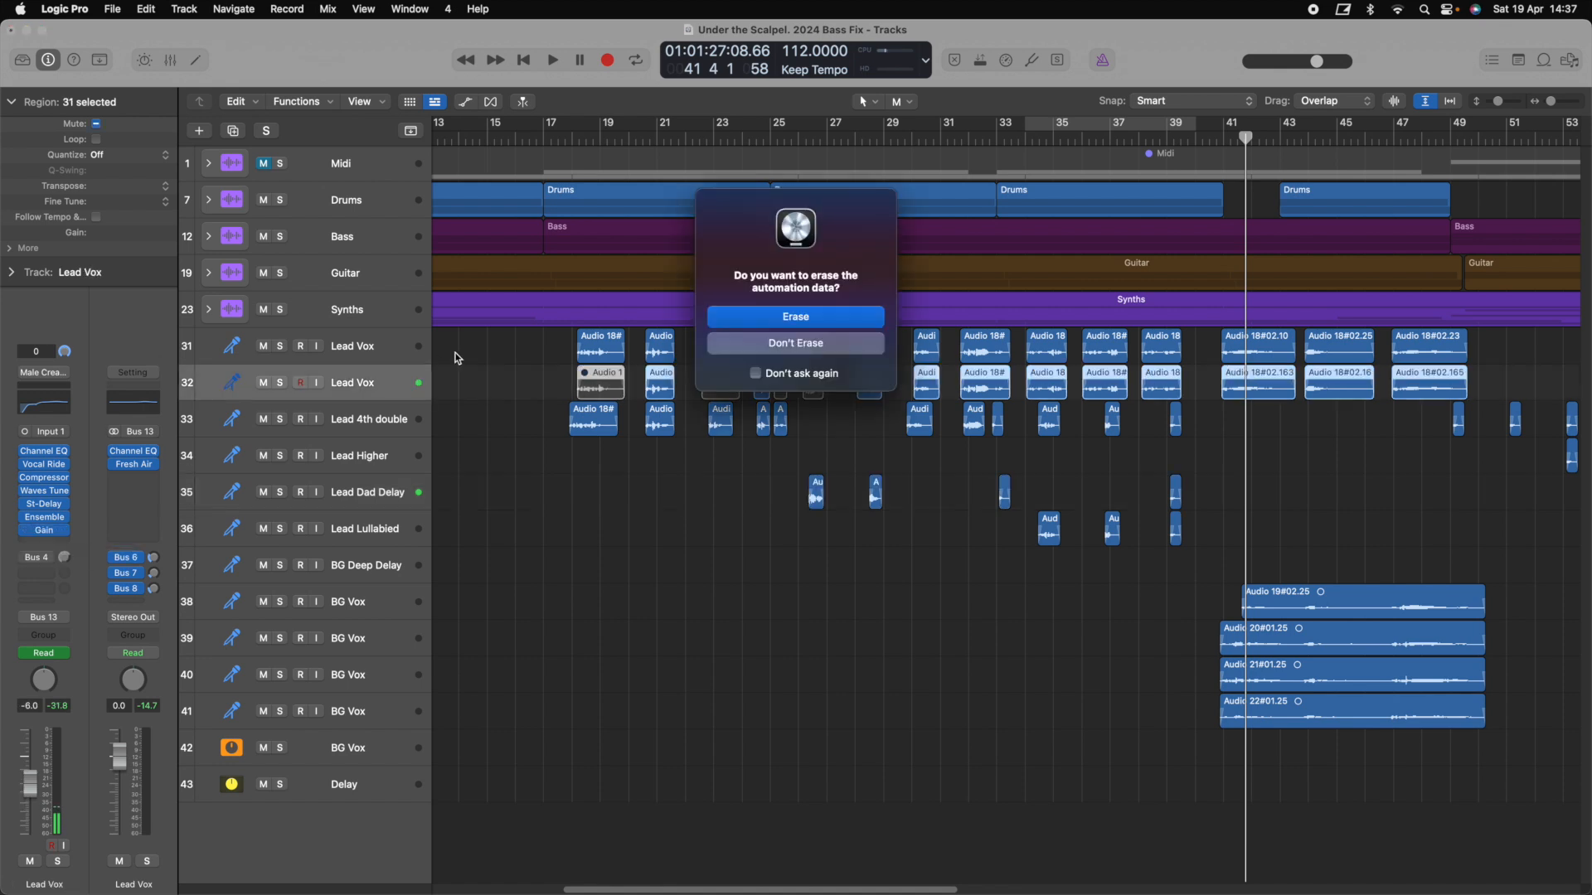
{"action": "left_click", "coordinate": [796, 318]}
{"action": "left_click", "coordinate": [385, 350]}
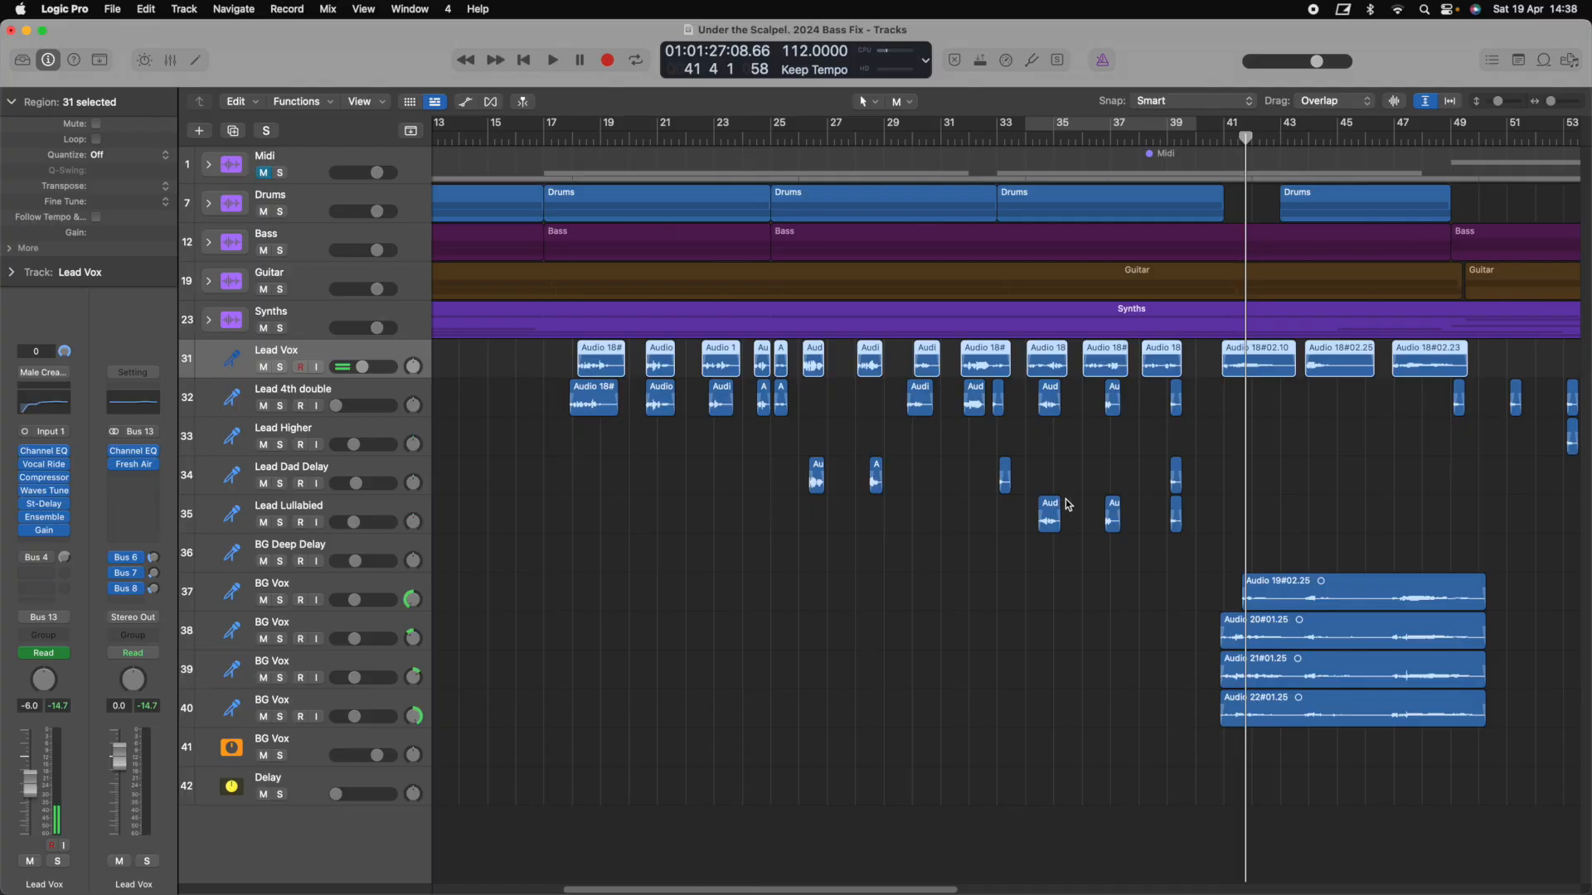
Solo the BG Vox tracks and play them, taking Lead Vox out of solo
{"action": "left_click", "coordinate": [376, 466]}
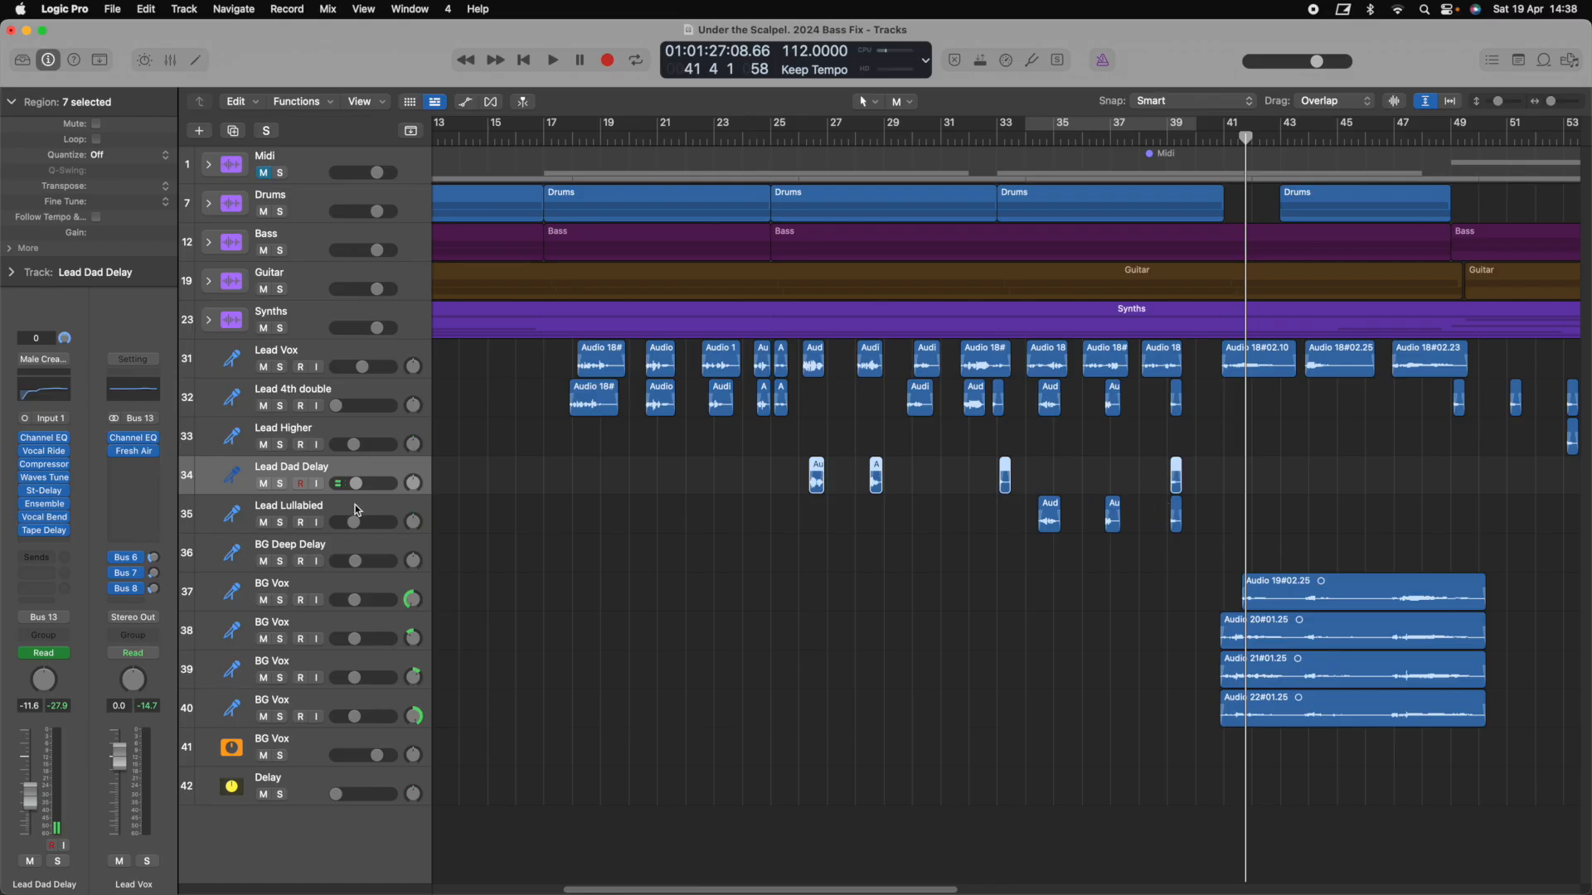
{"action": "left_click", "coordinate": [308, 519]}
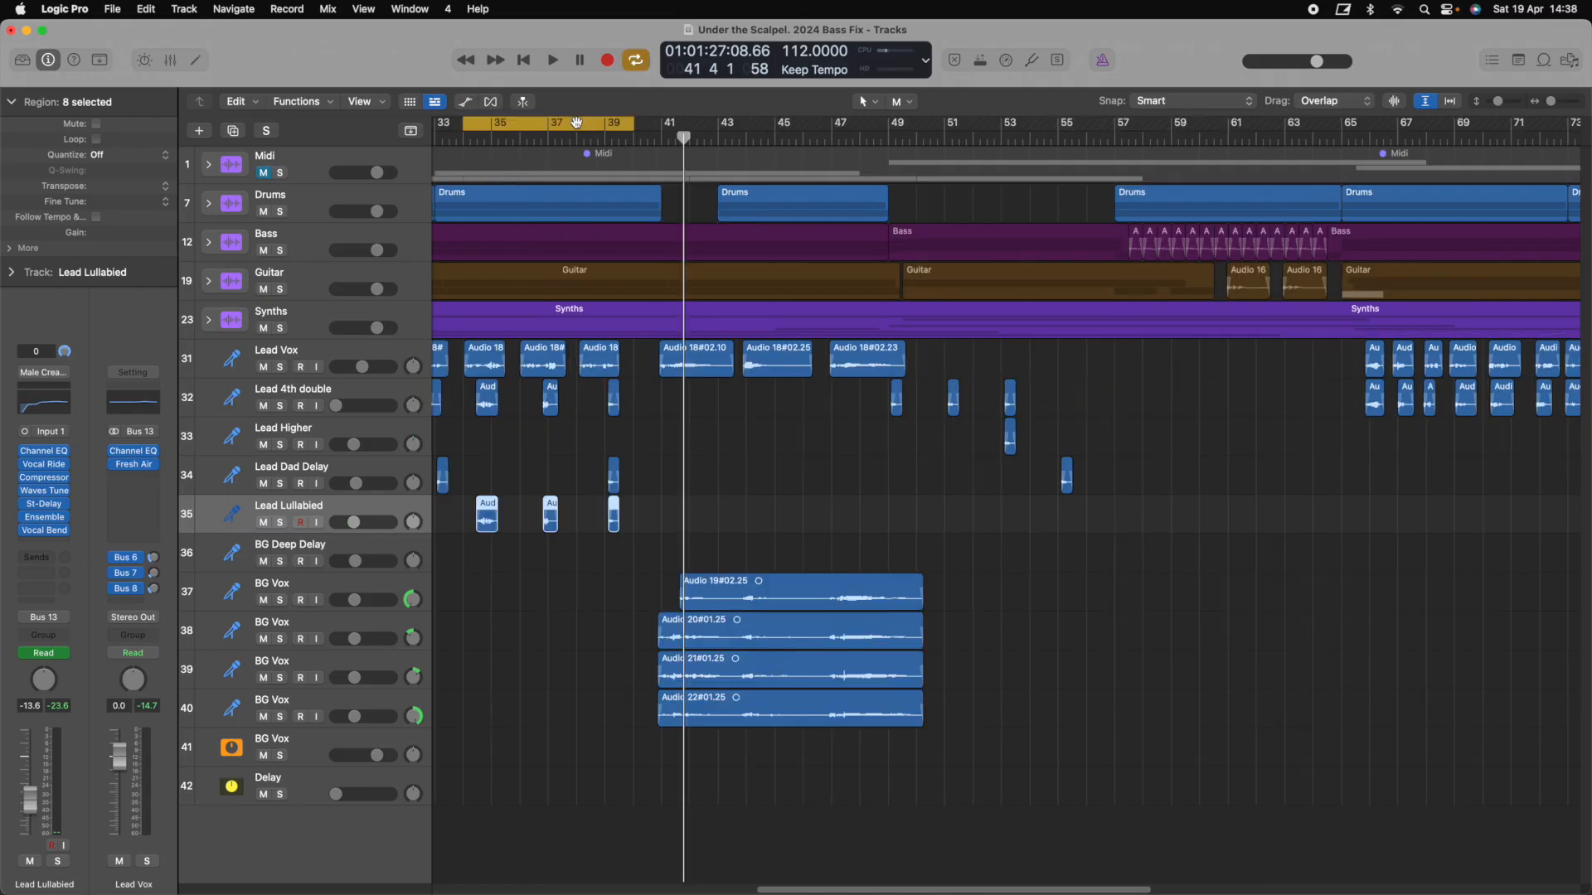
{"action": "left_click_drag", "start_coordinate": [577, 122], "coordinate": [801, 122]}
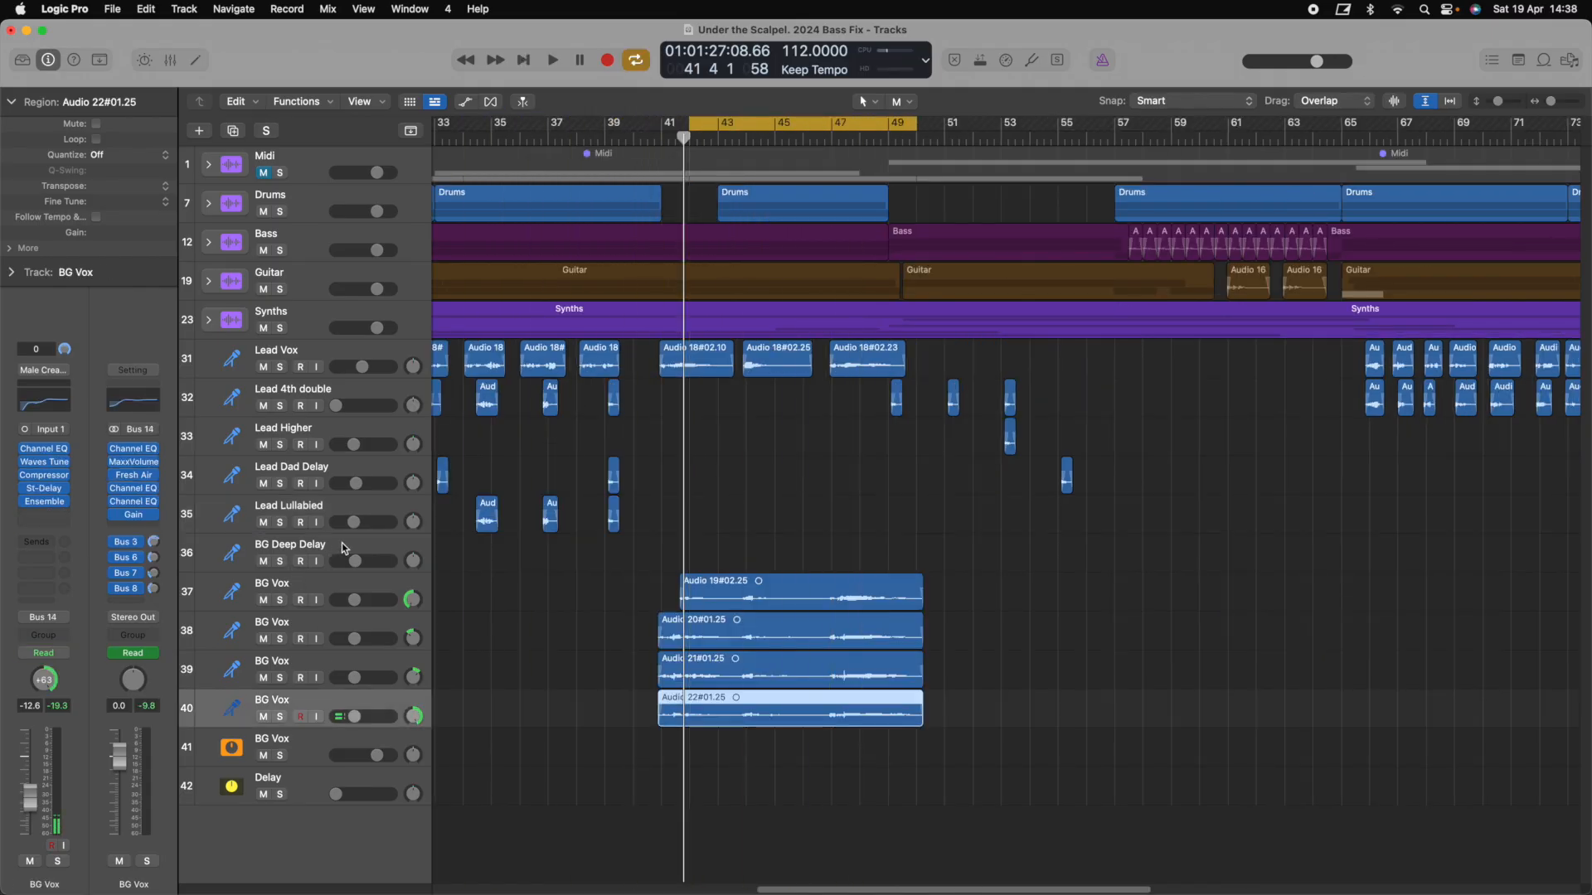
{"action": "left_click", "coordinate": [341, 547]}
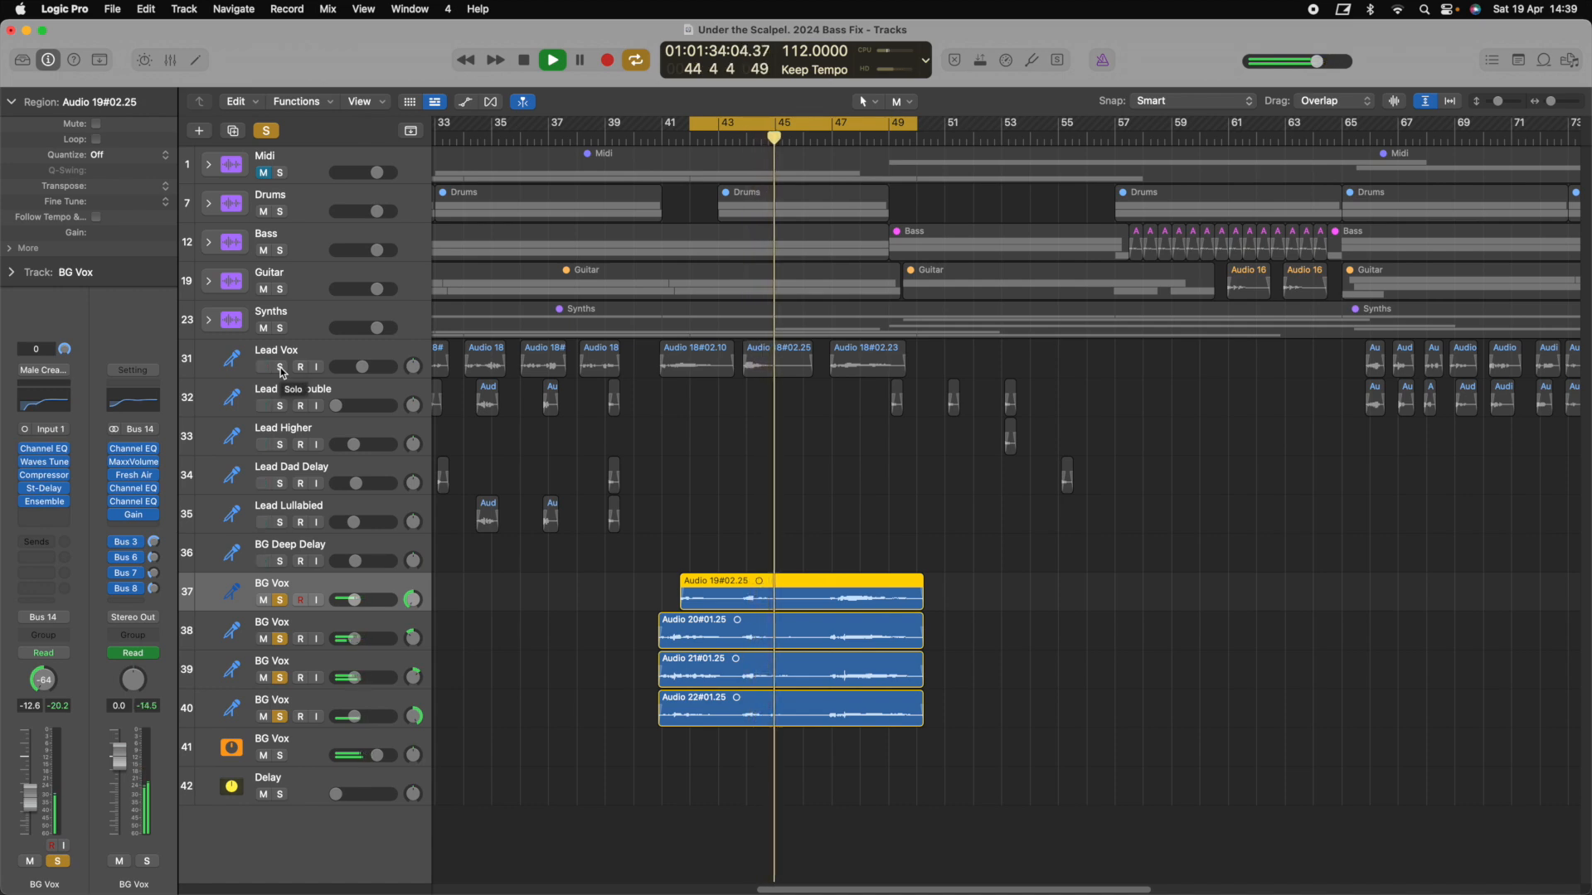
{"action": "key", "text": "space"}
{"action": "left_click", "coordinate": [282, 367]}
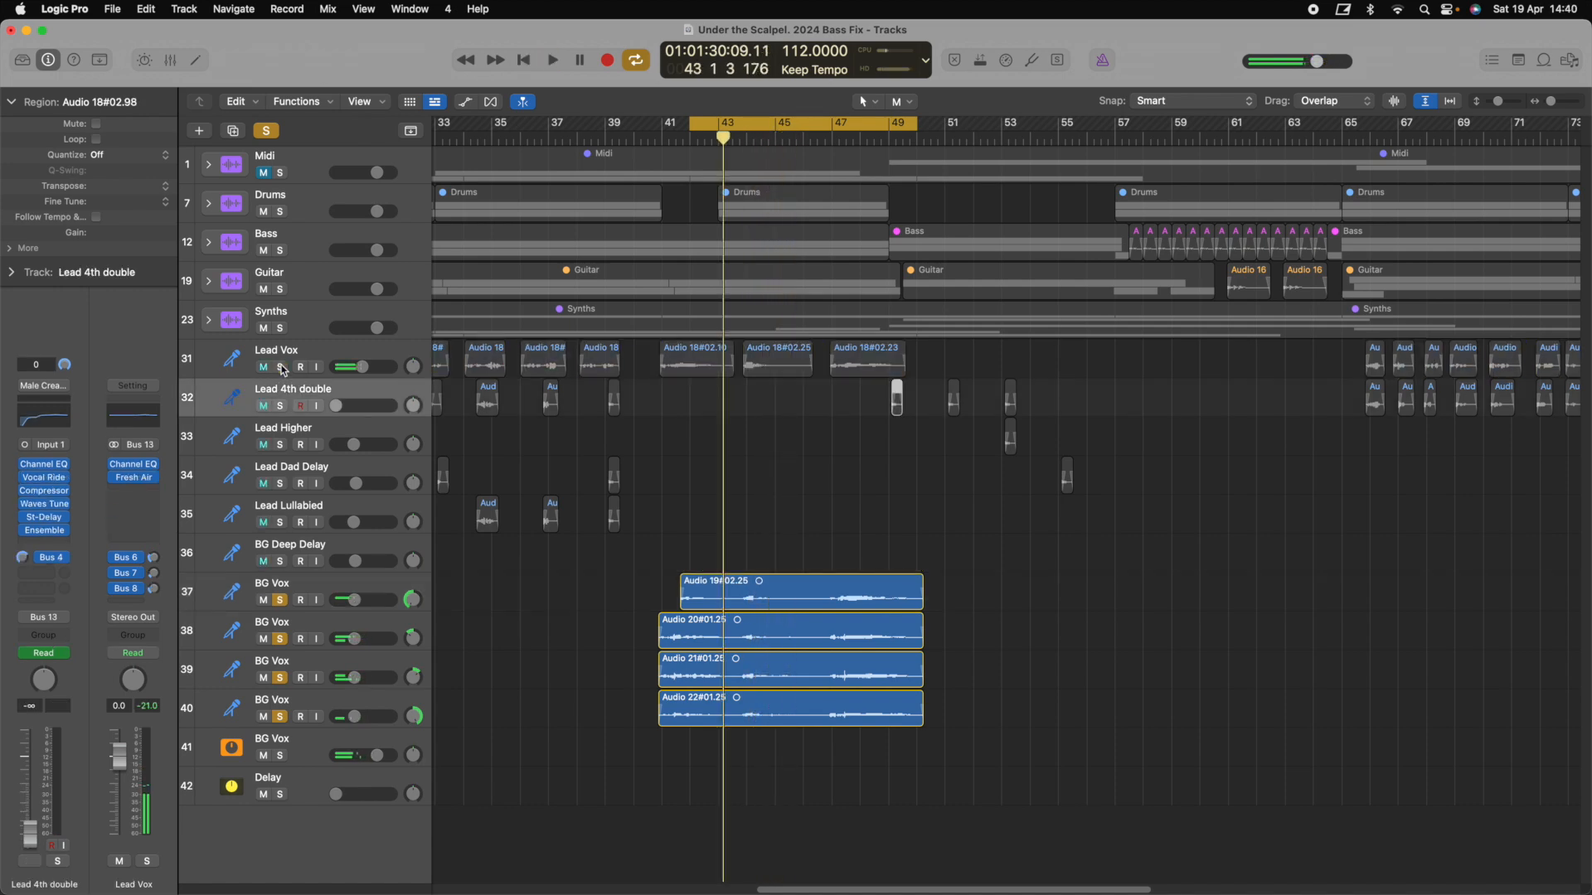
Select Lead Vox, then the first, last and second BG Vox tracks
{"action": "left_click", "coordinate": [323, 352]}
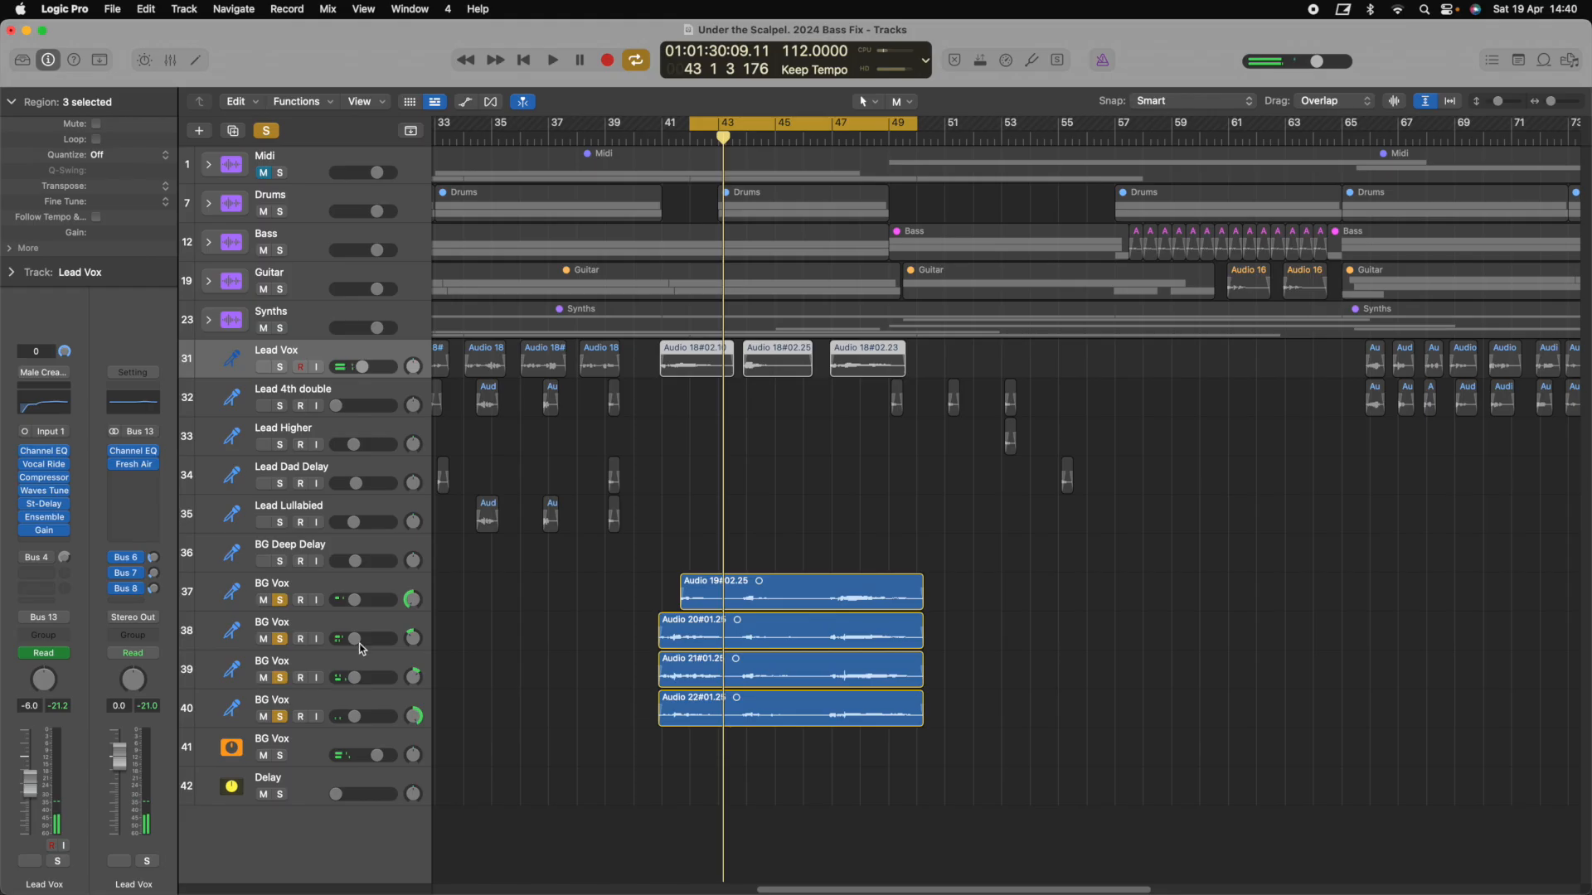
{"action": "left_click", "coordinate": [361, 707]}
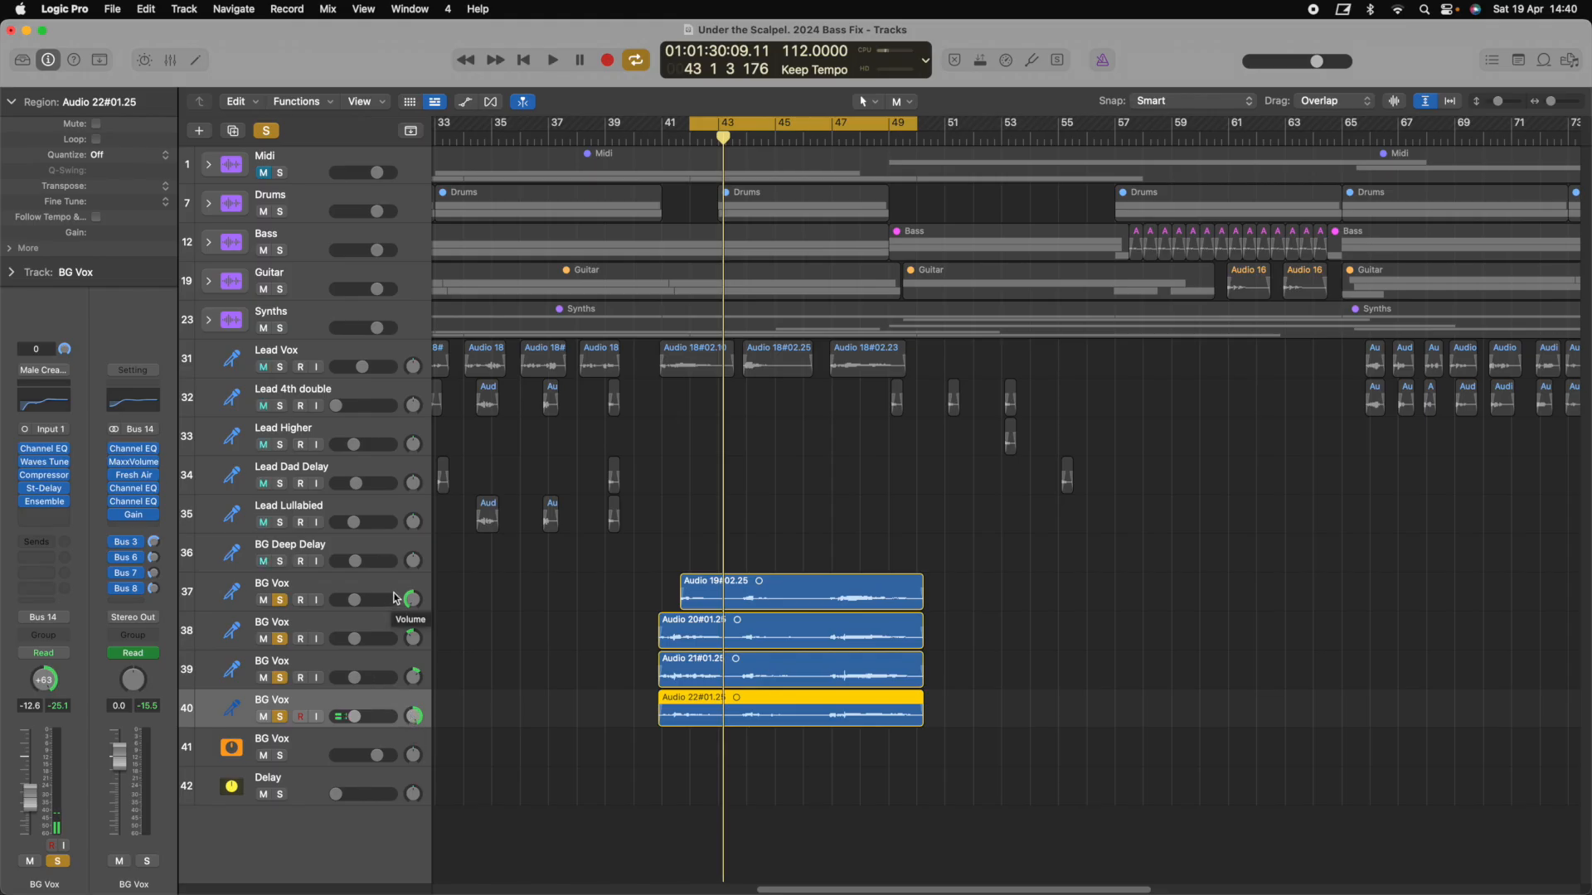
{"action": "left_click", "coordinate": [397, 597]}
{"action": "left_click", "coordinate": [396, 710]}
{"action": "left_click", "coordinate": [355, 627]}
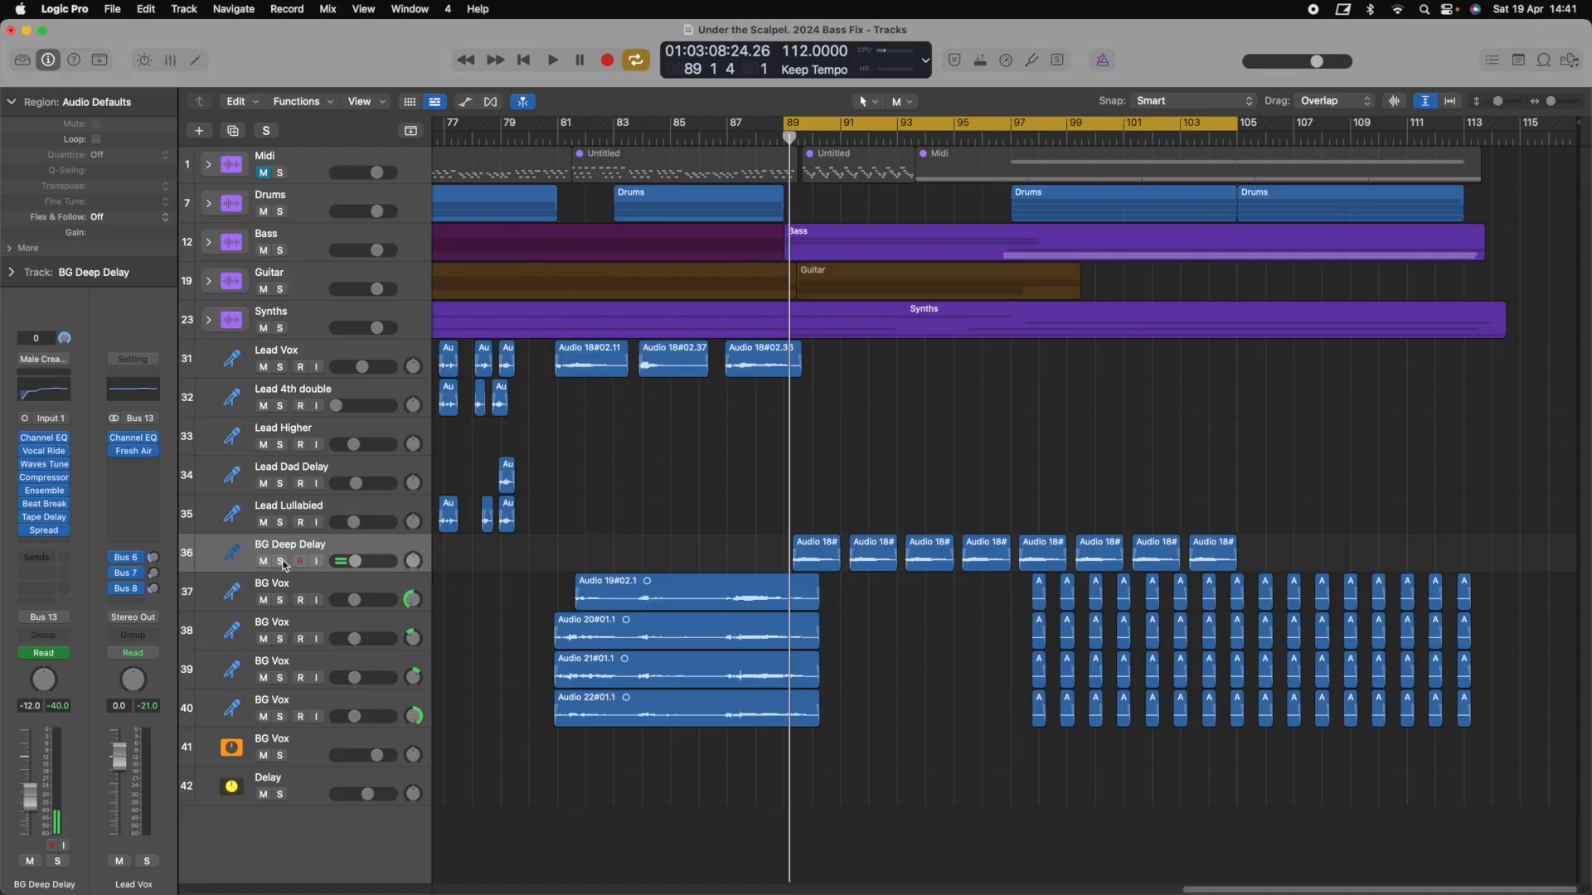
Solo track 36, BG Deep Delay, with the playhead near bar 89
{"action": "left_click", "coordinate": [281, 562]}
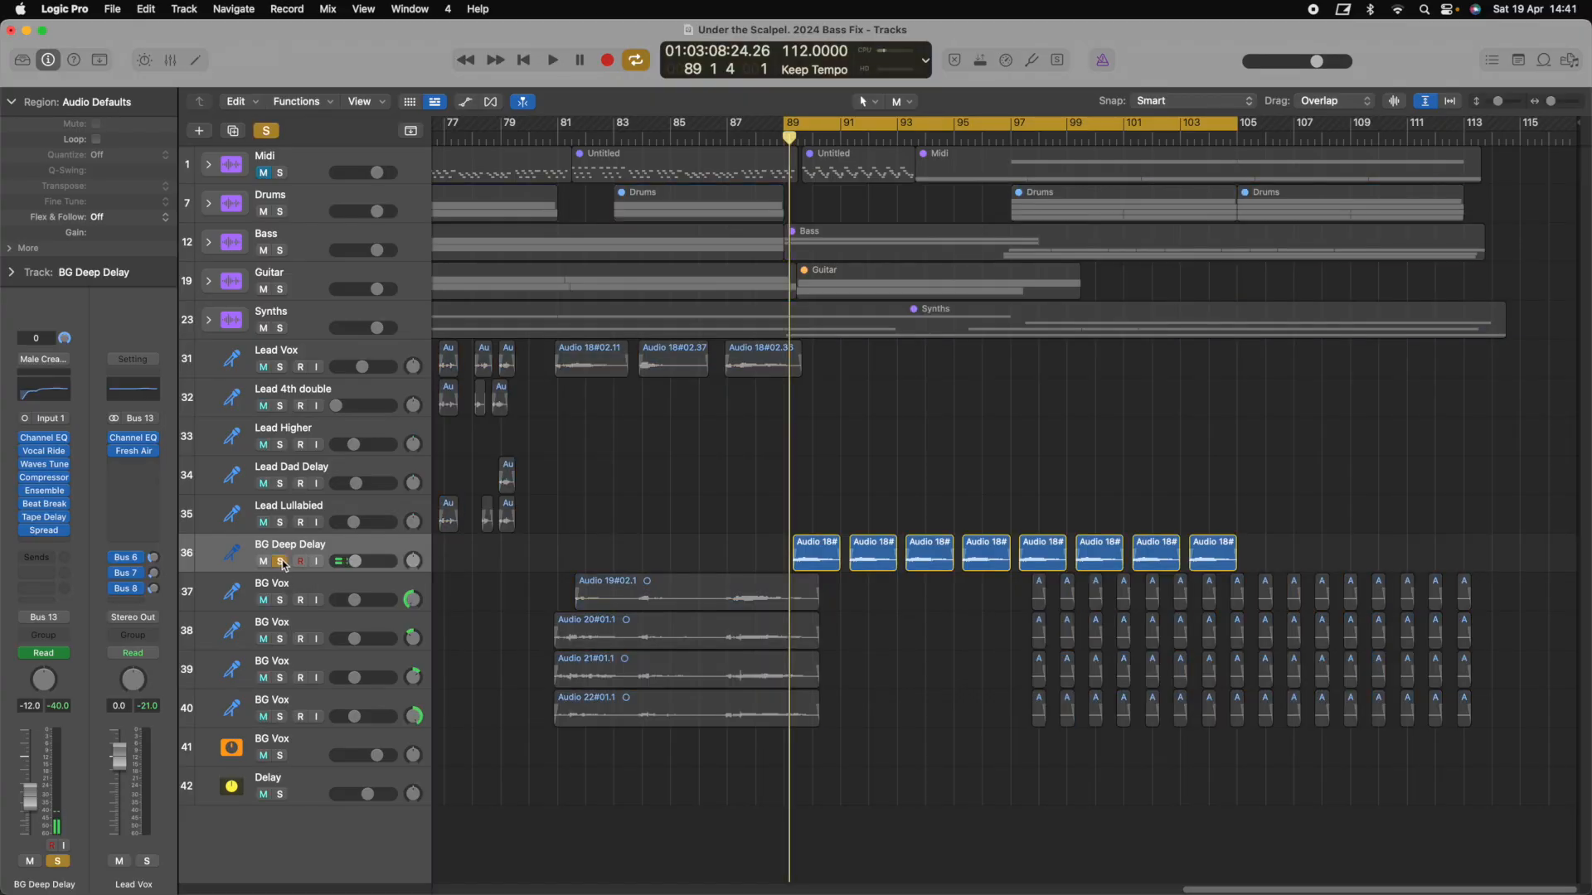
Play BG Deep Delay alone from bar 89, stopping at bar 92
{"action": "key", "text": "space"}
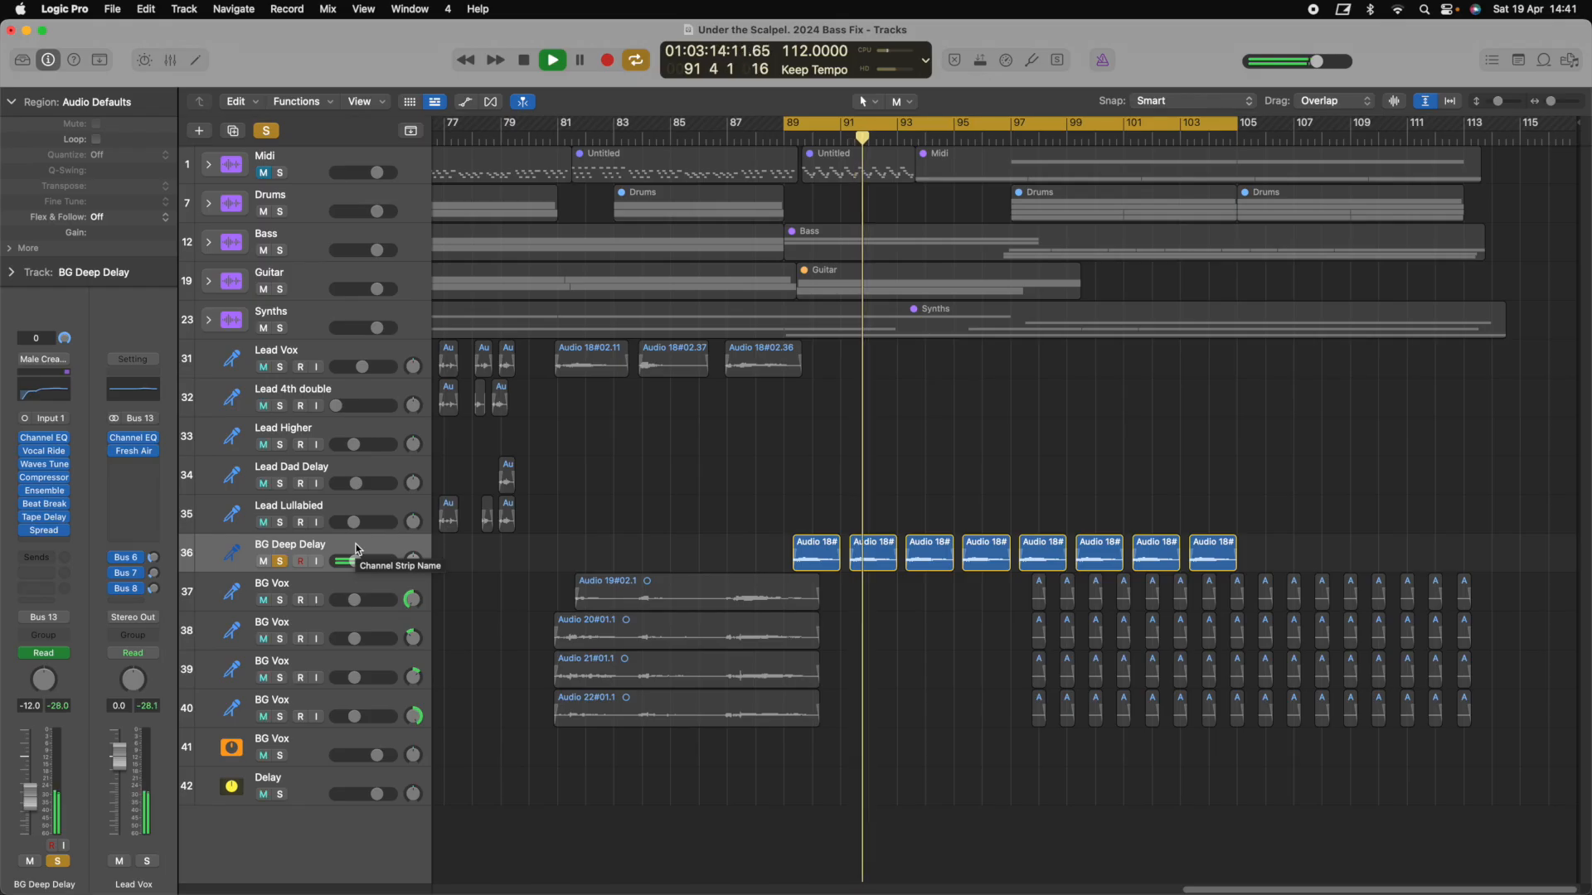
{"action": "key", "text": "space"}
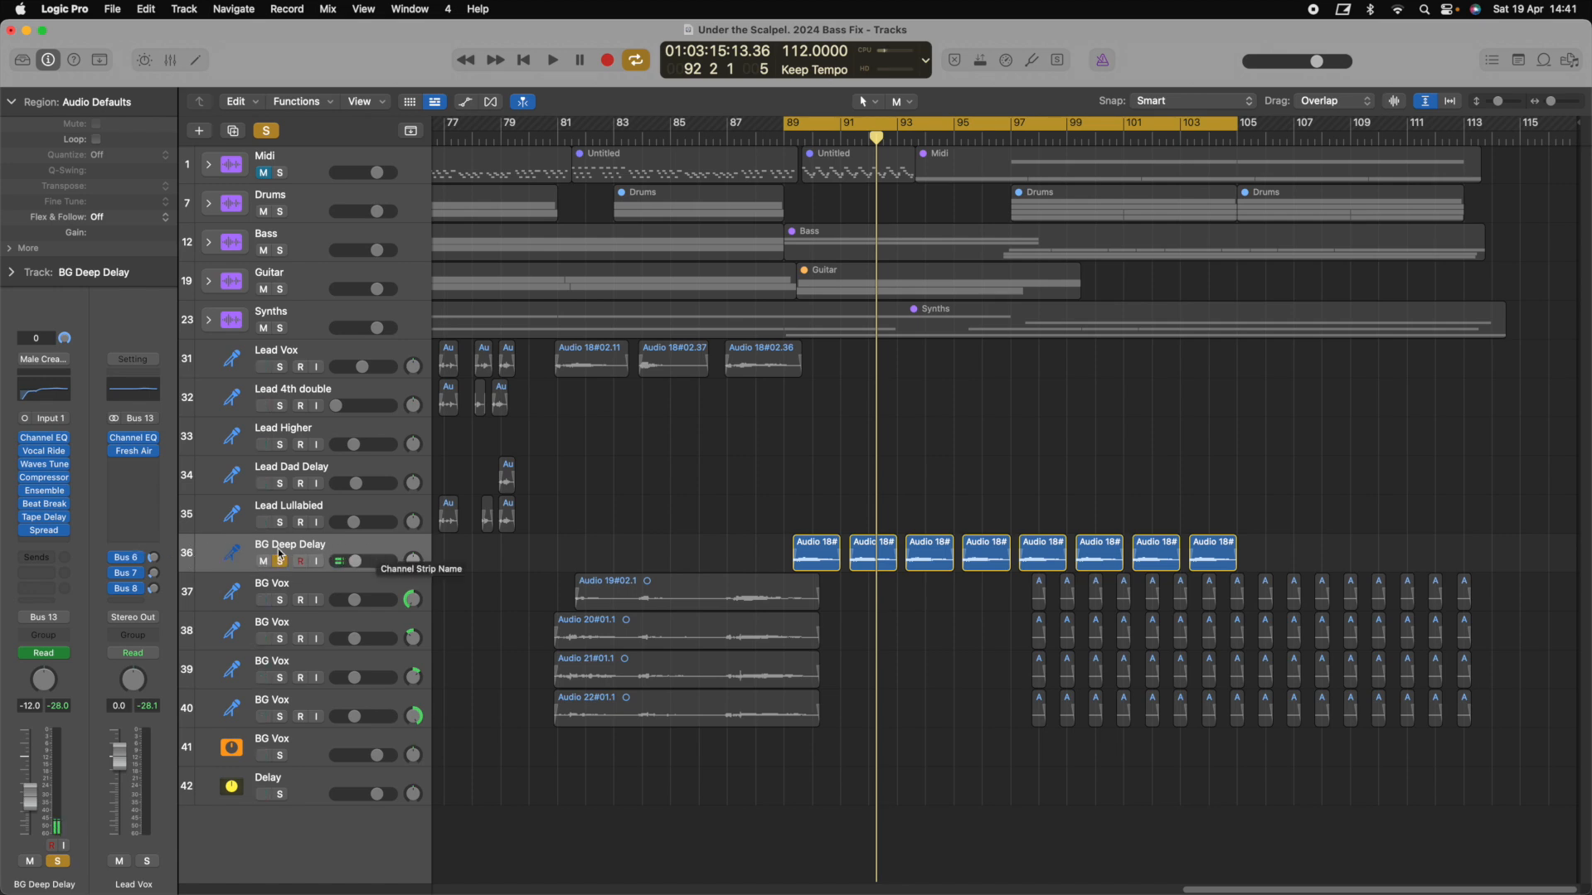
Insert a stereo Pitch Shifter in an empty slot on BG Deep Delay and view its presets
{"action": "left_click", "coordinate": [61, 541]}
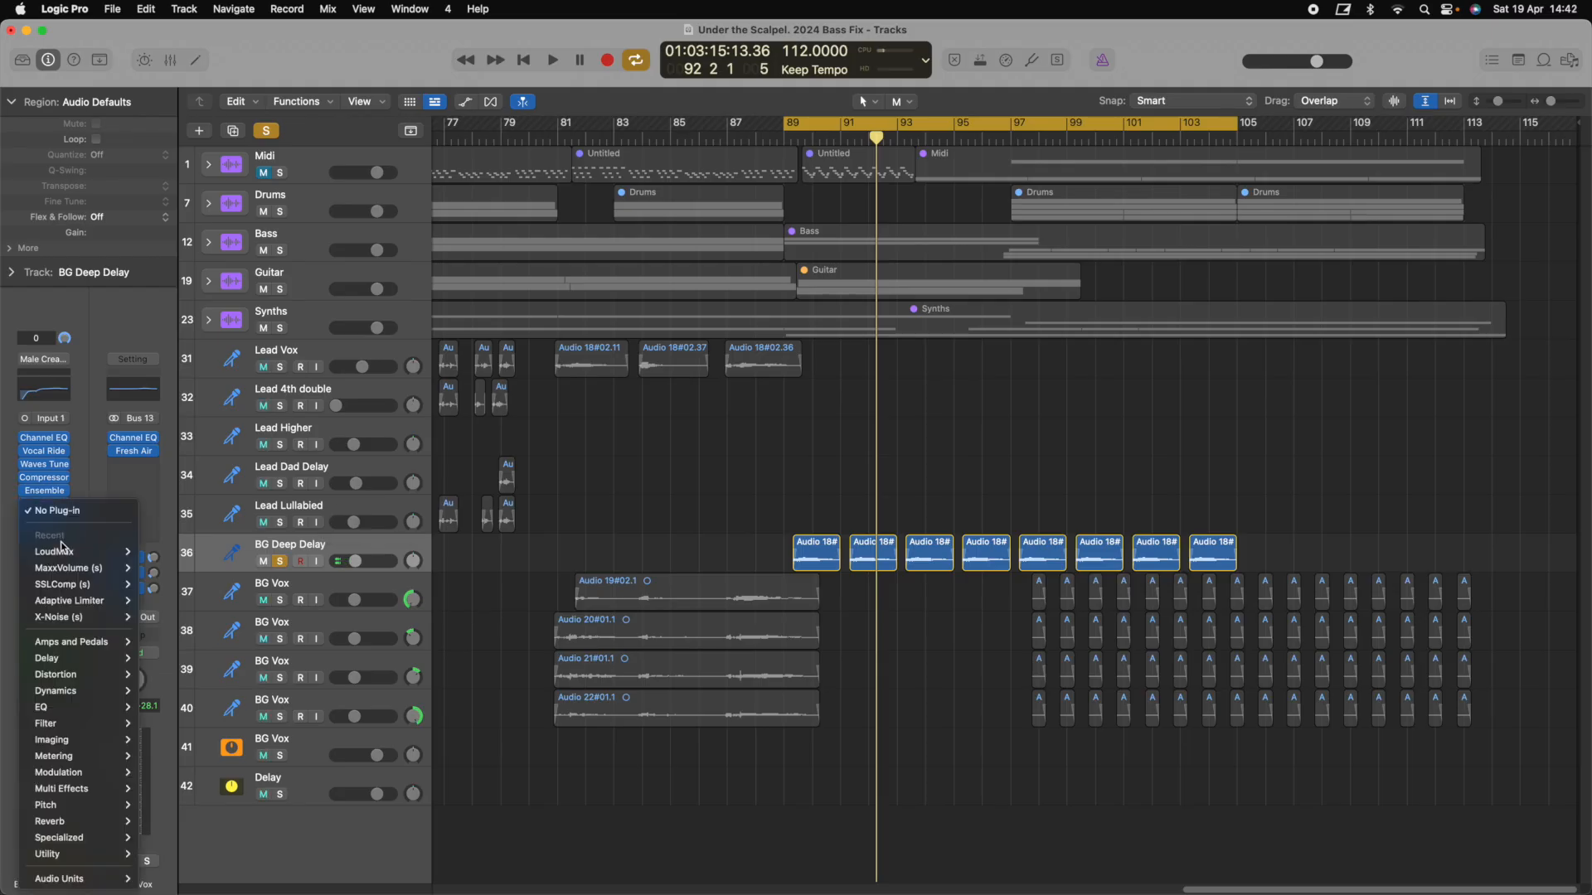
{"action": "mouse_move", "coordinate": [67, 805]}
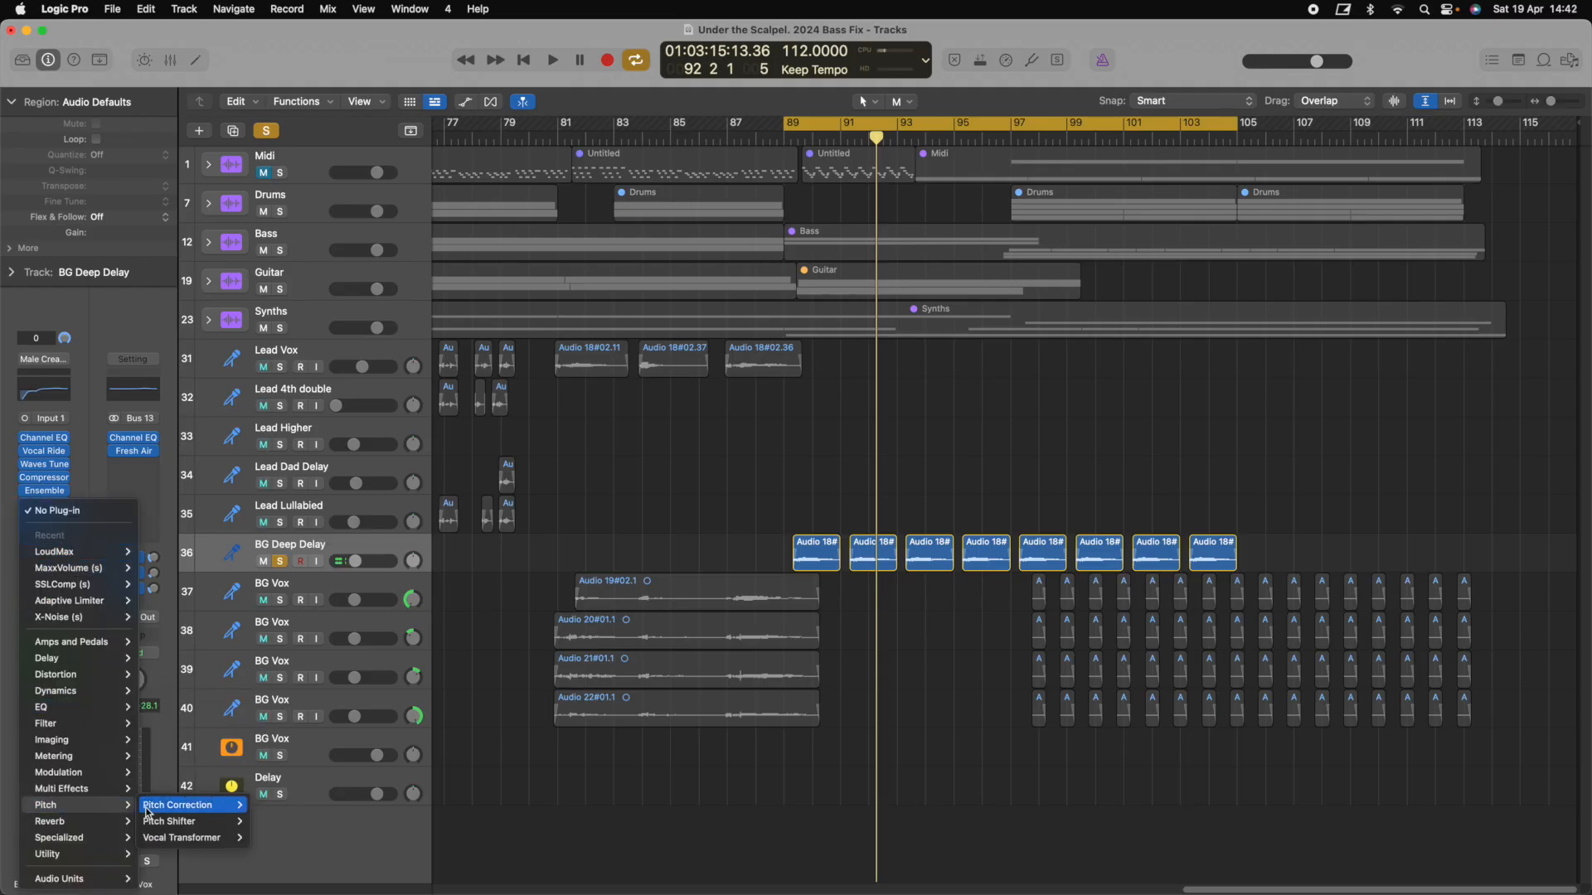
{"action": "mouse_move", "coordinate": [207, 811]}
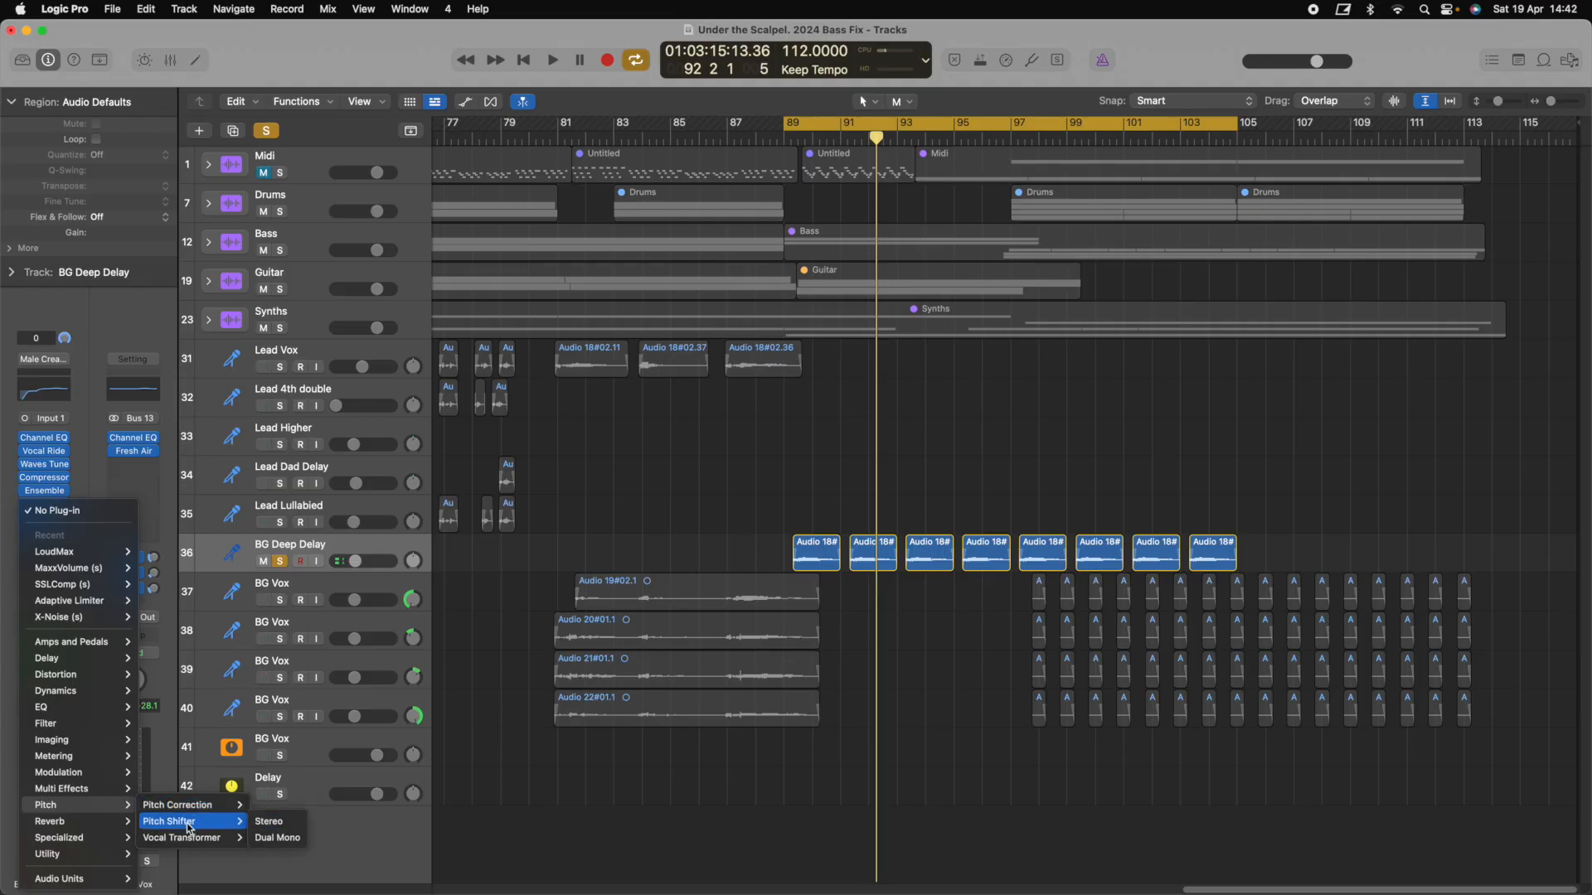
{"action": "mouse_move", "coordinate": [206, 842]}
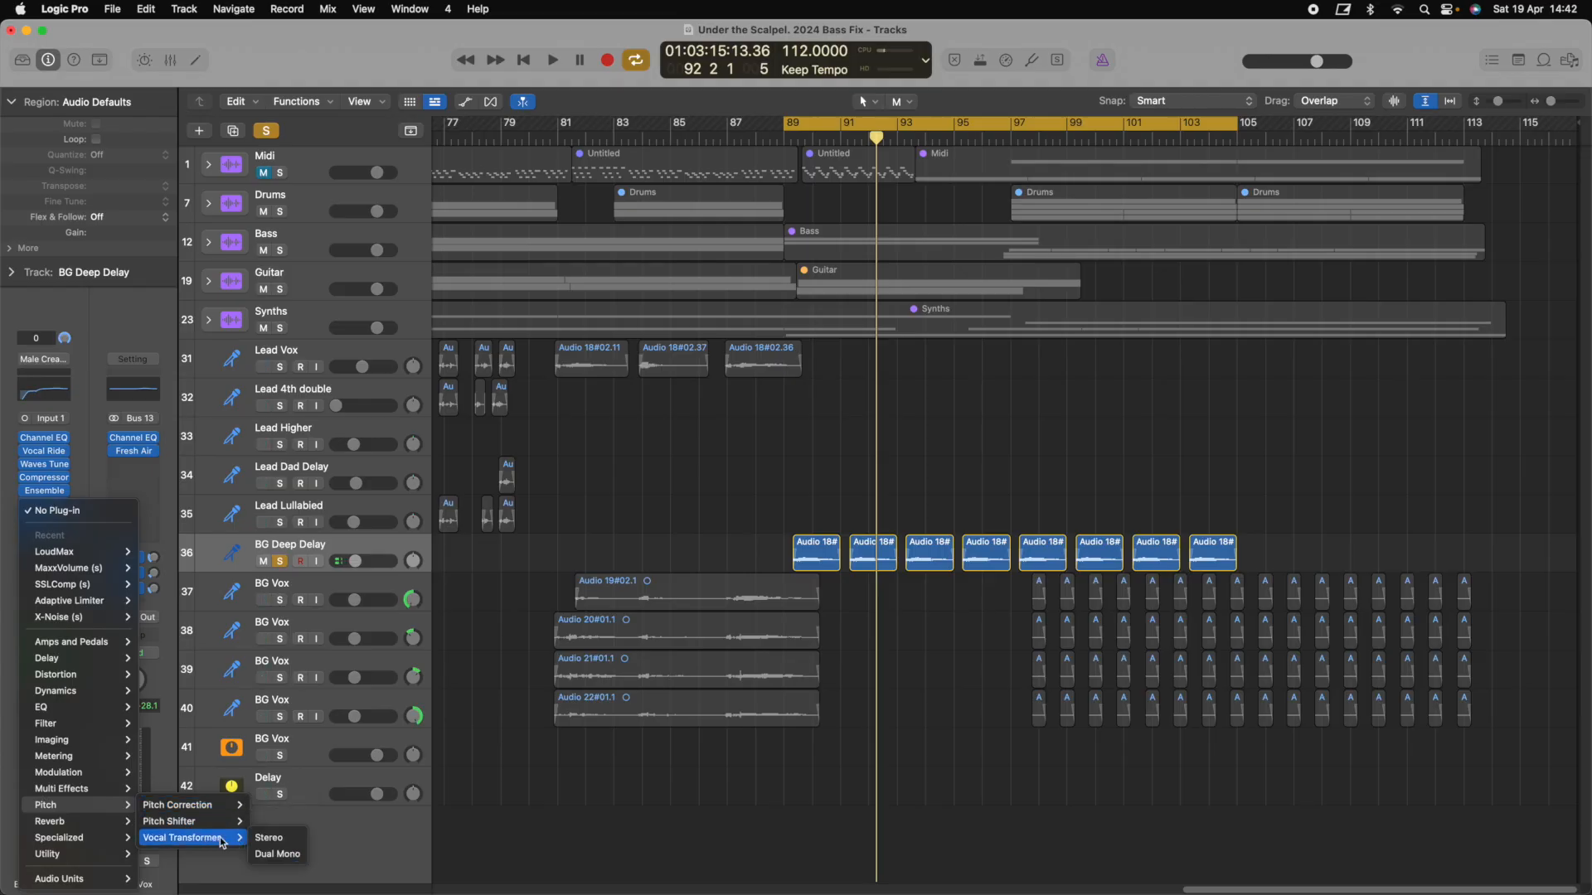
{"action": "left_click", "coordinate": [269, 838]}
{"action": "left_click", "coordinate": [749, 242]}
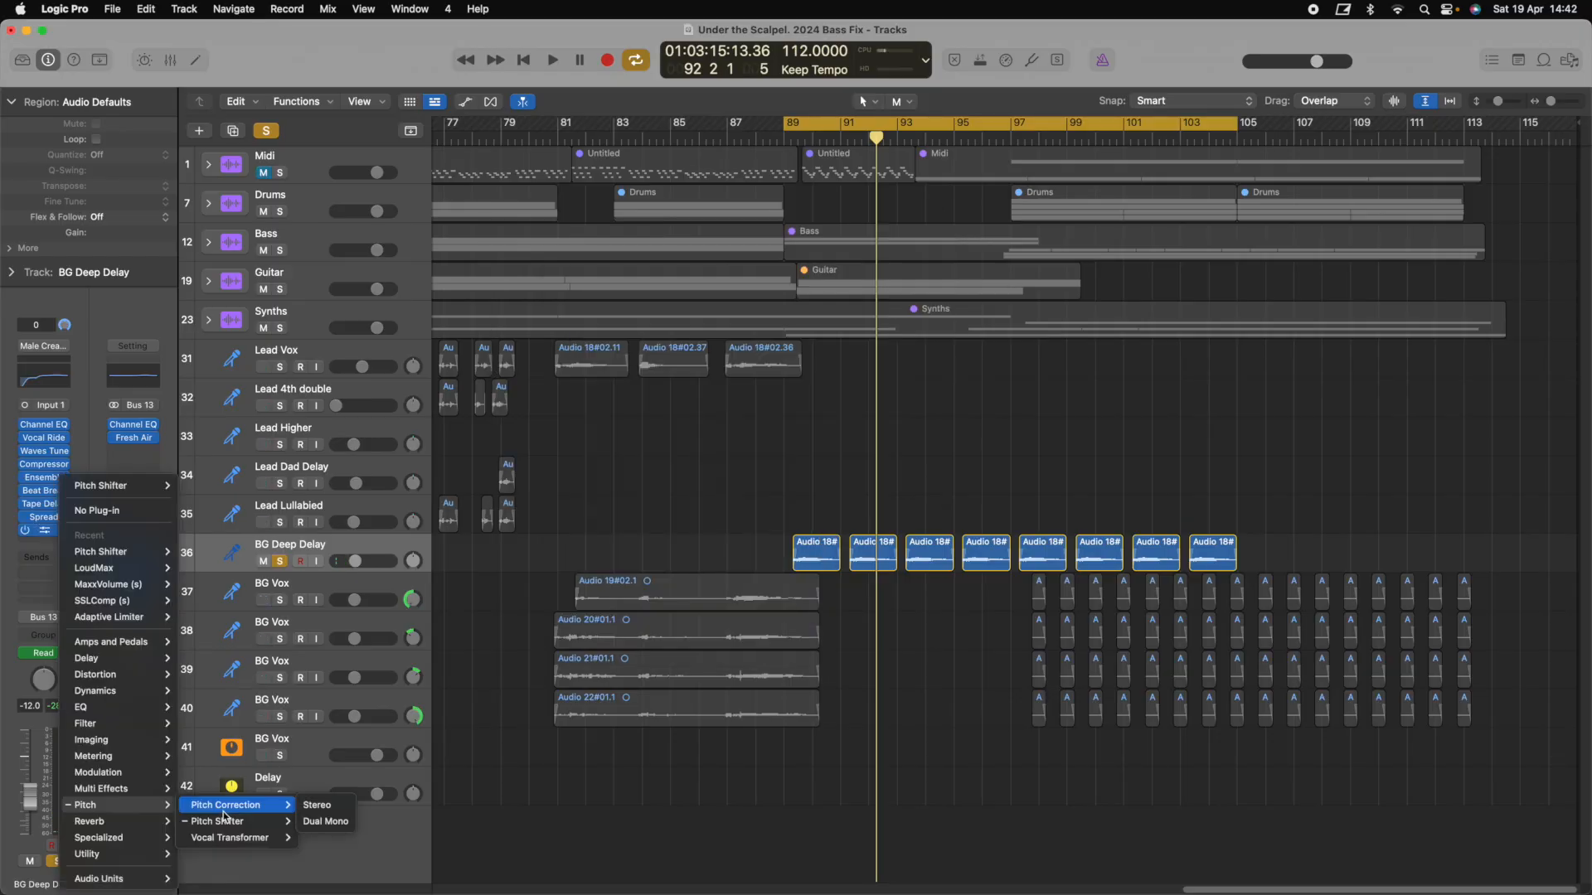
Add a stereo Vocal Transformer and view its presets, then select all eight BG Deep Delay regions
{"action": "mouse_move", "coordinate": [237, 837]}
{"action": "left_click", "coordinate": [327, 839]}
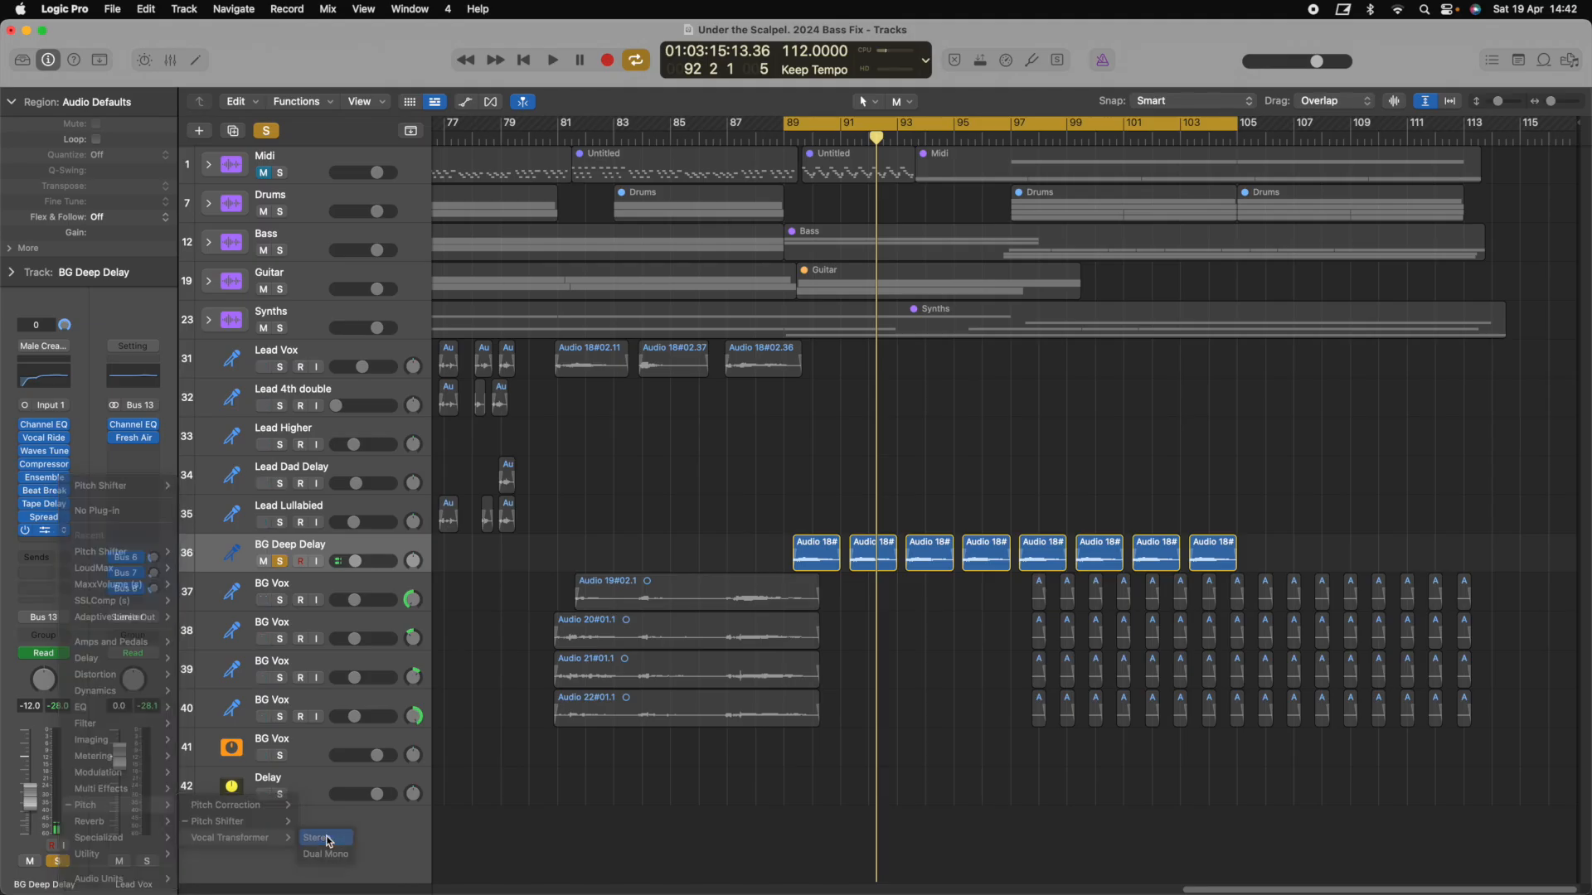
{"action": "left_click", "coordinate": [751, 245]}
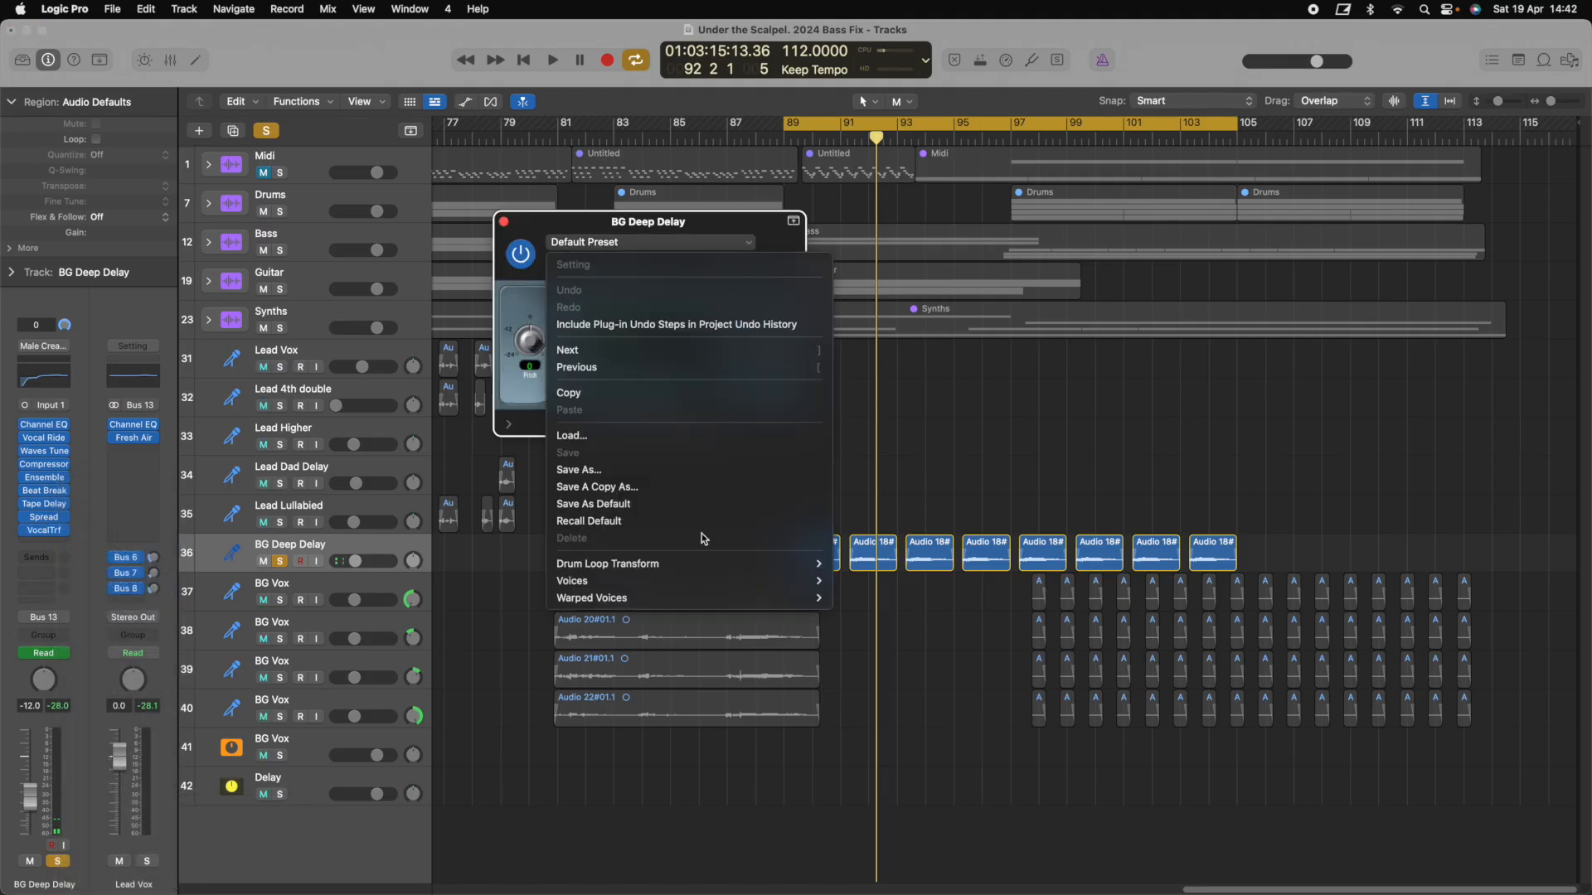
{"action": "mouse_move", "coordinate": [694, 582]}
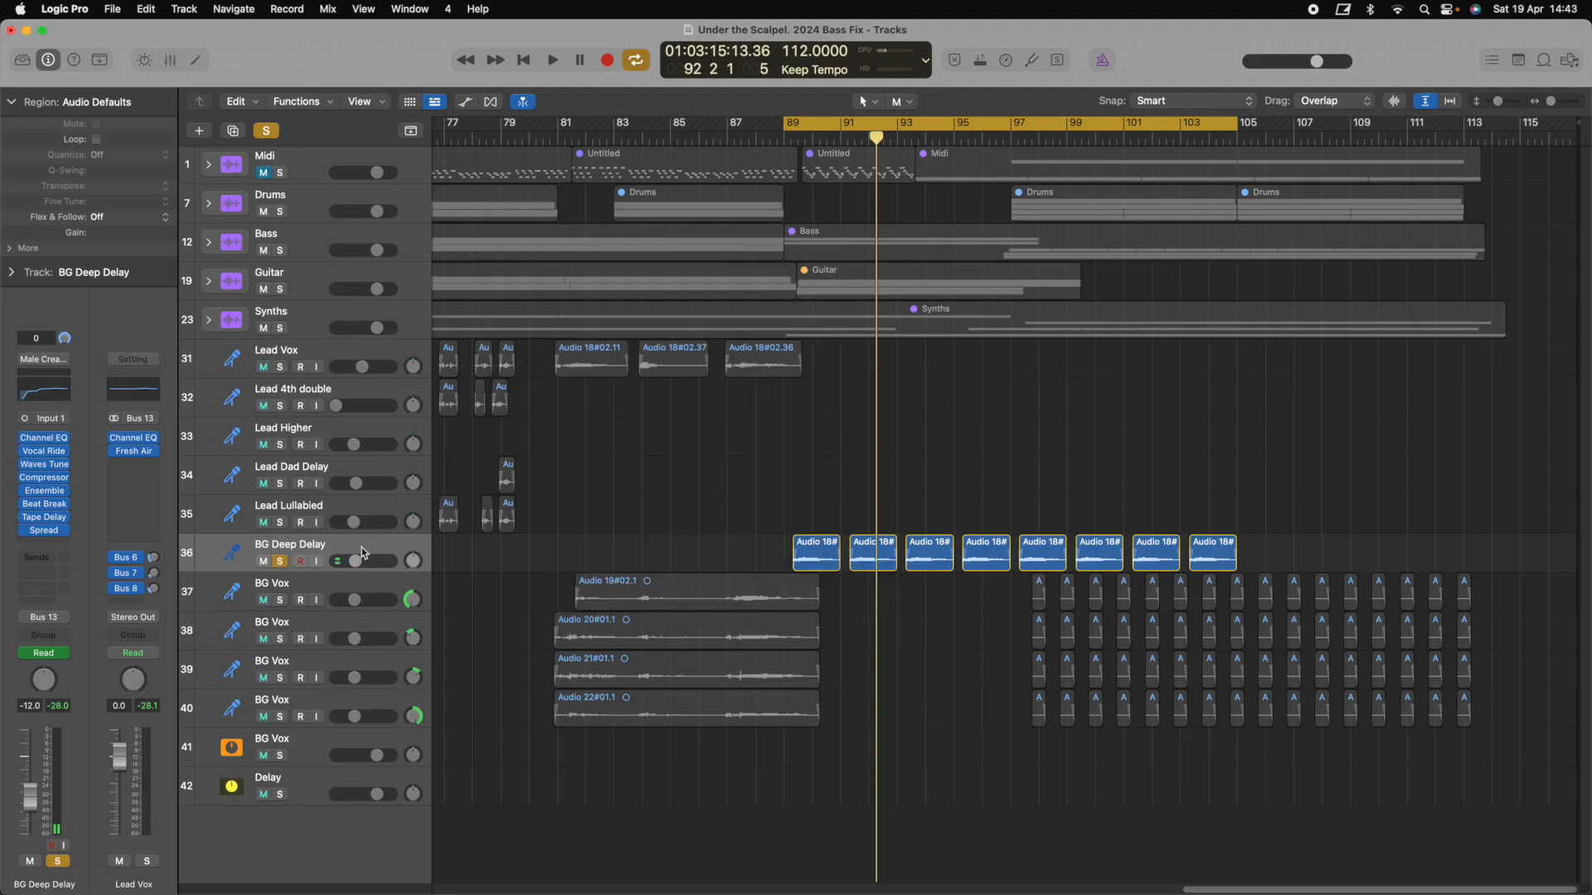
{"action": "left_click", "coordinate": [388, 548]}
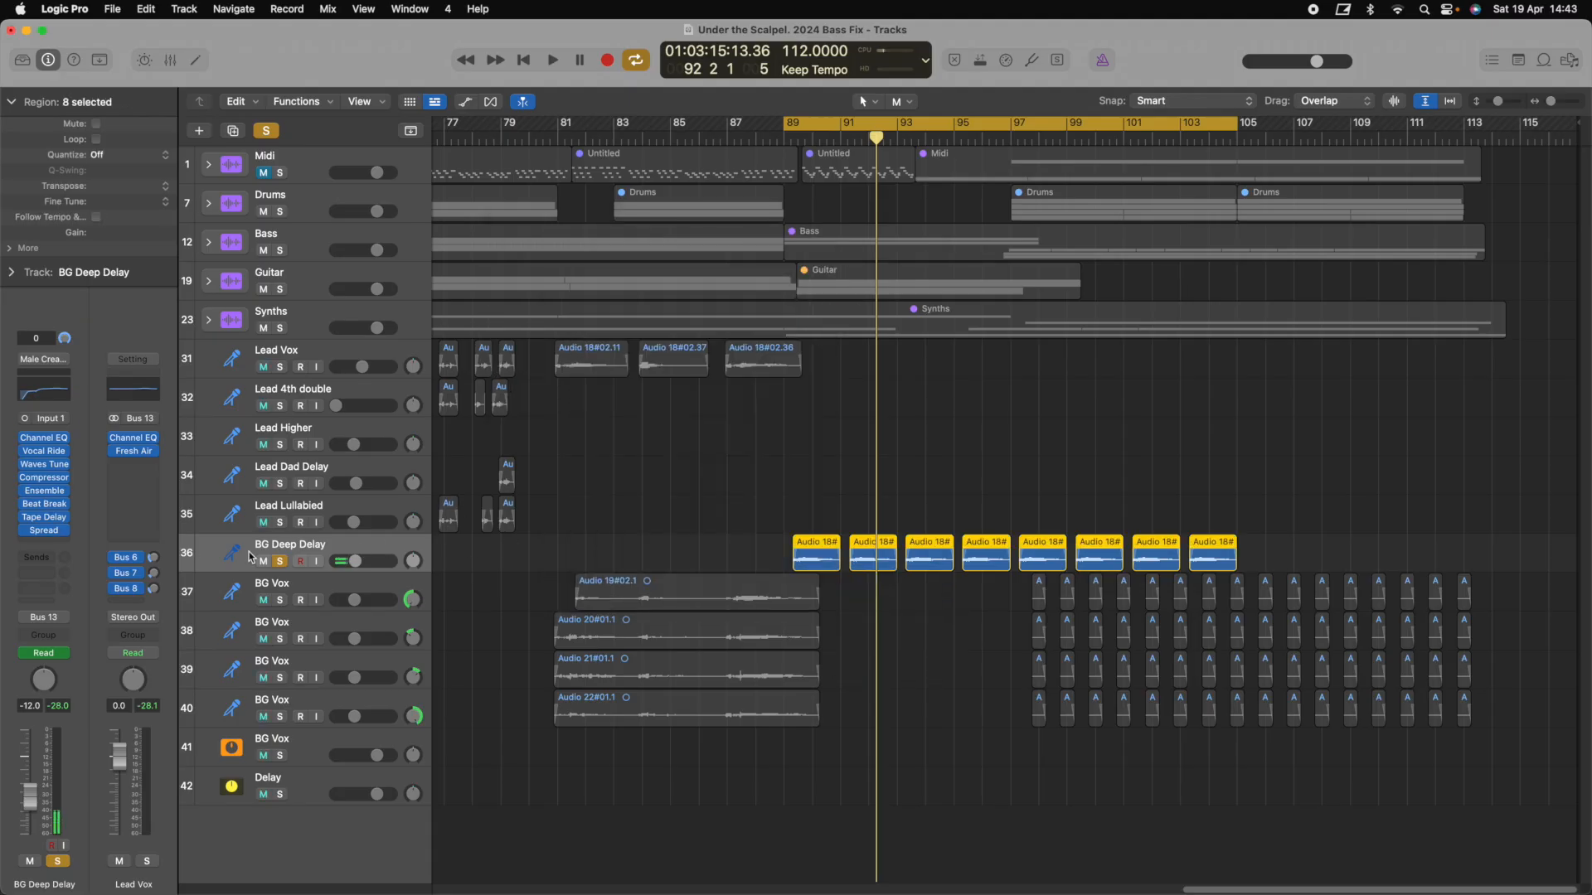
{"action": "left_click", "coordinate": [47, 503]}
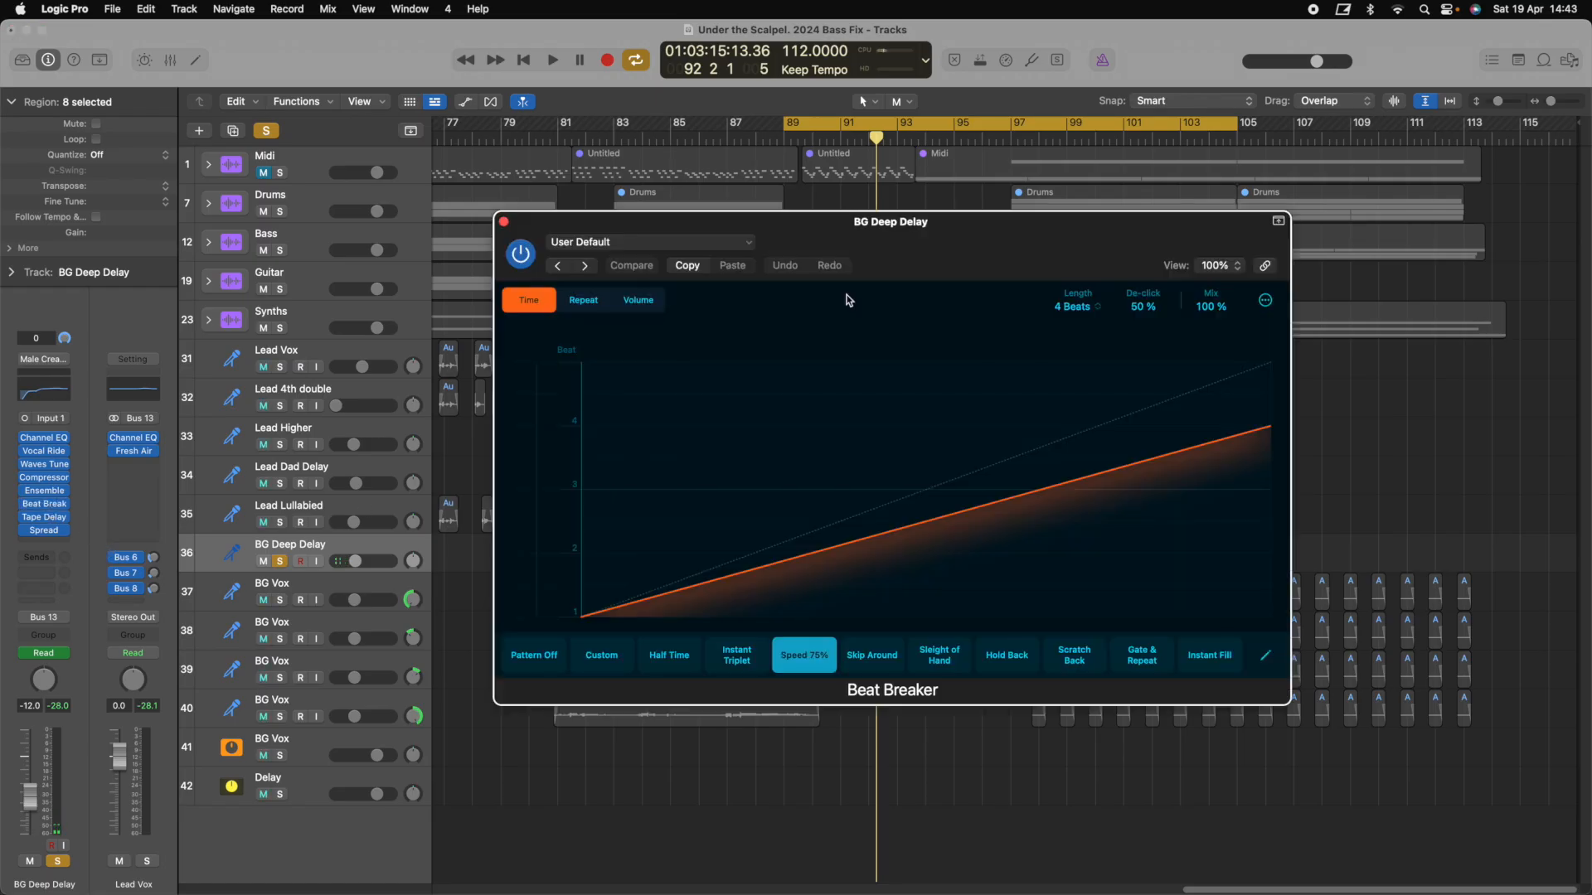
{"action": "left_click_drag", "start_coordinate": [819, 235], "coordinate": [994, 192]}
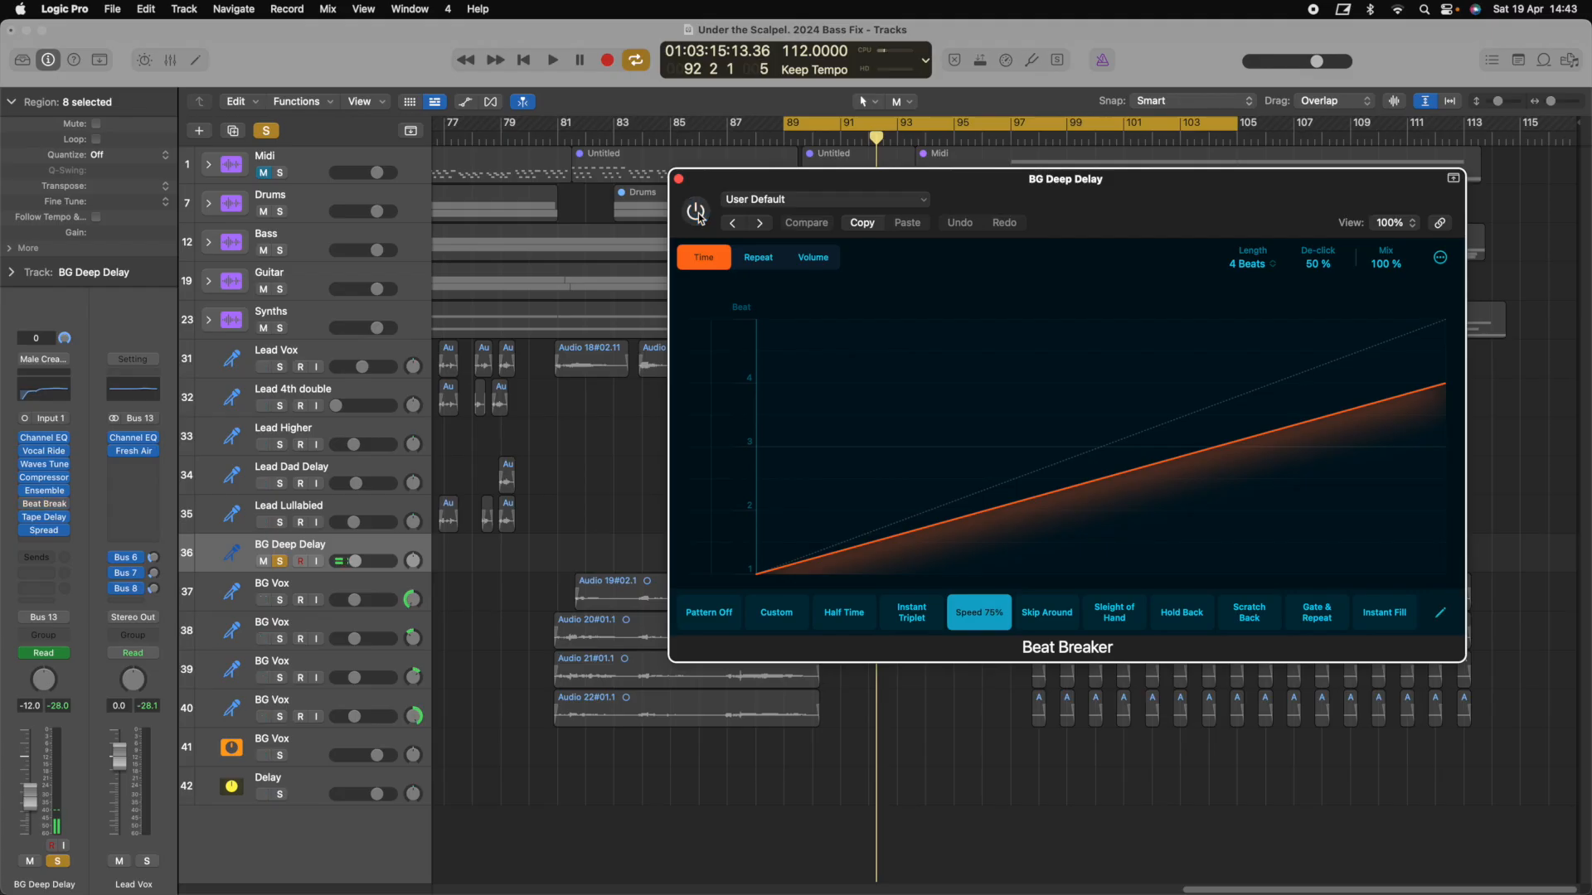
{"action": "key", "text": "space"}
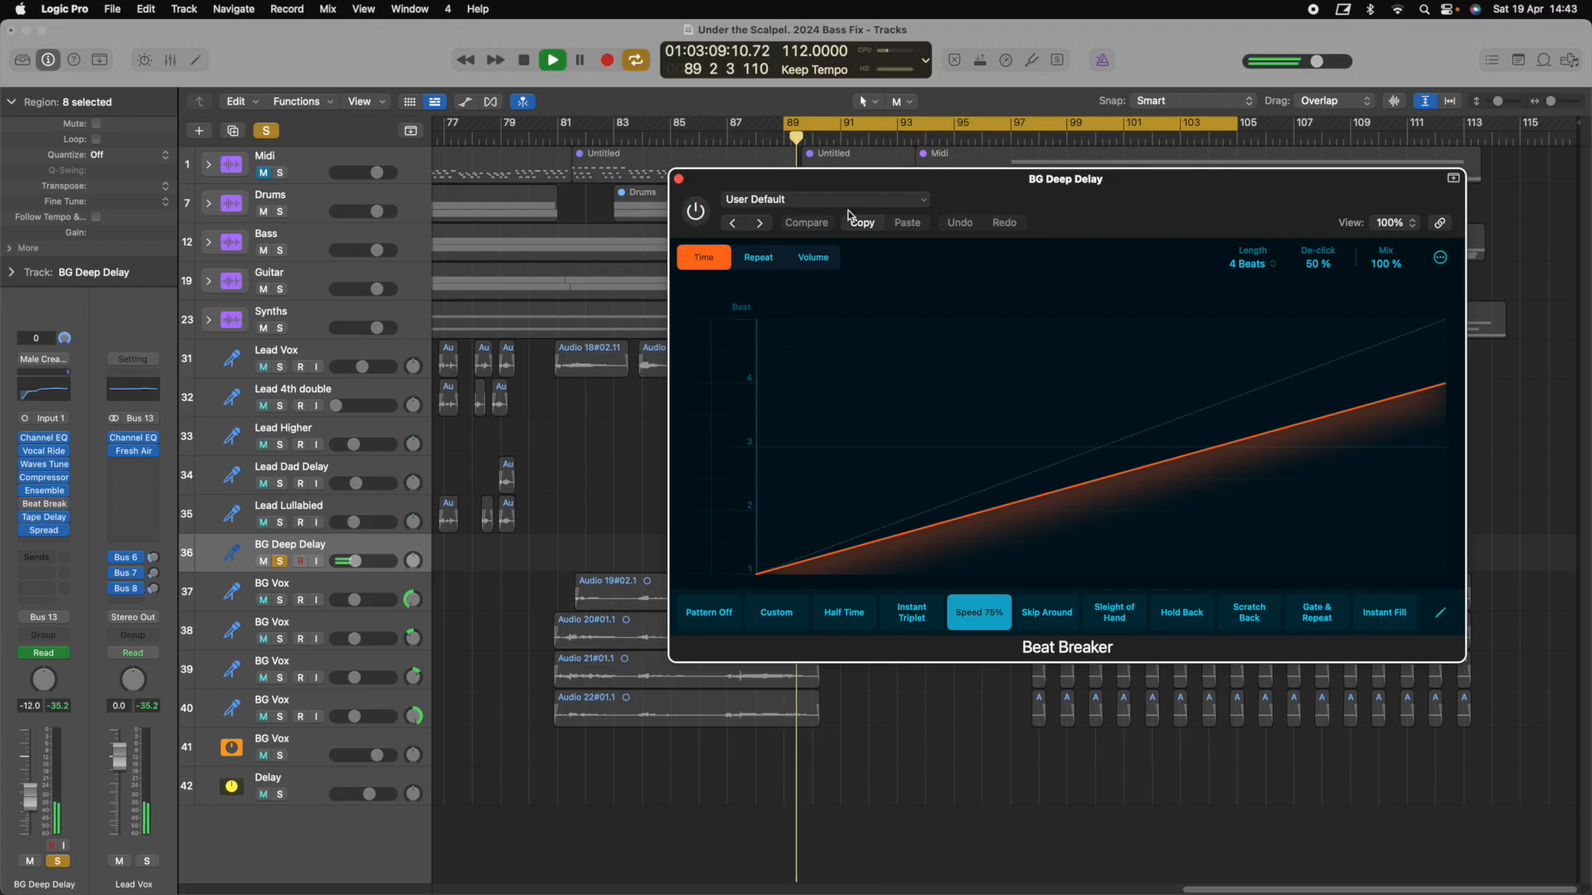
{"action": "left_click_drag", "start_coordinate": [865, 180], "coordinate": [727, 171]}
{"action": "key", "text": "space"}
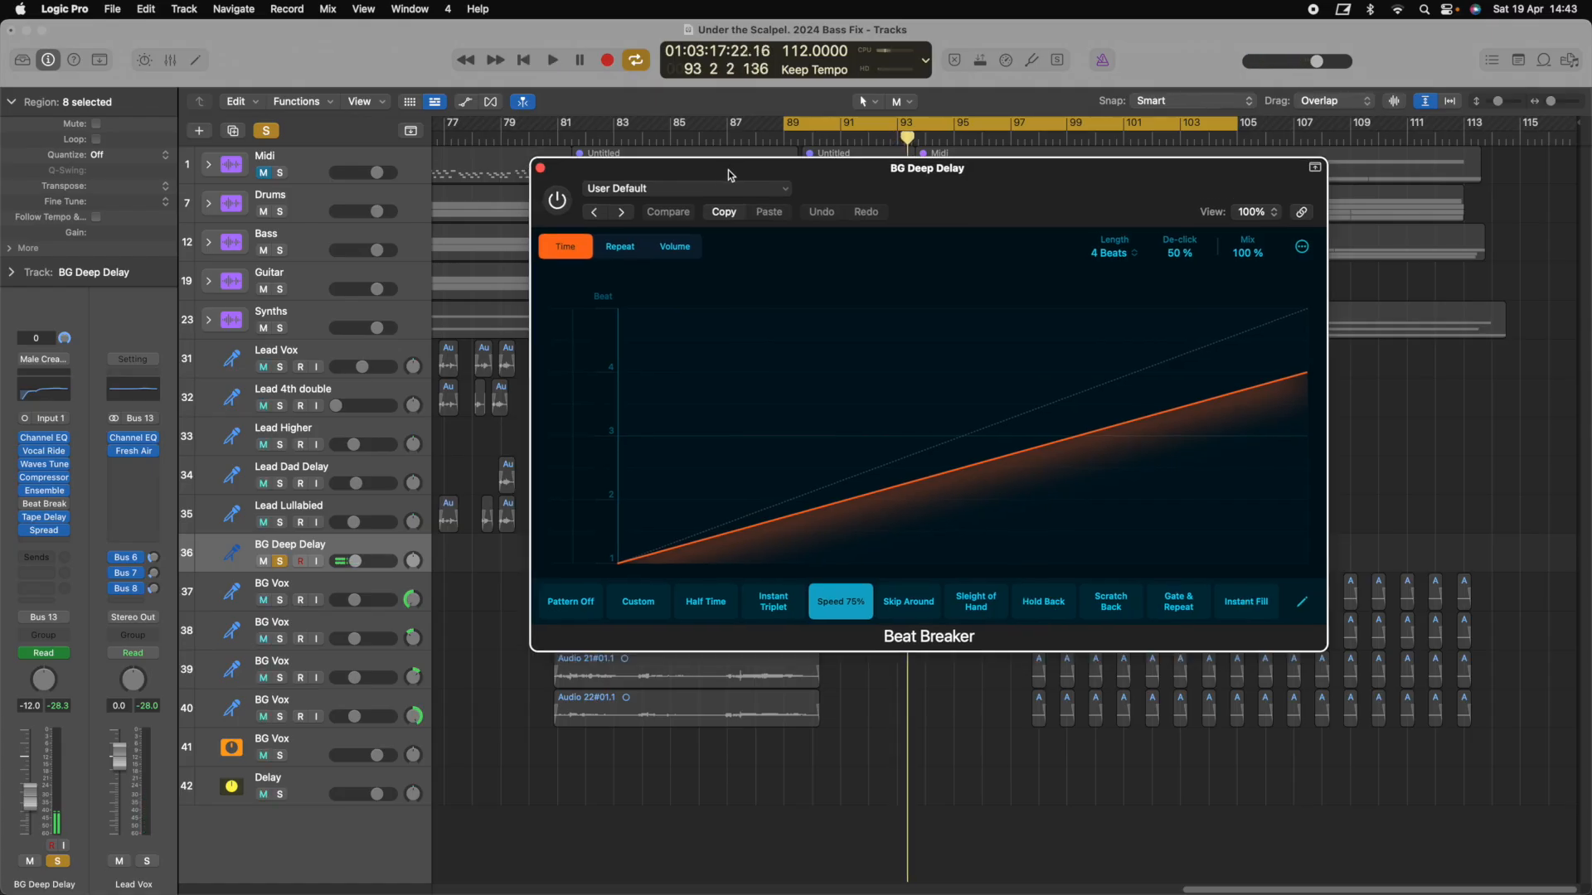
{"action": "left_click", "coordinate": [540, 168]}
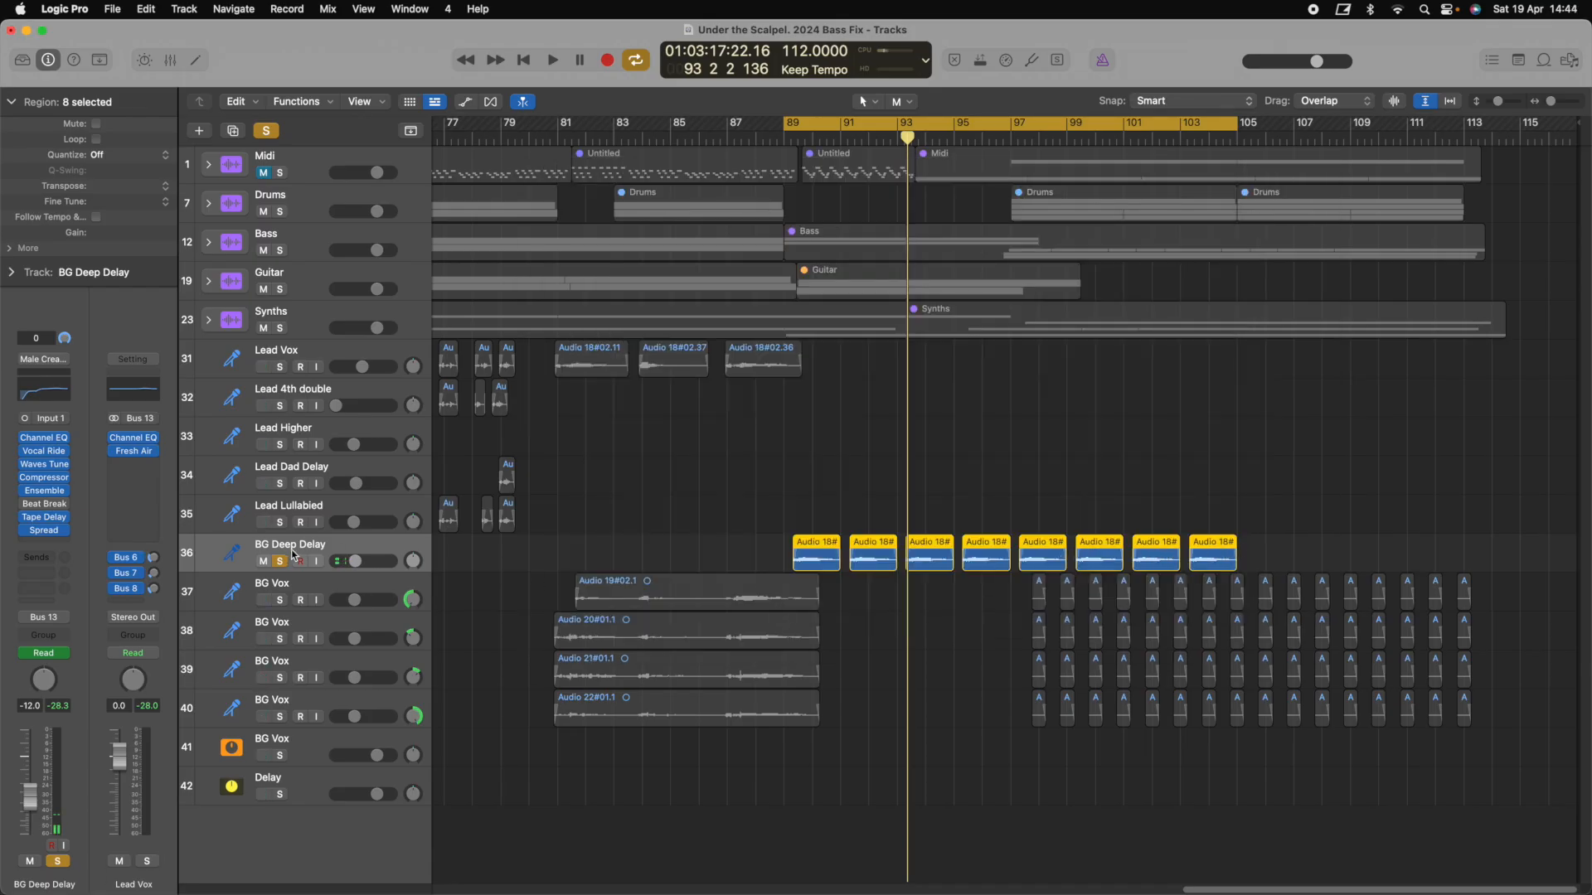
Add a second stereo Beat Breaker to BG Deep Delay, set it to Half Time, and play
{"action": "left_click", "coordinate": [25, 508]}
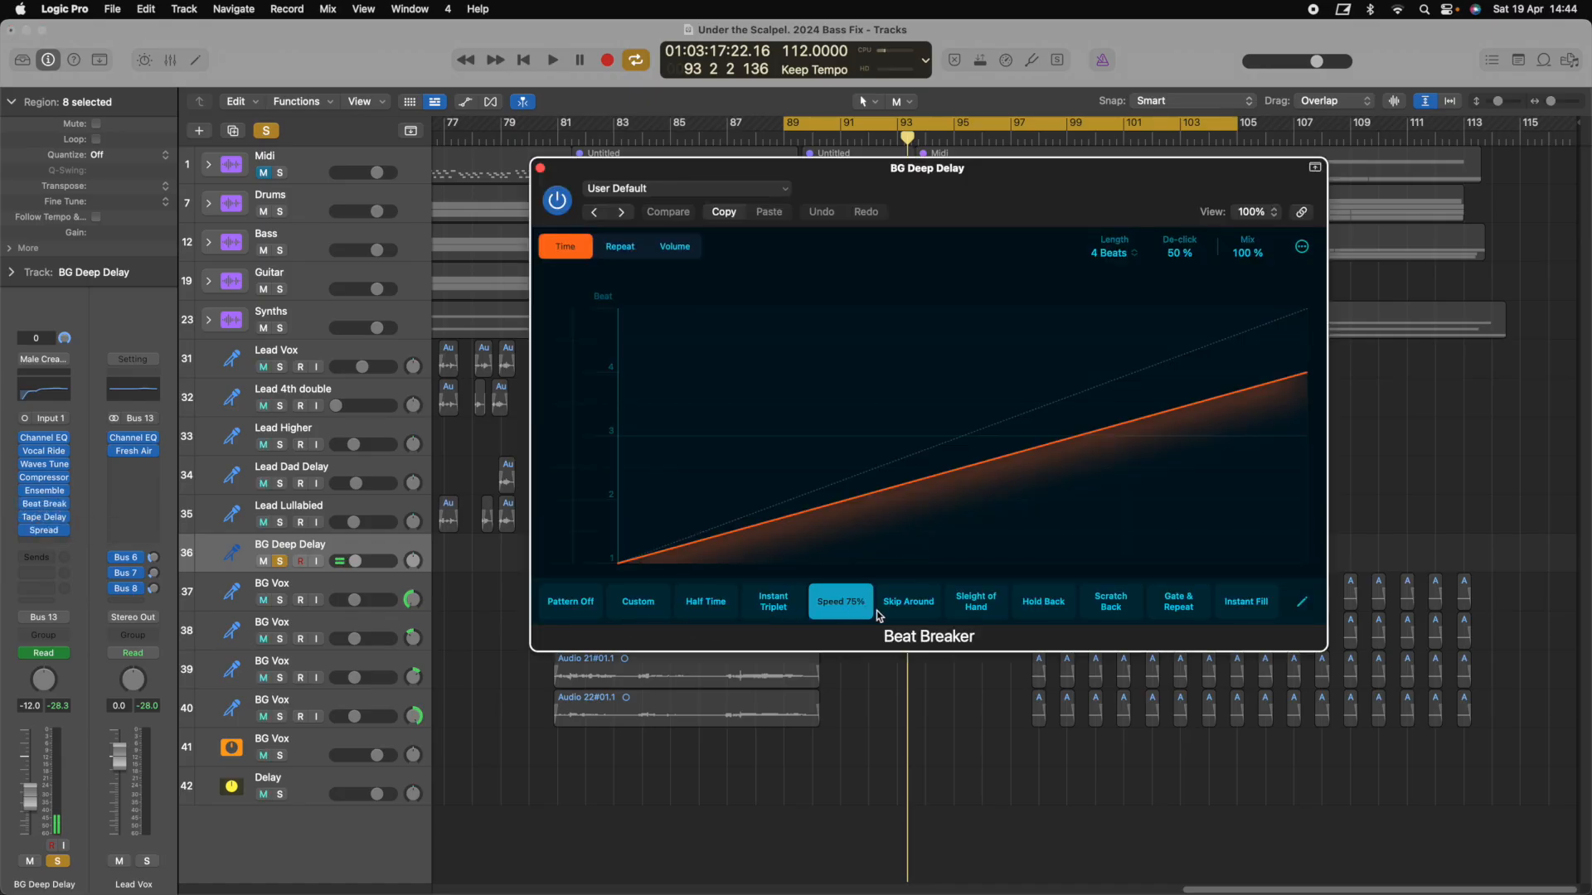
{"action": "left_click", "coordinate": [44, 504]}
{"action": "mouse_move", "coordinate": [66, 791]}
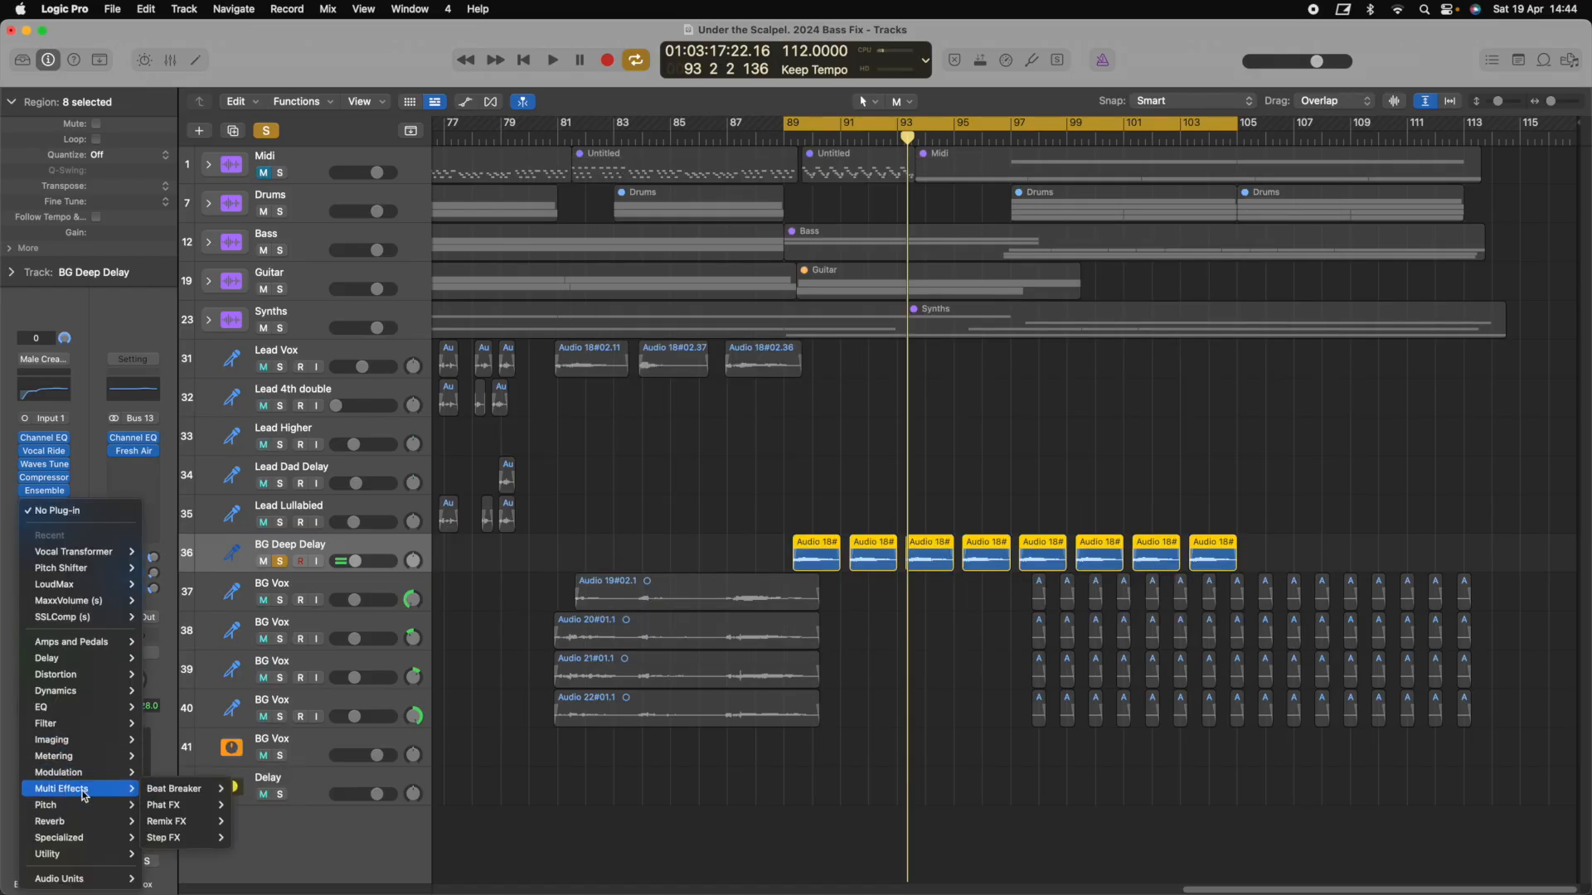
{"action": "mouse_move", "coordinate": [199, 790]}
{"action": "left_click", "coordinate": [259, 792]}
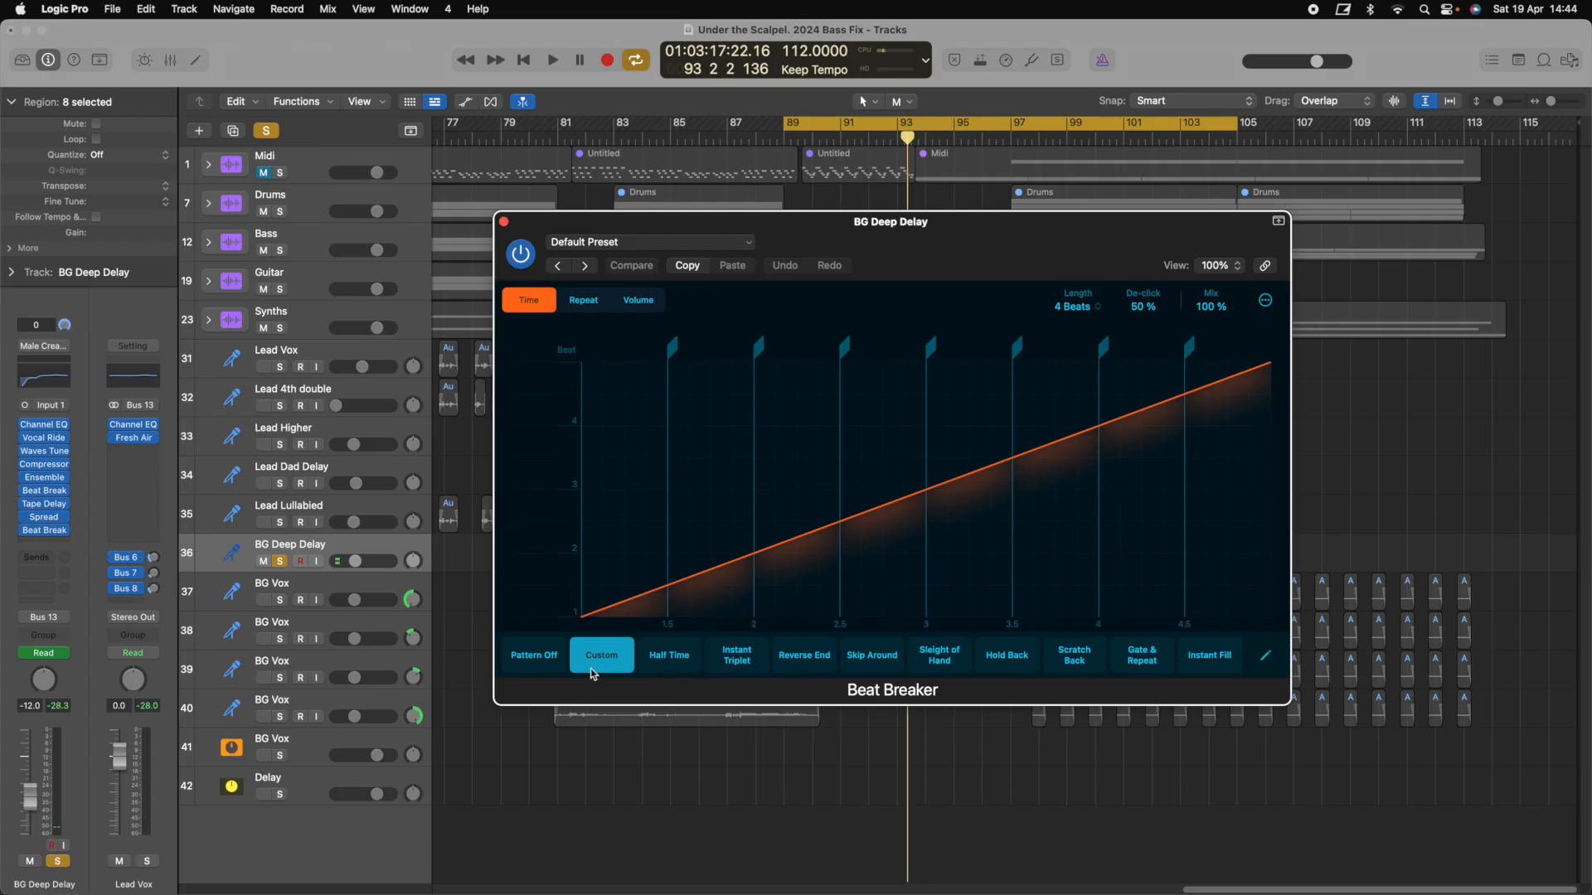
{"action": "left_click", "coordinate": [670, 655]}
{"action": "key", "text": "space"}
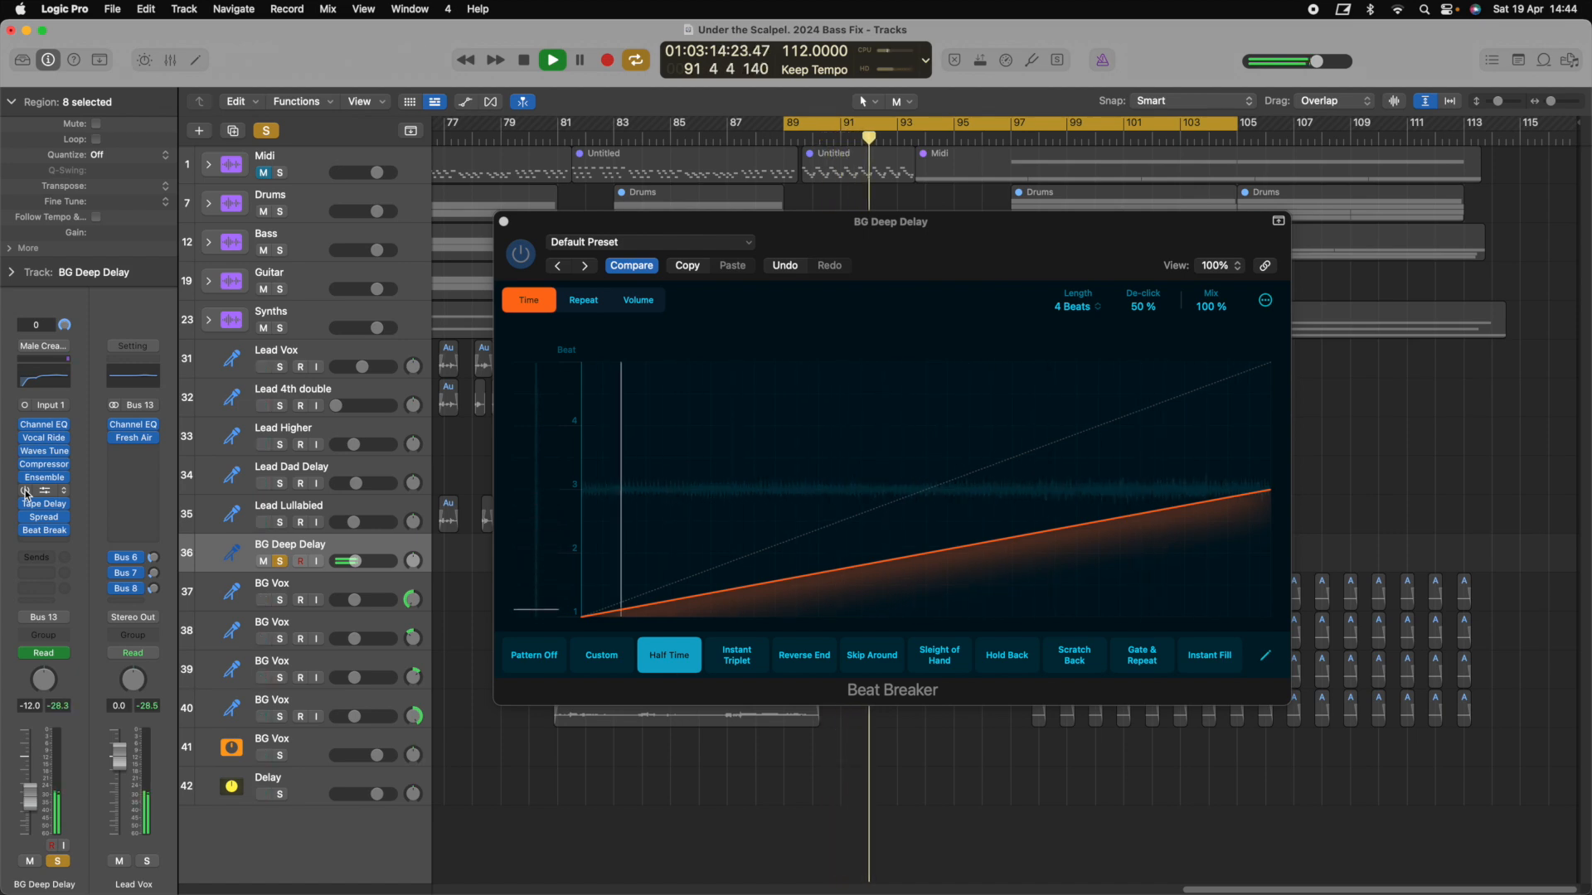
Audition the Instant Triplet, Reverse End and Skip Around patterns, then return to Half Time
{"action": "left_click", "coordinate": [737, 660]}
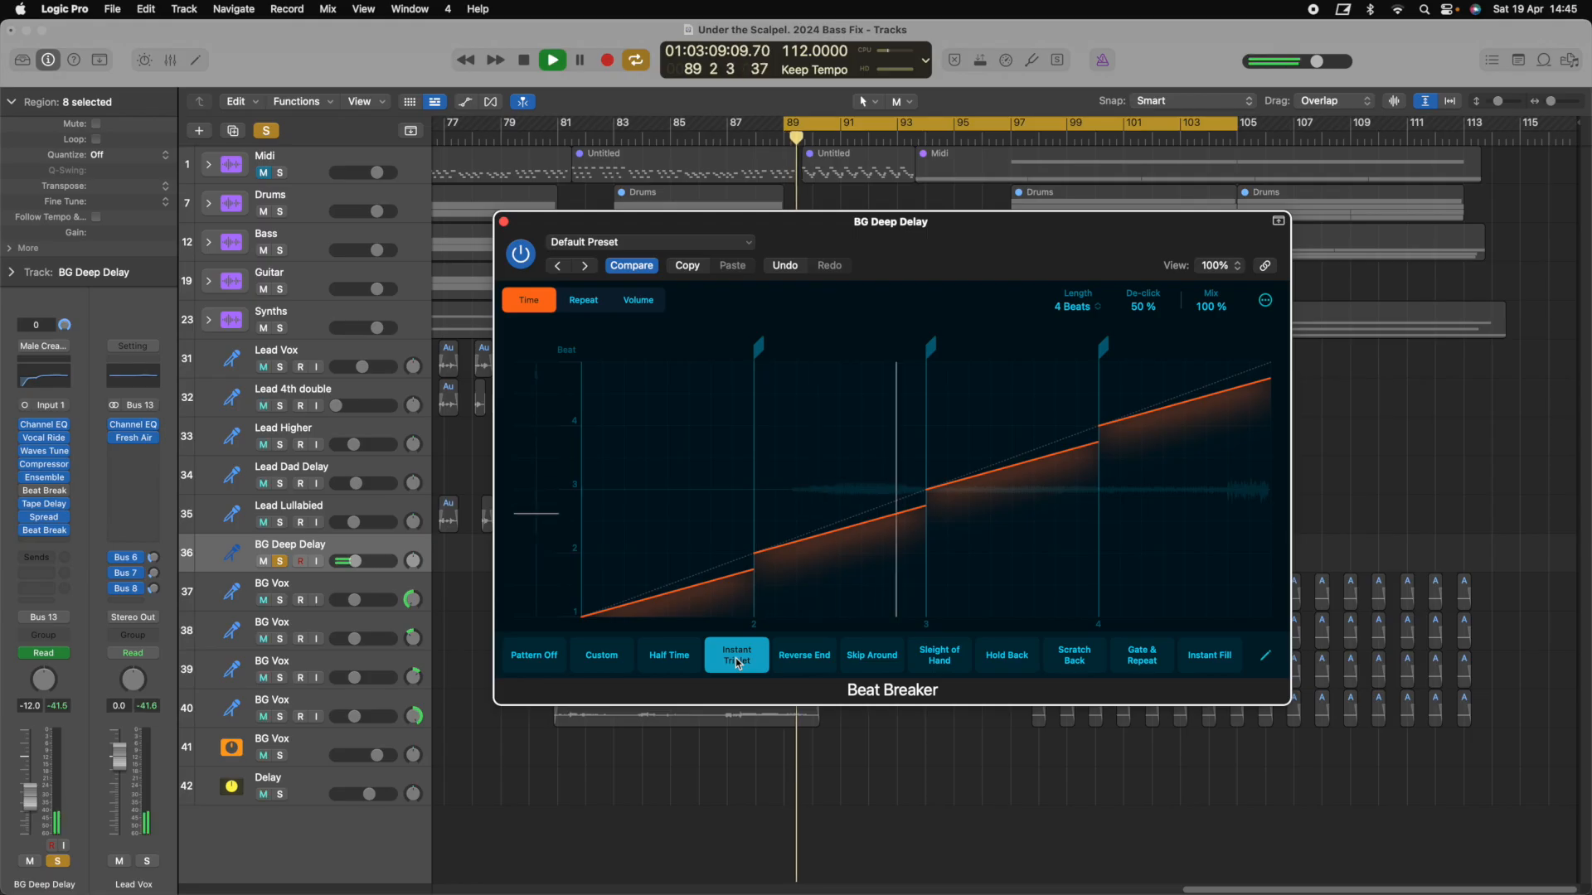
{"action": "left_click", "coordinate": [794, 661]}
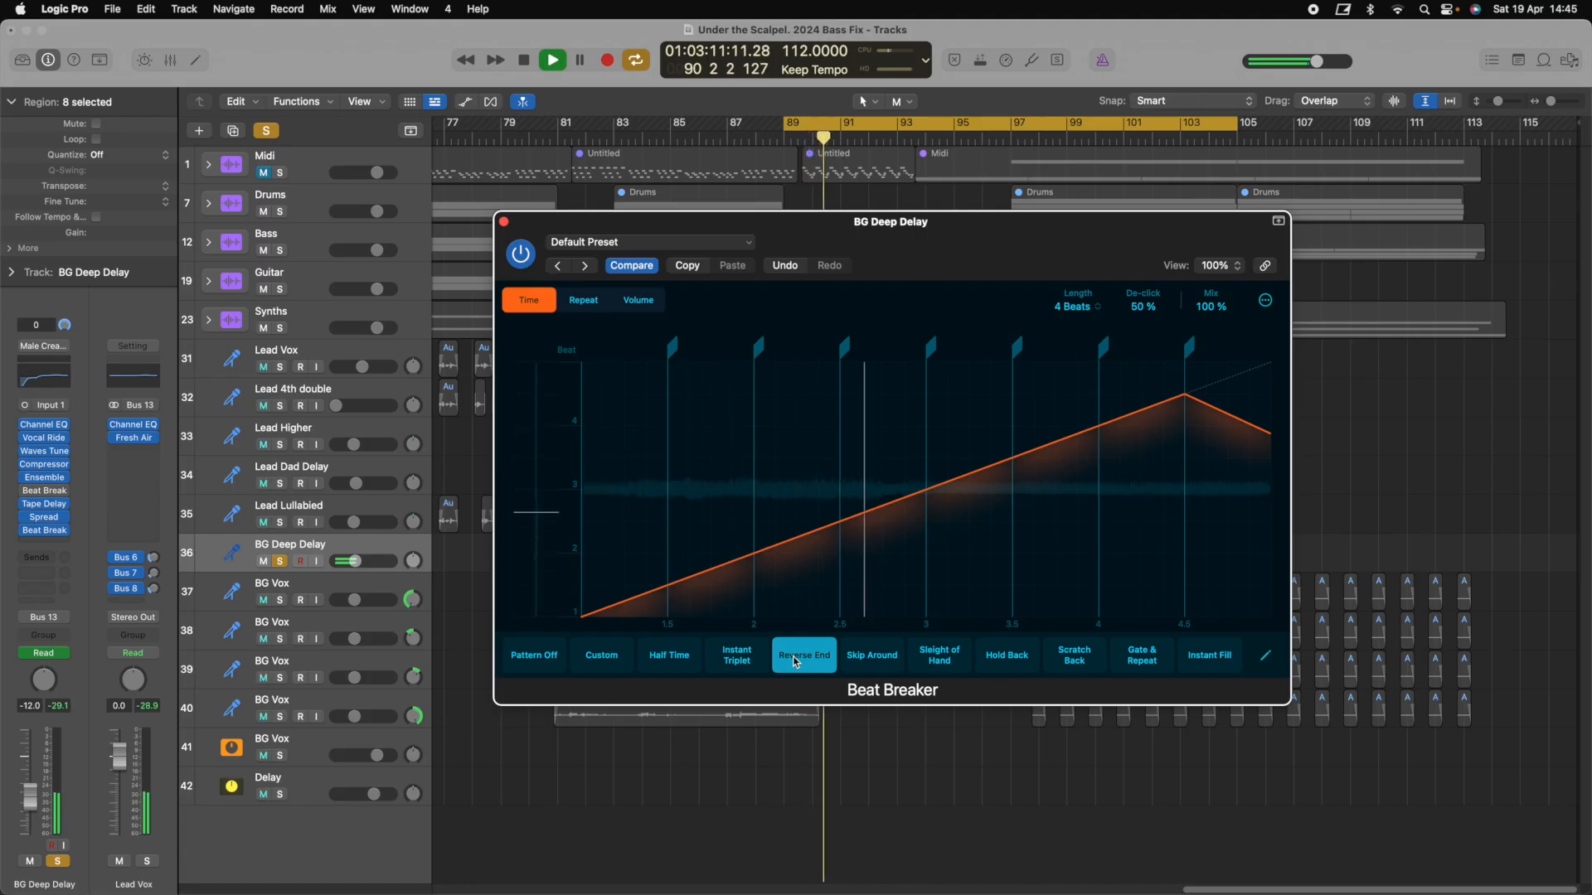
{"action": "key", "text": "space"}
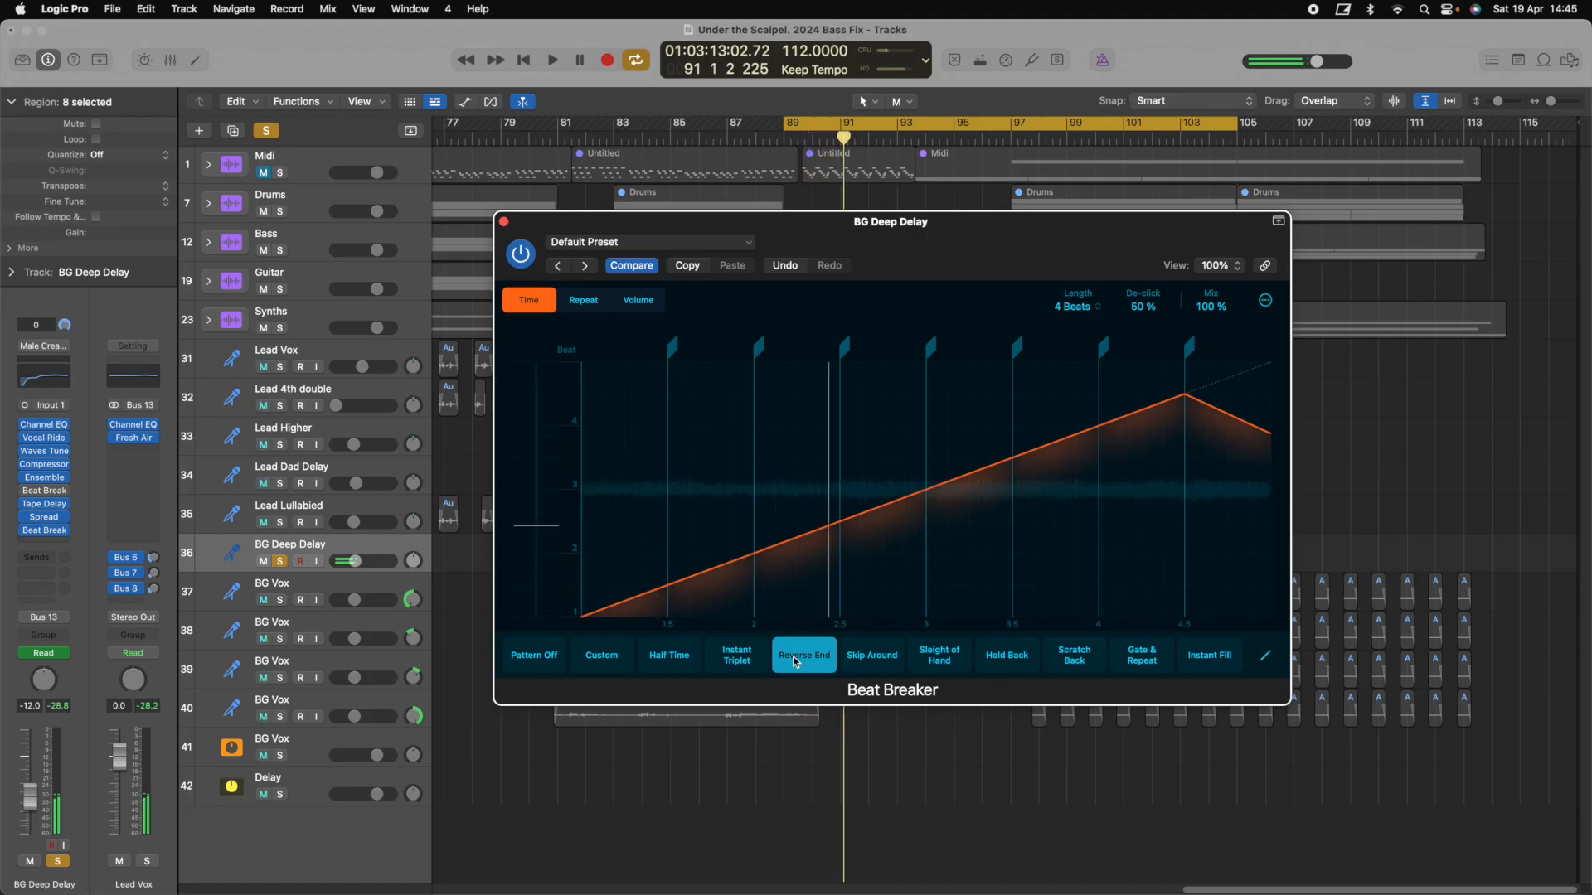
{"action": "left_click", "coordinate": [854, 663]}
{"action": "key", "text": "space"}
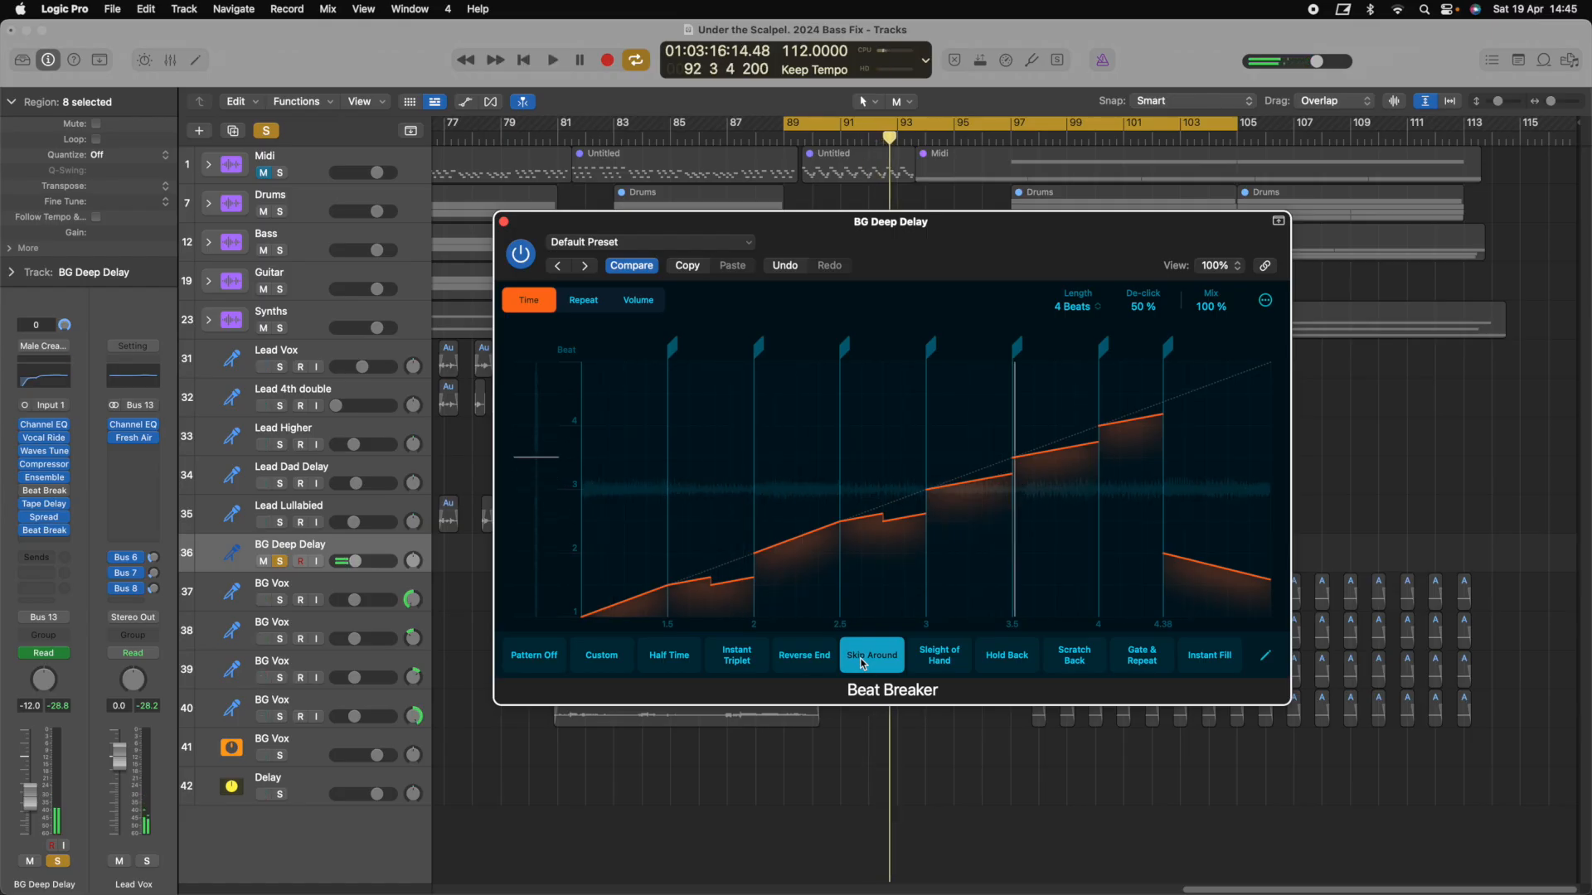
{"action": "left_click", "coordinate": [668, 657]}
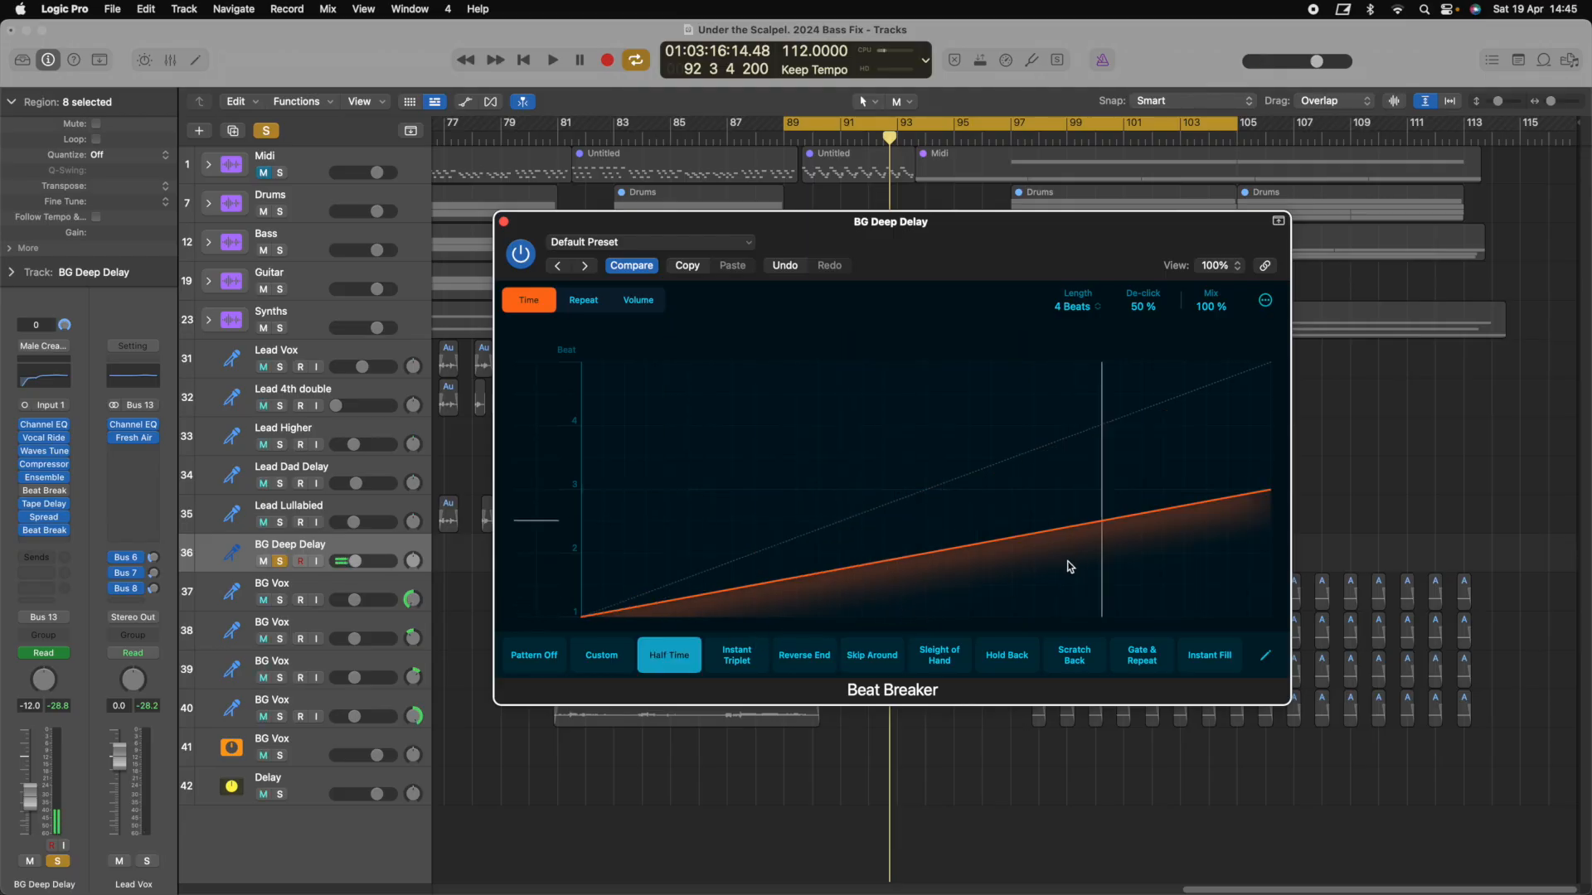
{"action": "left_click", "coordinate": [1266, 659]}
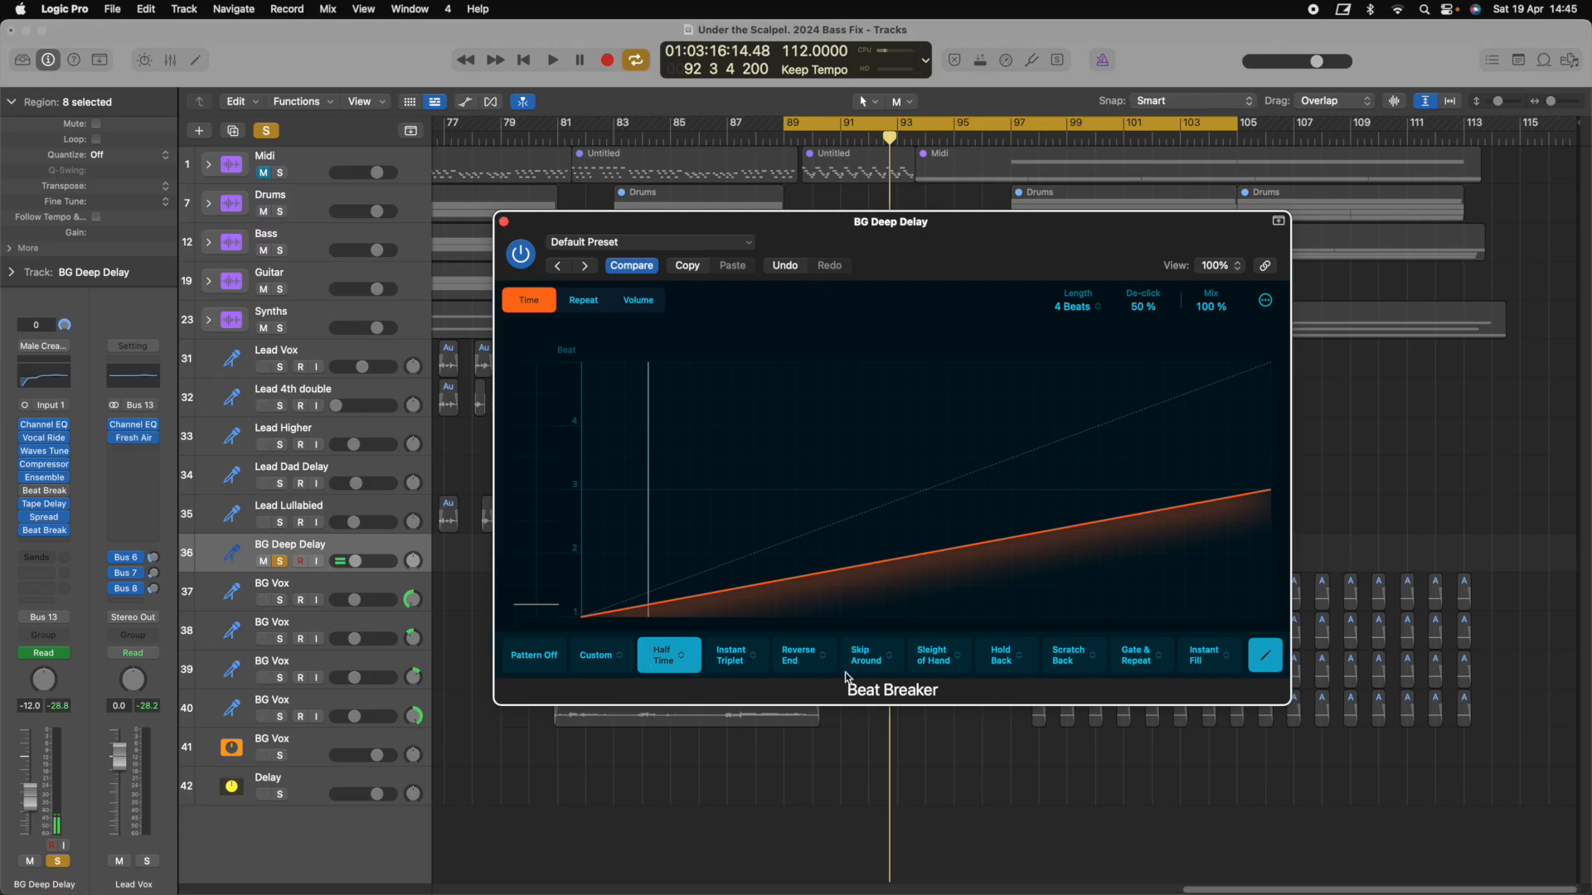
Switch the Beat Breaker pattern to Speed 75% and audition it
{"action": "left_click", "coordinate": [684, 660]}
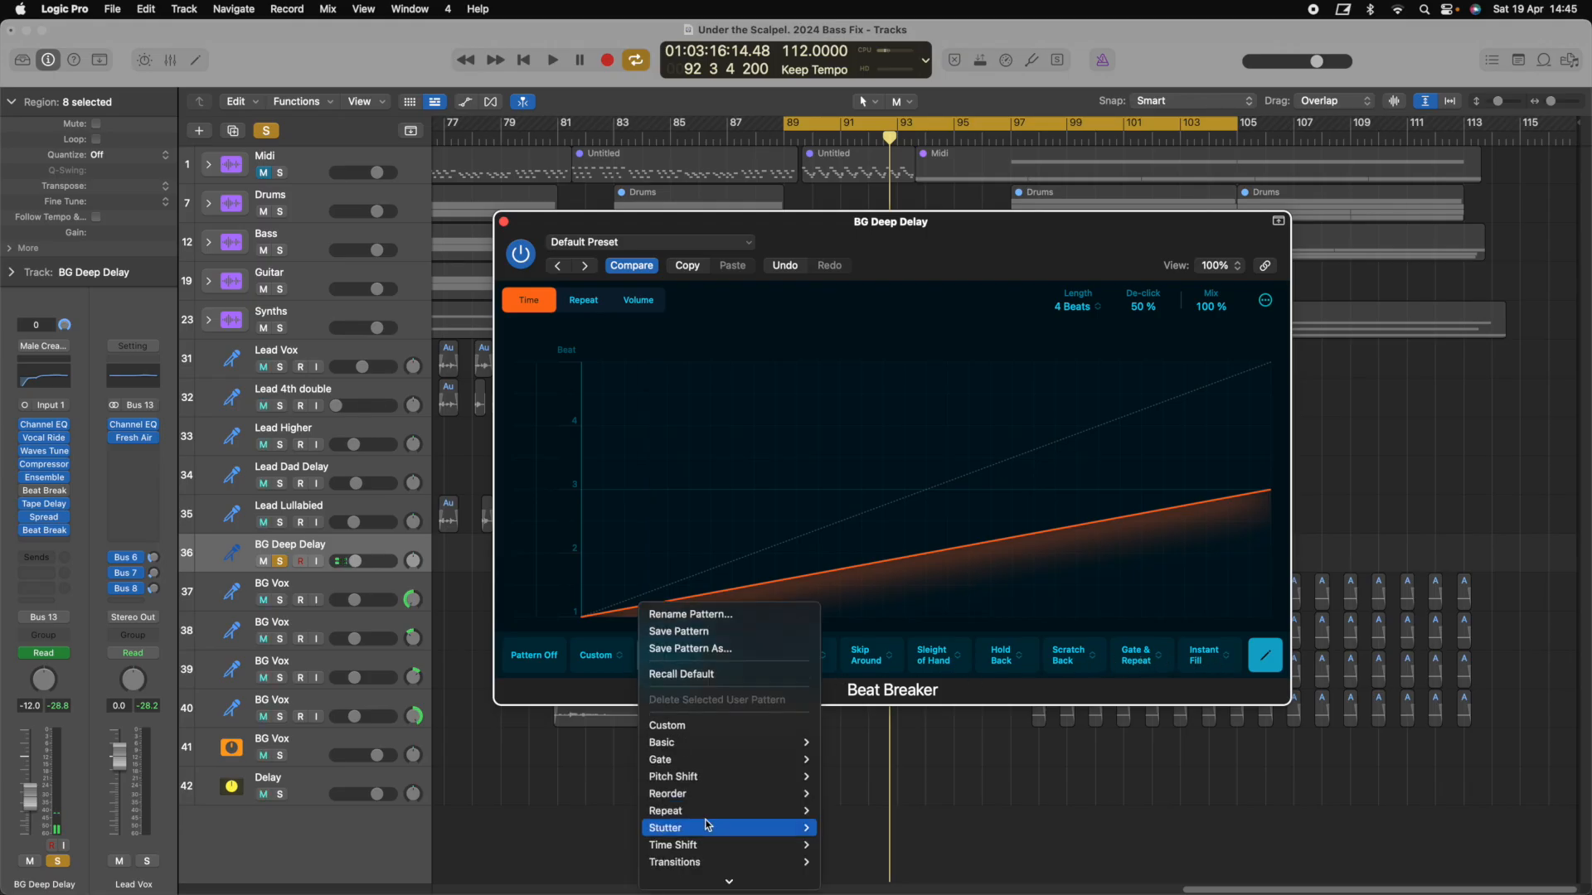
{"action": "mouse_move", "coordinate": [707, 826]}
{"action": "mouse_move", "coordinate": [755, 727]}
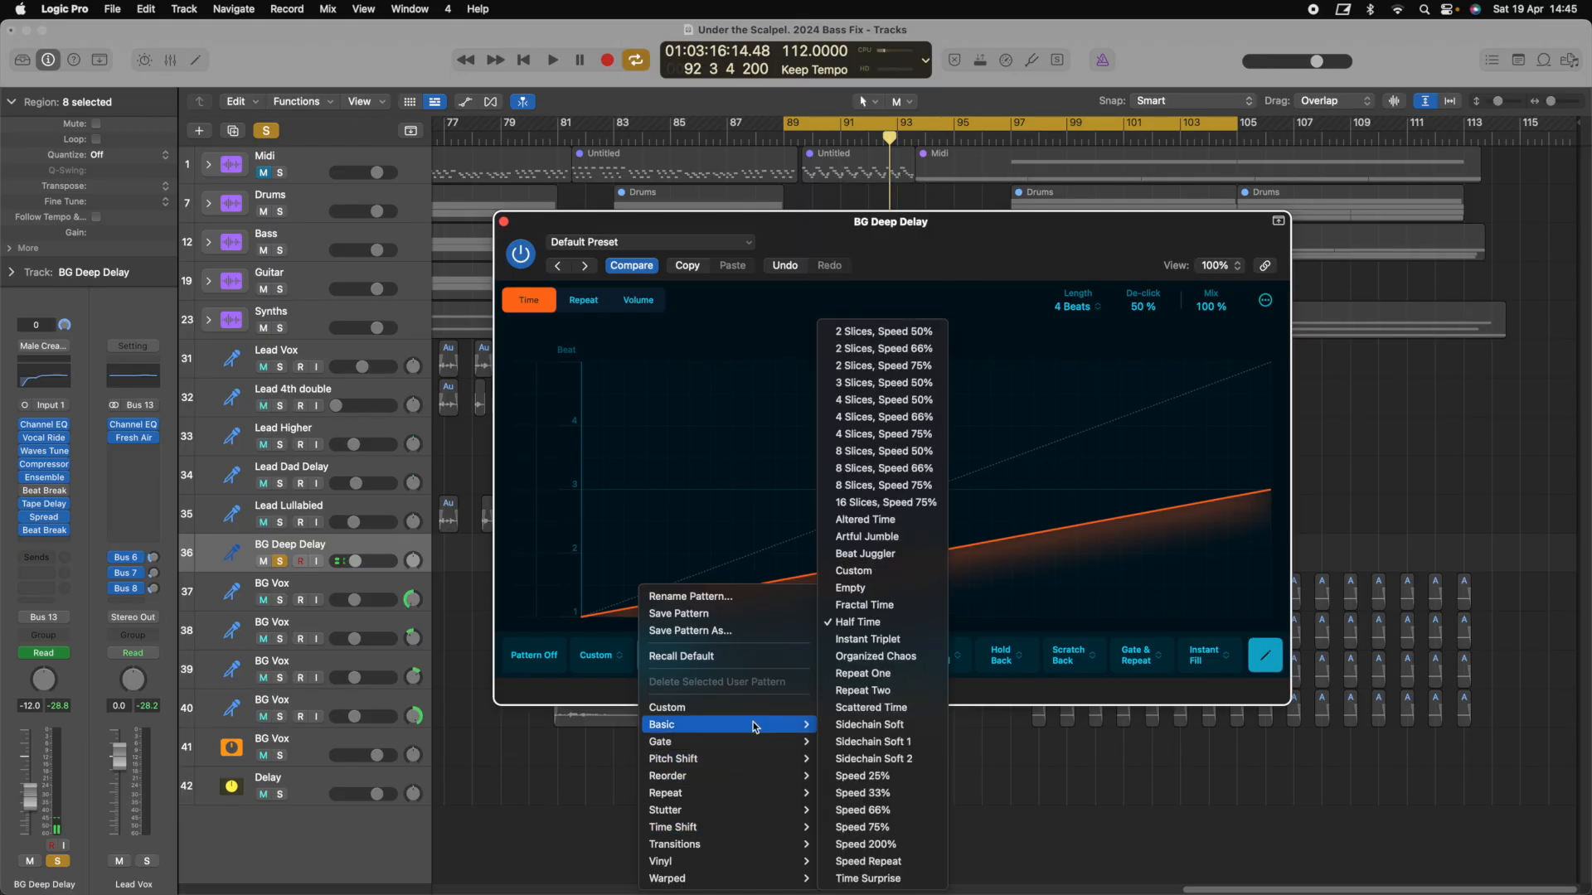
{"action": "left_click", "coordinate": [889, 829]}
{"action": "key", "text": "space"}
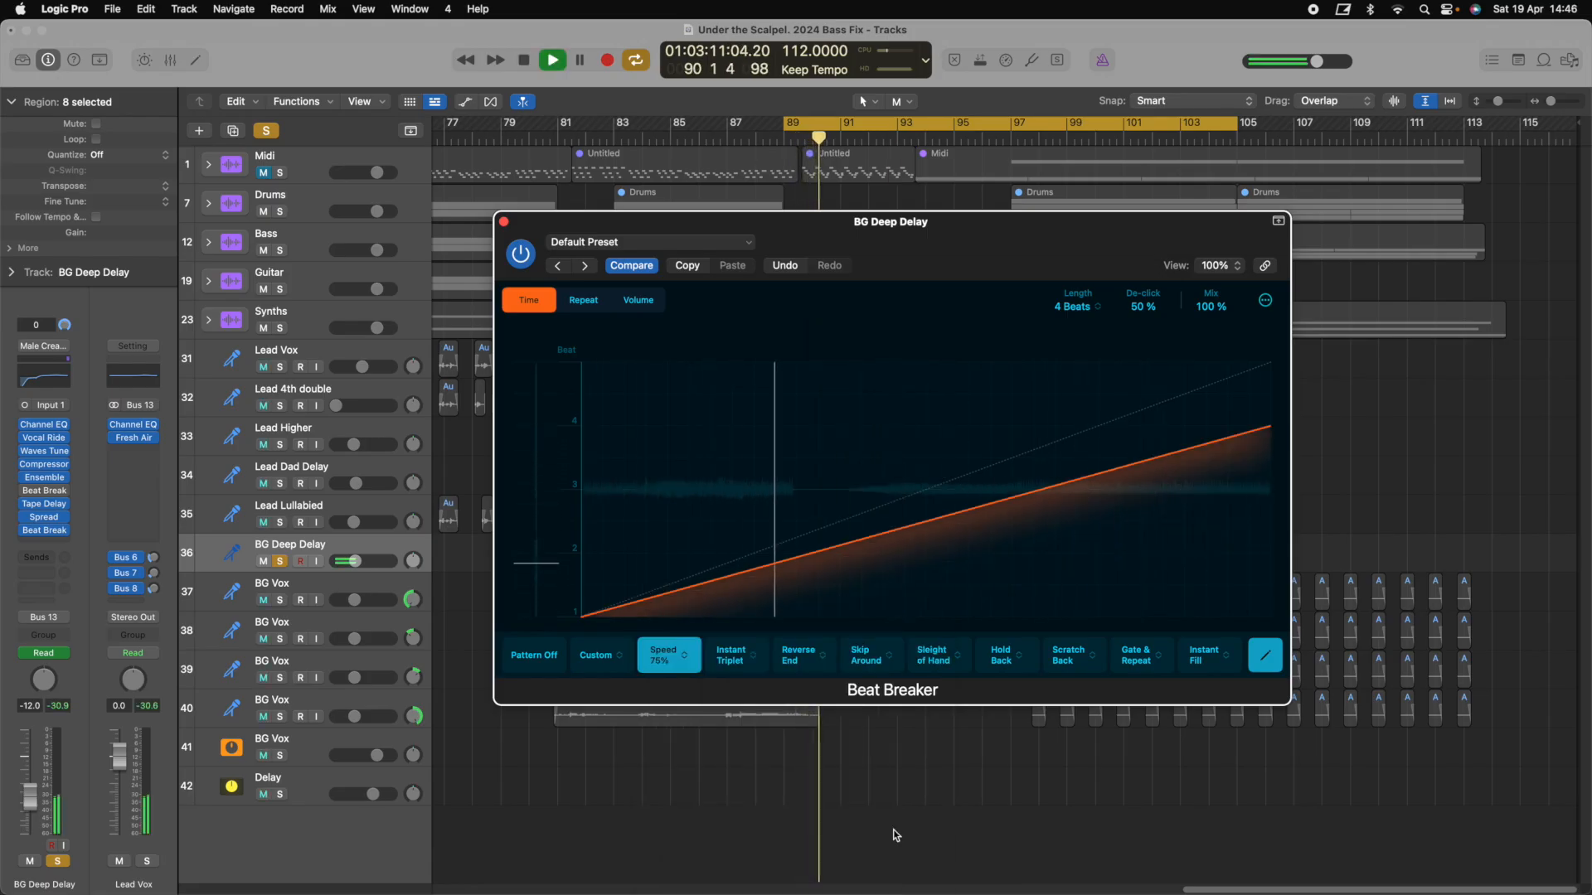
{"action": "key", "text": "space"}
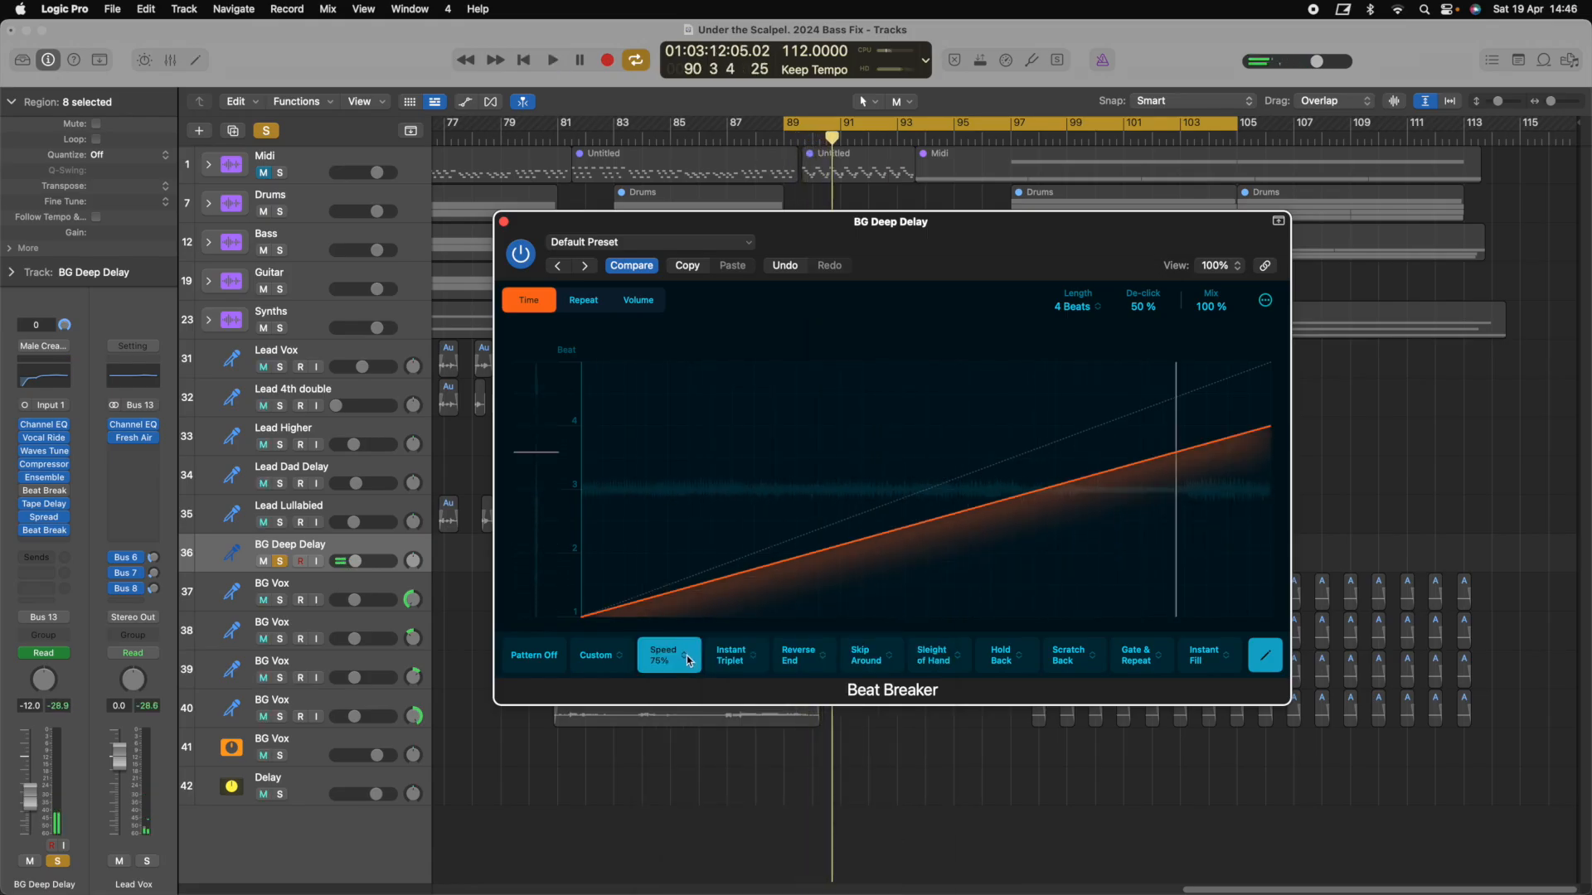
Switch to the Pitch Down pattern, audition it, and close the Beat Breaker window
{"action": "left_click", "coordinate": [688, 661]}
{"action": "mouse_move", "coordinate": [778, 855]}
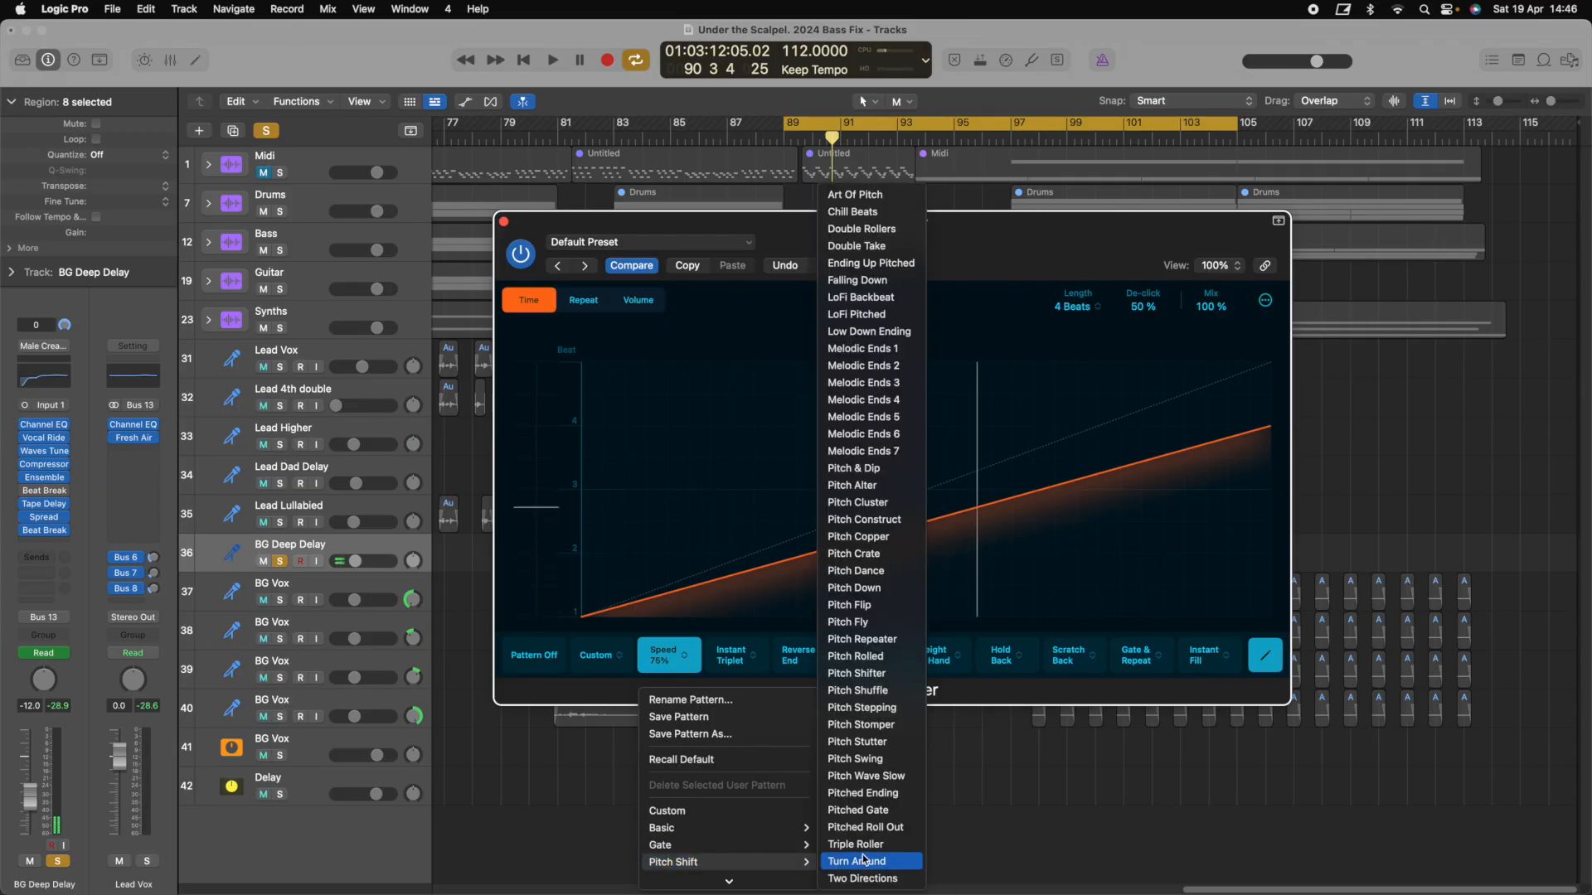
{"action": "left_click", "coordinate": [884, 592]}
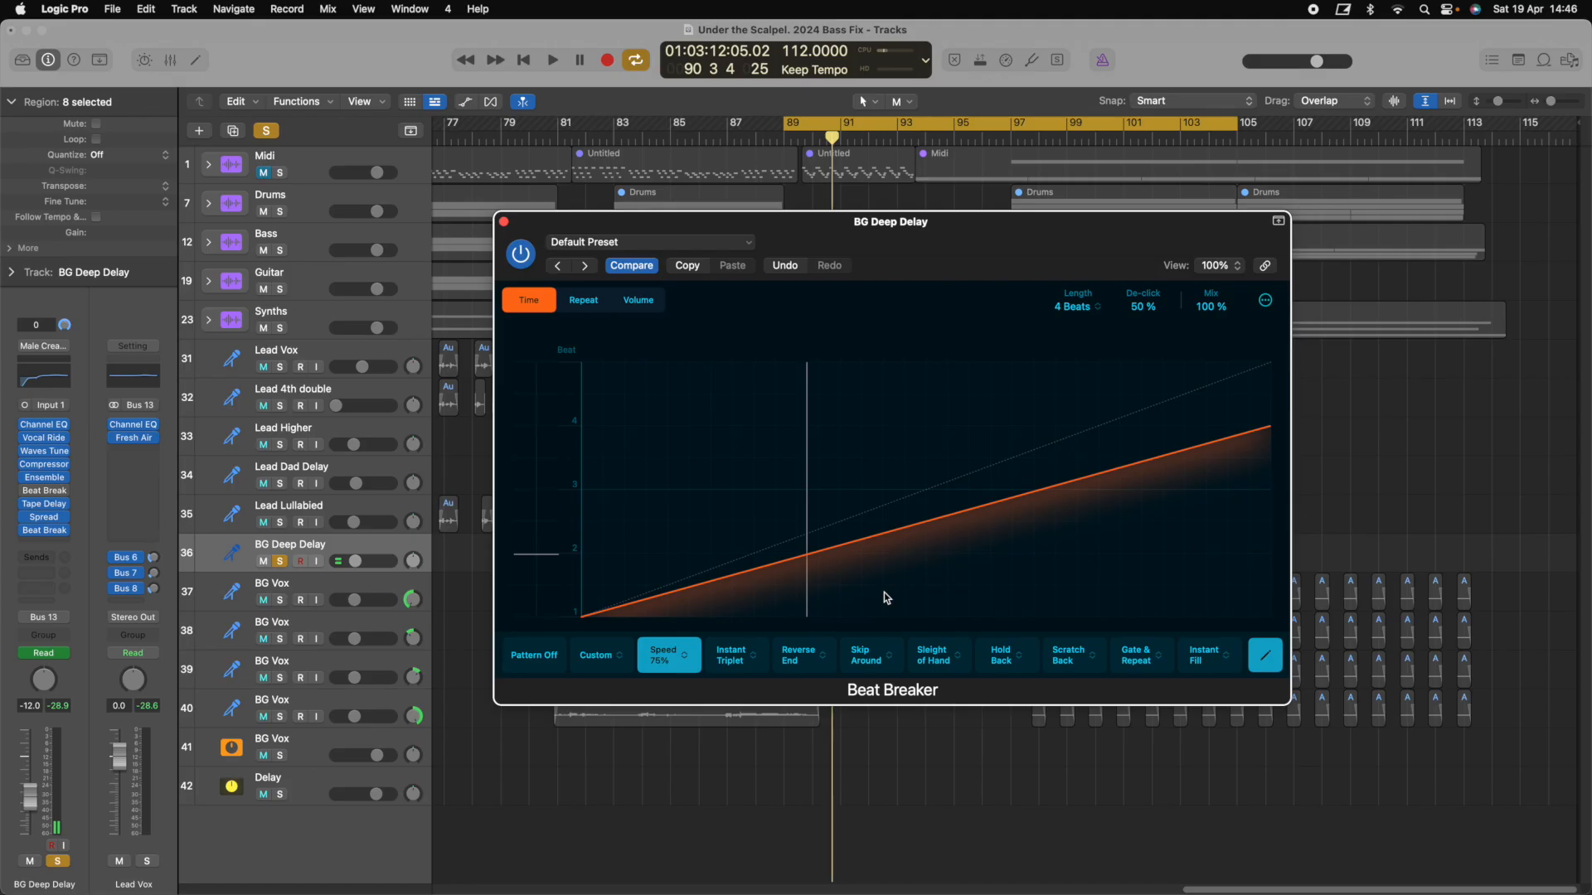
{"action": "key", "text": "space"}
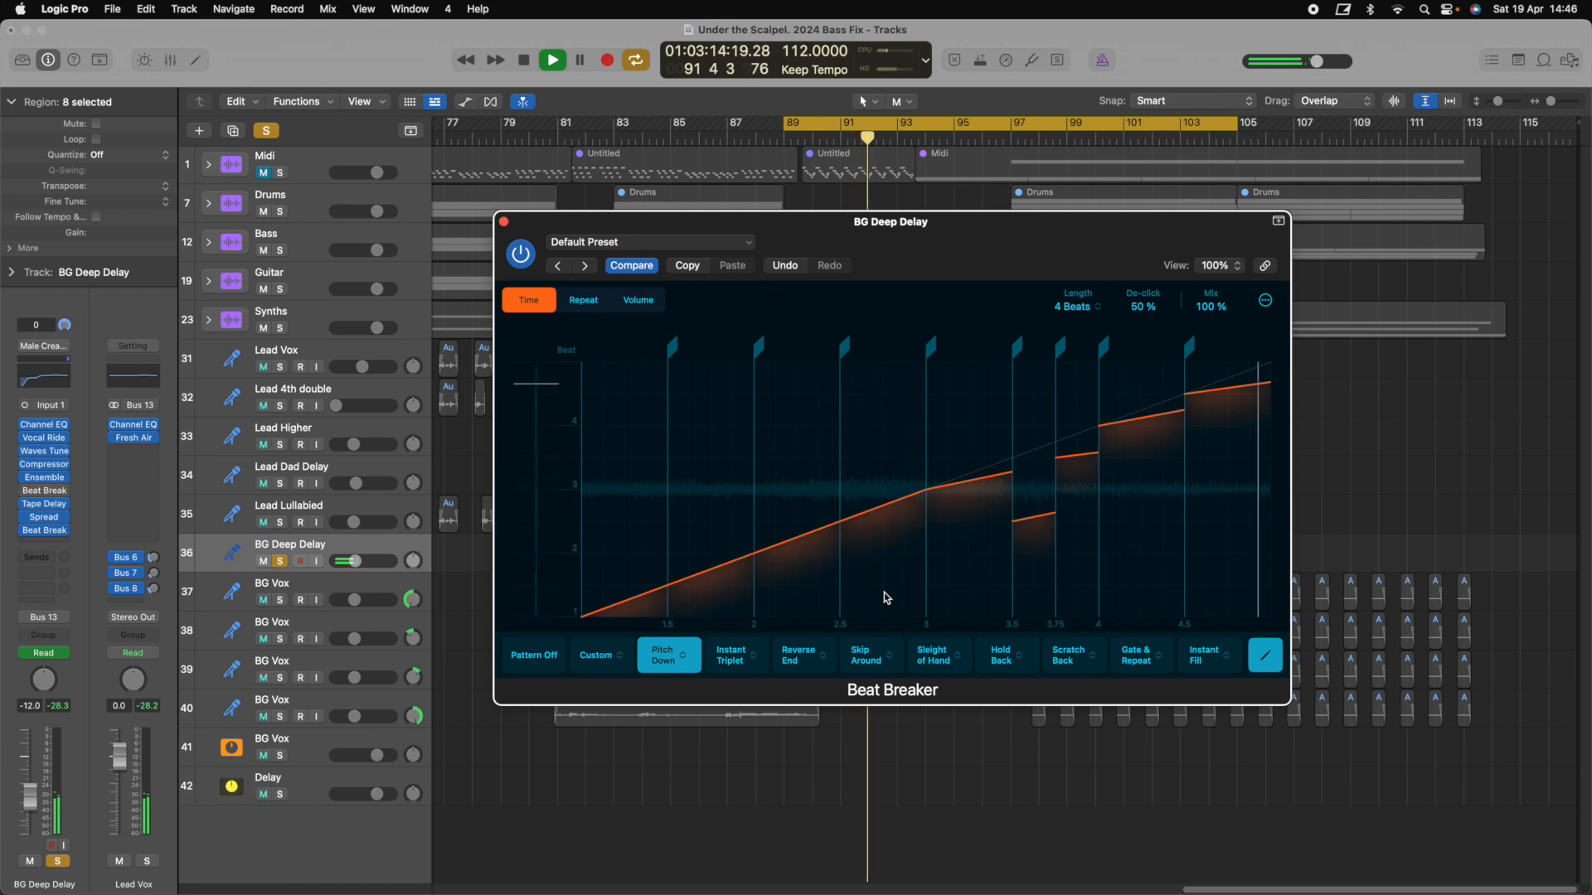
{"action": "key", "text": "space"}
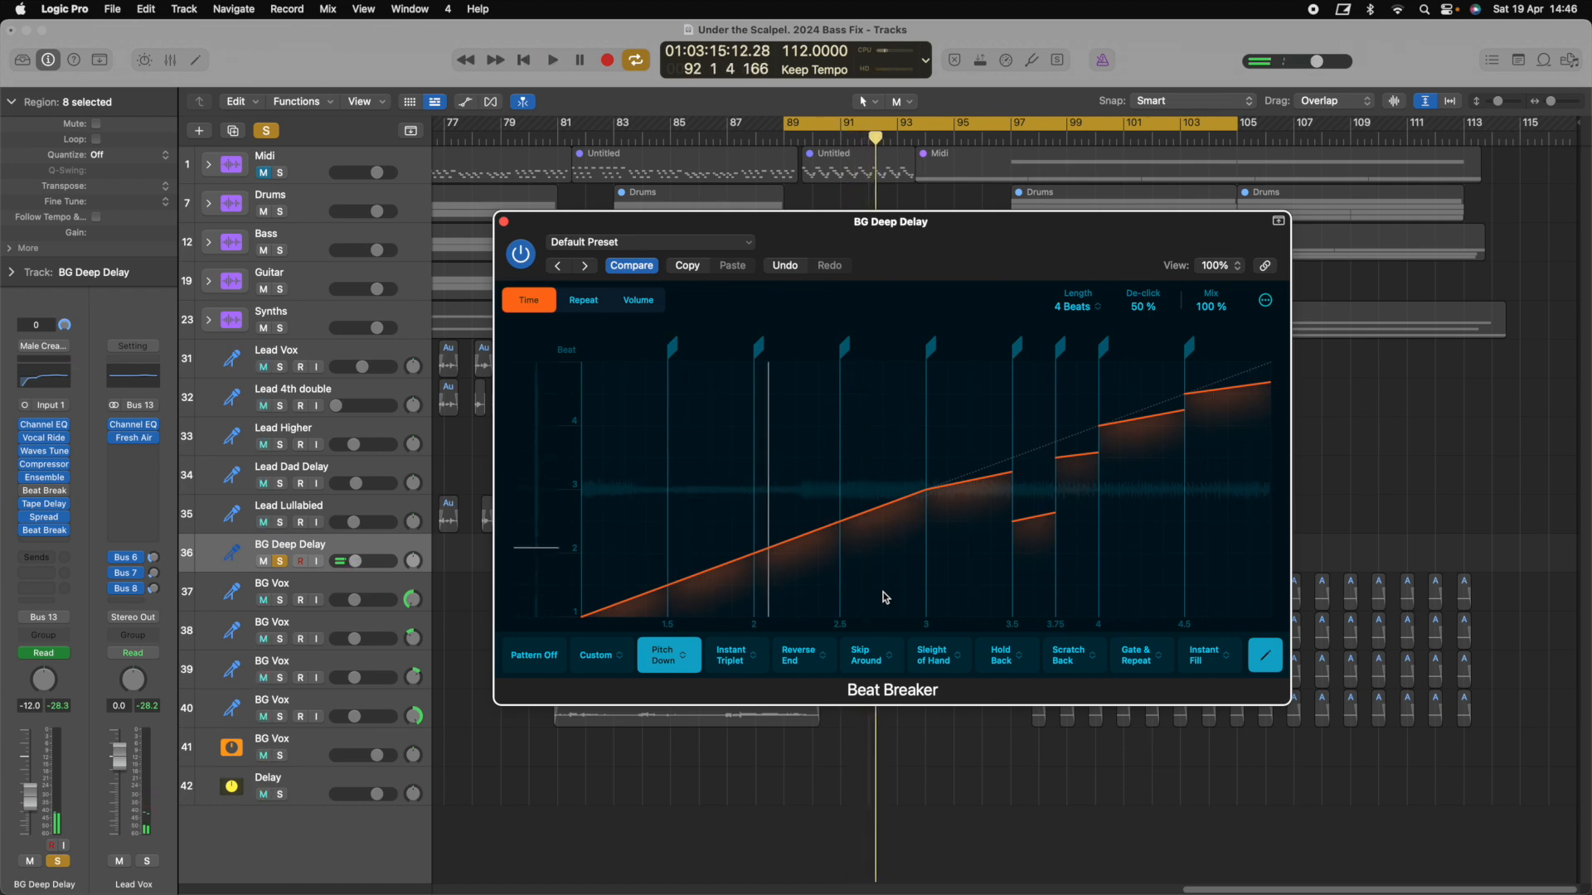
{"action": "left_click", "coordinate": [503, 223]}
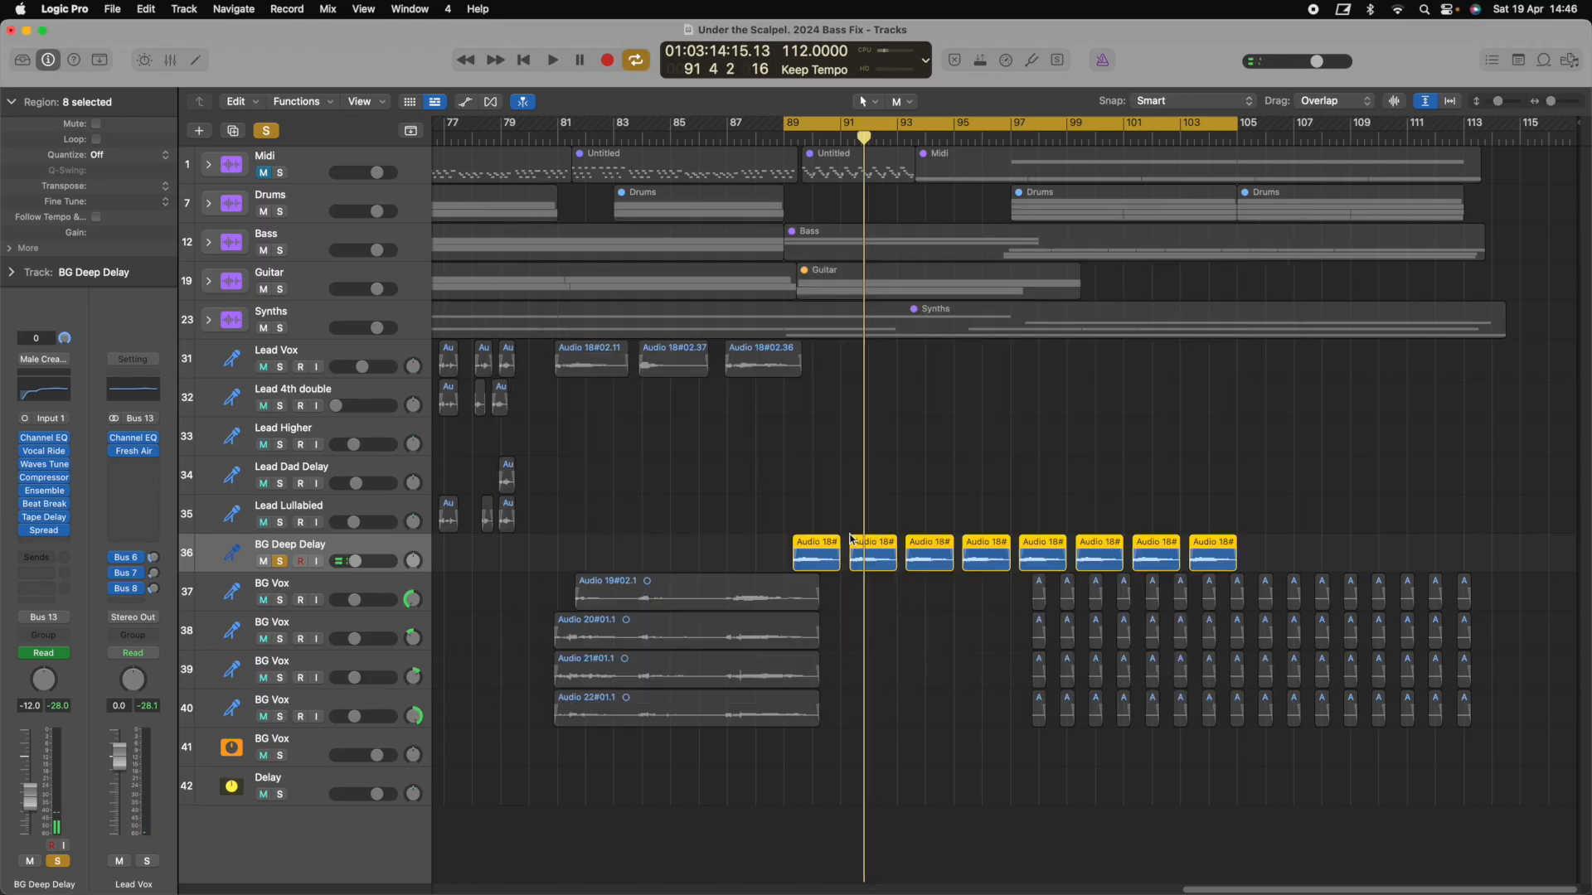
Unsolo BG Deep Delay and play the loop once
{"action": "left_click", "coordinate": [280, 561]}
{"action": "key", "text": "space"}
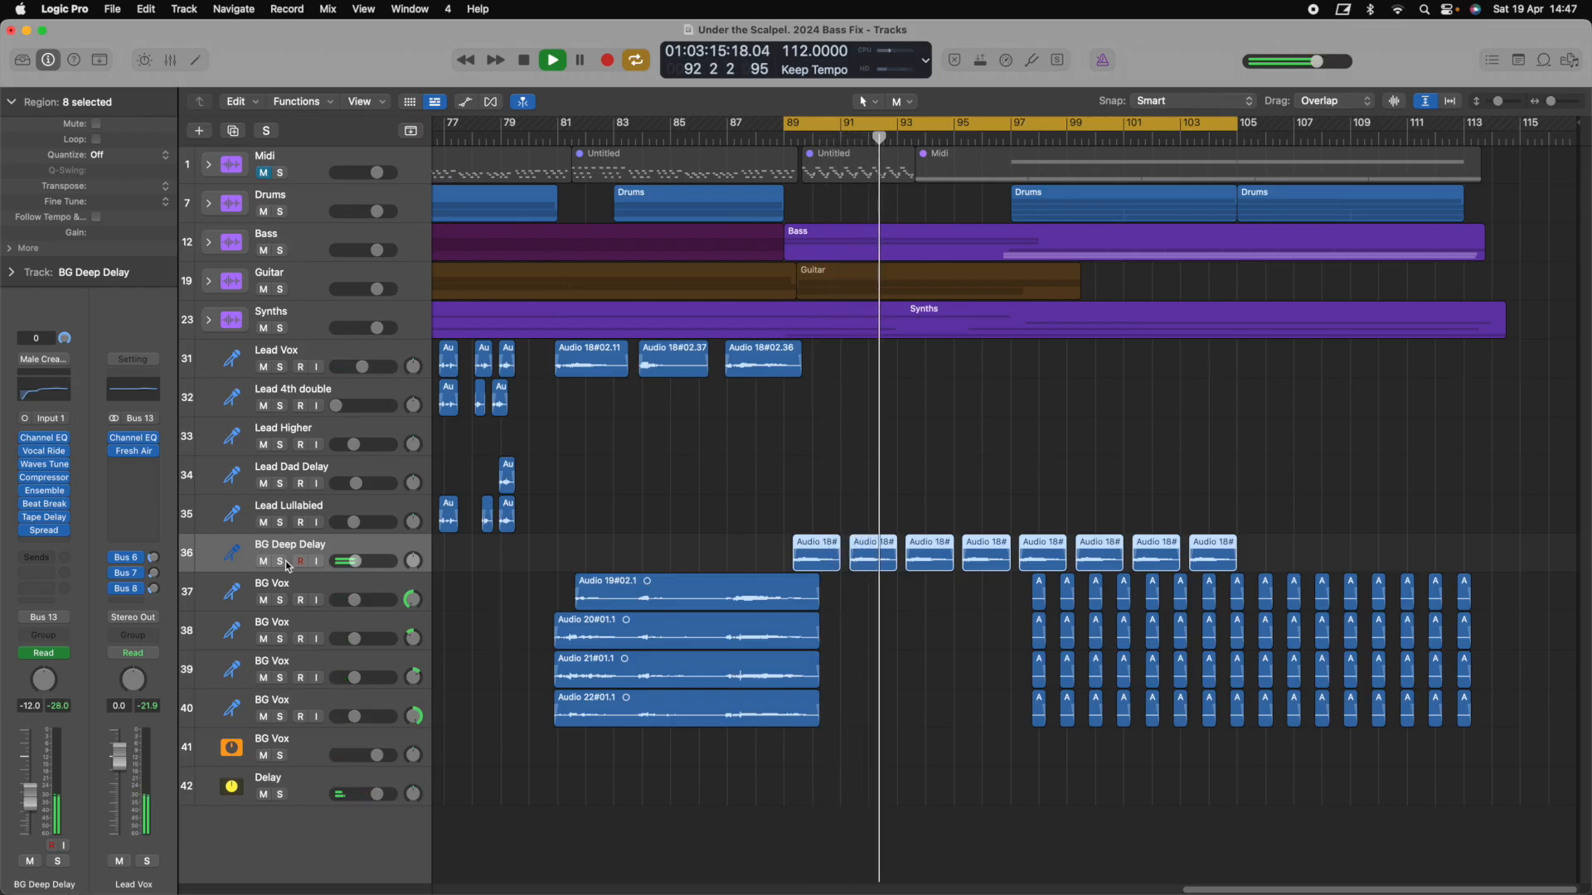
{"action": "key", "text": "space"}
Select and solo the four BG Vox tracks, loop bars 97–113, audition, and zoom to fit
{"action": "left_click", "coordinate": [322, 590]}
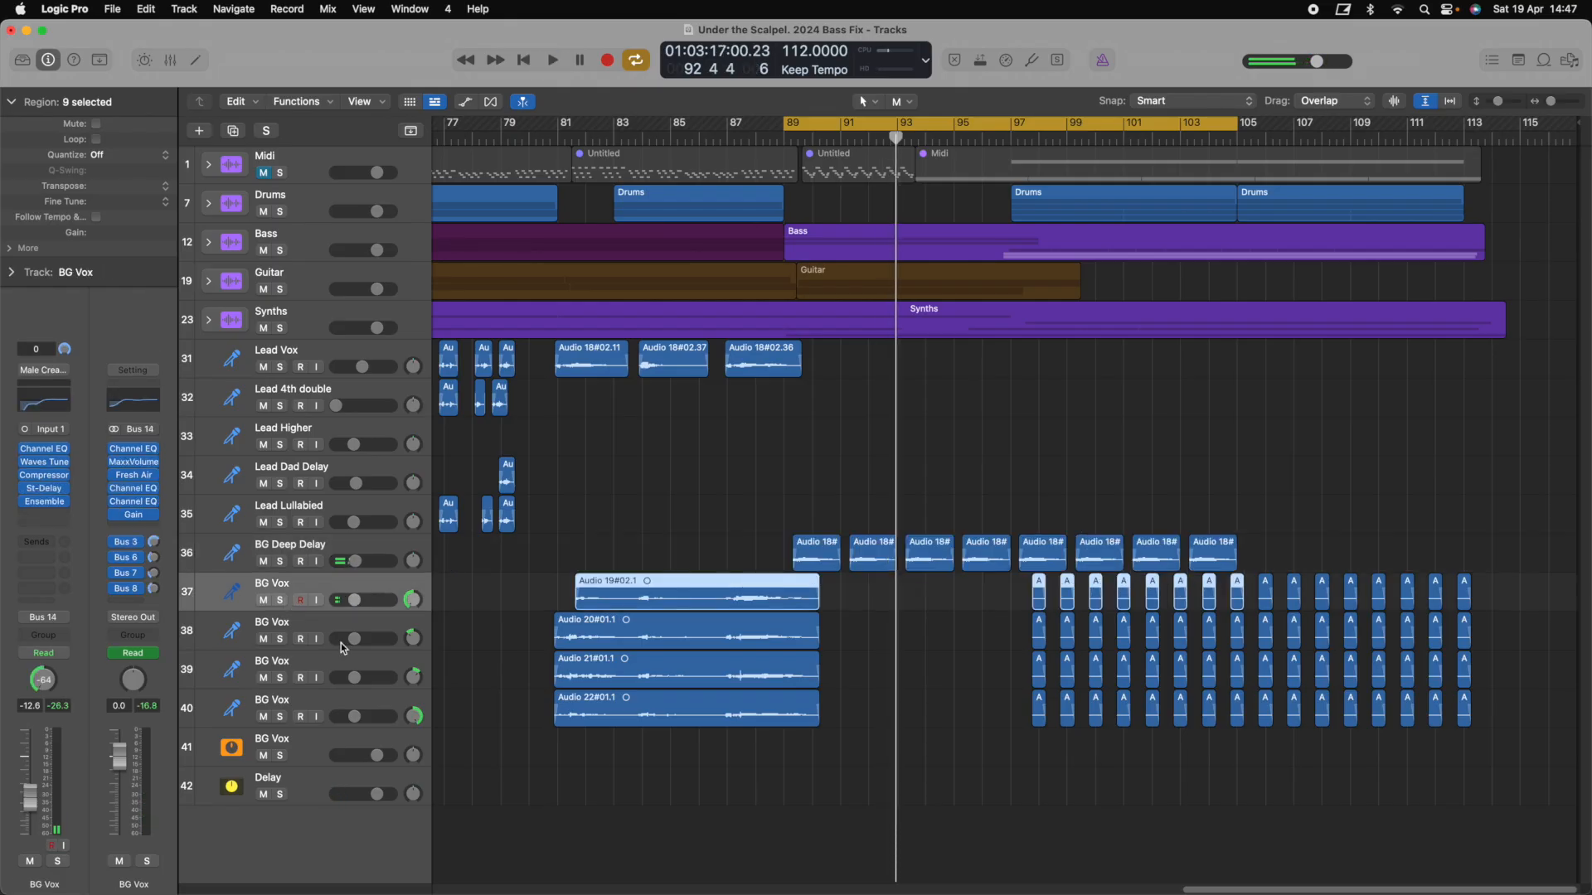
{"action": "left_click", "coordinate": [348, 706], "text": "shift"}
{"action": "left_click_drag", "start_coordinate": [826, 124], "coordinate": [1053, 141]}
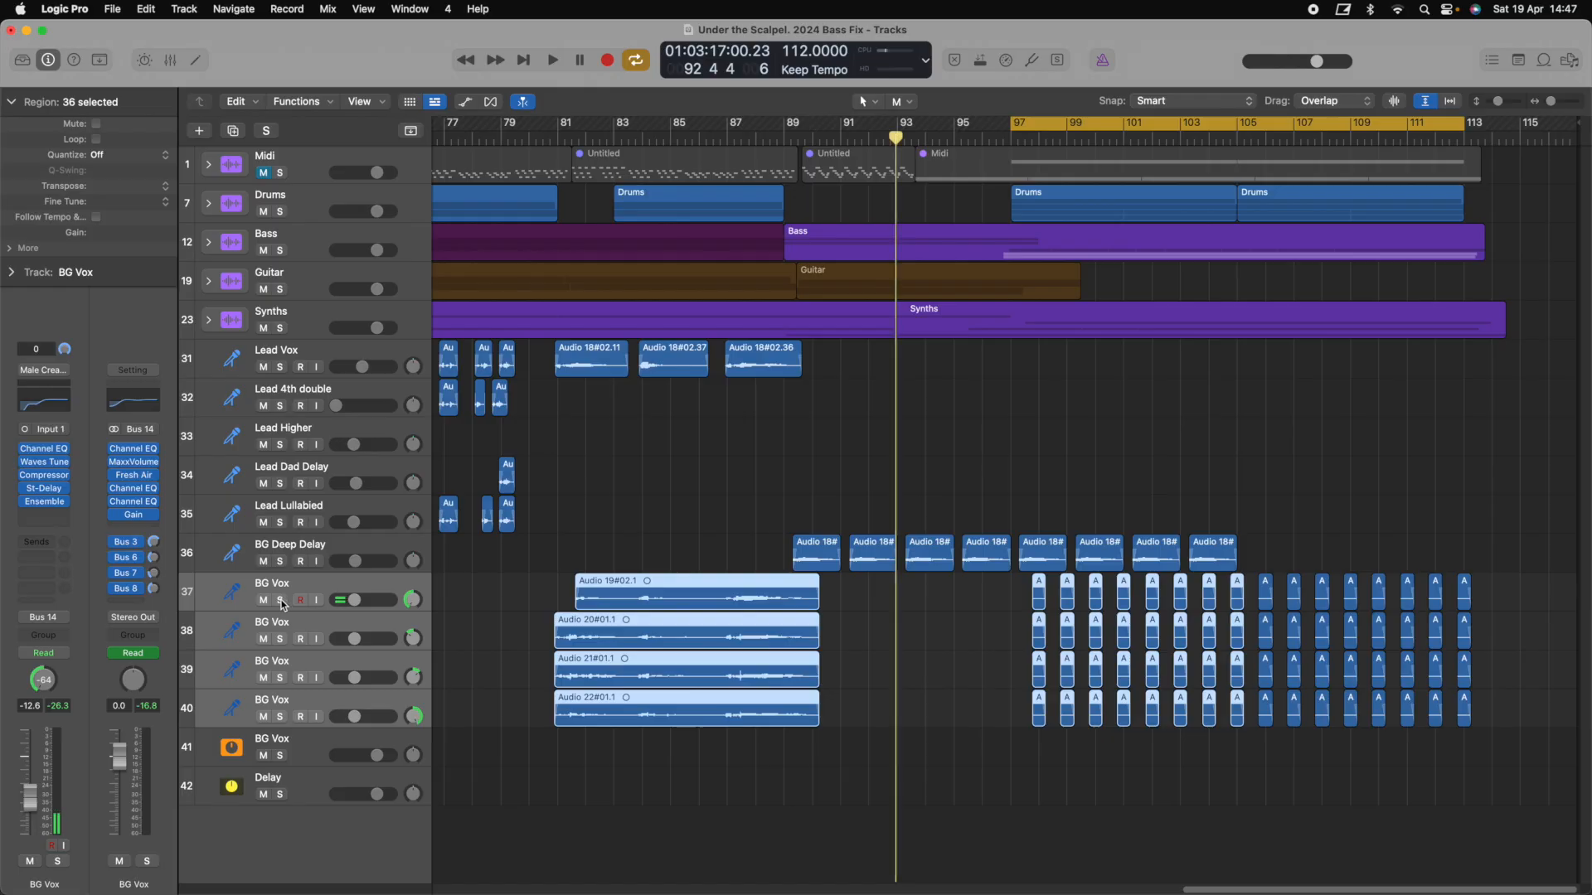
{"action": "left_click", "coordinate": [281, 600]}
{"action": "key", "text": "space"}
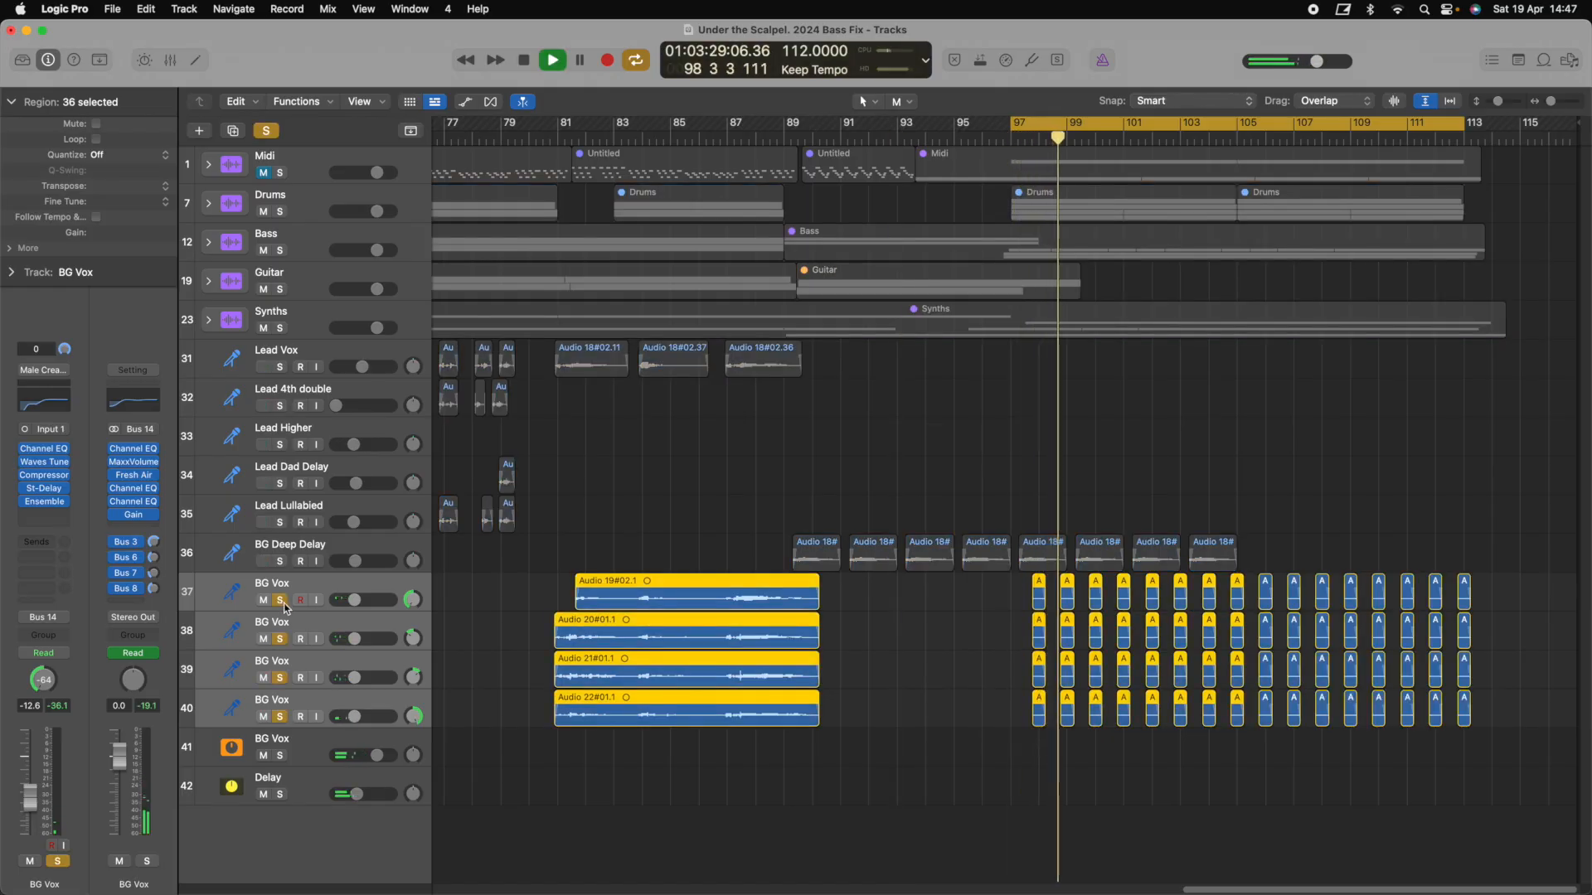
{"action": "key", "text": "space"}
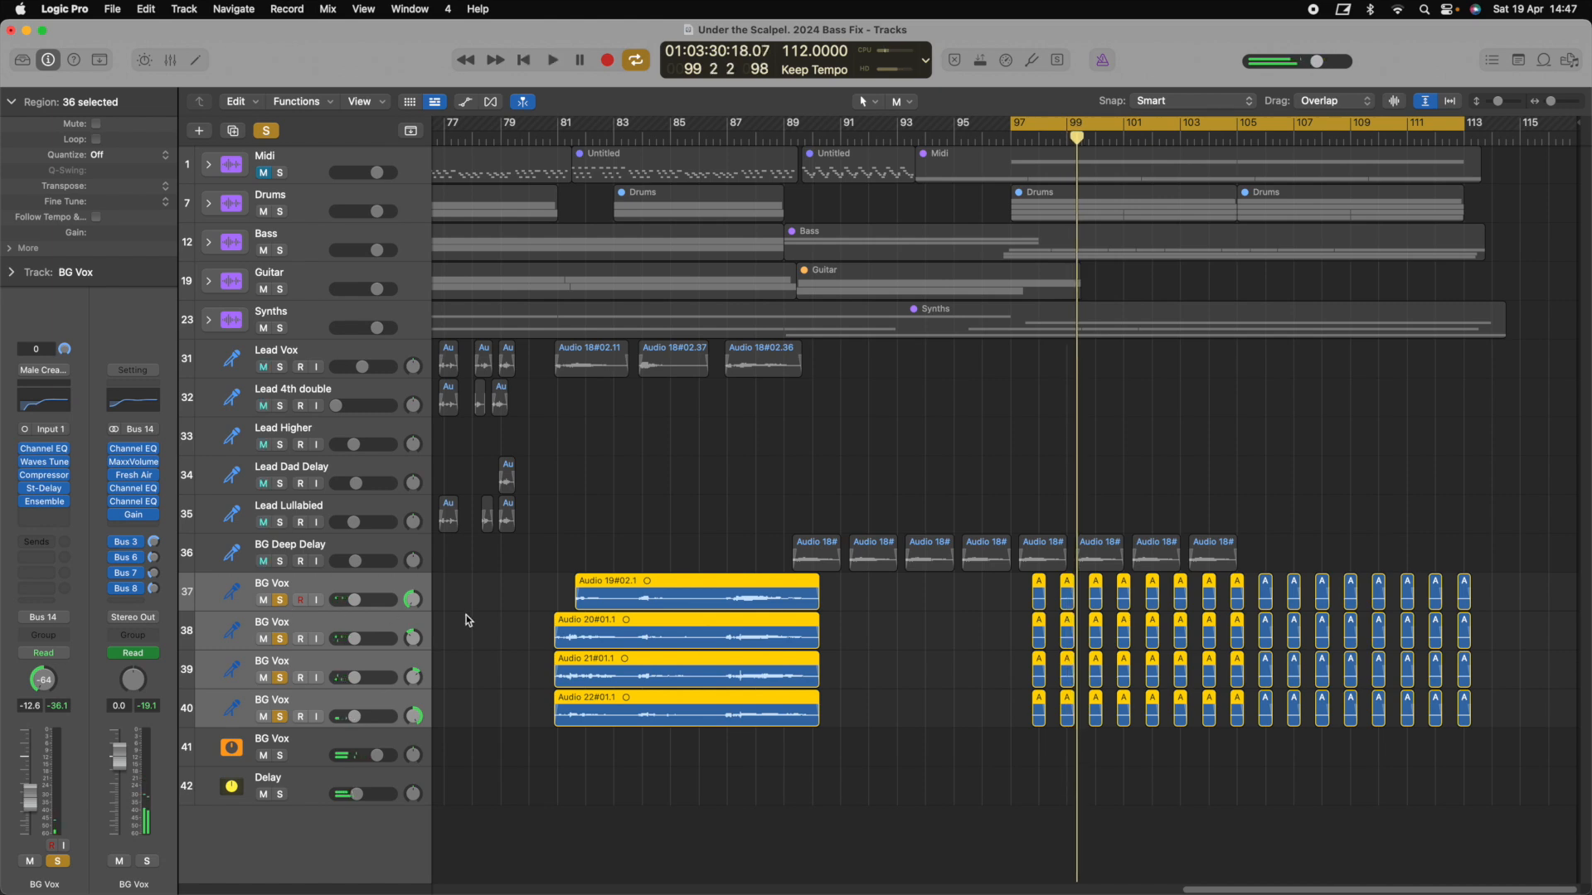
{"action": "key", "text": "z"}
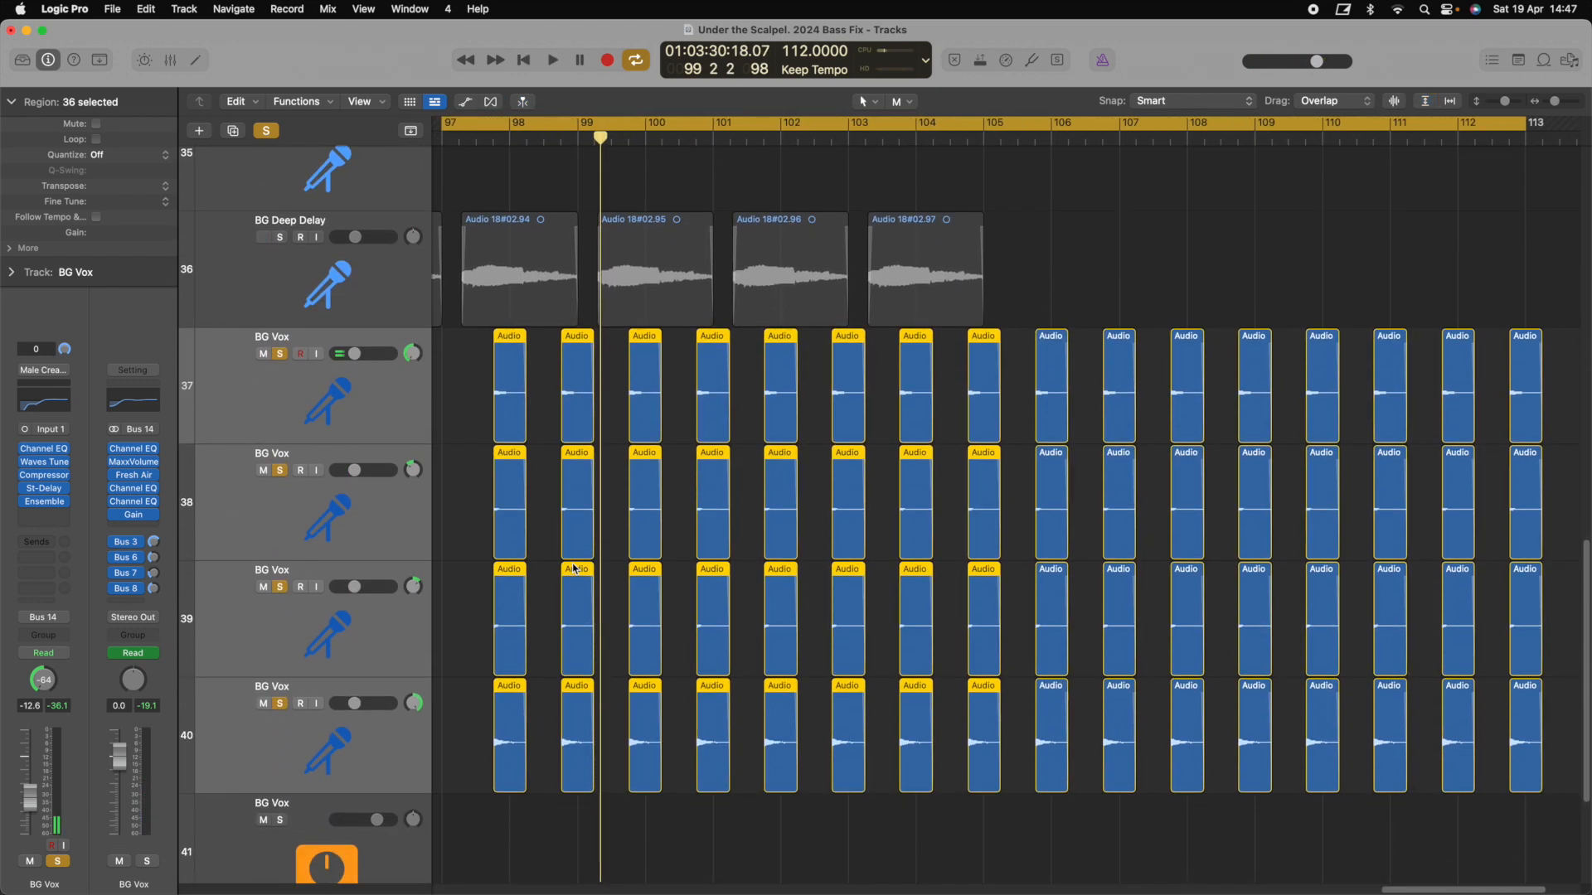
Set a short loop range starting near bar 89, zoom in, and audition it
{"action": "key", "text": "z"}
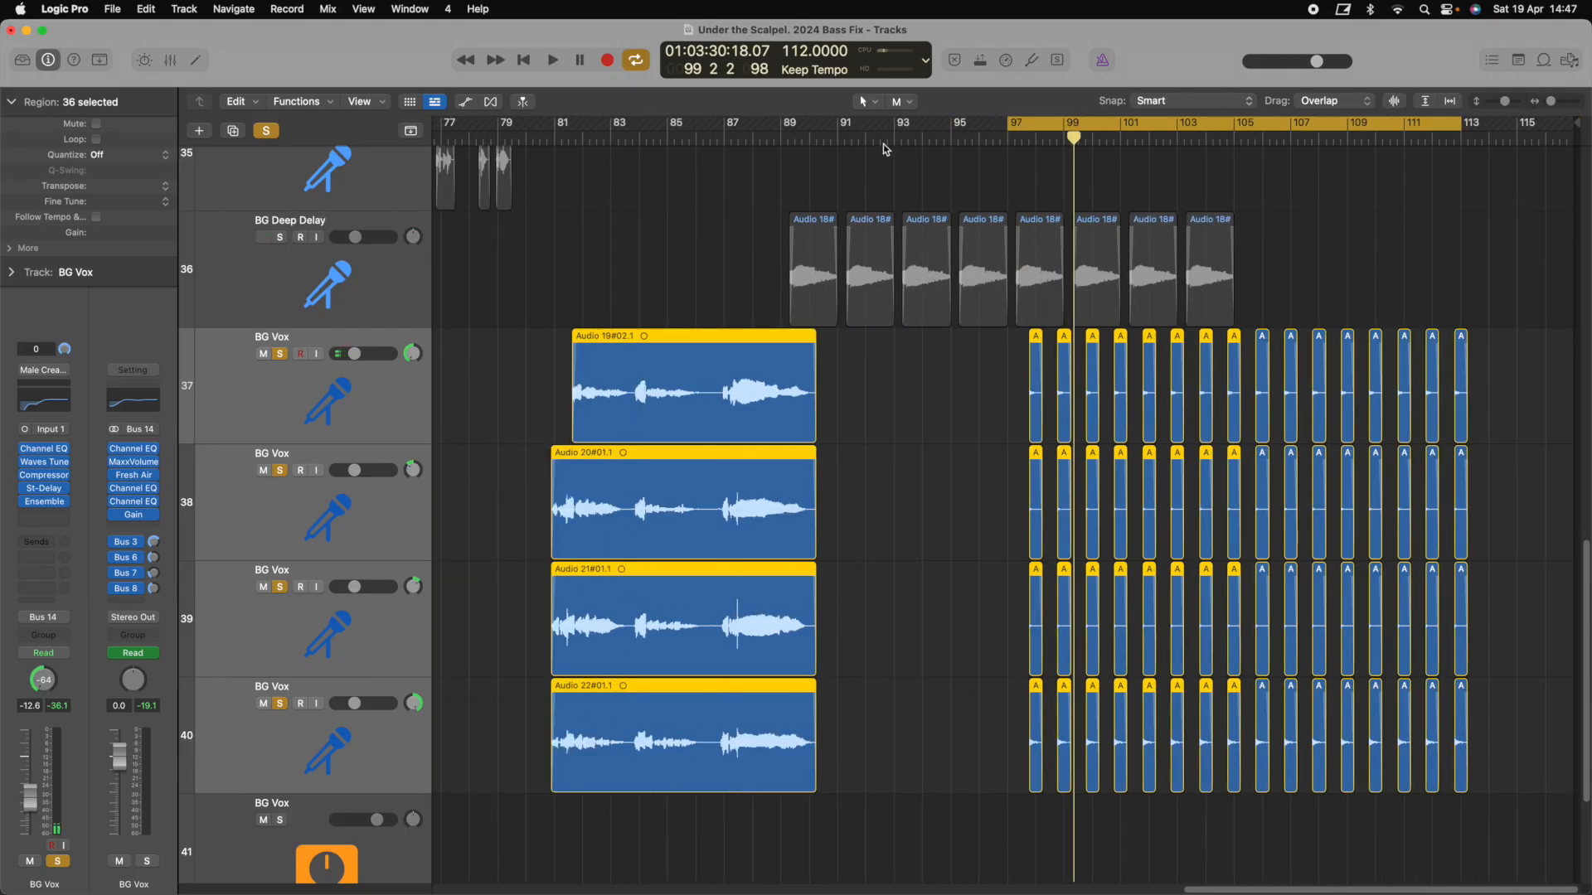
{"action": "left_click_drag", "start_coordinate": [786, 127], "coordinate": [915, 135]}
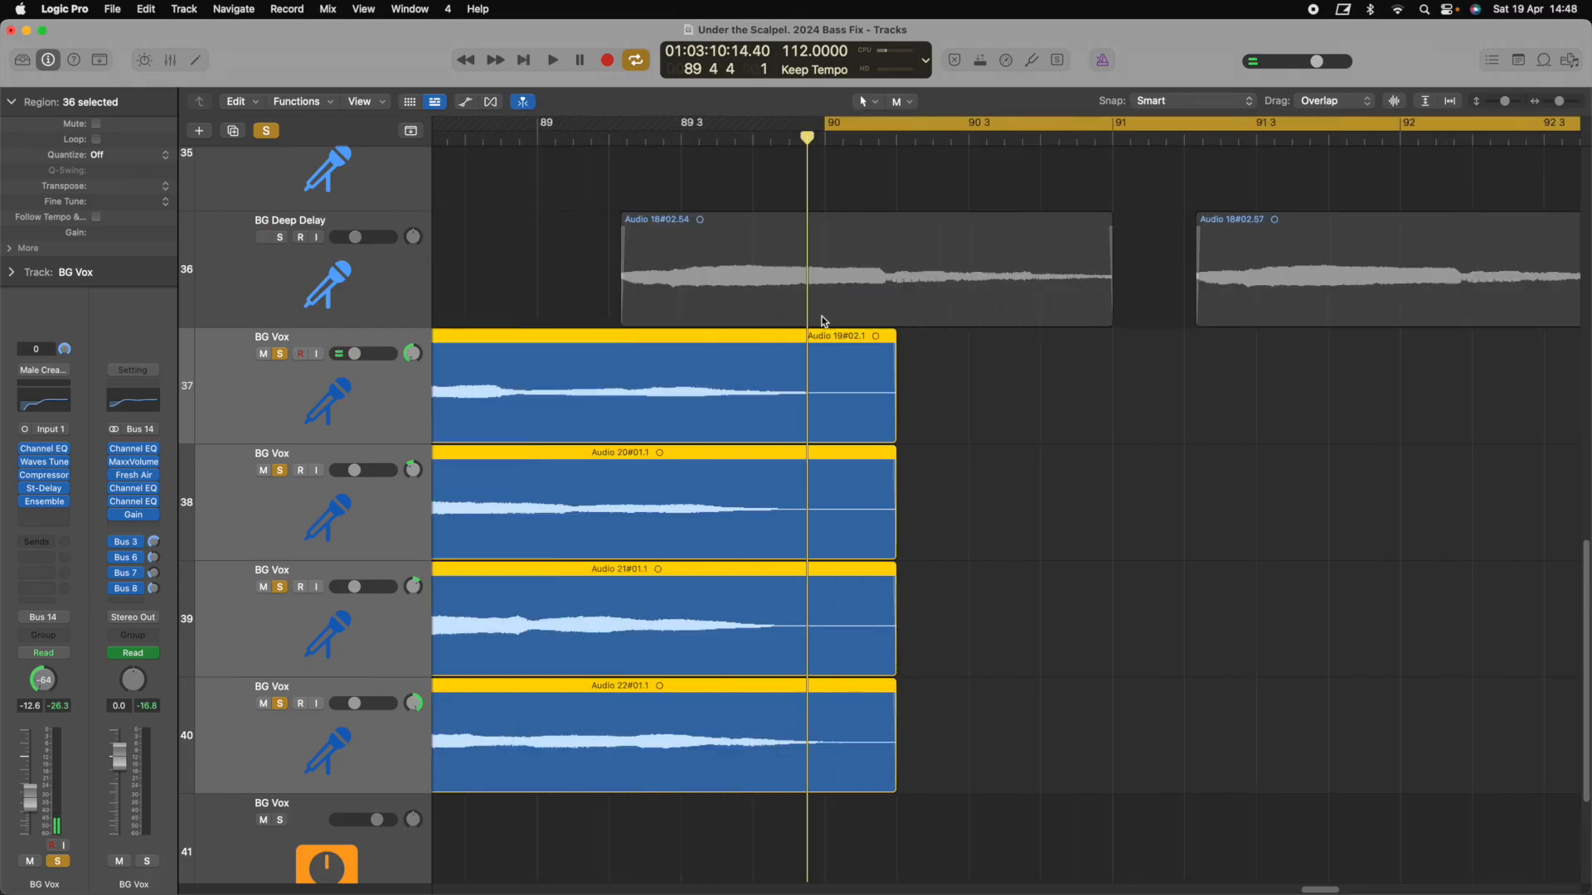
{"action": "key", "text": "super+Right"}
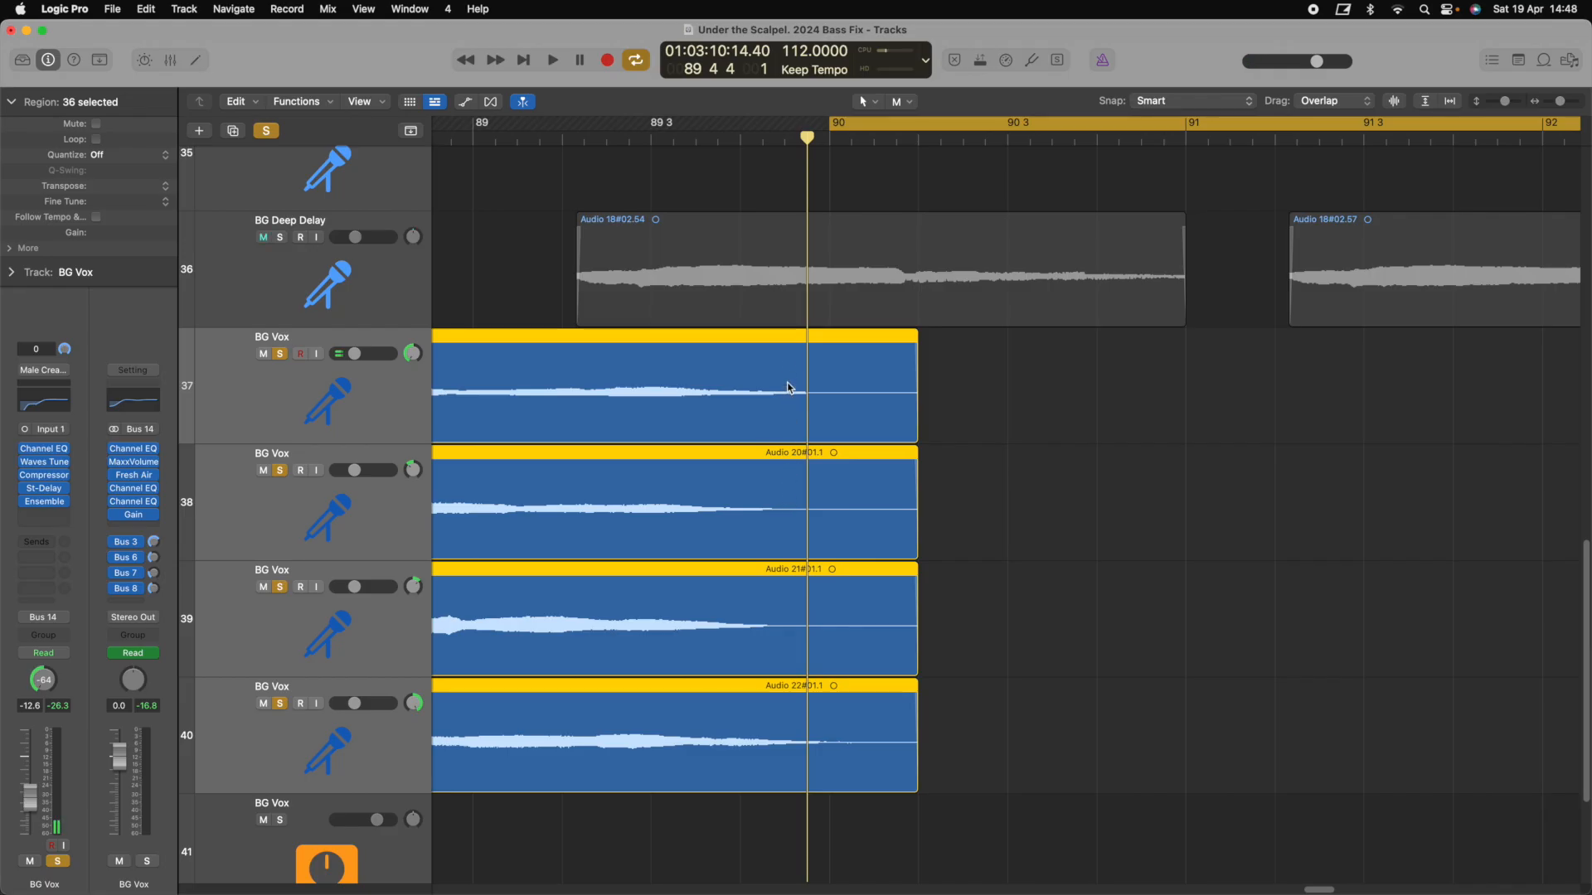
{"action": "left_click_drag", "start_coordinate": [868, 130], "coordinate": [823, 129]}
{"action": "key", "text": "space"}
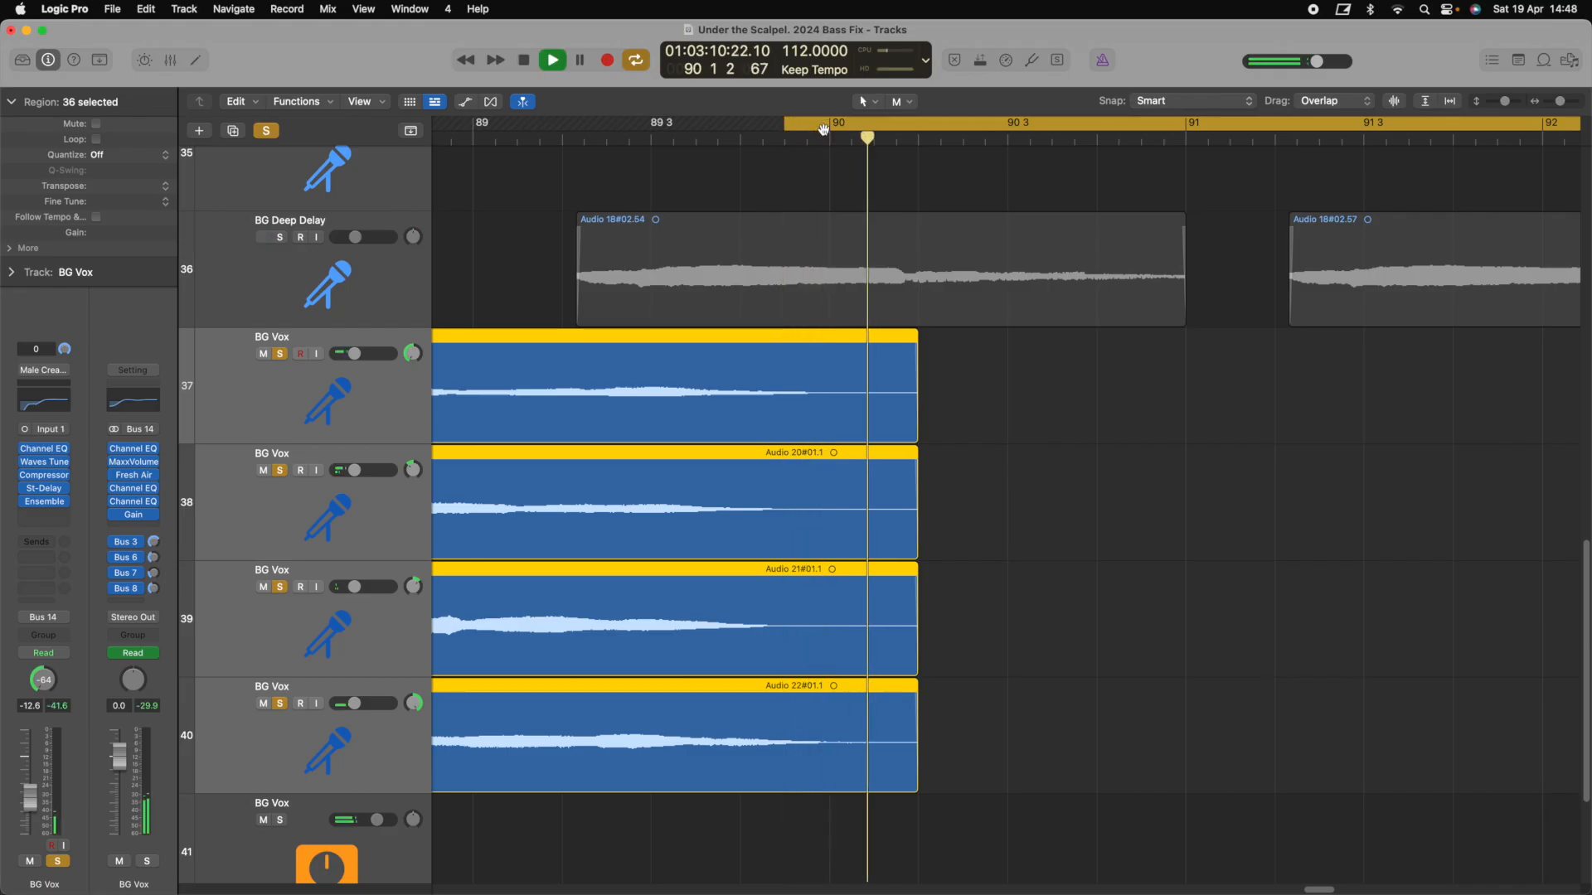
{"action": "key", "text": "space"}
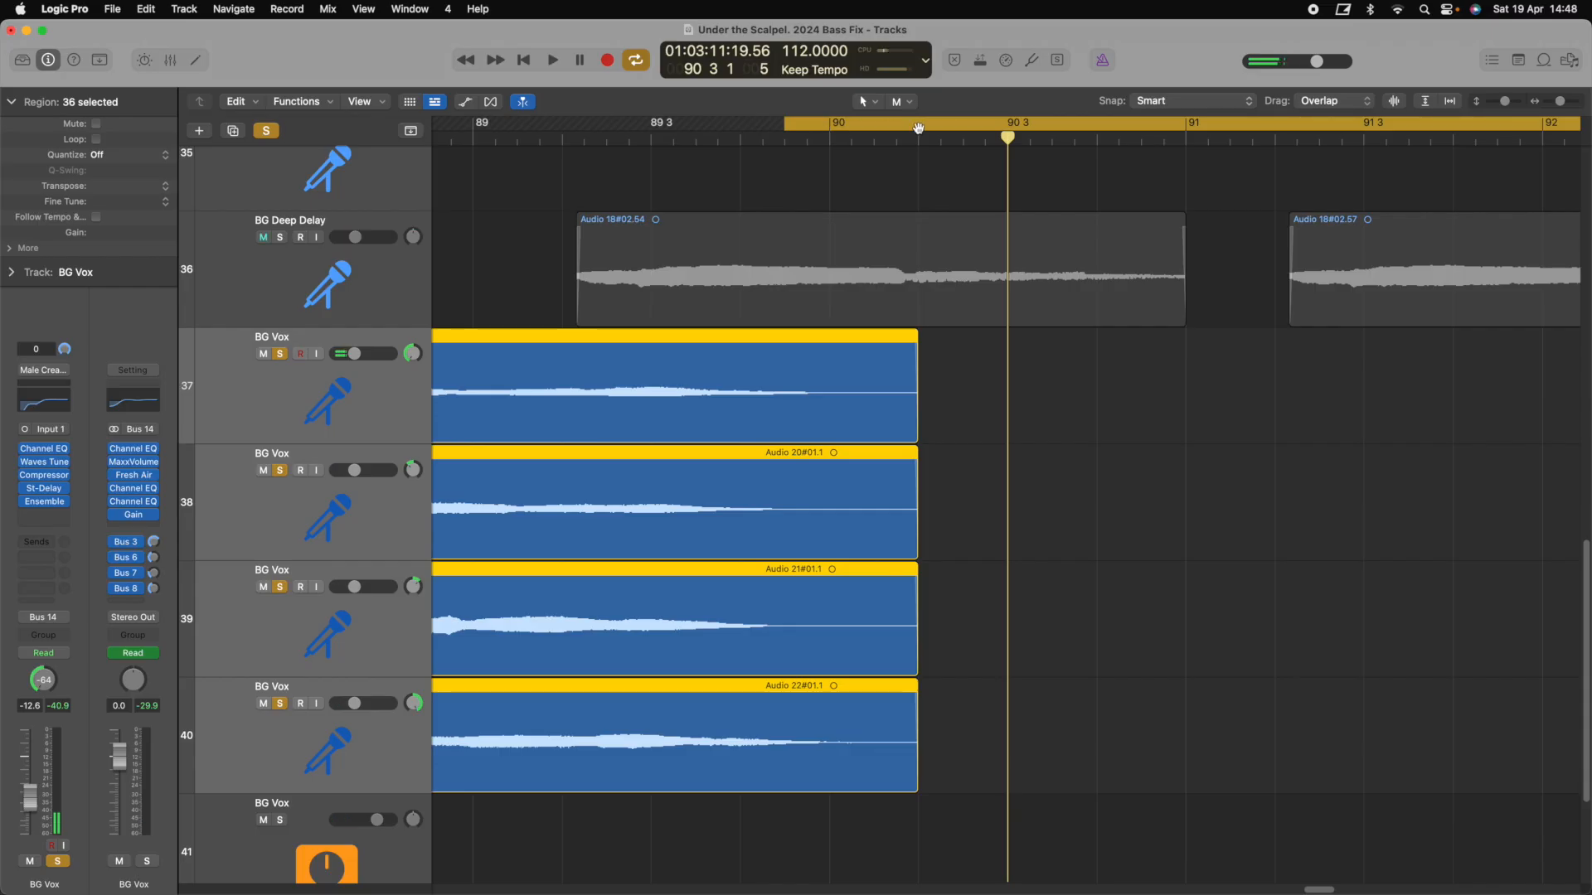
Return the playhead to the loop start and audition the BG Vox section again
{"action": "left_click", "coordinate": [786, 142]}
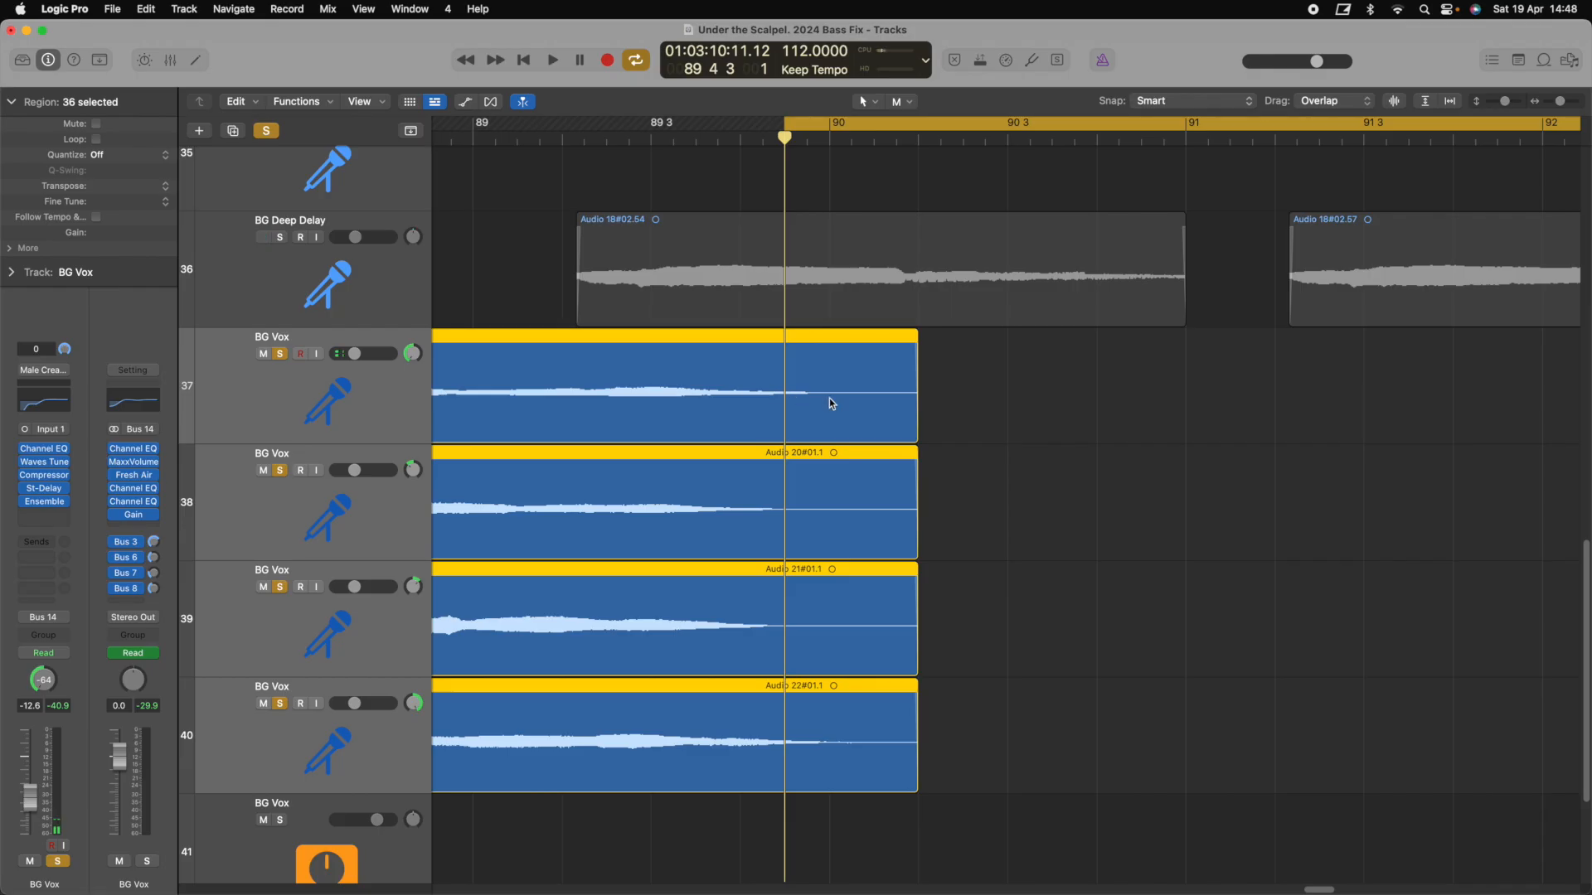
{"action": "key", "text": "space"}
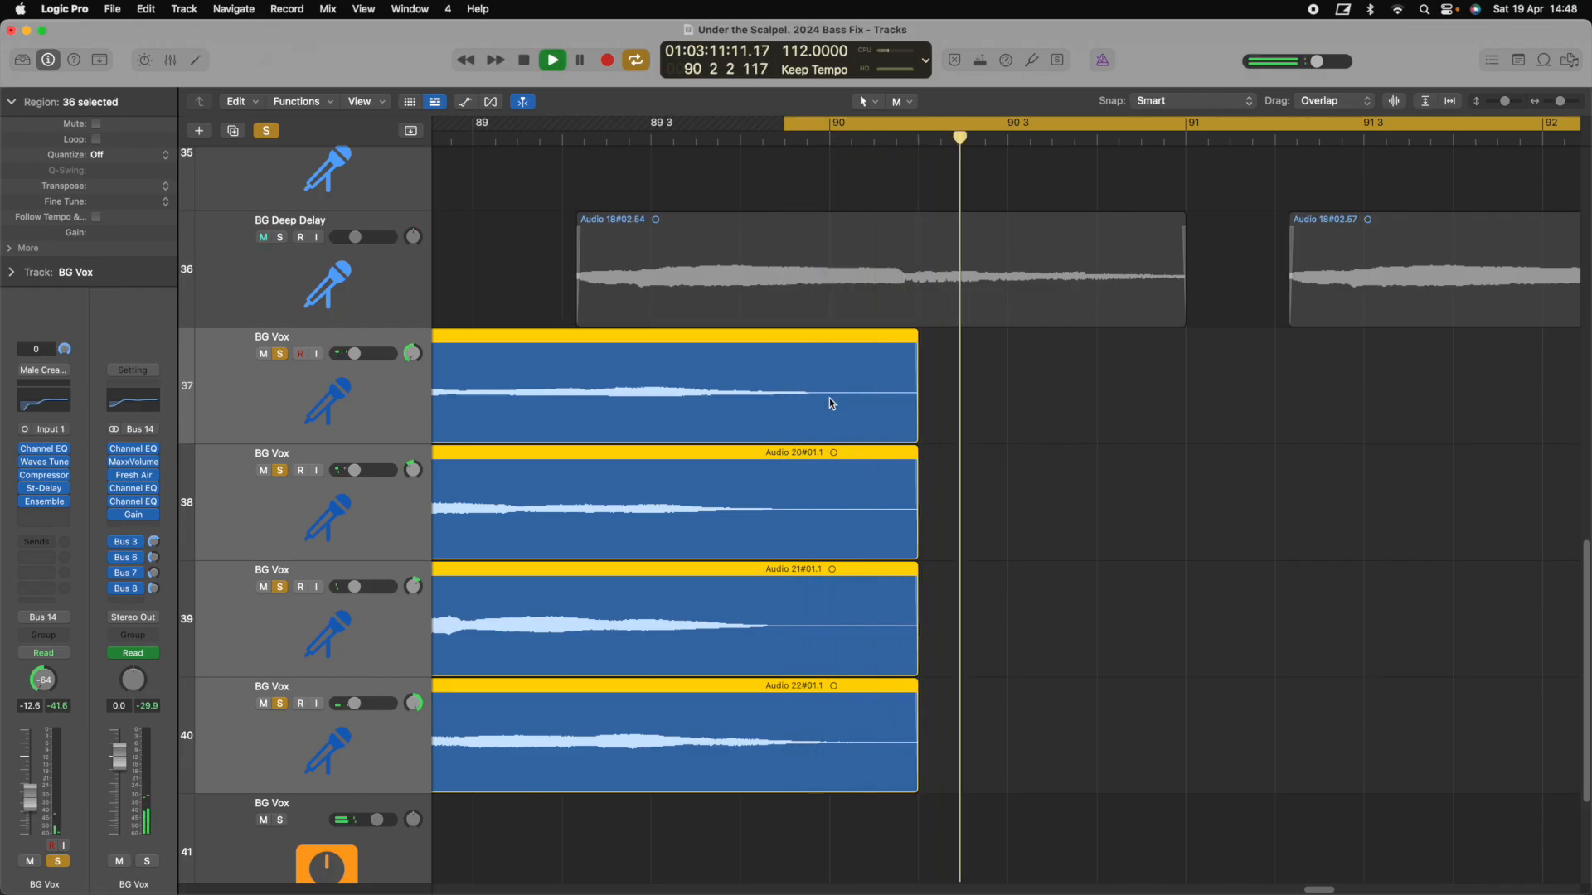
{"action": "key", "text": "space"}
{"action": "scroll", "coordinate": [864, 367], "scroll_direction": "down", "scroll_amount": 5}
{"action": "scroll", "coordinate": [863, 367], "scroll_direction": "right", "scroll_amount": 5}
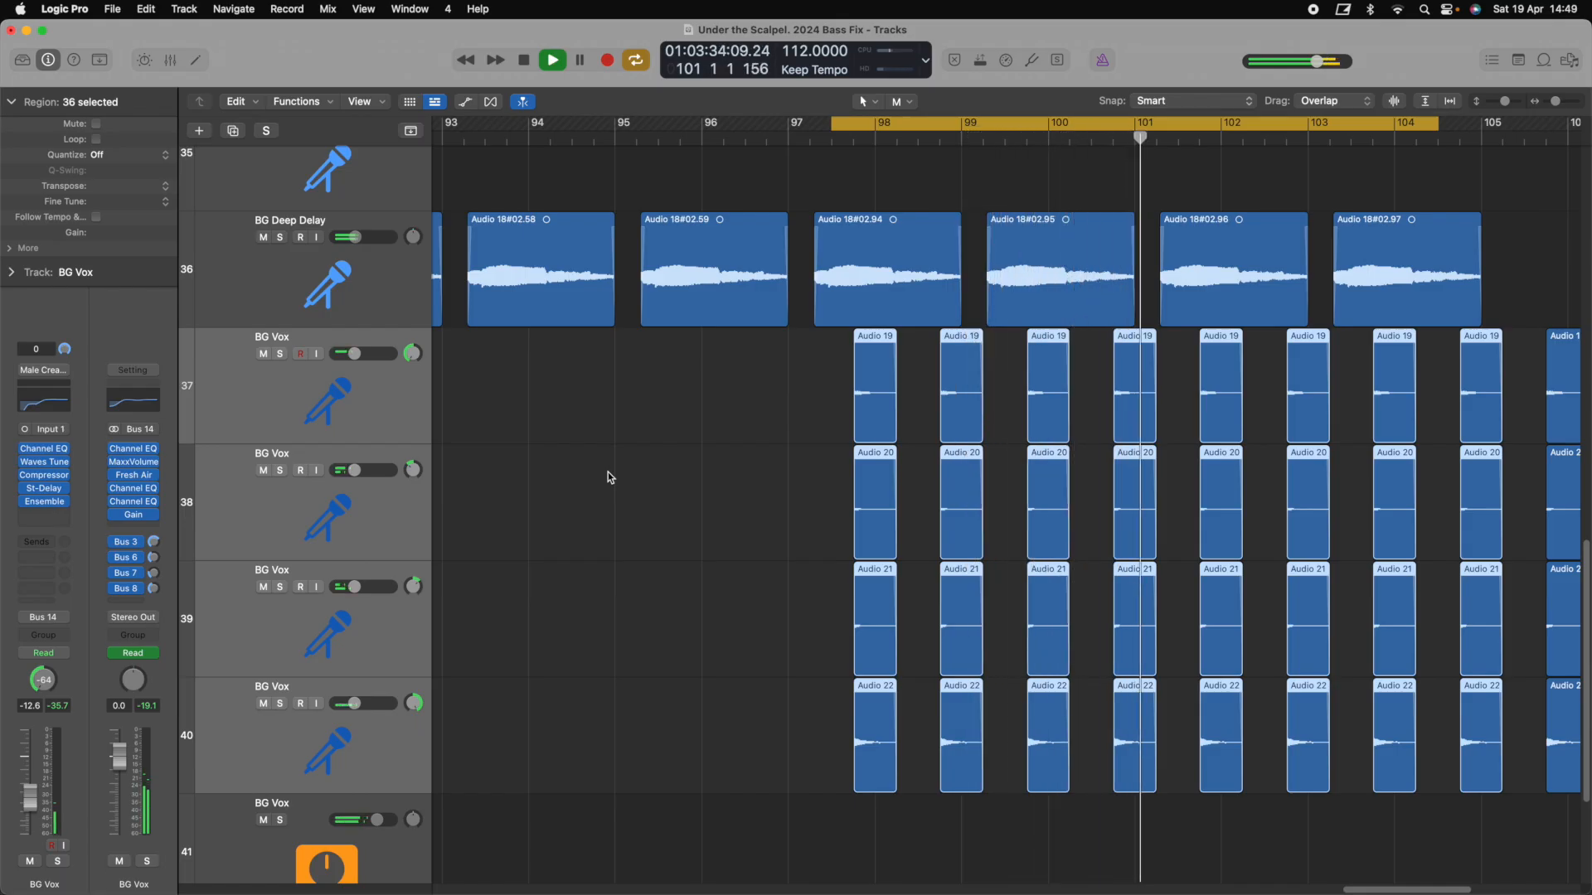
{"action": "key", "text": "space"}
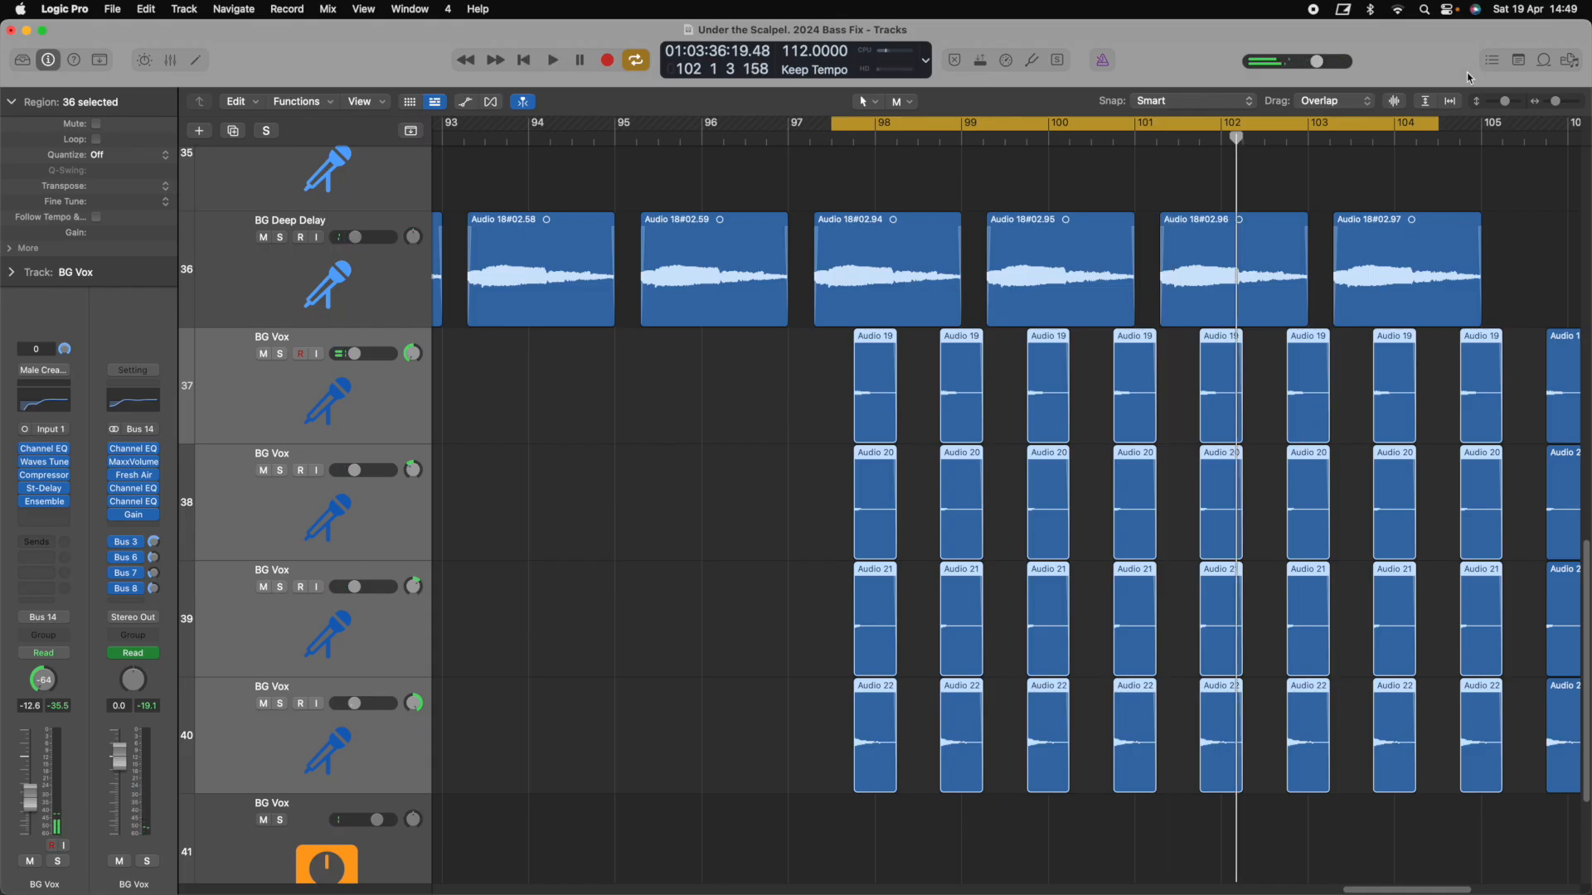
Fit the whole arrangement and all tracks in view and turn off Cycle
{"action": "left_click", "coordinate": [1457, 102]}
{"action": "left_click", "coordinate": [1426, 102]}
{"action": "scroll", "coordinate": [1354, 278], "scroll_direction": "right", "scroll_amount": 2}
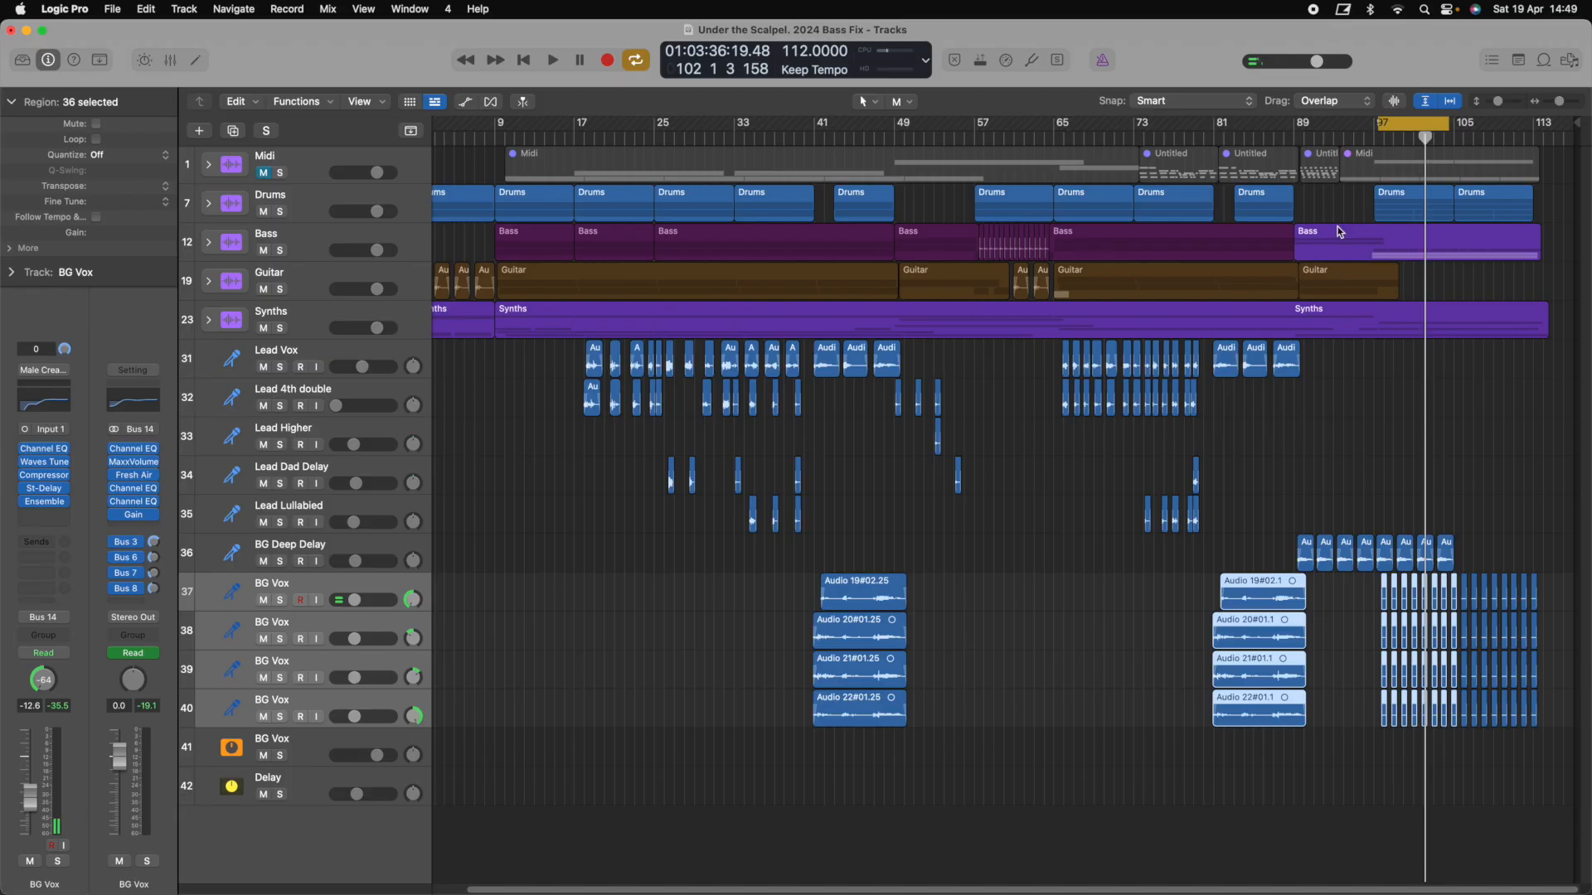
{"action": "left_click", "coordinate": [1400, 124]}
{"action": "scroll", "coordinate": [1389, 257], "scroll_direction": "left", "scroll_amount": 2}
{"action": "scroll", "coordinate": [1395, 280], "scroll_direction": "right", "scroll_amount": 4}
{"action": "scroll", "coordinate": [1394, 281], "scroll_direction": "left", "scroll_amount": 3}
{"action": "scroll", "coordinate": [1395, 277], "scroll_direction": "up", "scroll_amount": 5}
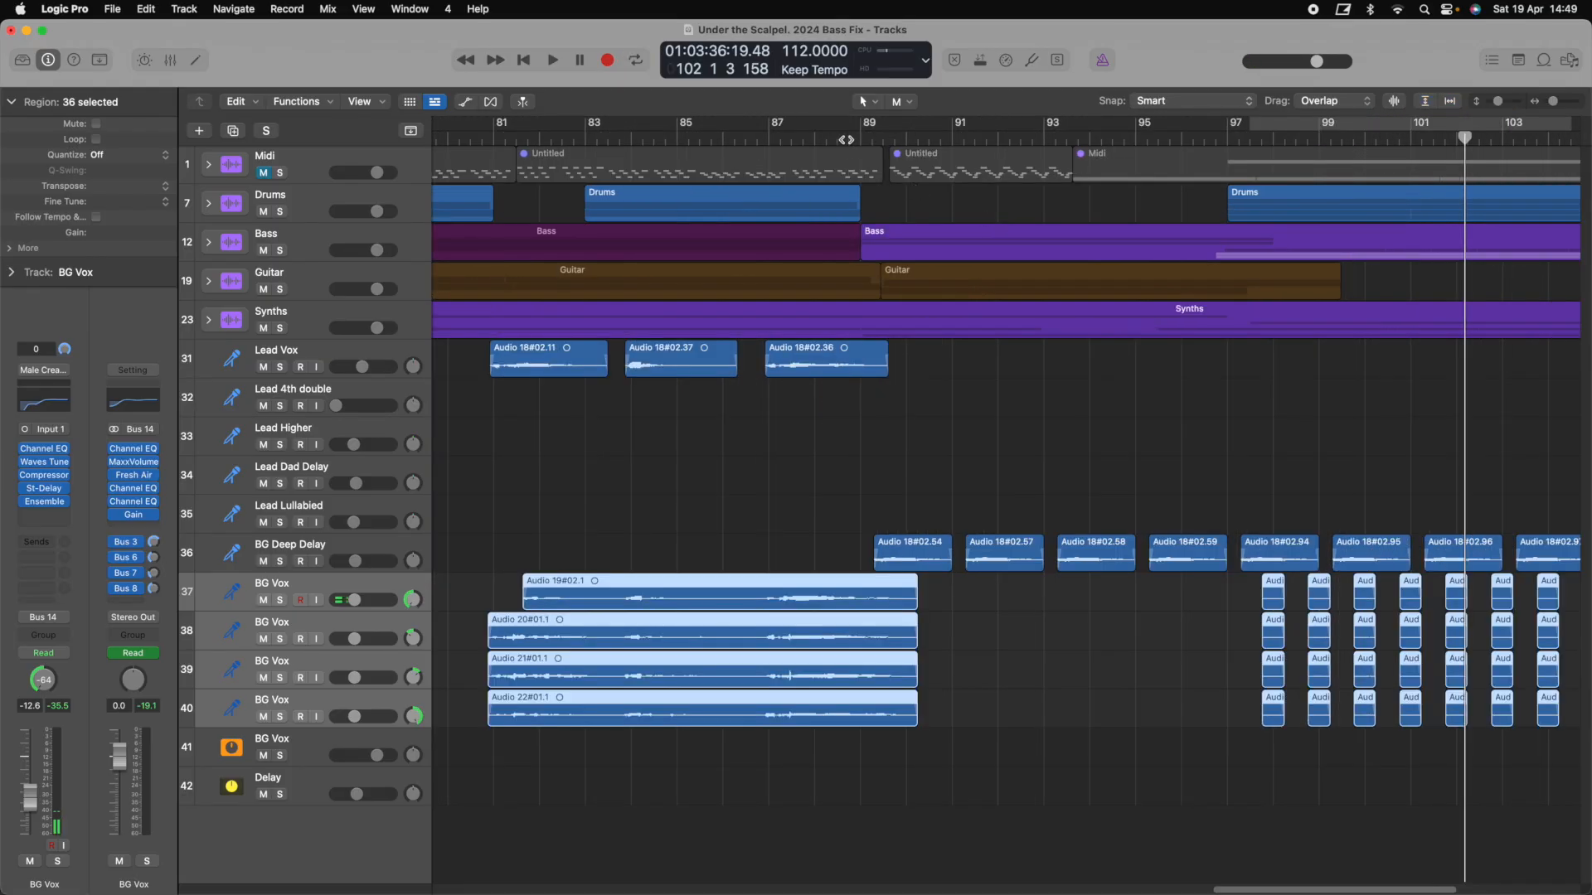
Play the arrangement from around bar 87, then select the BG Vox aux and open the mixer
{"action": "left_click", "coordinate": [839, 139]}
{"action": "left_click", "coordinate": [729, 139]}
{"action": "left_click", "coordinate": [528, 138]}
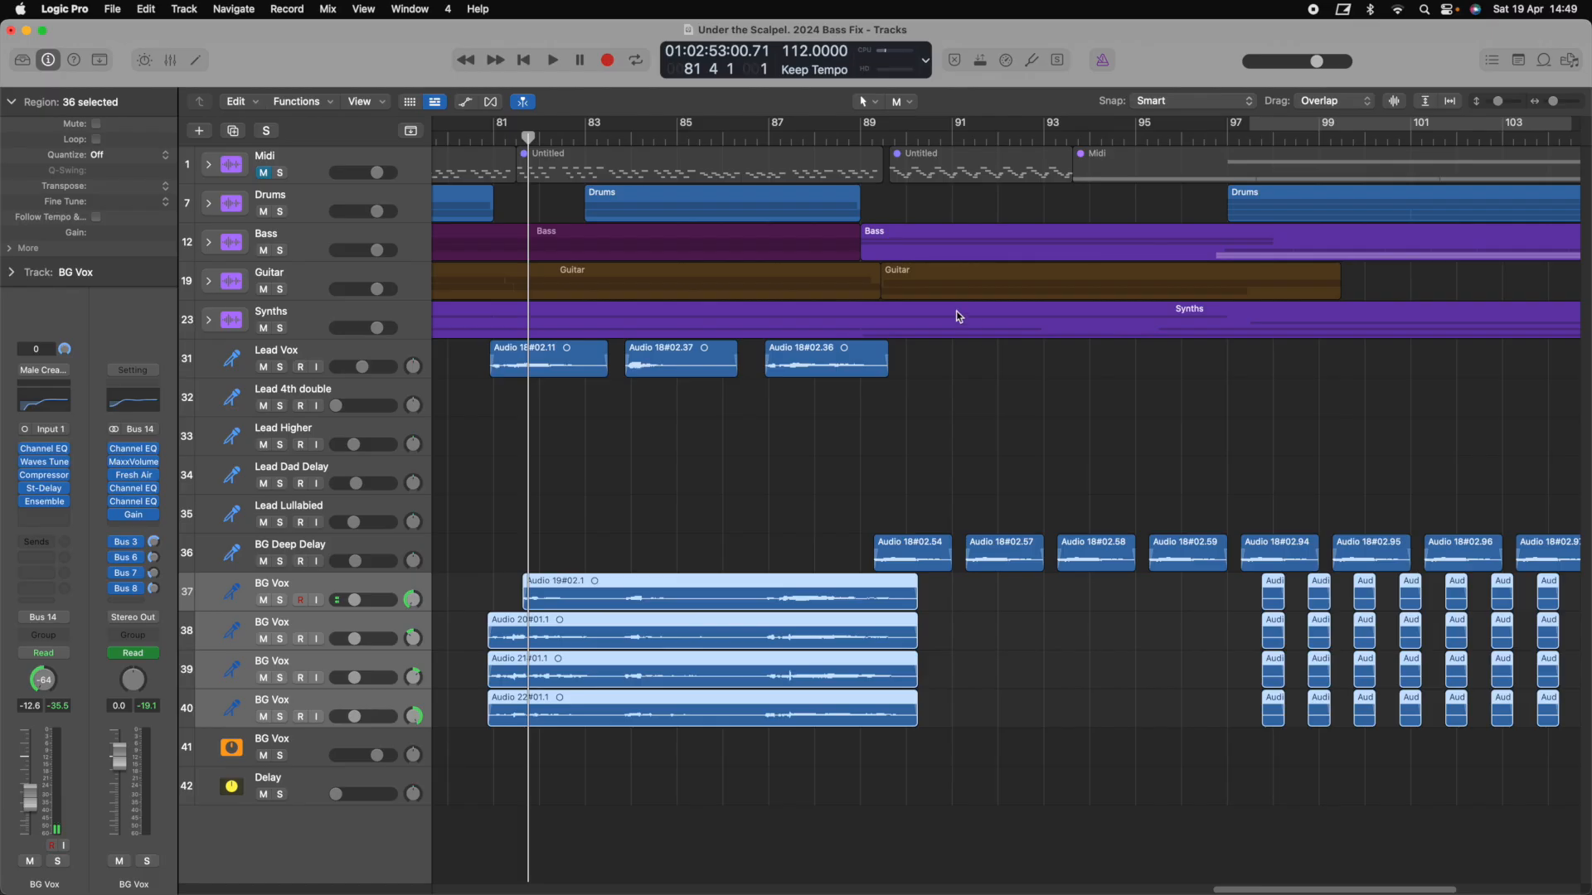
{"action": "left_click", "coordinate": [766, 138]}
{"action": "key", "text": "space"}
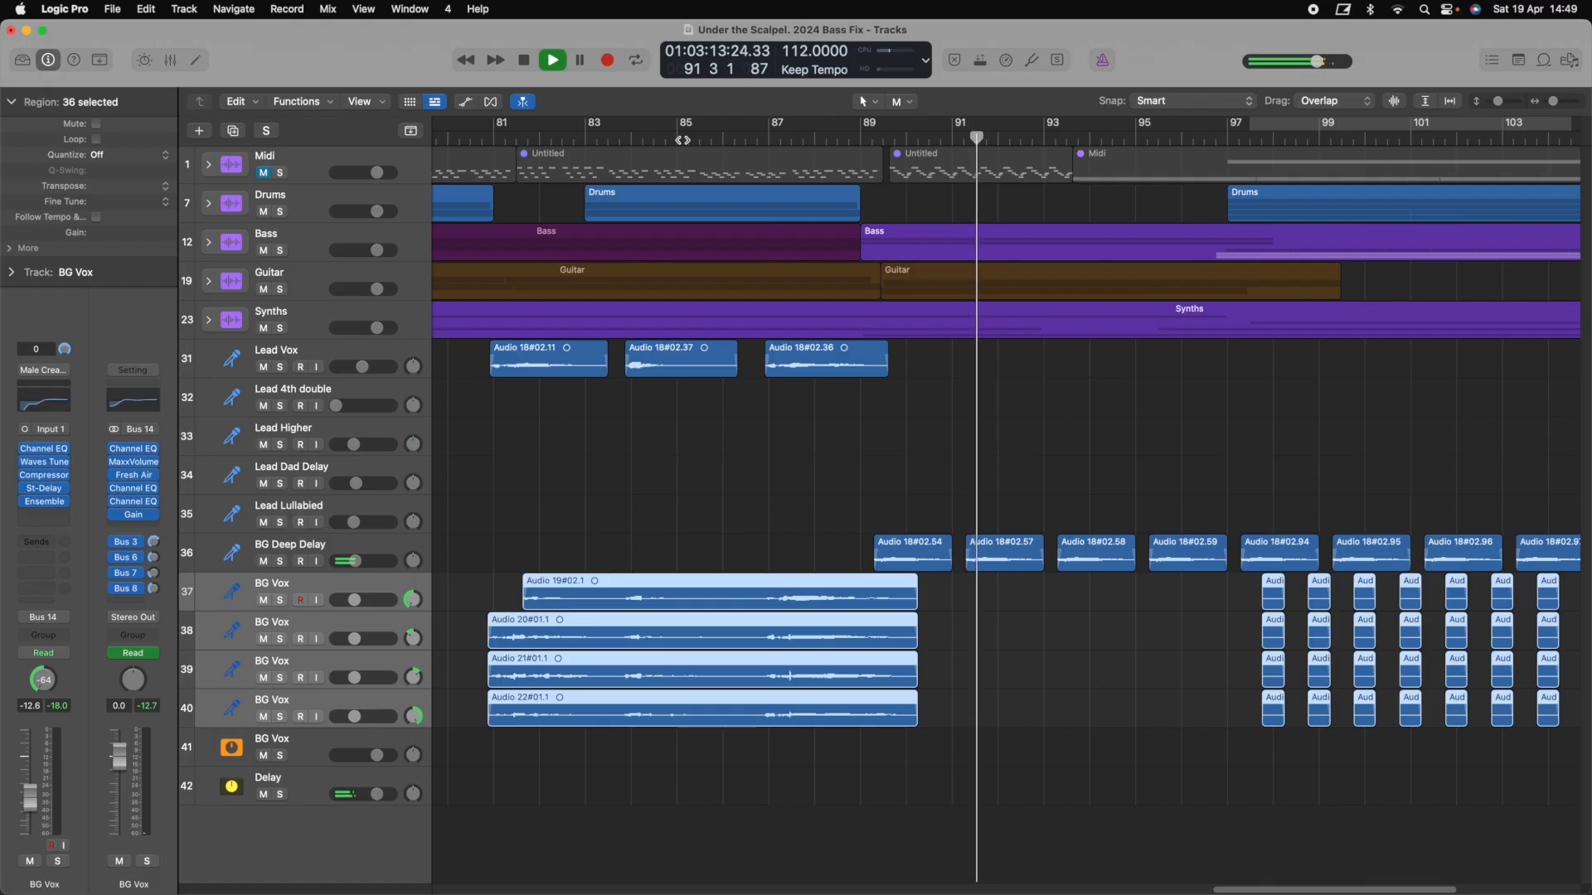
{"action": "key", "text": "space"}
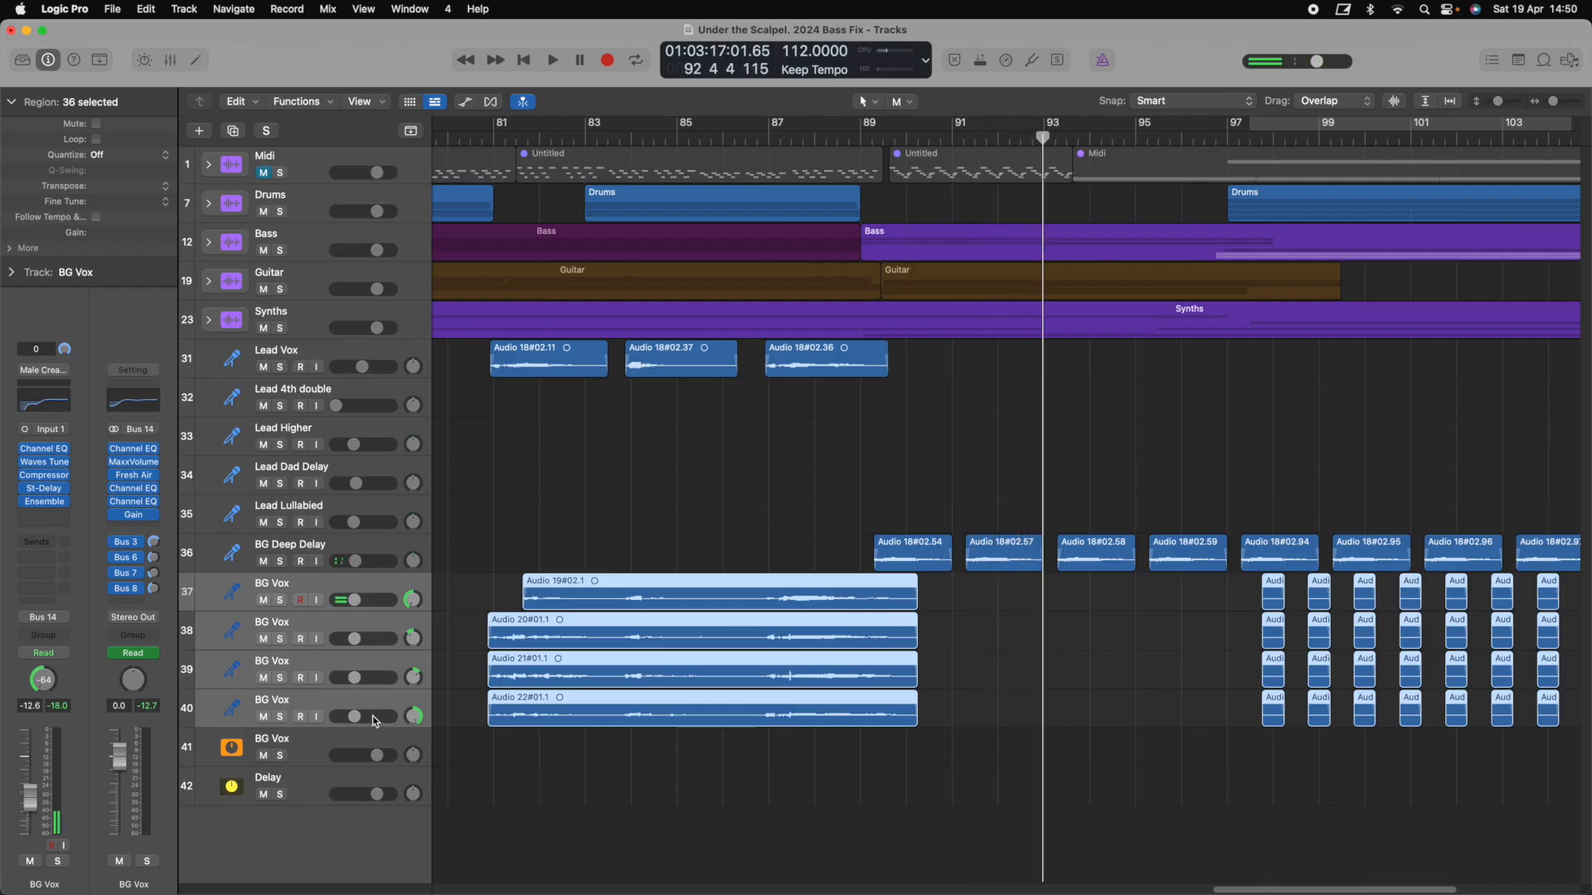
{"action": "left_click", "coordinate": [312, 743]}
{"action": "key", "text": "x"}
{"action": "scroll", "coordinate": [770, 608], "scroll_direction": "left", "scroll_amount": 2}
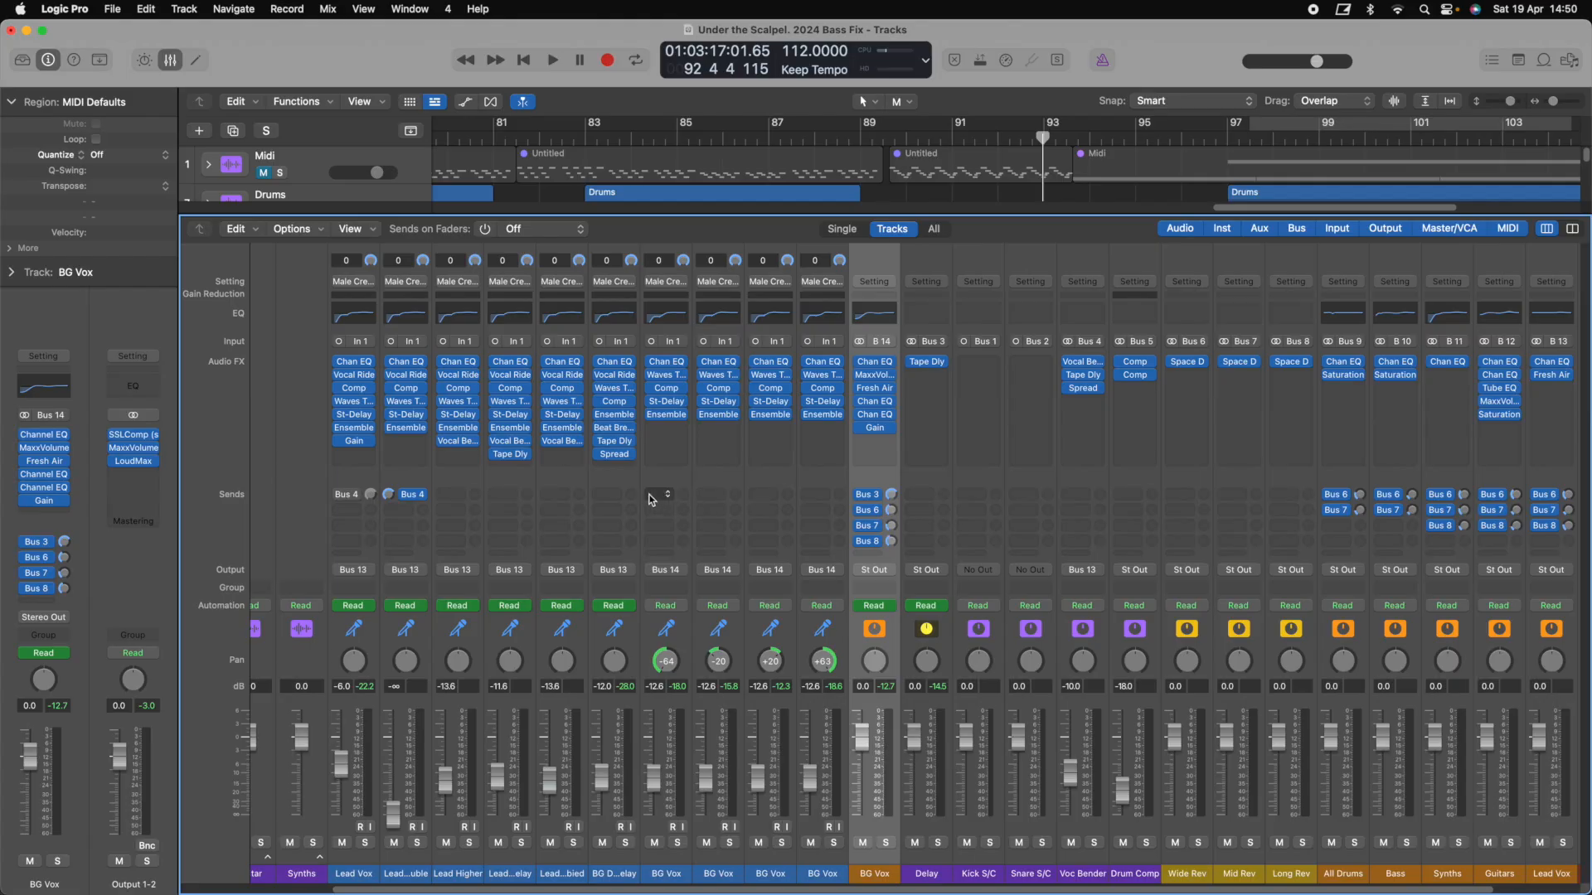
{"action": "left_click_drag", "start_coordinate": [361, 482], "coordinate": [593, 522]}
{"action": "scroll", "coordinate": [611, 520], "scroll_direction": "right", "scroll_amount": 3}
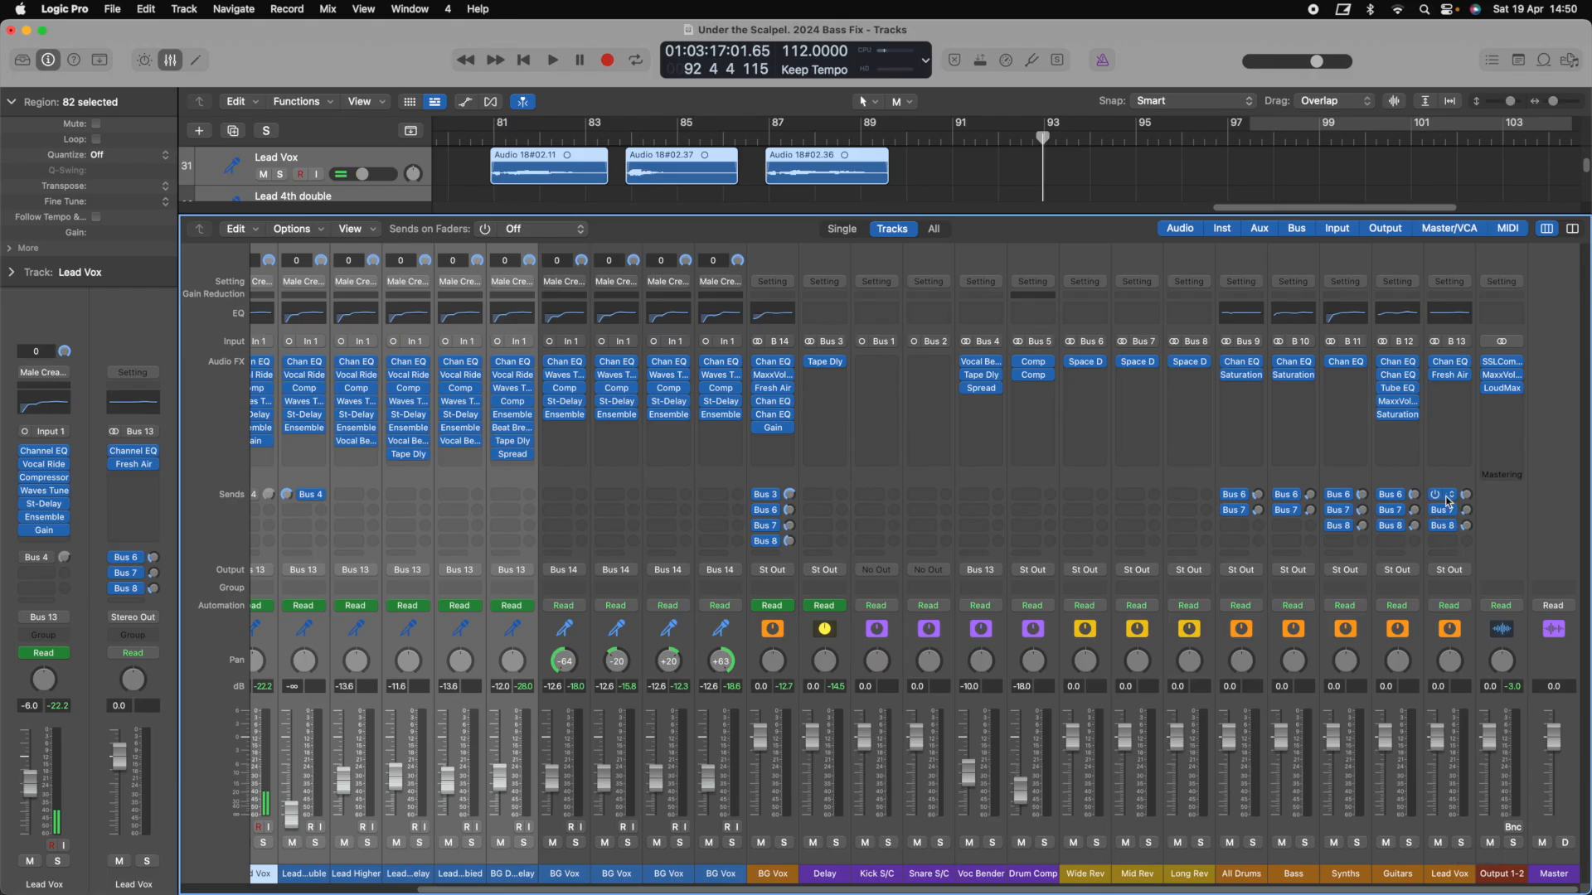
{"action": "left_click", "coordinate": [1460, 388]}
{"action": "scroll", "coordinate": [704, 517], "scroll_direction": "left", "scroll_amount": 3}
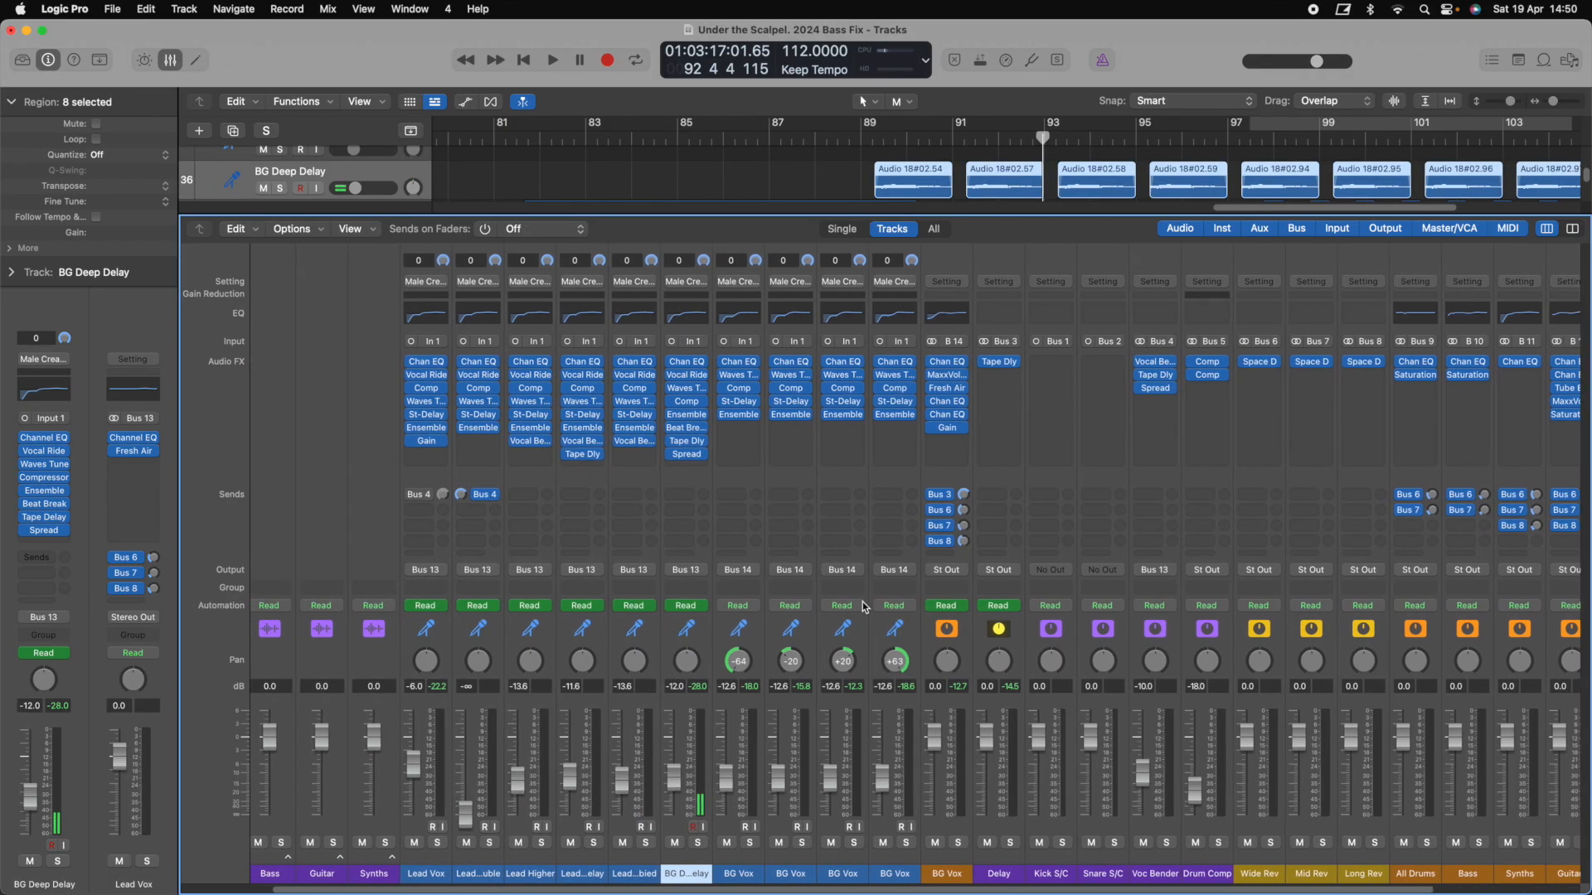
{"action": "left_click_drag", "start_coordinate": [645, 480], "coordinate": [790, 479]}
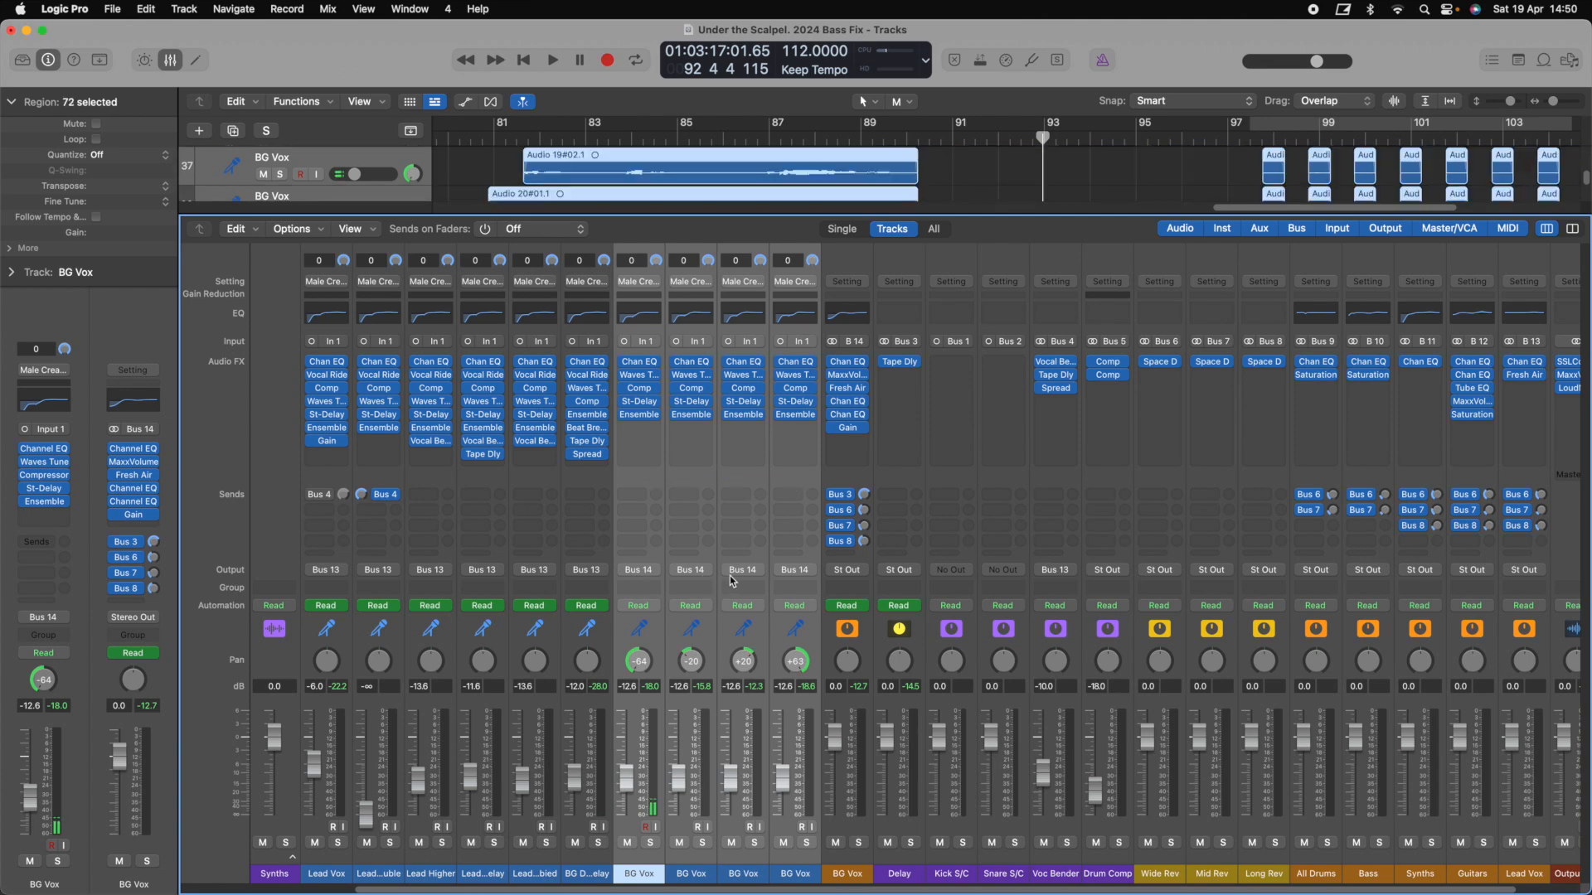
{"action": "left_click", "coordinate": [860, 664]}
{"action": "scroll", "coordinate": [860, 664], "scroll_direction": "right", "scroll_amount": 3}
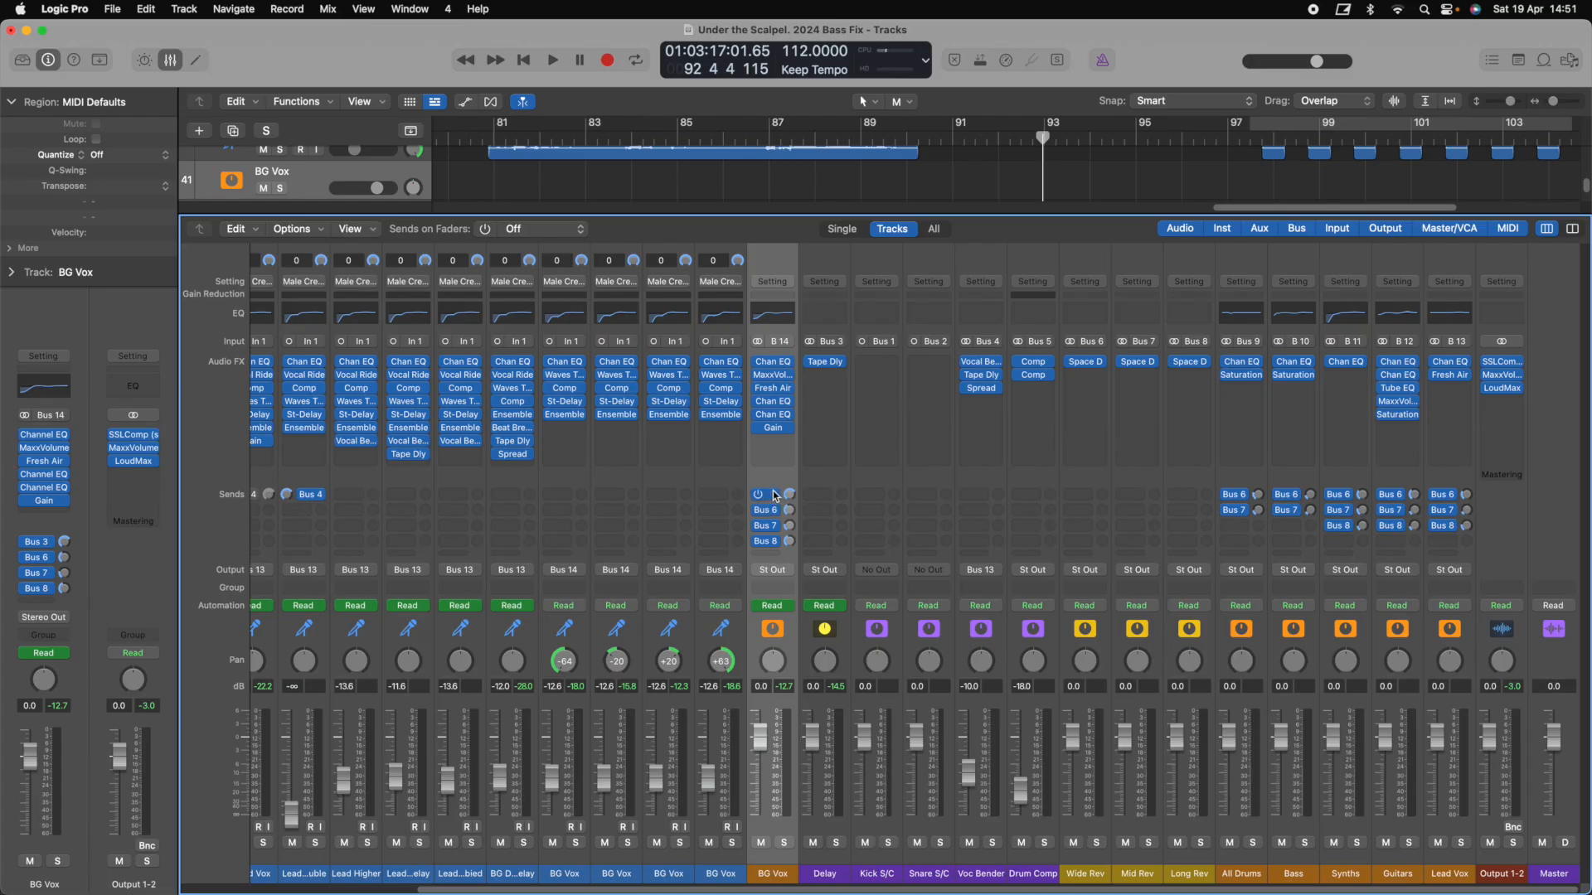
{"action": "left_click", "coordinate": [824, 480]}
{"action": "left_click", "coordinate": [817, 362]}
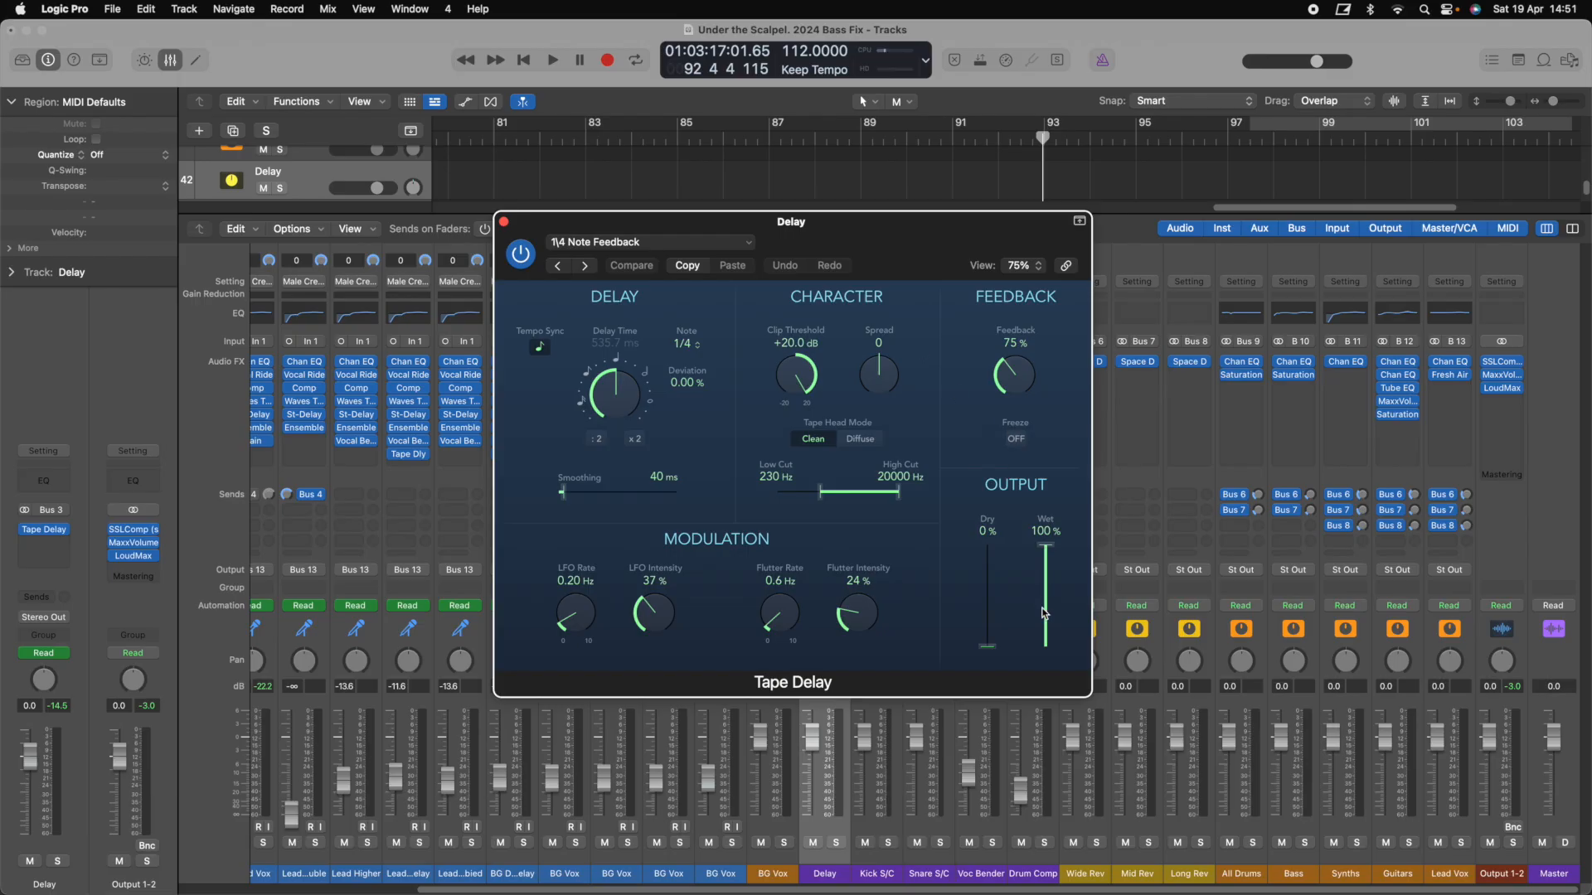
{"action": "key", "text": "super+w"}
{"action": "left_click", "coordinate": [781, 480]}
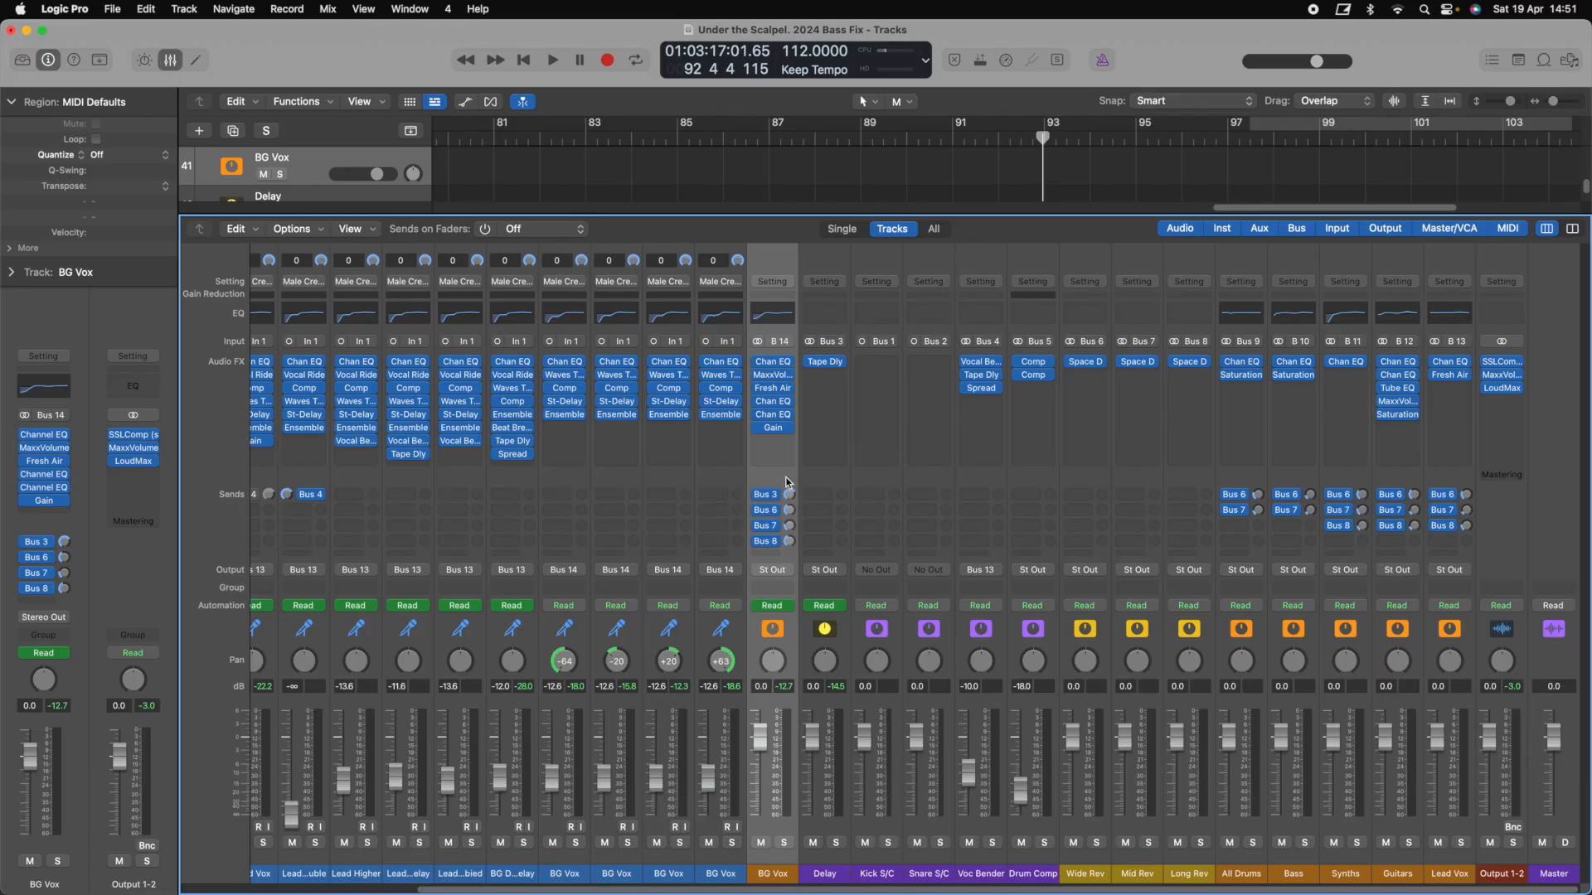
{"action": "left_click", "coordinate": [821, 478]}
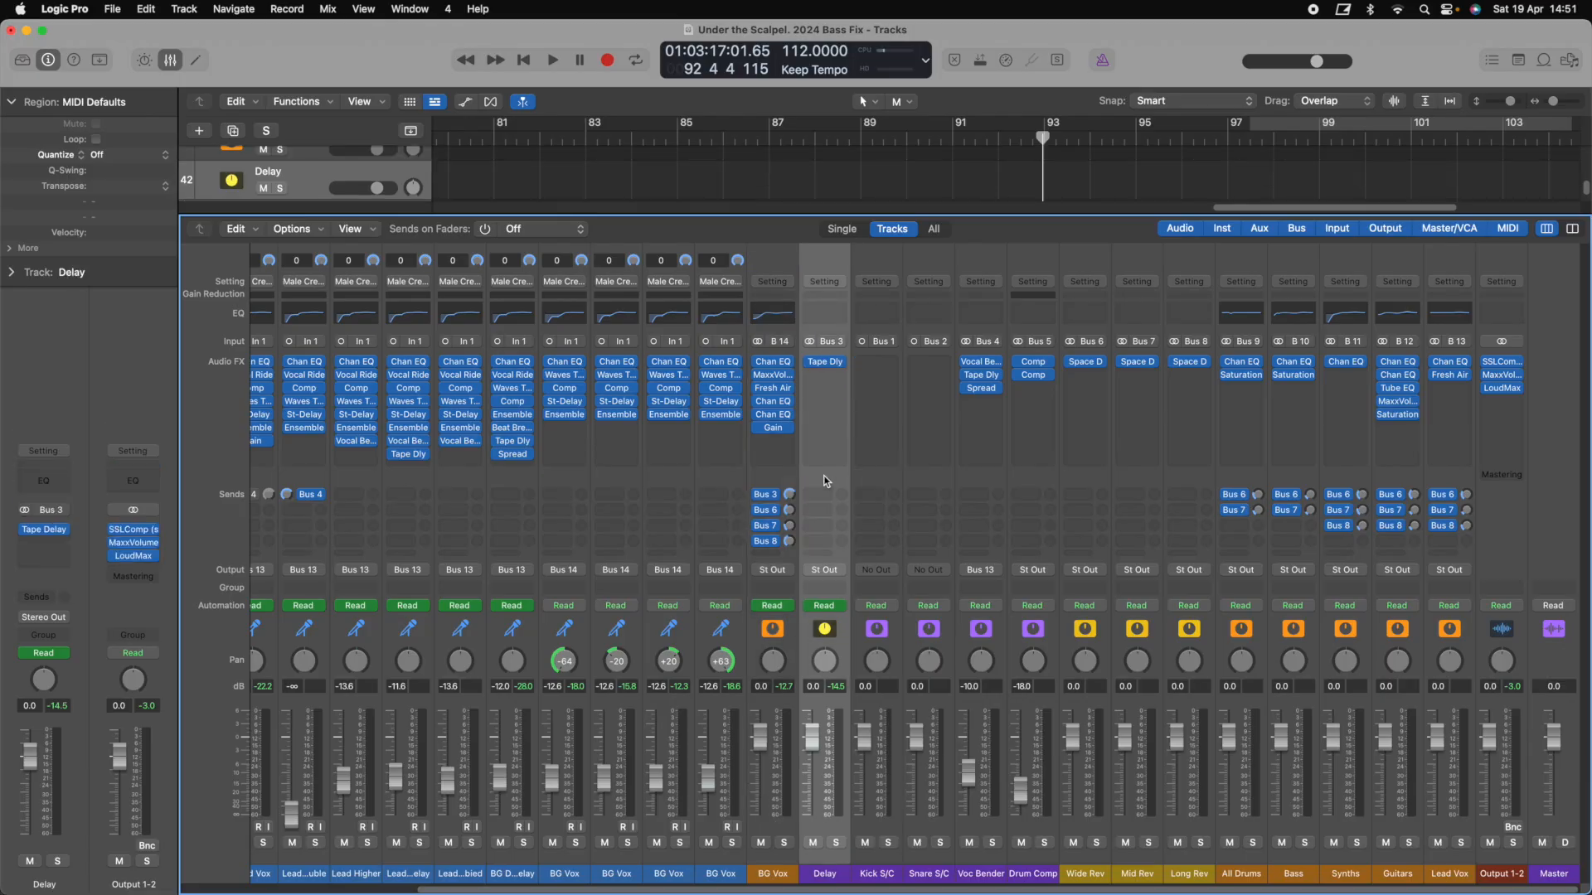
Show the automation lanes, check the Delay and Kick S/C channel options, and close the mixer
{"action": "key", "text": "x"}
{"action": "key", "text": "a"}
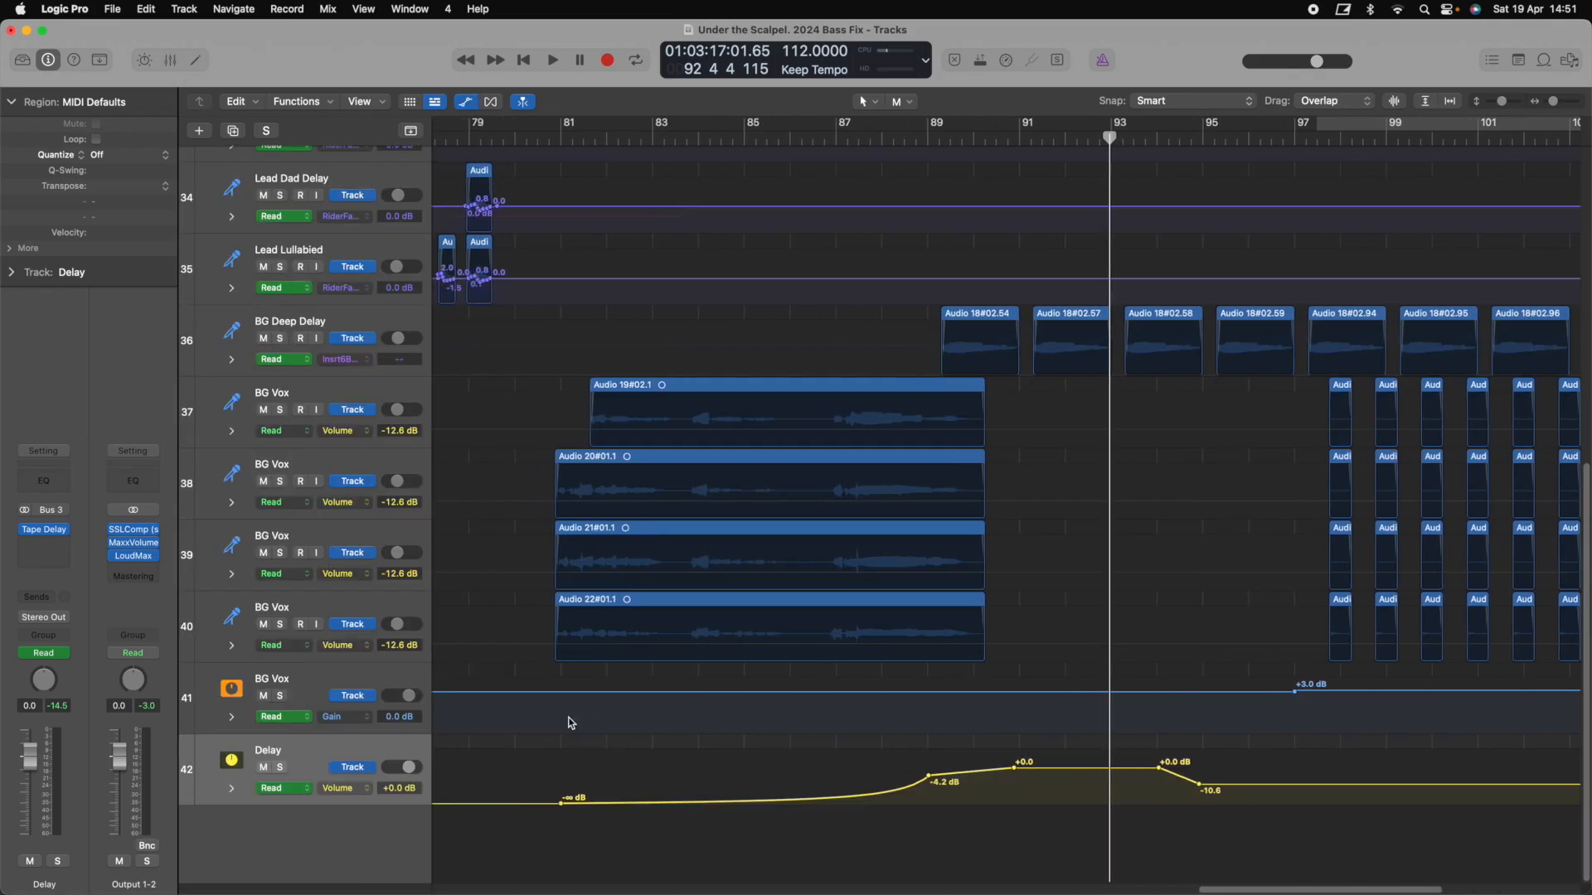
{"action": "scroll", "coordinate": [569, 721], "scroll_direction": "left", "scroll_amount": 3}
{"action": "key", "text": "x"}
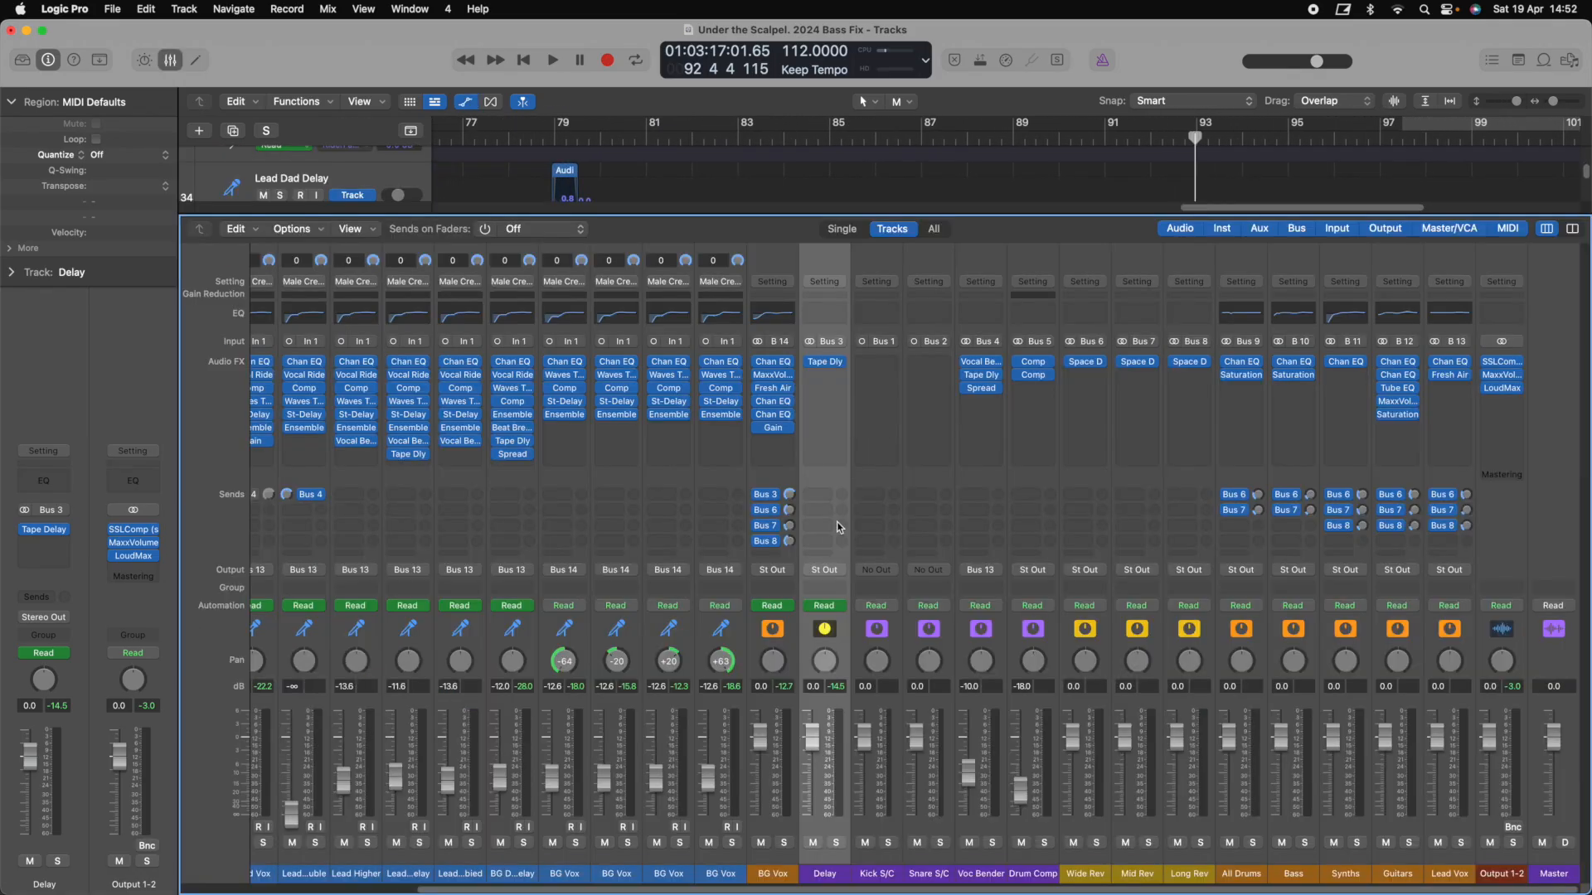
{"action": "right_click", "coordinate": [827, 269]}
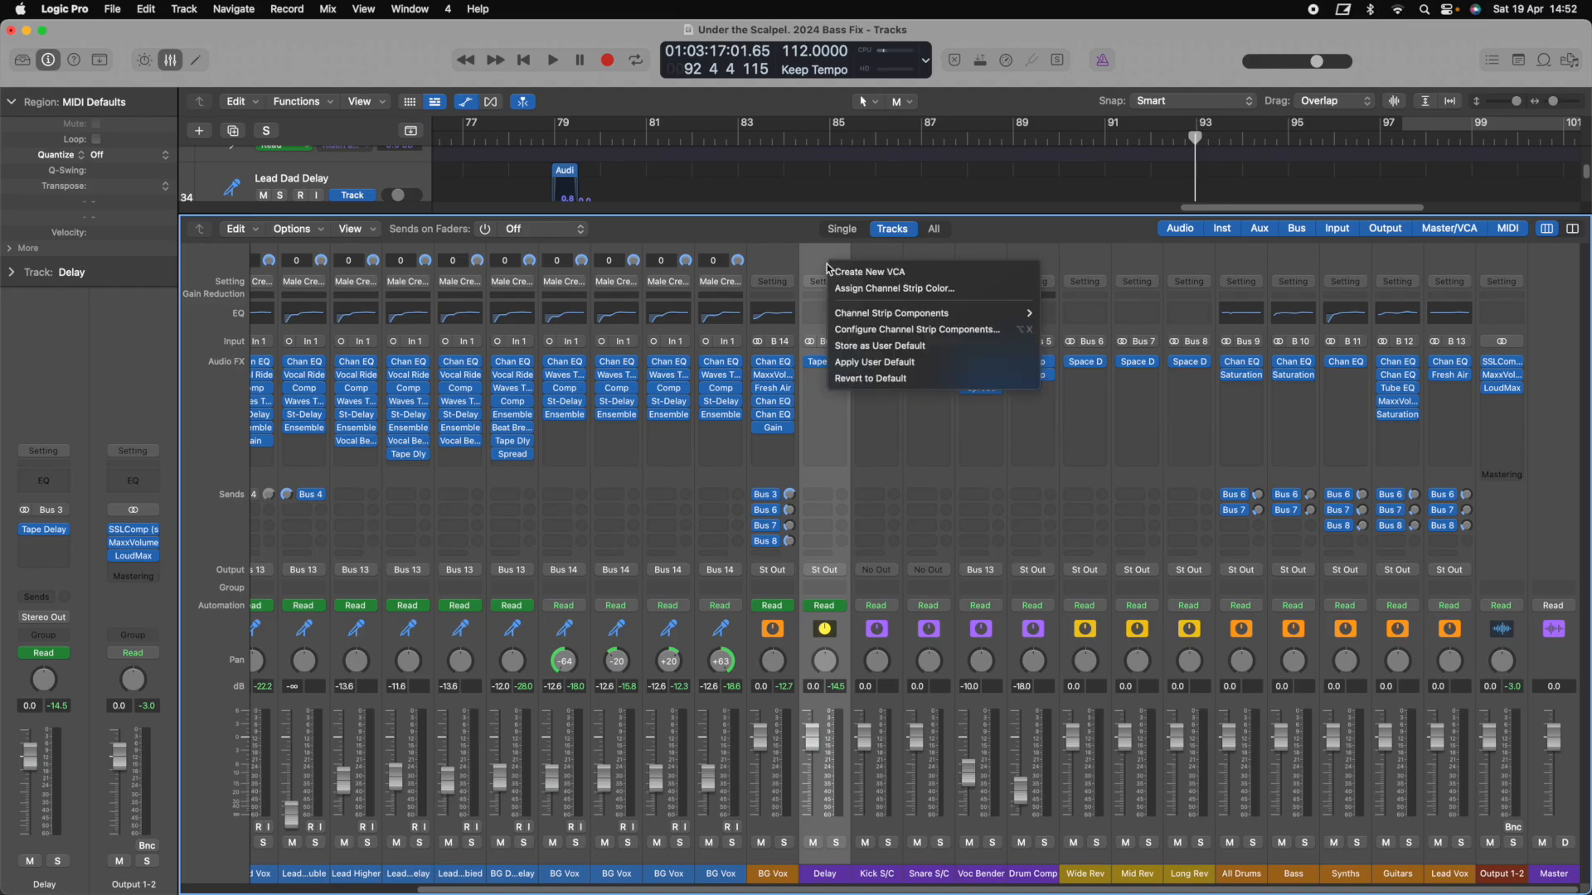
{"action": "right_click", "coordinate": [883, 263]}
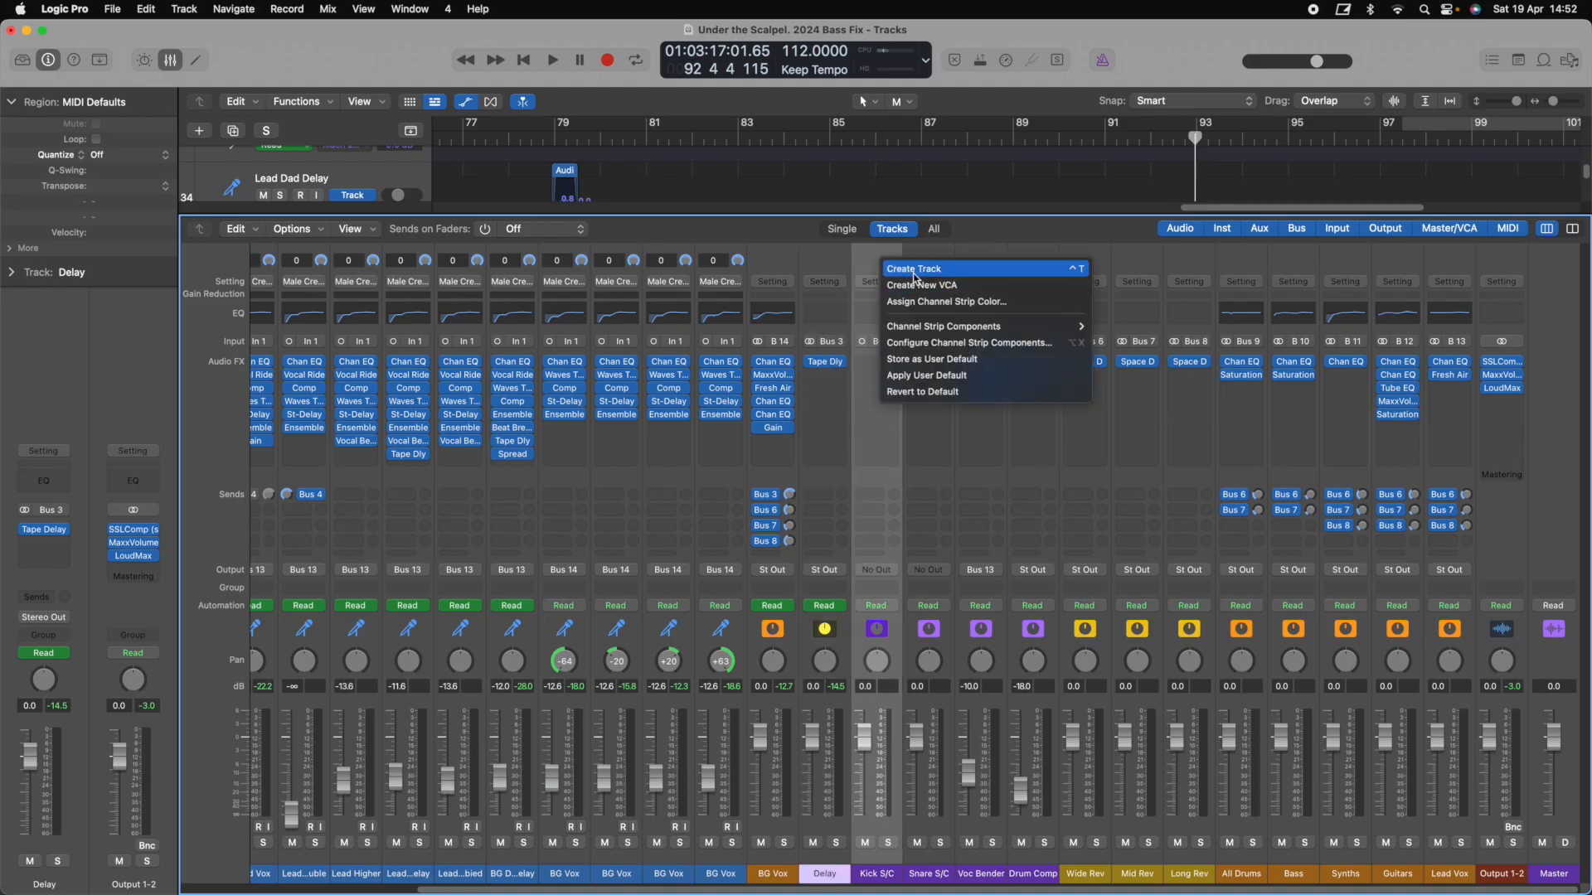
{"action": "left_click", "coordinate": [840, 271]}
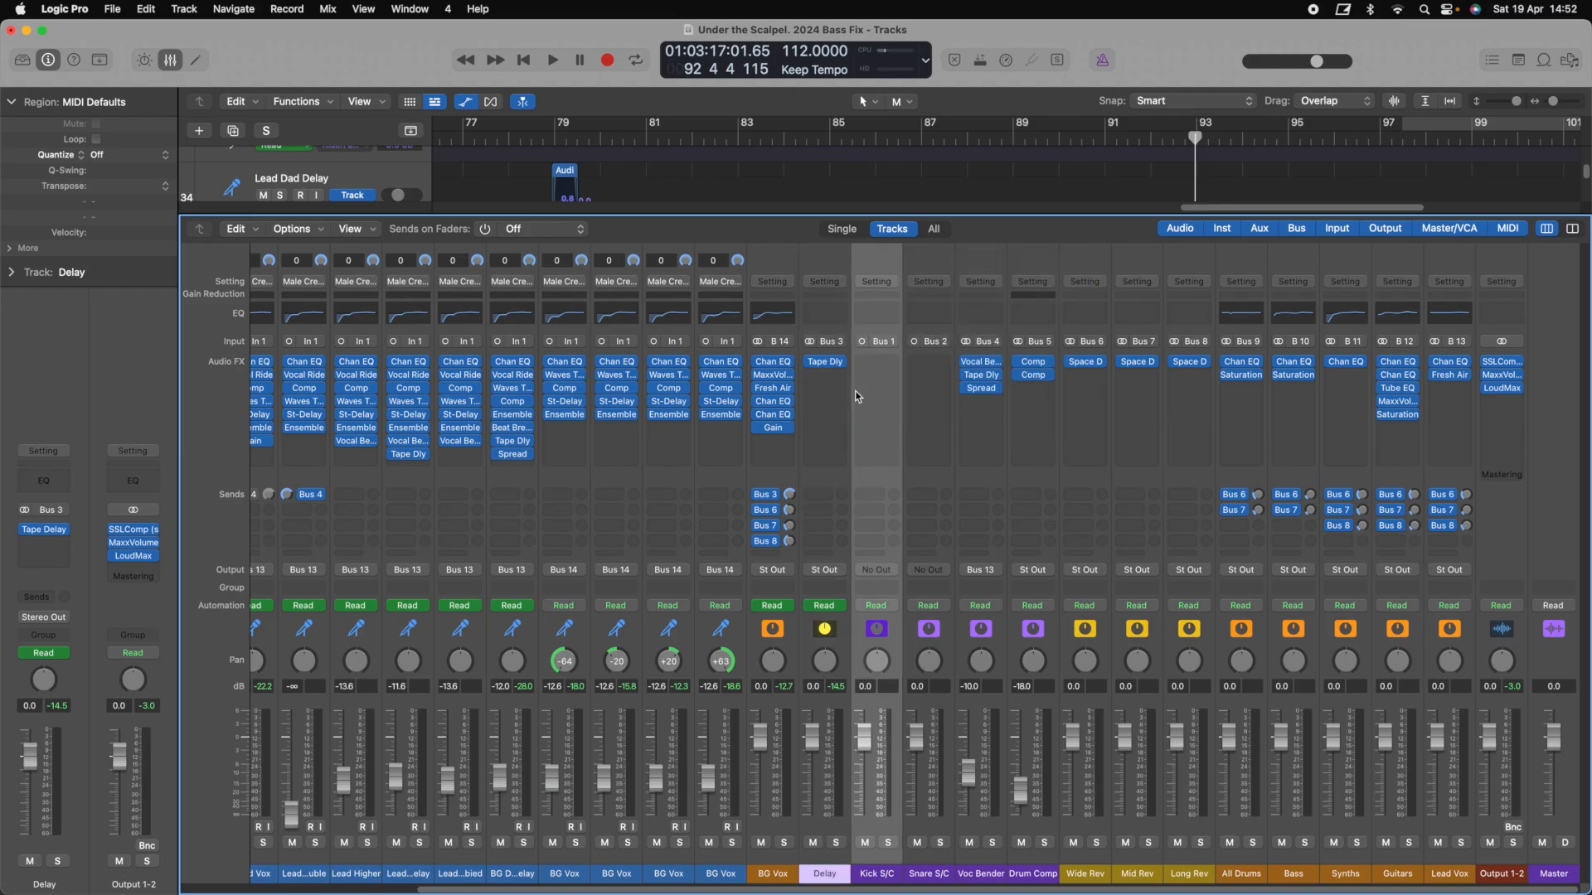
{"action": "key", "text": "x"}
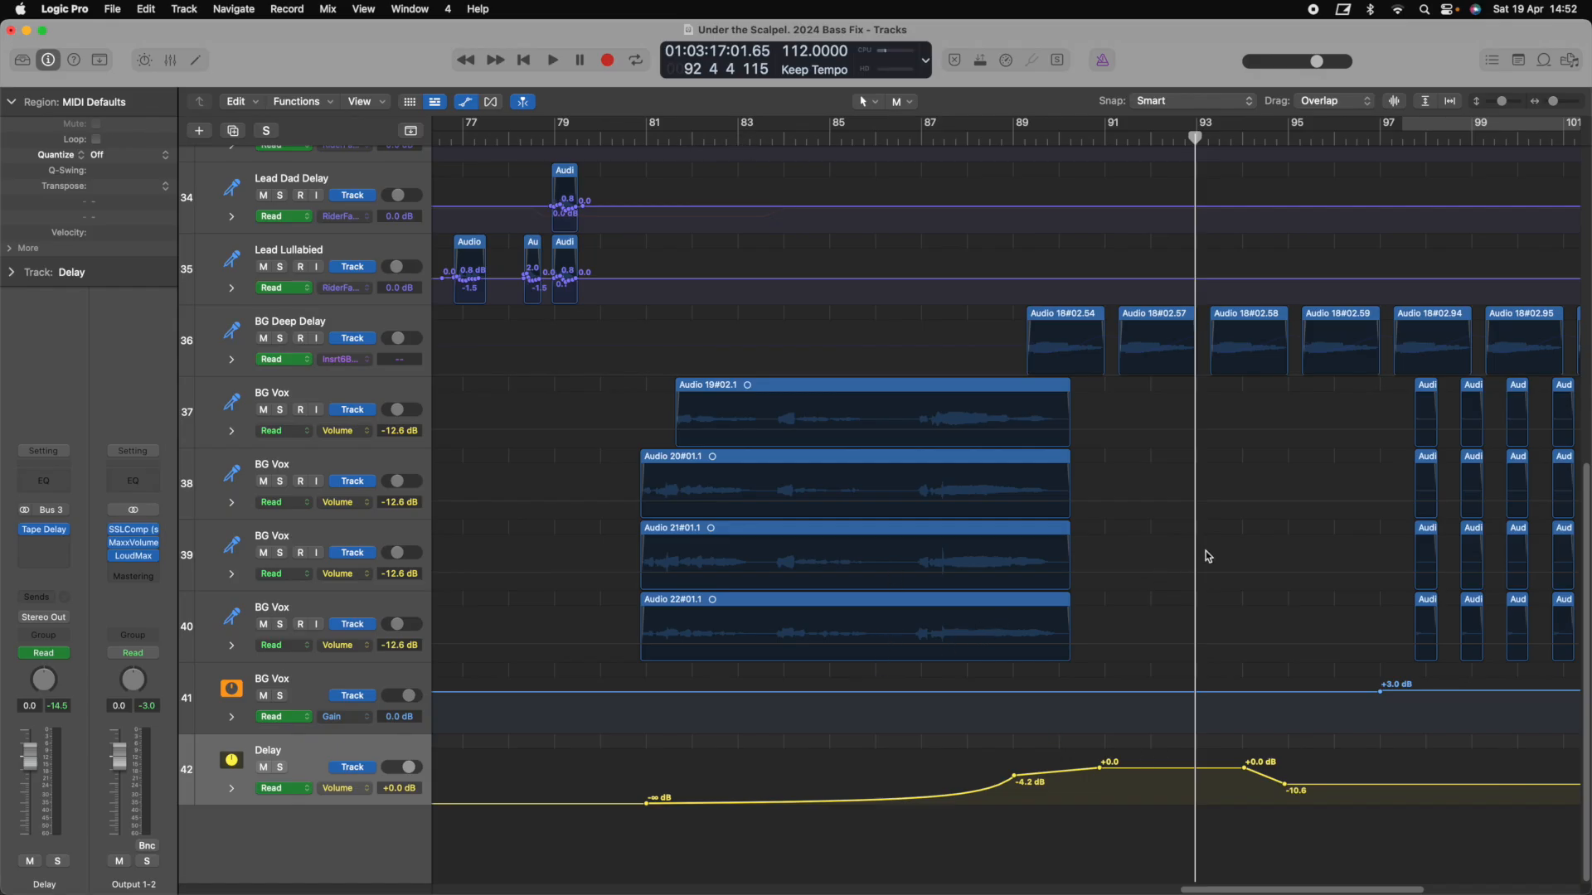
Audition the Delay track's volume automation, then open its Tape Delay settings
{"action": "scroll", "coordinate": [1252, 785], "scroll_direction": "right", "scroll_amount": 1}
{"action": "scroll", "coordinate": [1252, 784], "scroll_direction": "left", "scroll_amount": 1}
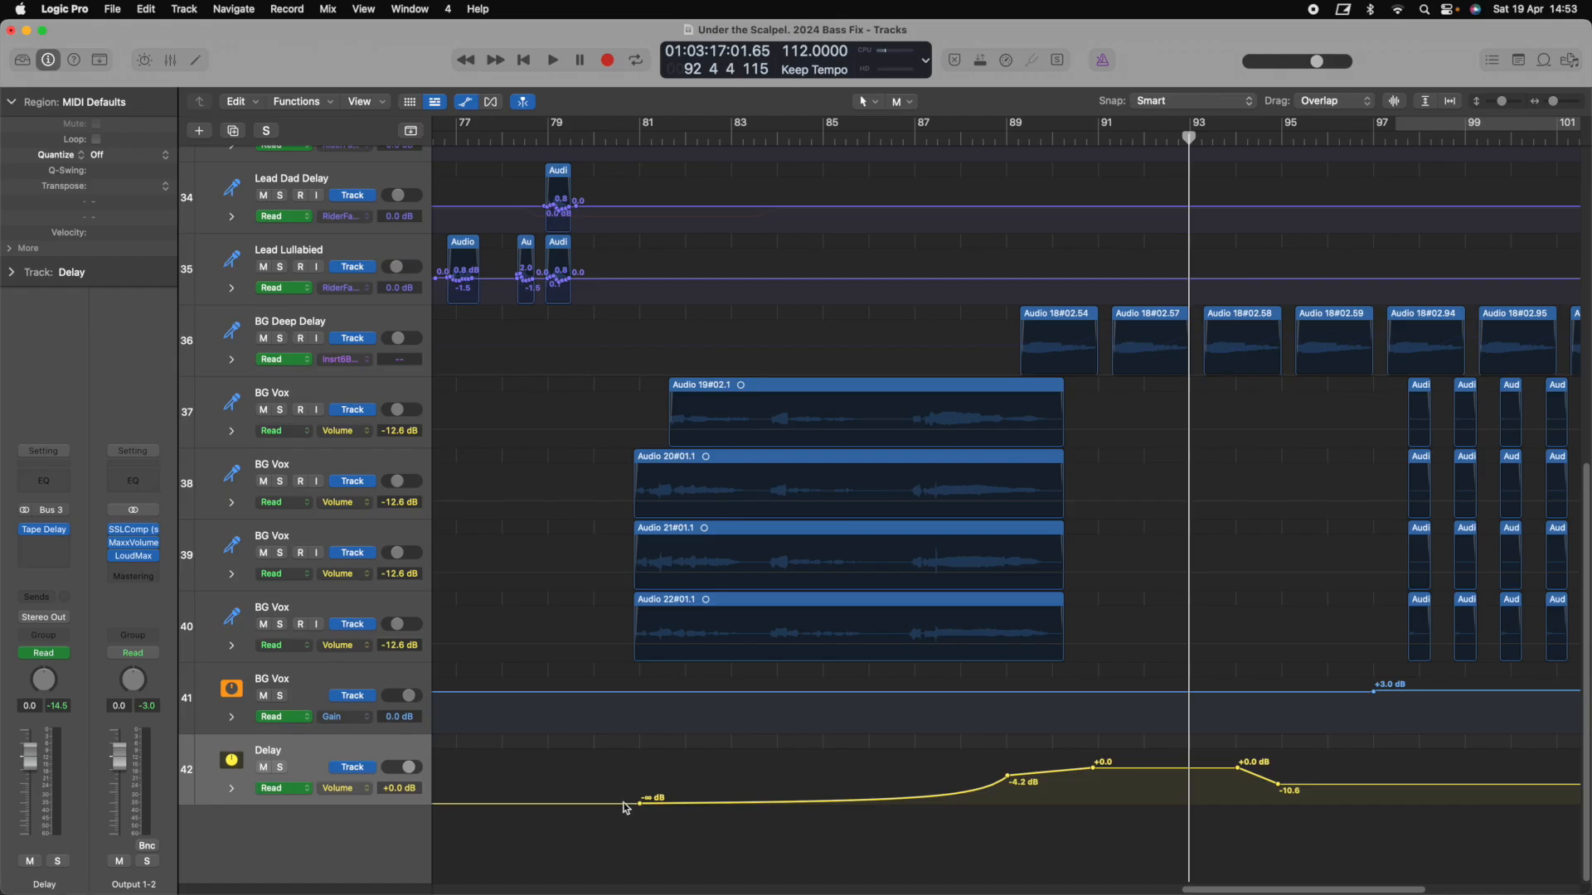
{"action": "scroll", "coordinate": [626, 804], "scroll_direction": "left", "scroll_amount": 10}
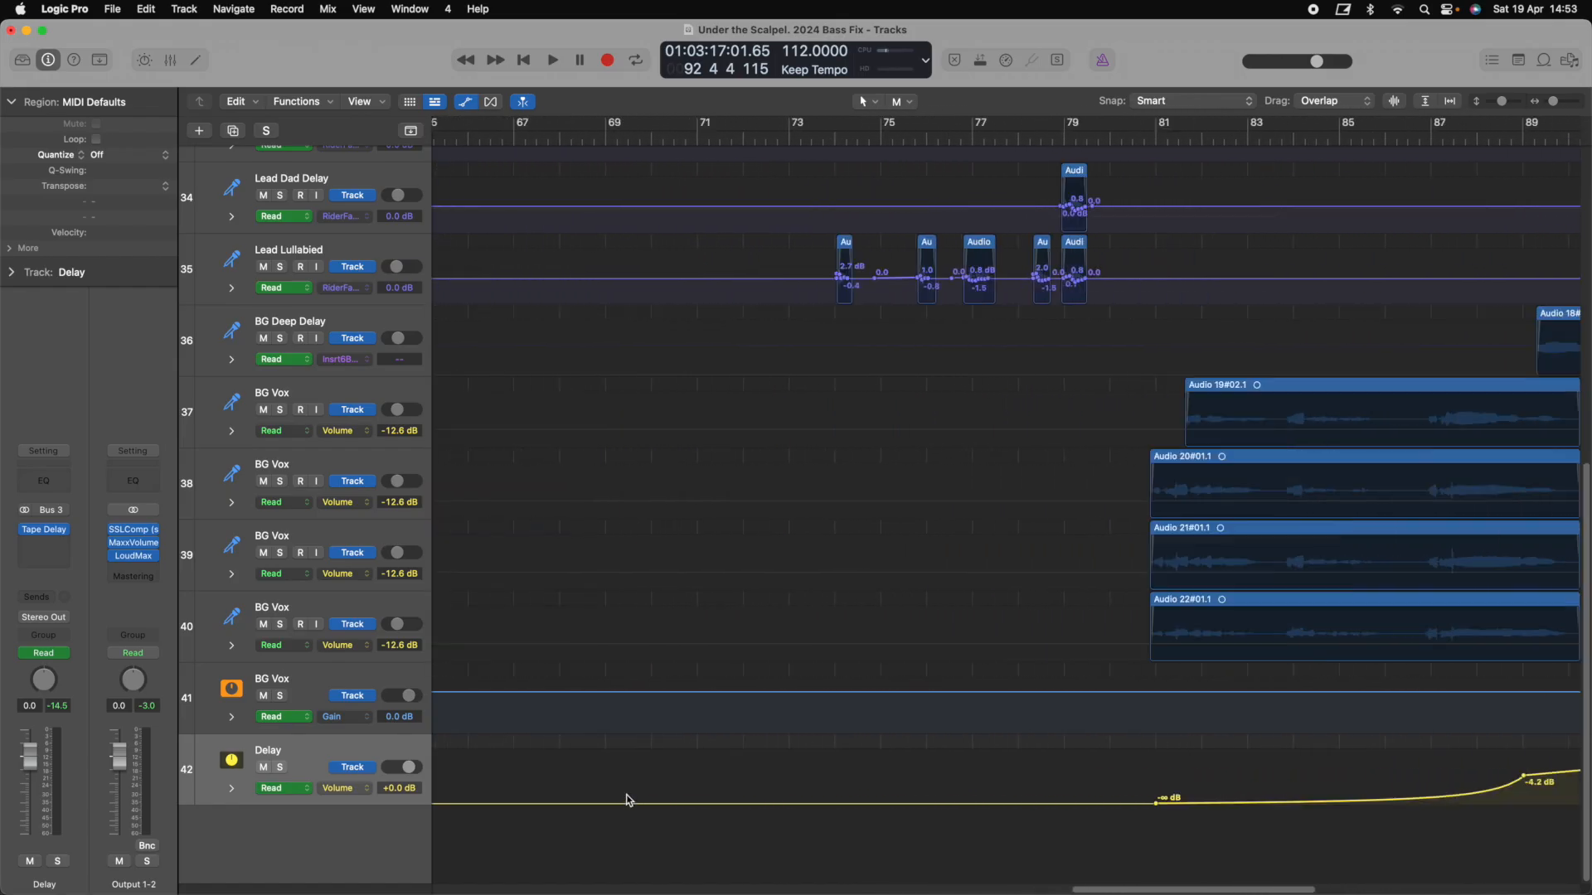
{"action": "scroll", "coordinate": [626, 801], "scroll_direction": "right", "scroll_amount": 12}
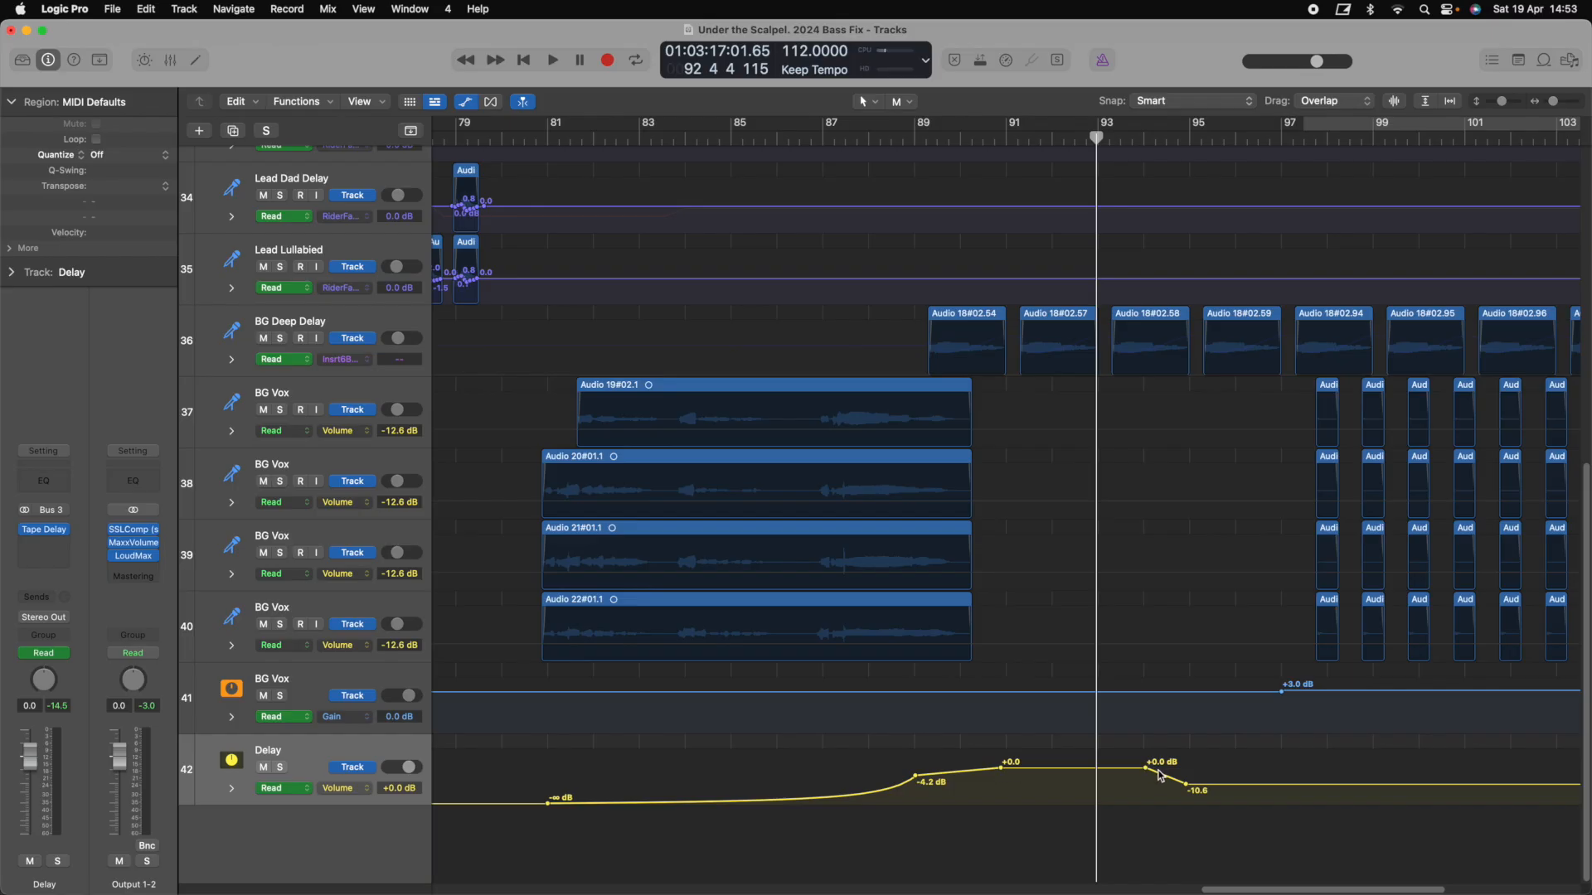
{"action": "key", "text": "space"}
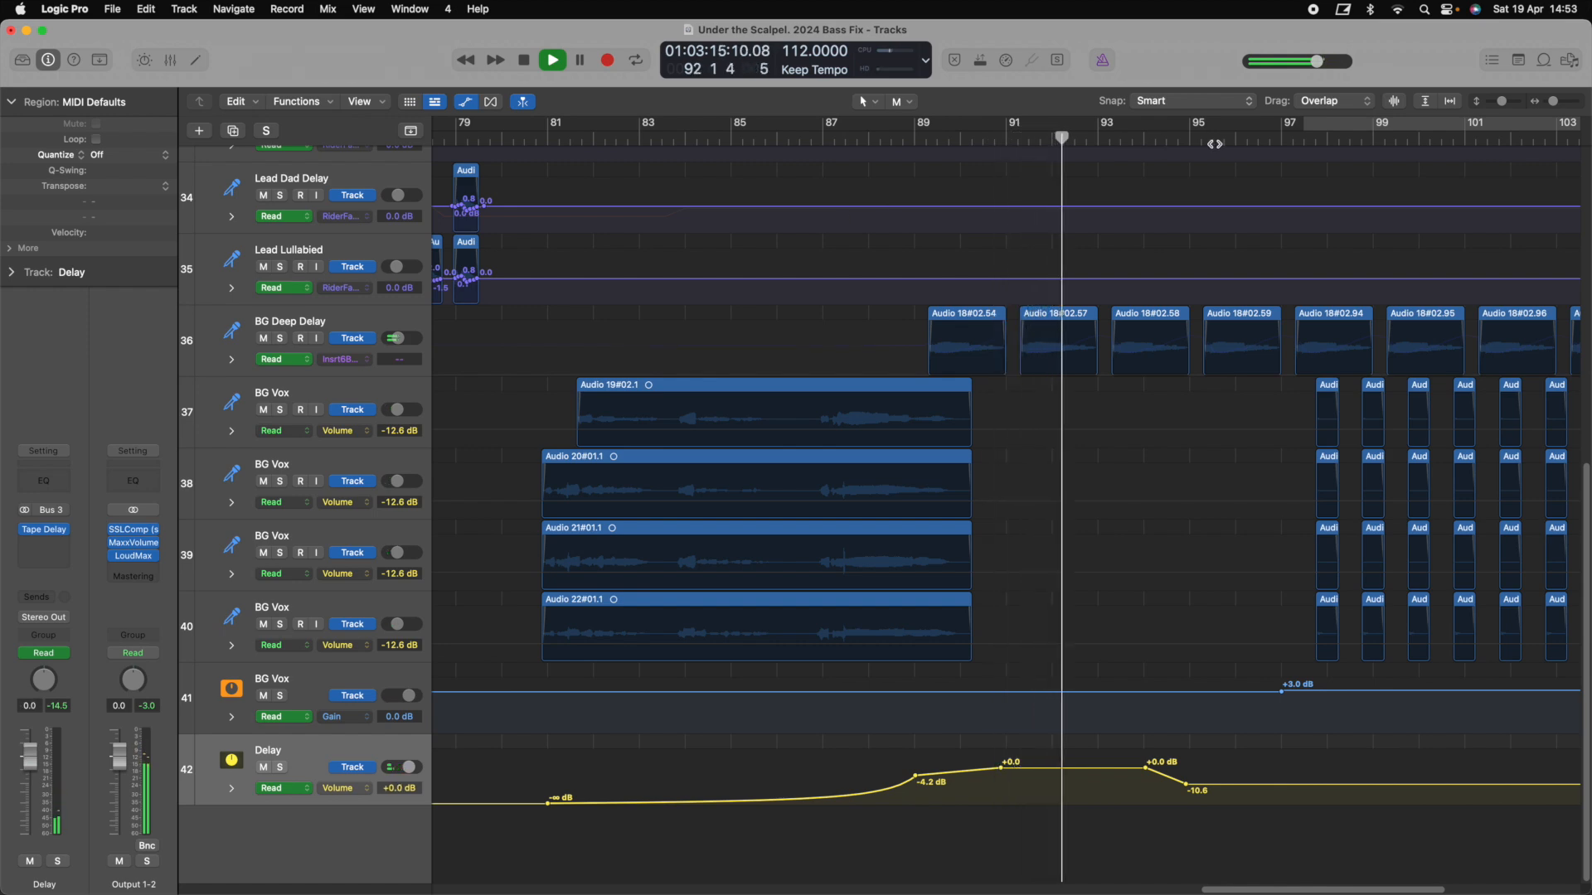
{"action": "key", "text": "space"}
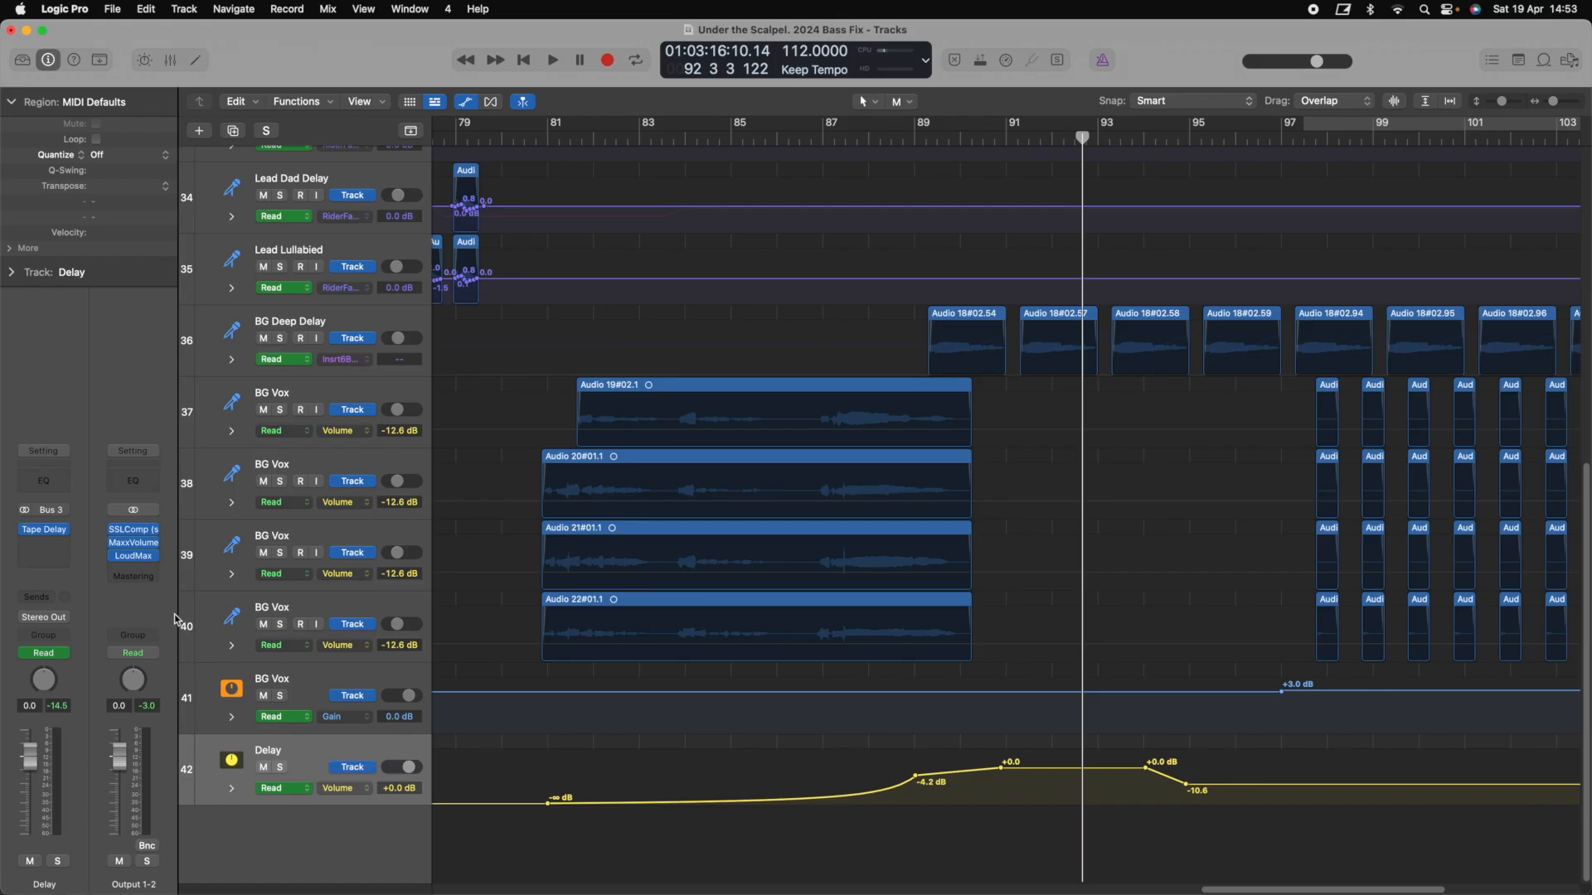
{"action": "left_click", "coordinate": [44, 530]}
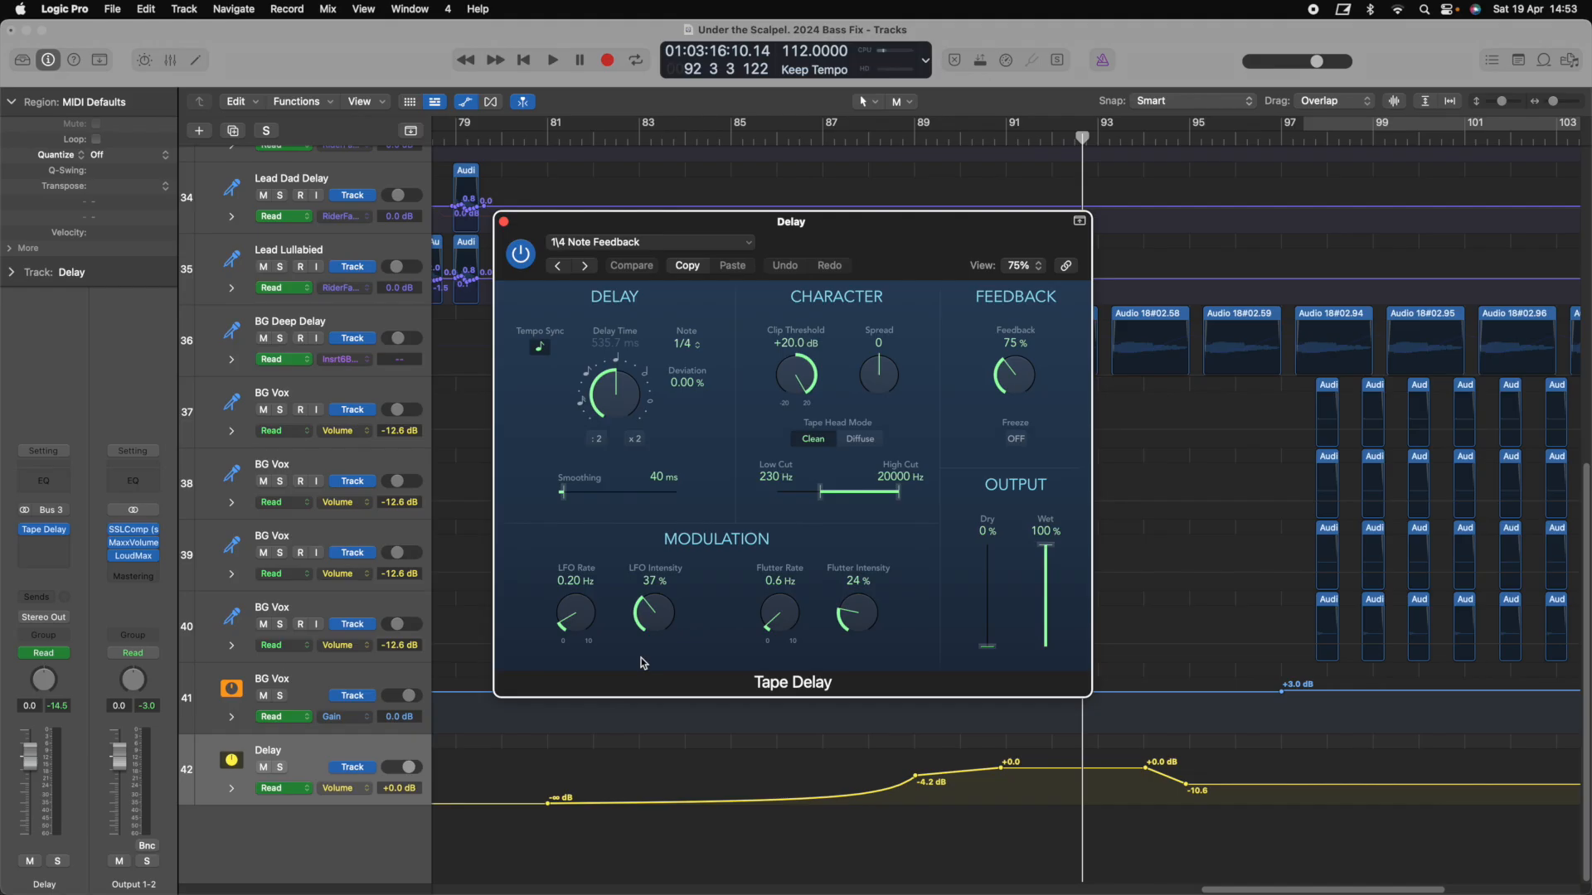
Show the Tape Delay Feedback automation on the Delay track and close Tape Delay
{"action": "left_click", "coordinate": [232, 788]}
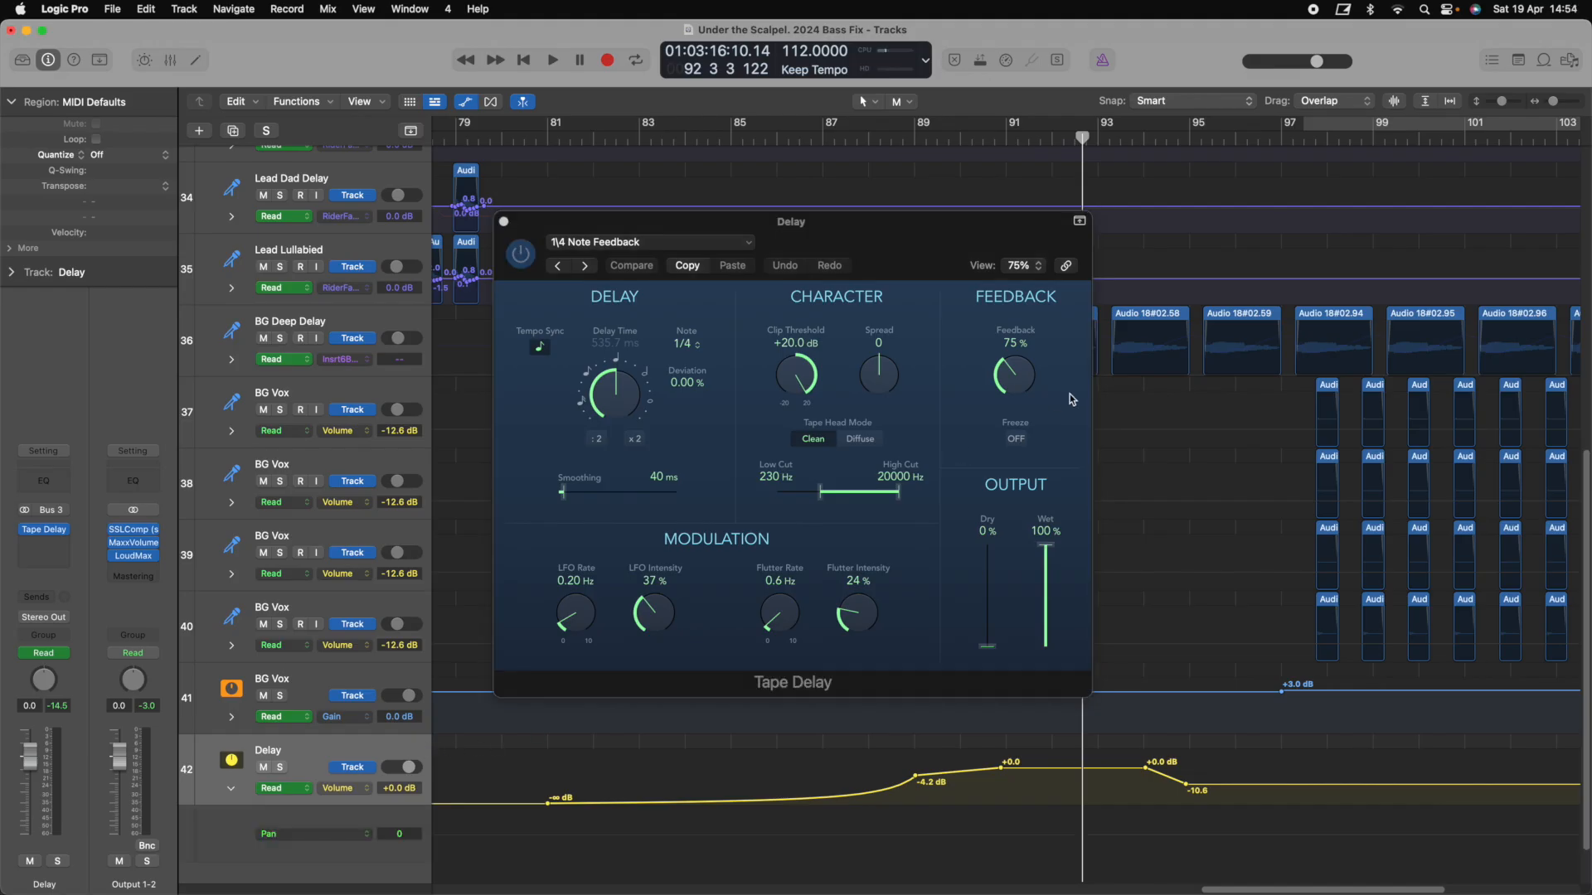
{"action": "left_click", "coordinate": [1022, 383]}
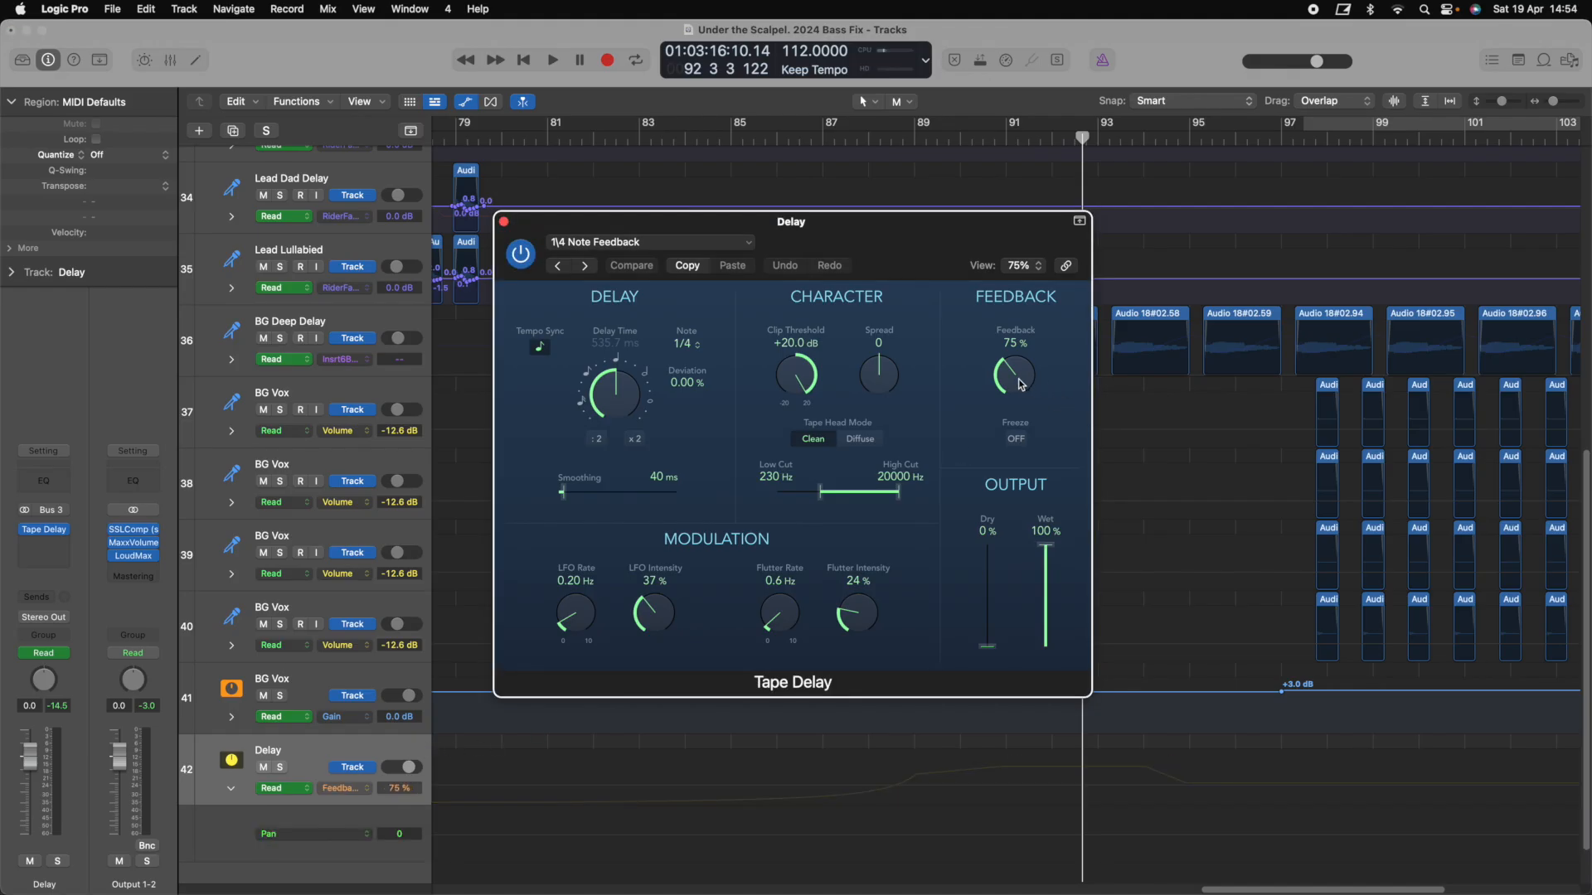
{"action": "left_click", "coordinate": [503, 221]}
{"action": "left_click", "coordinate": [340, 789]}
{"action": "mouse_move", "coordinate": [431, 839]}
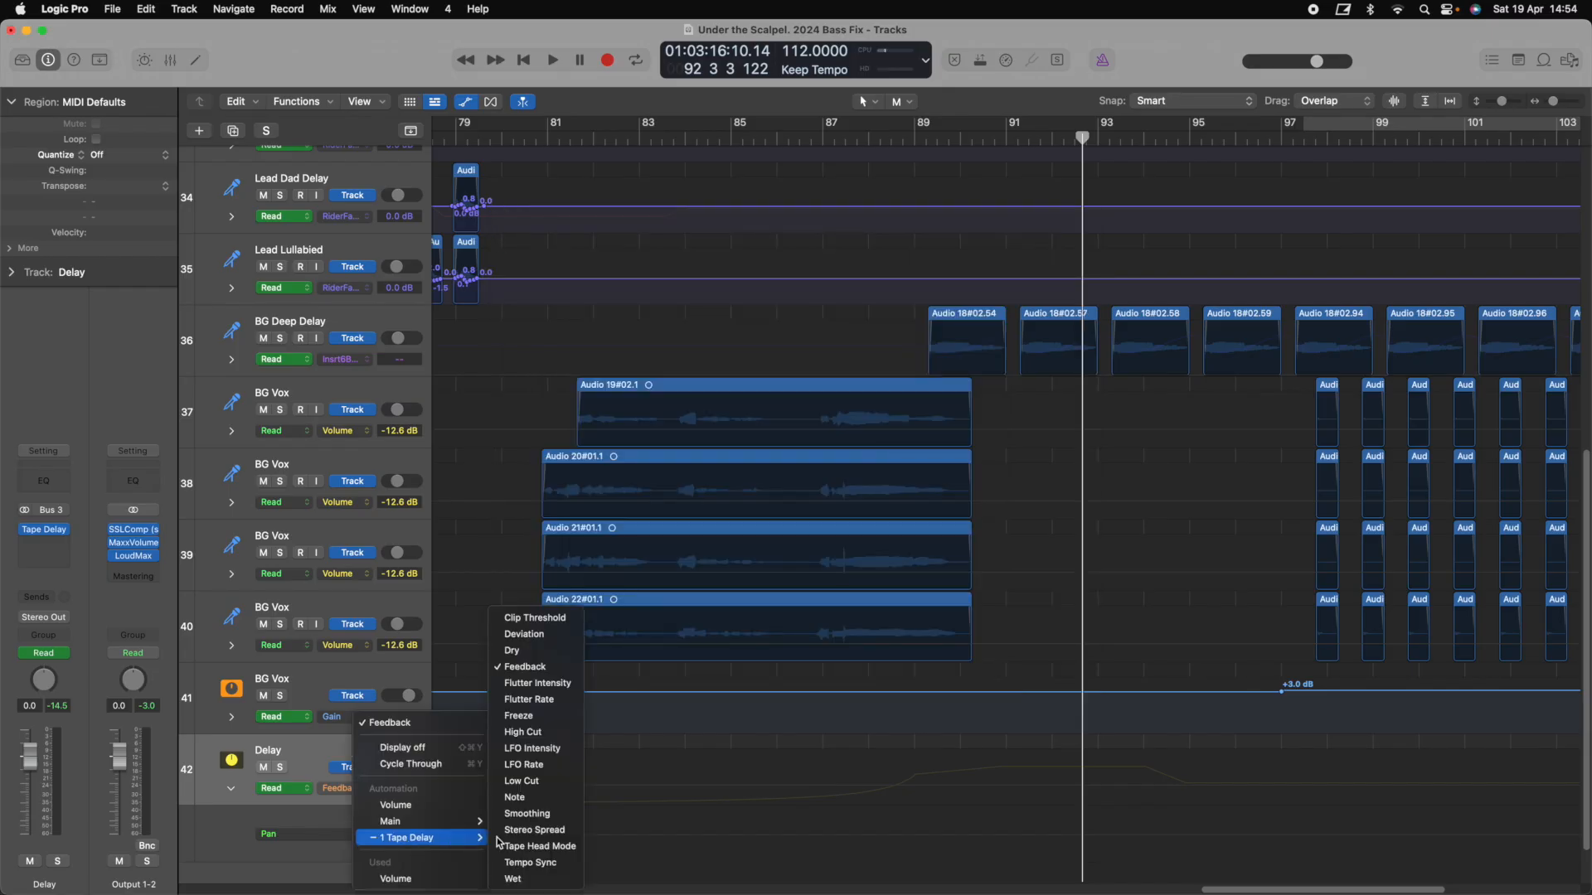
{"action": "left_click", "coordinate": [562, 672]}
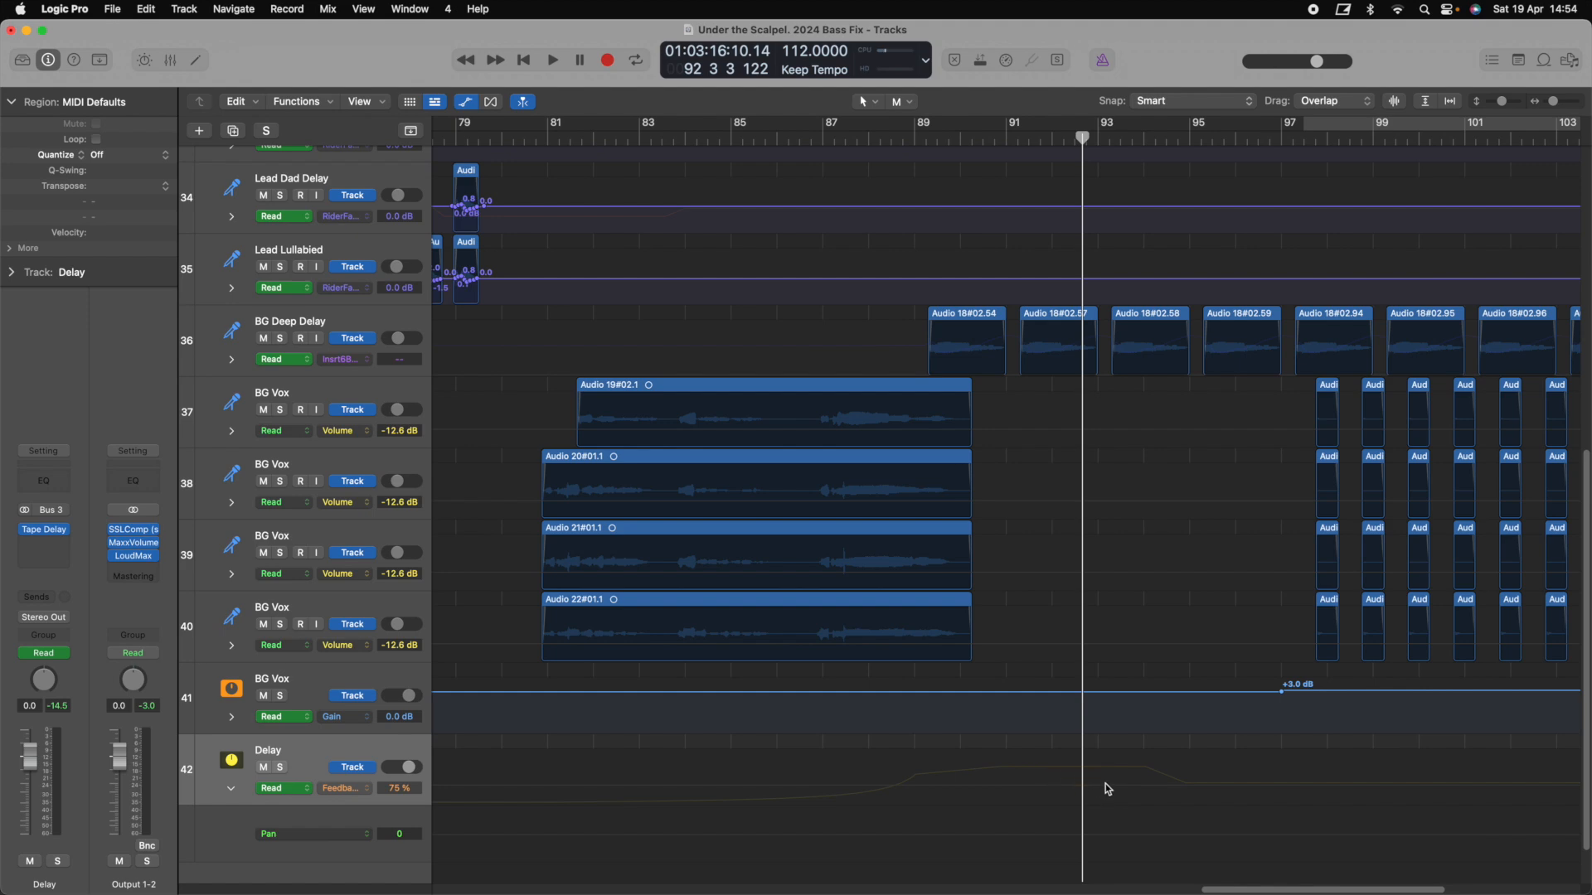
Switch the Delay lane back to Volume automation and hide all automation lanes
{"action": "left_click", "coordinate": [369, 794]}
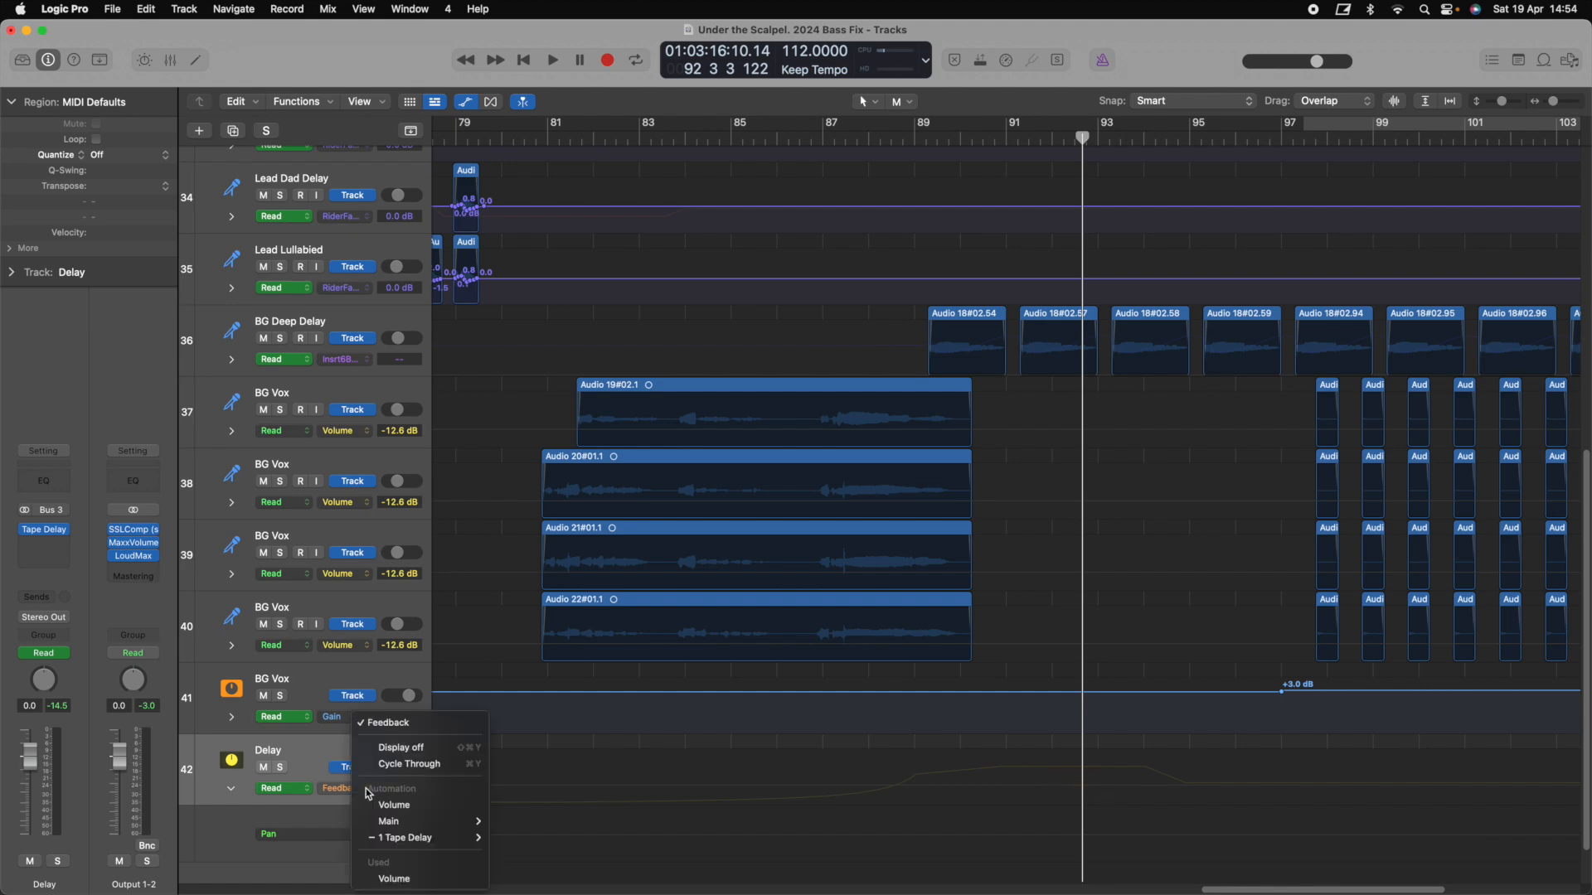
{"action": "left_click", "coordinate": [397, 872]}
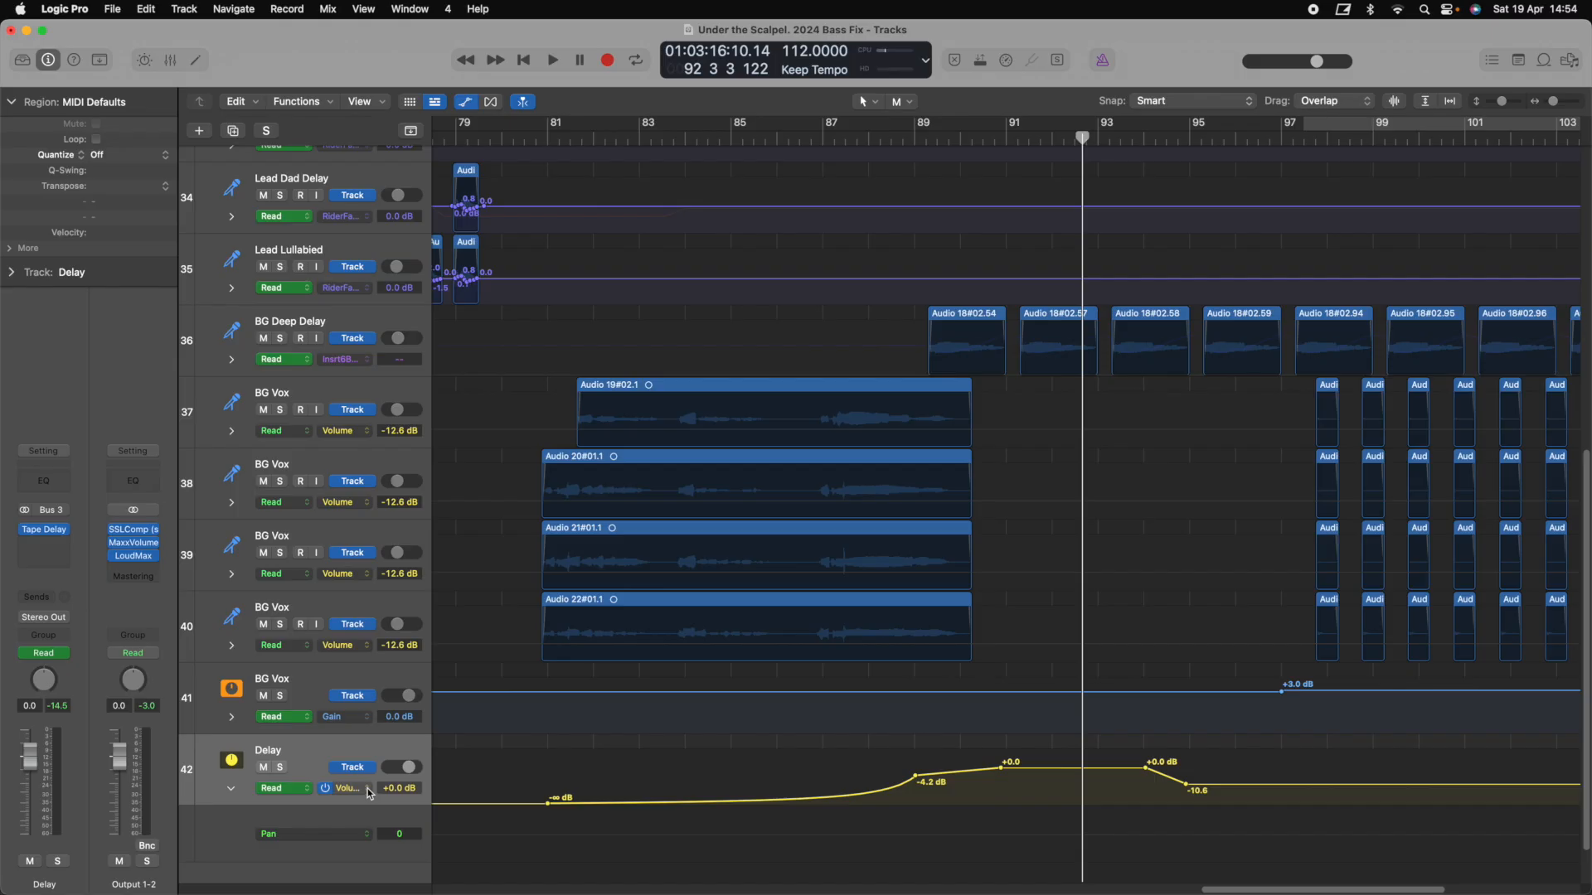
{"action": "left_click", "coordinate": [369, 793]}
{"action": "mouse_move", "coordinate": [415, 744]}
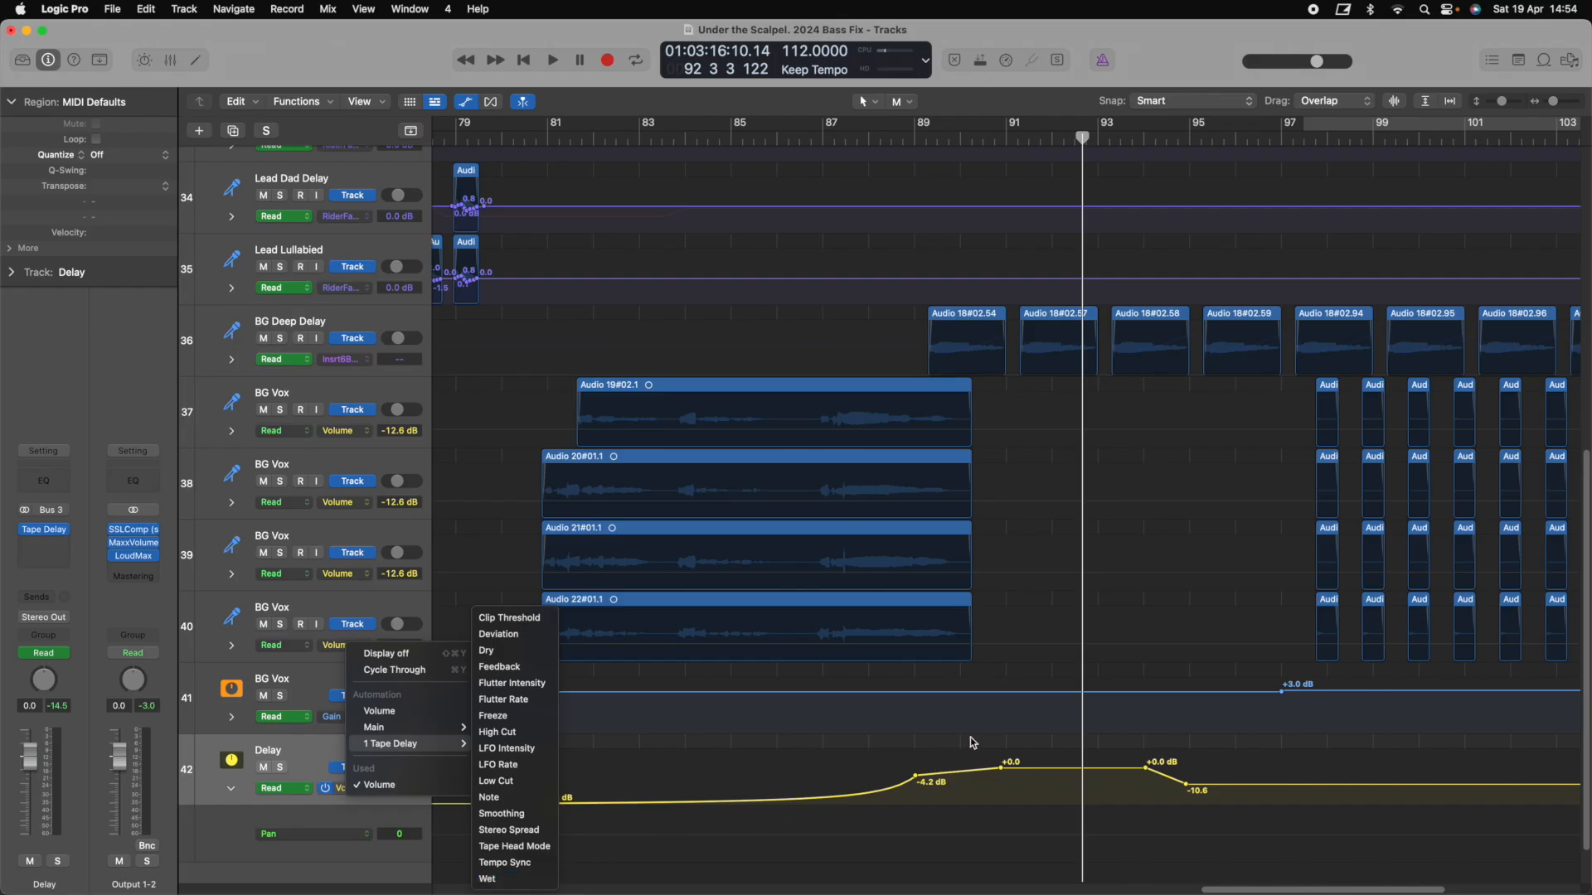
{"action": "left_click", "coordinate": [394, 820]}
{"action": "scroll", "coordinate": [704, 782], "scroll_direction": "right", "scroll_amount": 5}
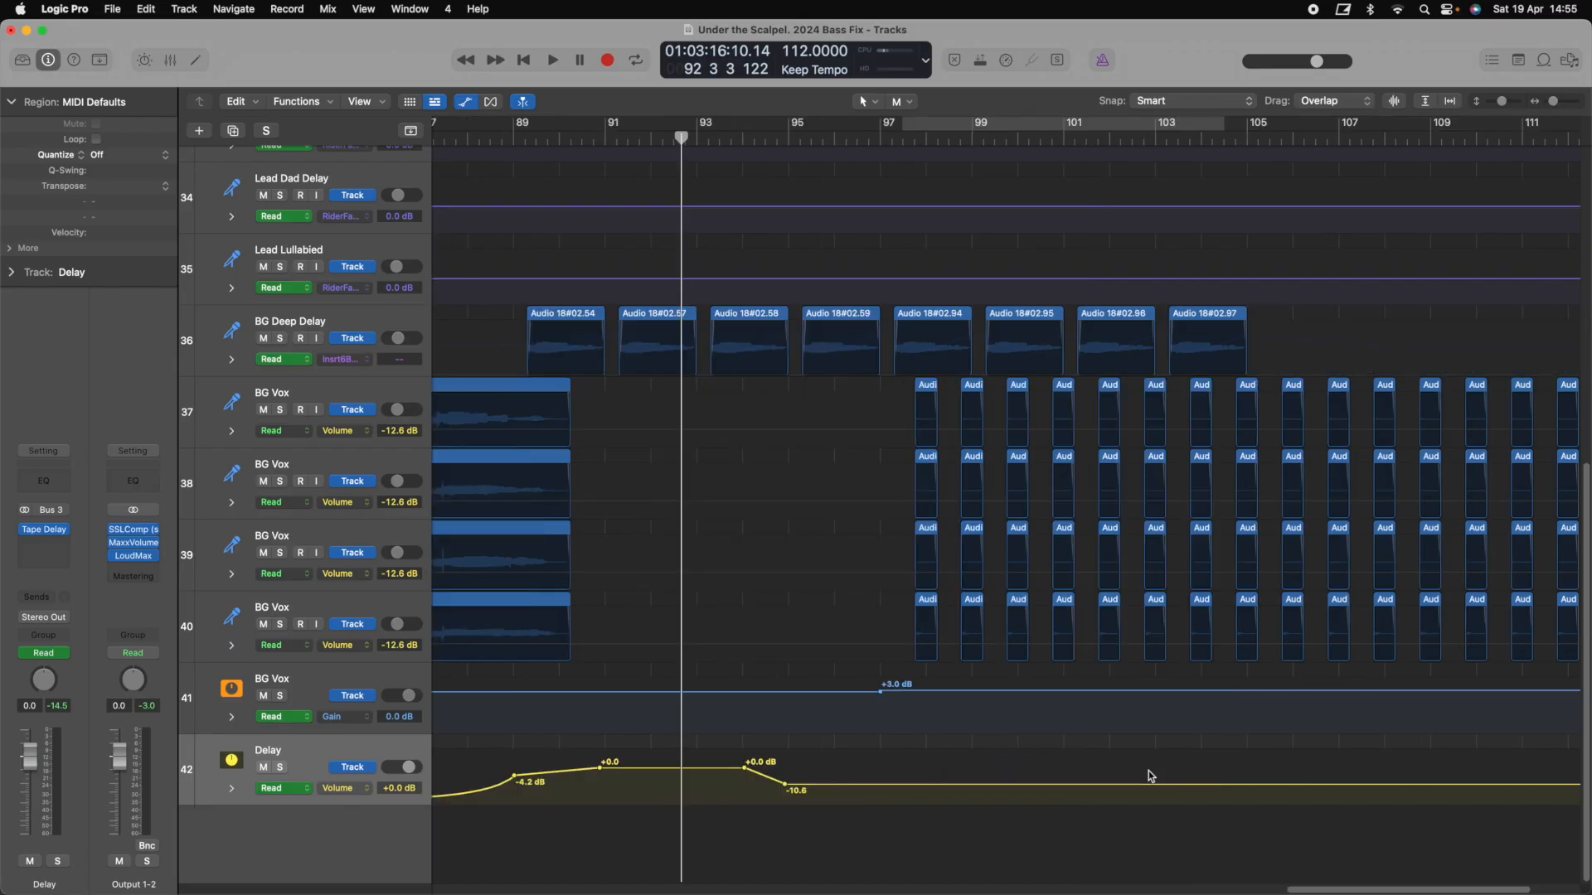
{"action": "key", "text": "a"}
{"action": "scroll", "coordinate": [1153, 771], "scroll_direction": "left", "scroll_amount": 4}
{"action": "scroll", "coordinate": [1198, 735], "scroll_direction": "down", "scroll_amount": 10}
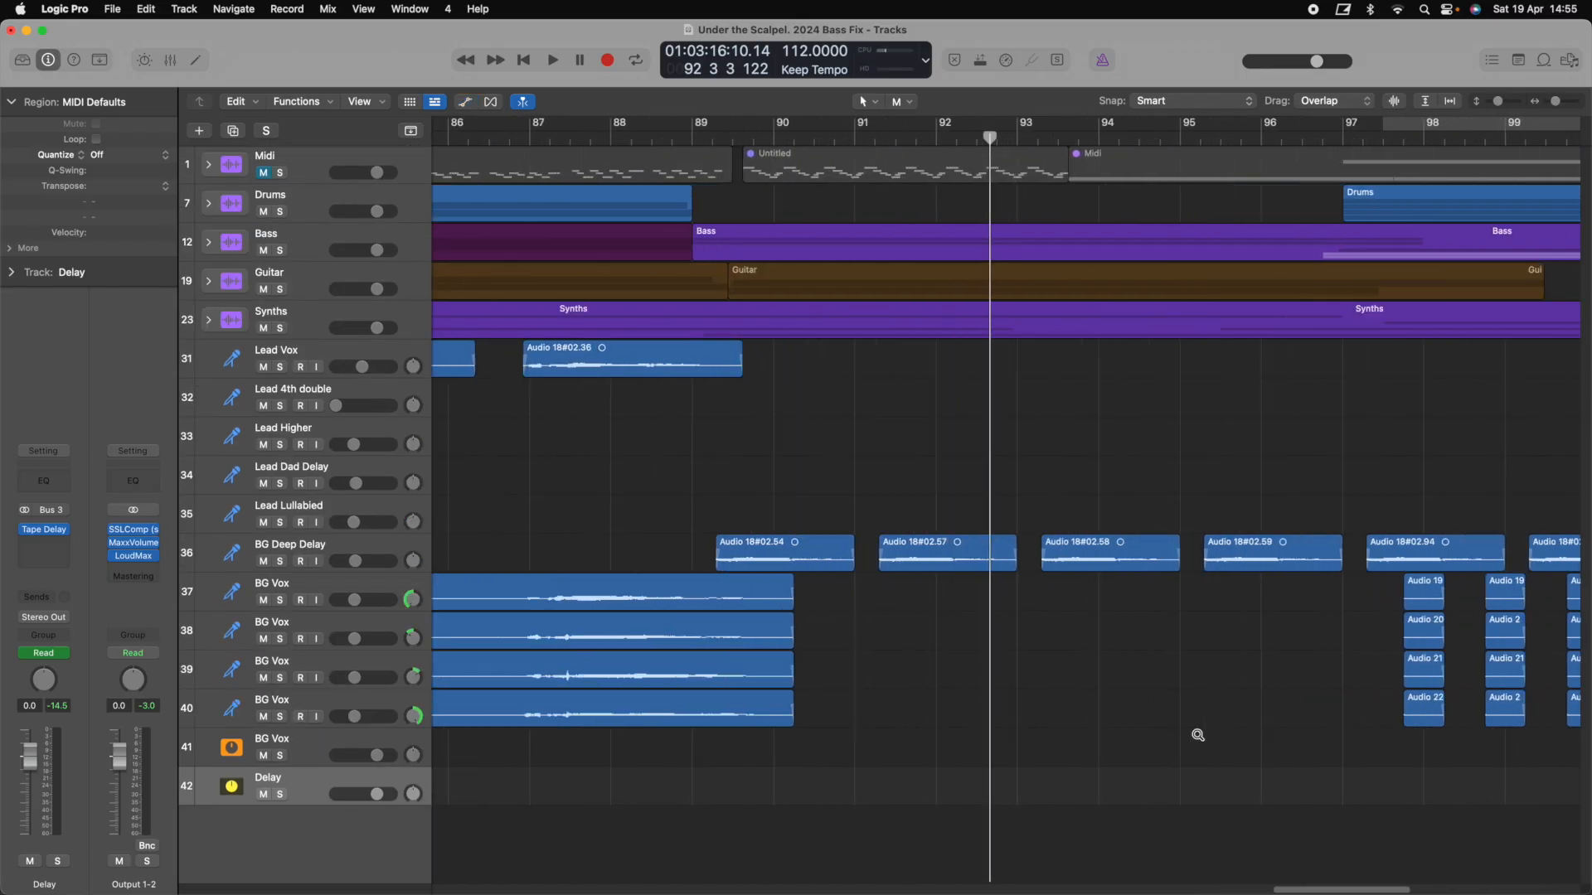